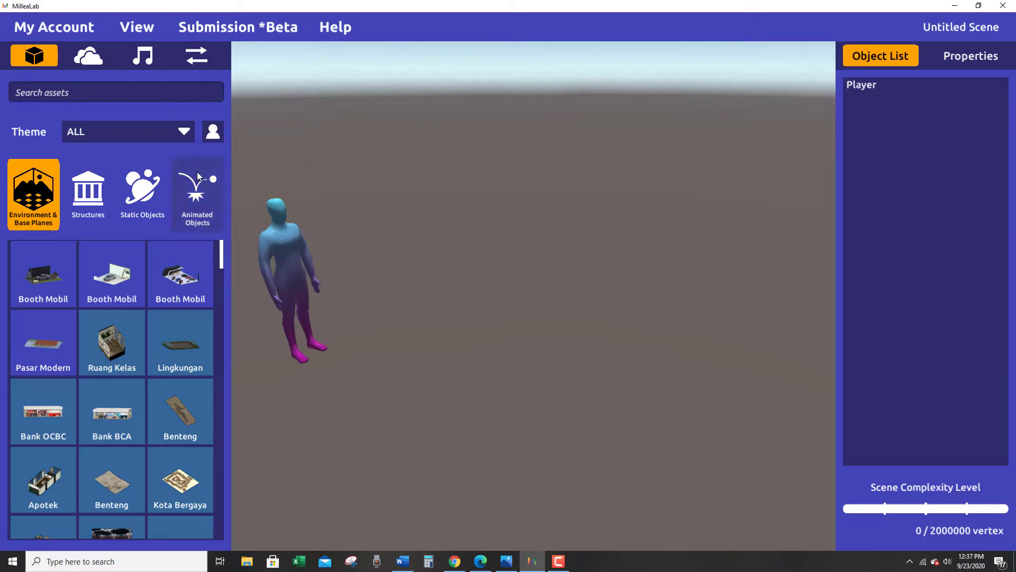
# Search the assets for "kelas" and place the open Ruang Kelas room with white walls and wooden floor in the scene.
pyautogui.click(66, 93)
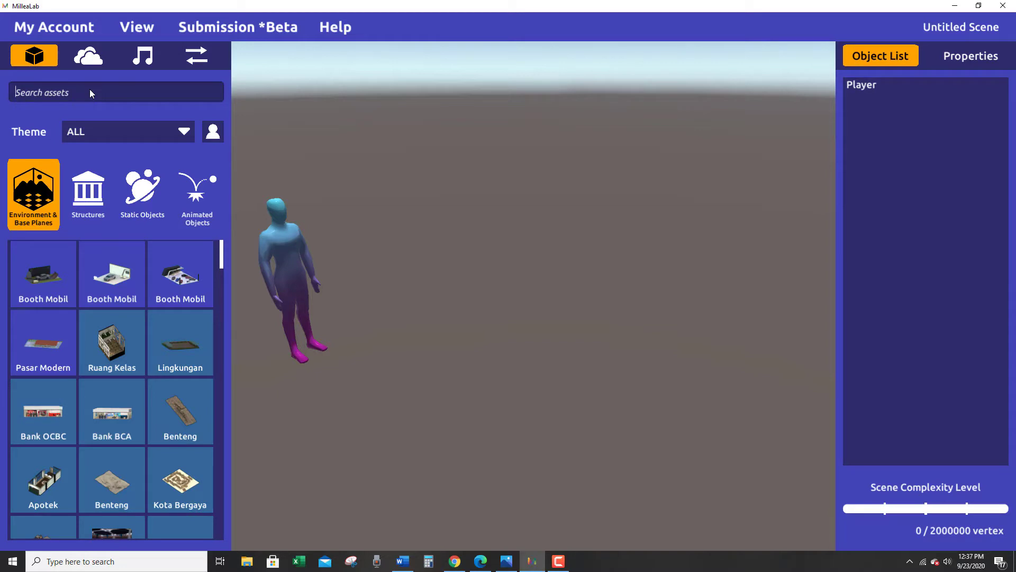
pyautogui.write('kelas')
pyautogui.press('Return')
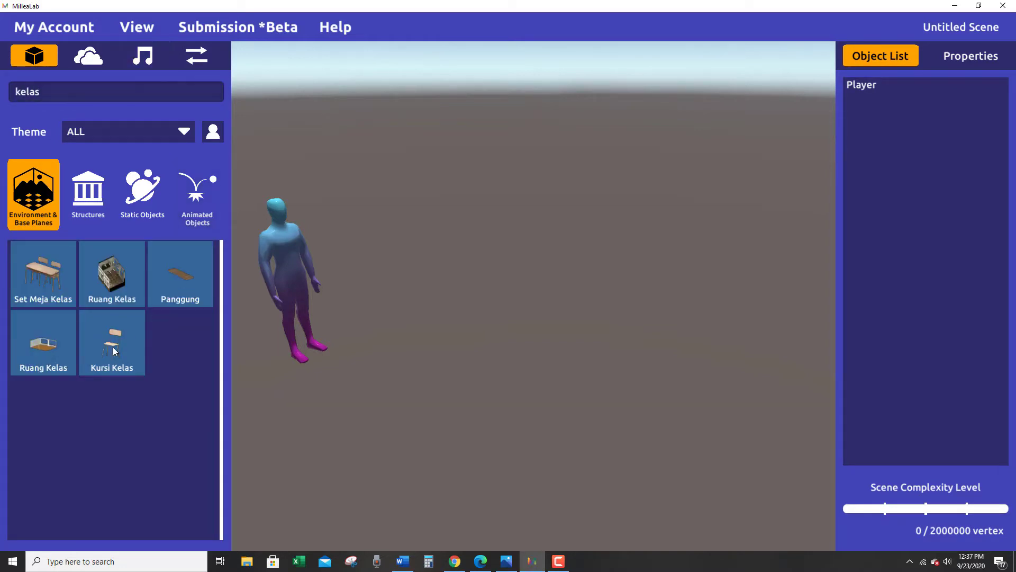
pyautogui.click(28, 338)
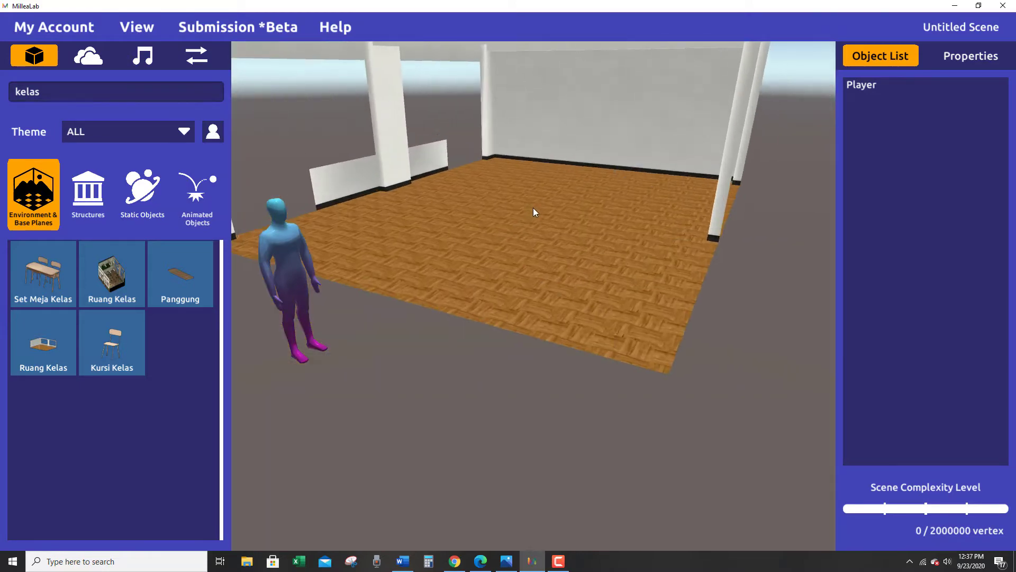
pyautogui.click(562, 176)
# Move the Player to stand in front of the classroom's open side, near its right end.
pyautogui.keyDown('alt'); pyautogui.moveTo(562, 176); pyautogui.dragTo(465, 275); pyautogui.keyUp('alt')
pyautogui.keyDown('alt'); pyautogui.moveTo(364, 318); pyautogui.dragTo(540, 391); pyautogui.keyUp('alt')
pyautogui.moveTo(463, 405)
pyautogui.keyDown('alt'); pyautogui.mouseDown()
pyautogui.moveTo(447, 422)
pyautogui.moveTo(442, 410)
pyautogui.moveTo(459, 418)
pyautogui.mouseUp(); pyautogui.keyUp('alt')
pyautogui.scroll(-3, 438, 408)
pyautogui.click(715, 291)
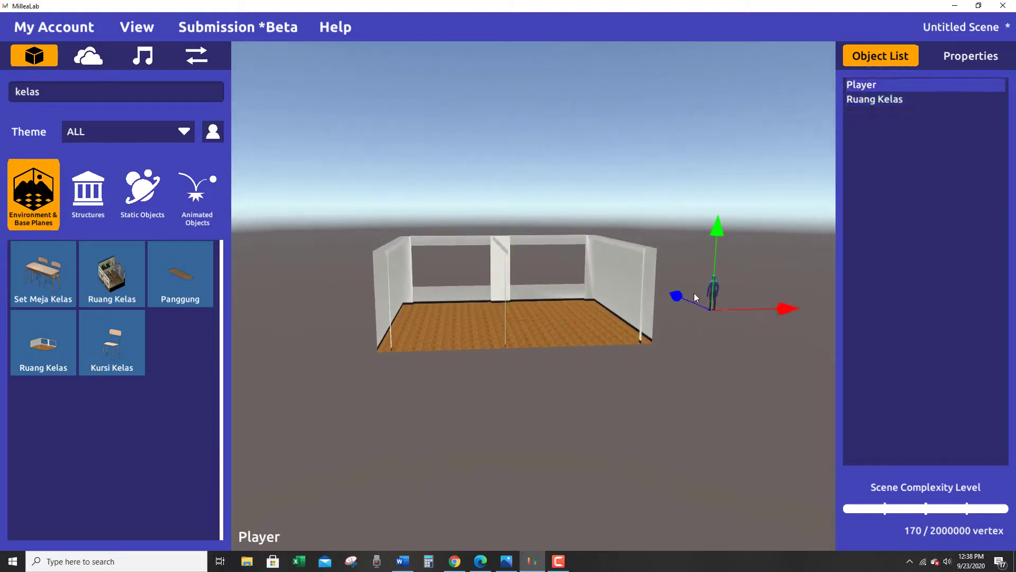
pyautogui.moveTo(681, 295); pyautogui.dragTo(832, 464)
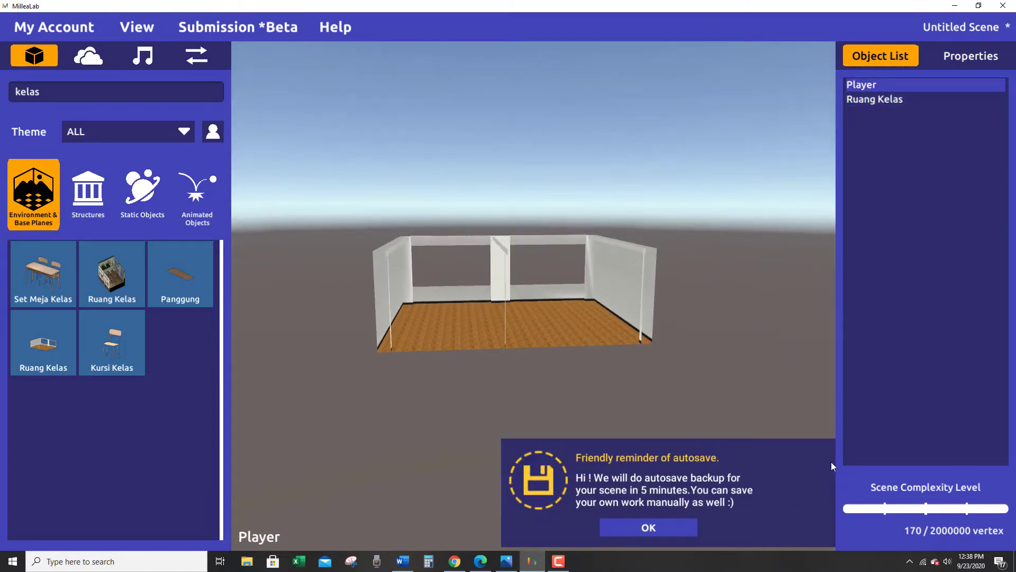
pyautogui.click(643, 521)
pyautogui.press('f')
pyautogui.keyDown('alt'); pyautogui.moveTo(534, 409); pyautogui.dragTo(281, 411); pyautogui.keyUp('alt')
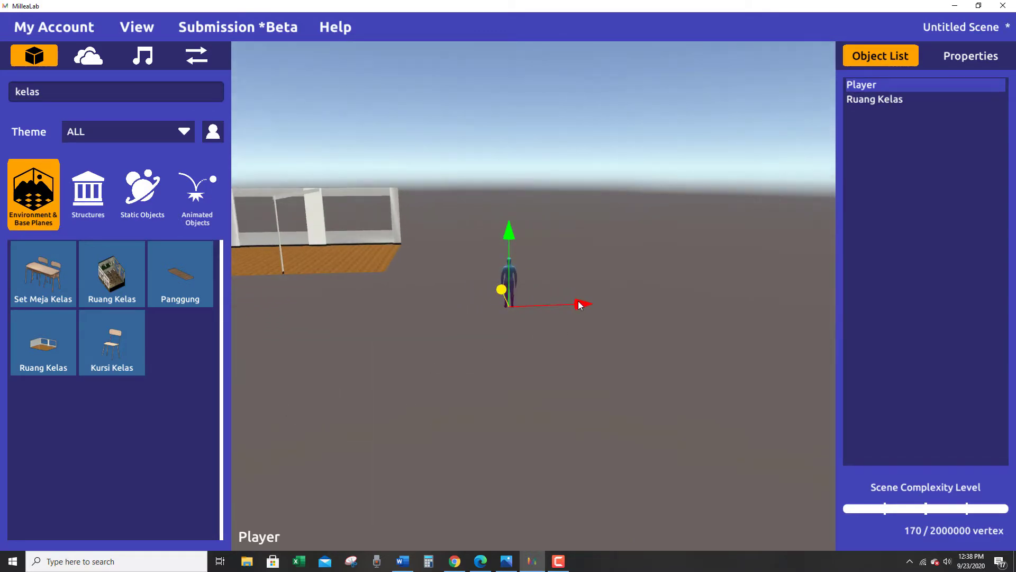
pyautogui.moveTo(581, 305); pyautogui.dragTo(450, 339)
pyautogui.press('f')
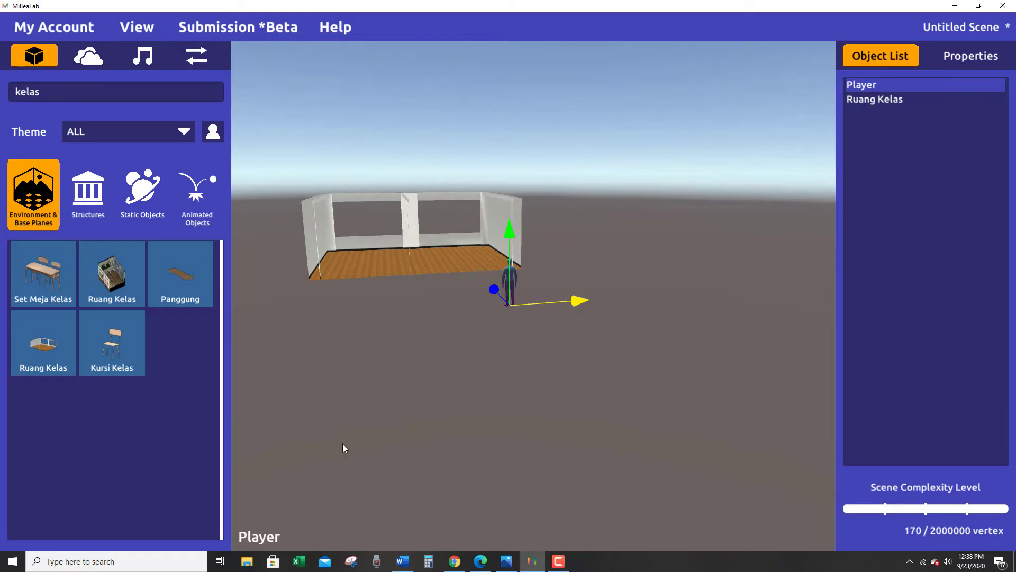
# Search the assets for "tembok" and place a plain Tembok 2 wall along the classroom's open front.
pyautogui.click(74, 92)
pyautogui.moveTo(435, 346); pyautogui.dragTo(489, 391, button='right')
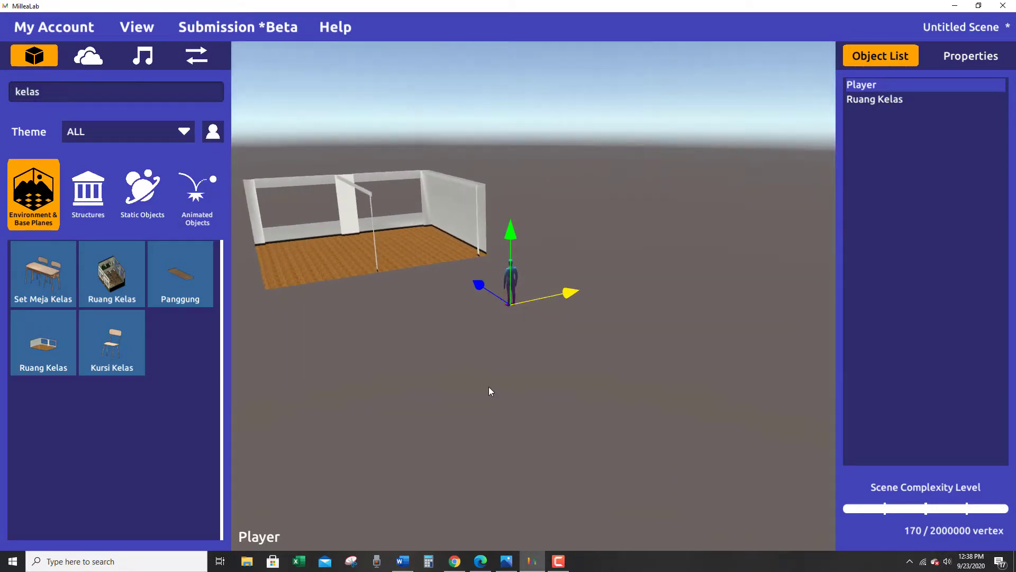
pyautogui.press('e')
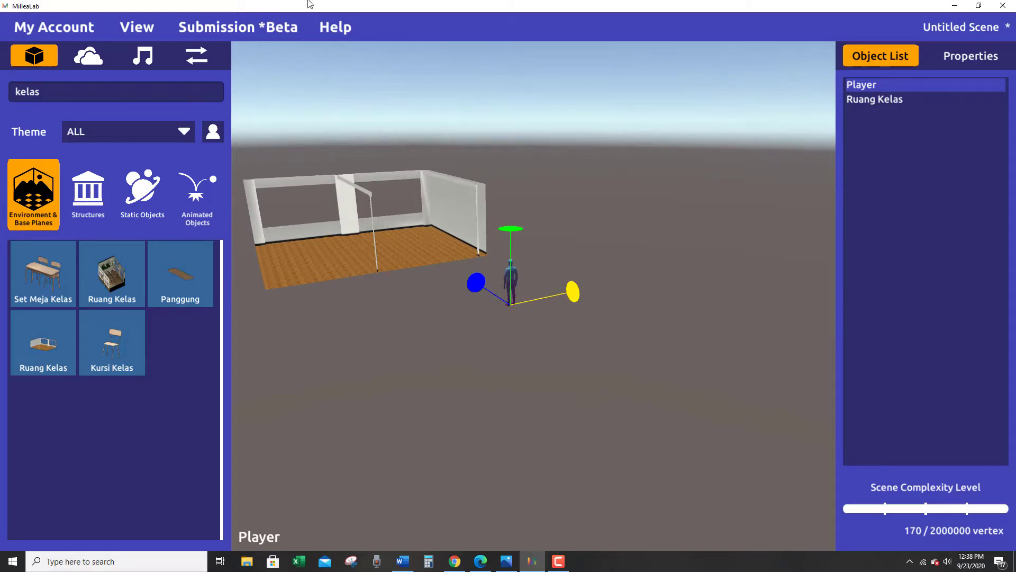
pyautogui.click(53, 91)
pyautogui.write('tembok')
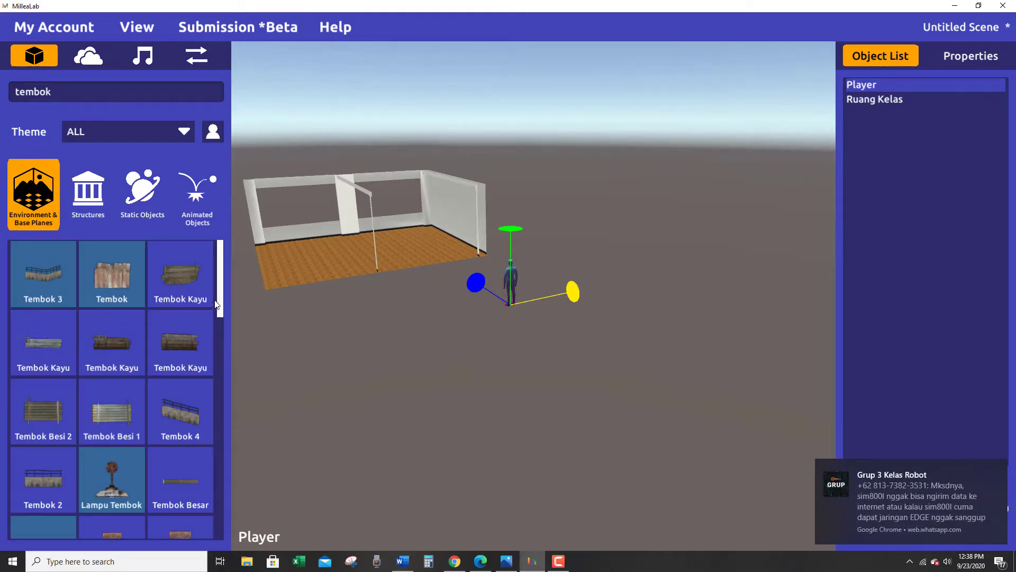
pyautogui.scroll(-10, 190, 447)
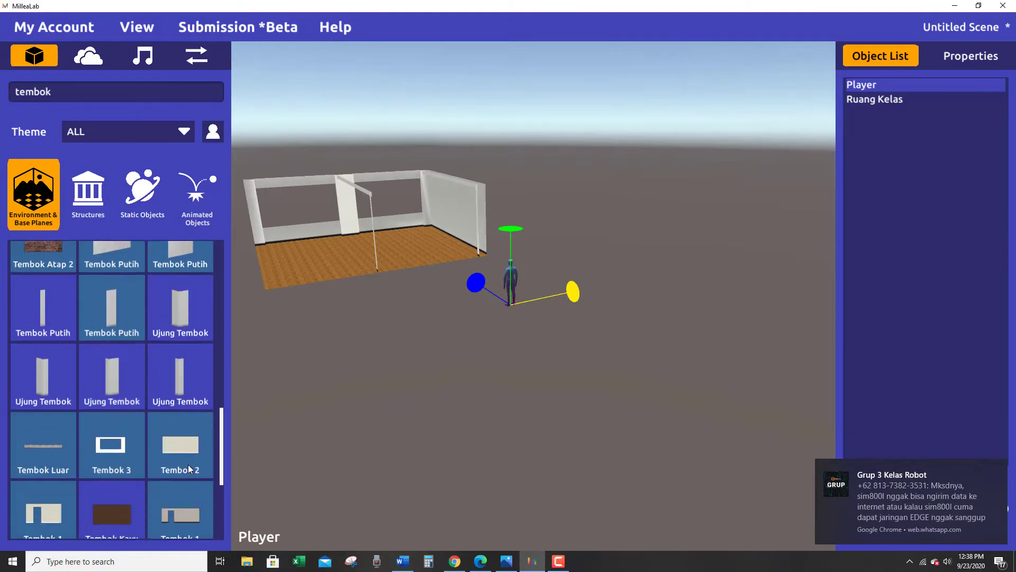
pyautogui.moveTo(187, 450); pyautogui.dragTo(438, 263)
# Narrow the Tembok 2 wall to a slim panel and move it to the front left corner of the classroom.
pyautogui.moveTo(429, 275); pyautogui.dragTo(385, 343, button='right')
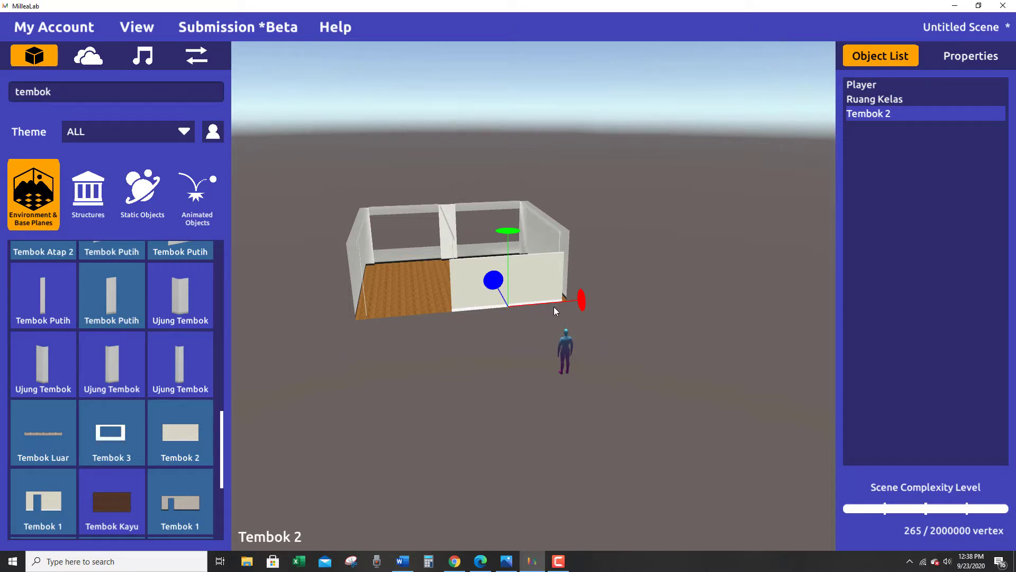
pyautogui.press('r')
pyautogui.moveTo(584, 300); pyautogui.dragTo(524, 315)
pyautogui.press('w')
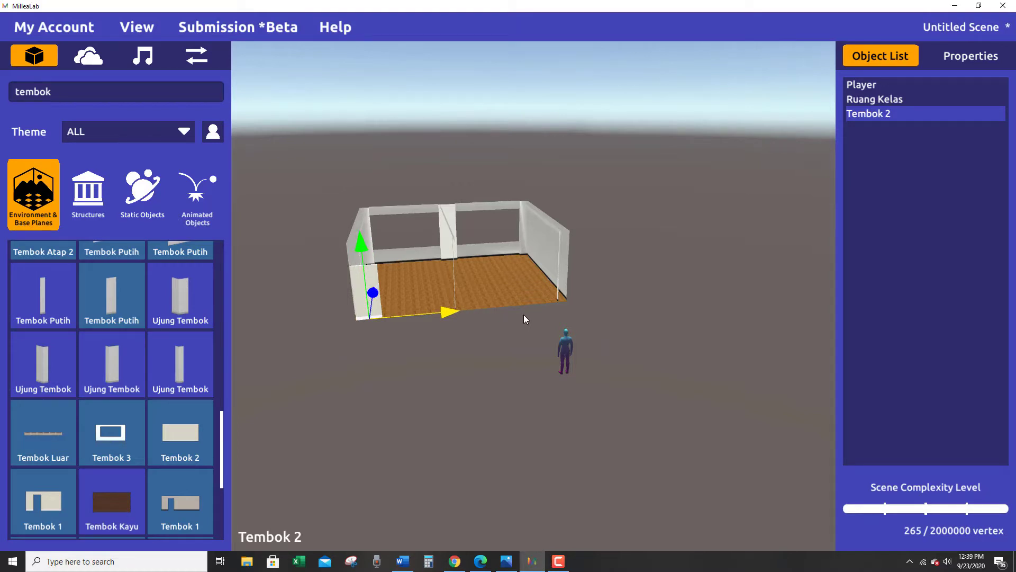
pyautogui.press('Left')
# Raise the height of the corner wall panel to match the classroom's walls and deselect it.
pyautogui.moveTo(465, 368); pyautogui.dragTo(498, 312, button='right')
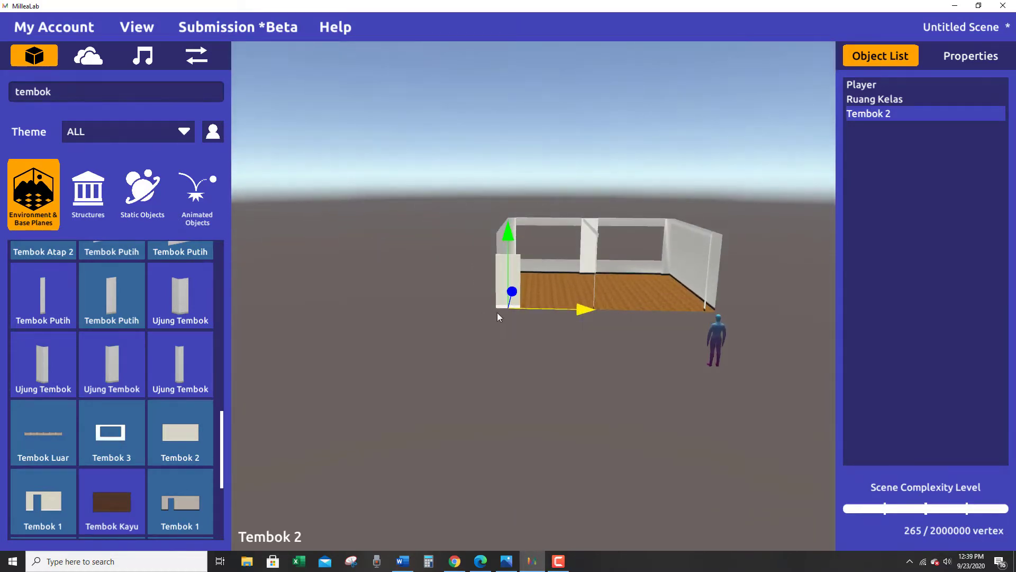
pyautogui.moveTo(512, 237); pyautogui.dragTo(512, 231)
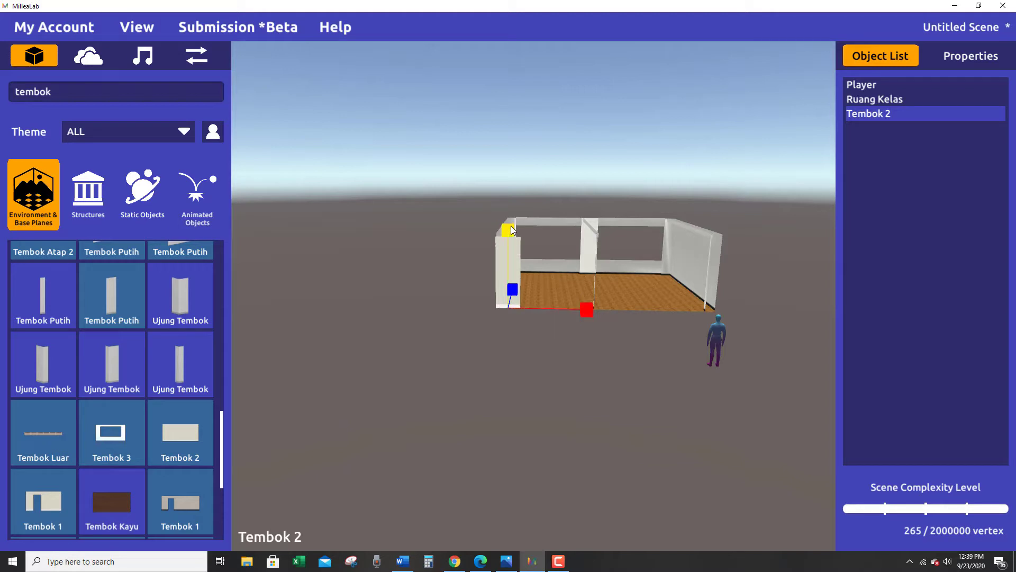
pyautogui.scroll(3, 475, 322)
pyautogui.scroll(3, 474, 323)
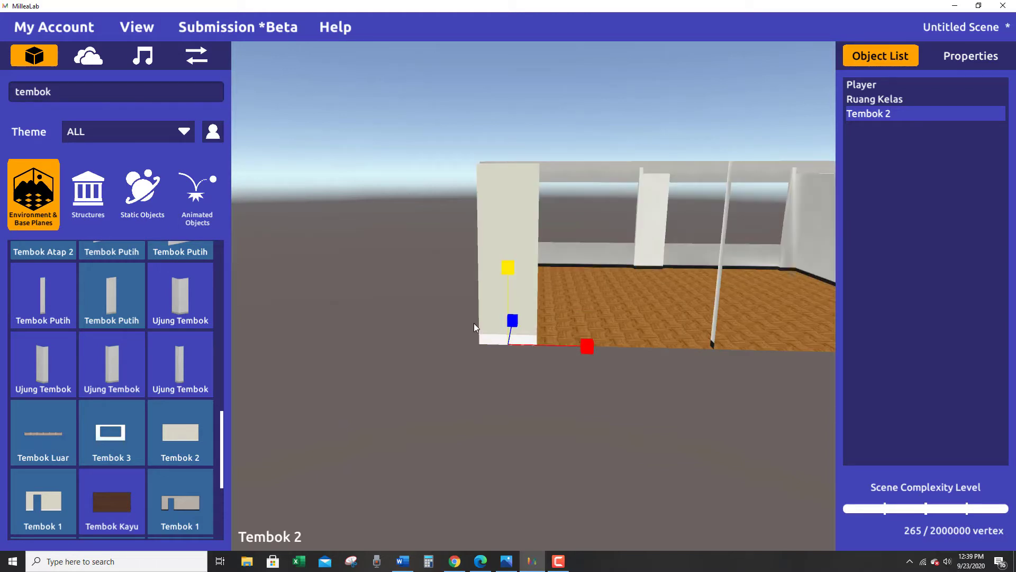
pyautogui.scroll(-2, 494, 238)
pyautogui.moveTo(491, 308); pyautogui.dragTo(478, 291, button='right')
pyautogui.moveTo(508, 266); pyautogui.dragTo(509, 266)
pyautogui.moveTo(491, 357); pyautogui.dragTo(569, 382, button='right')
pyautogui.click(573, 393)
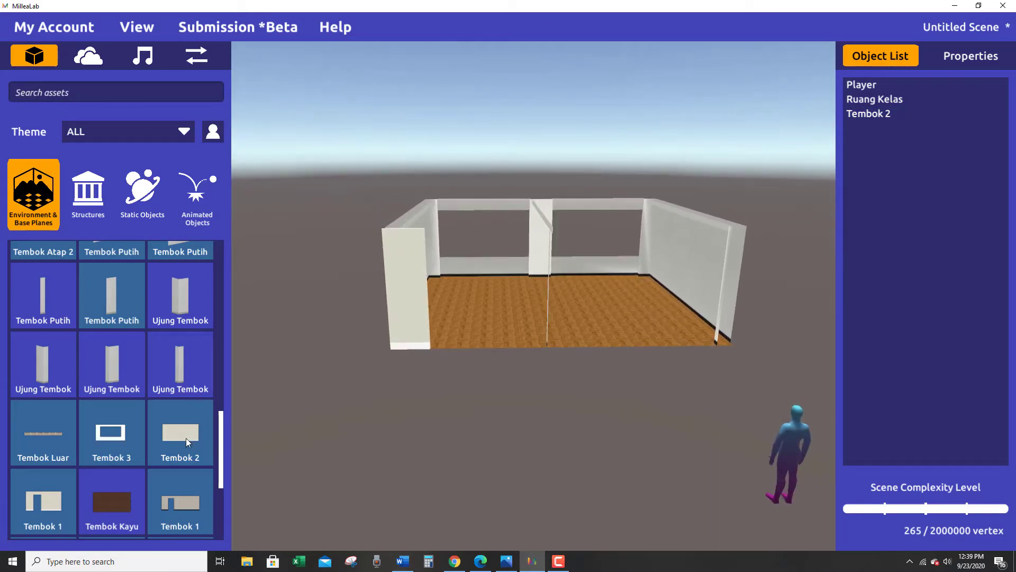
# Place a second Tembok 2 wall along the right part of the classroom's front and widen it.
pyautogui.moveTo(186, 437); pyautogui.dragTo(637, 346)
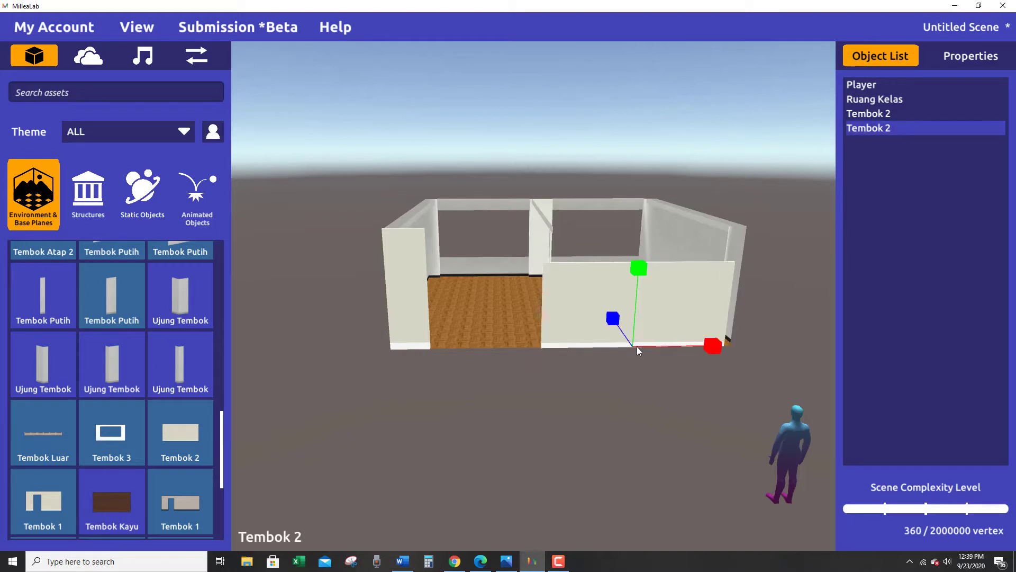
pyautogui.moveTo(713, 345); pyautogui.dragTo(339, 349)
pyautogui.press('w')
pyautogui.keyDown('alt'); pyautogui.moveTo(540, 370); pyautogui.dragTo(602, 299); pyautogui.keyUp('alt')
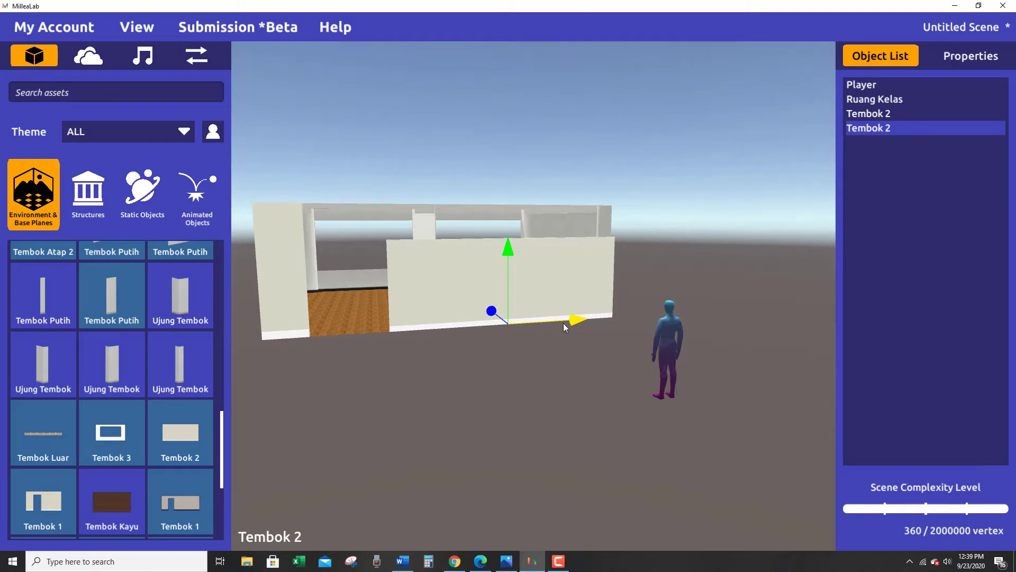
# Stretch the second front wall further sideways, leaving a door gap beside the corner panel.
pyautogui.press('e')
pyautogui.press('r')
pyautogui.moveTo(580, 324); pyautogui.dragTo(583, 323)
pyautogui.moveTo(576, 337); pyautogui.dragTo(564, 327, button='right')
pyautogui.click(564, 327)
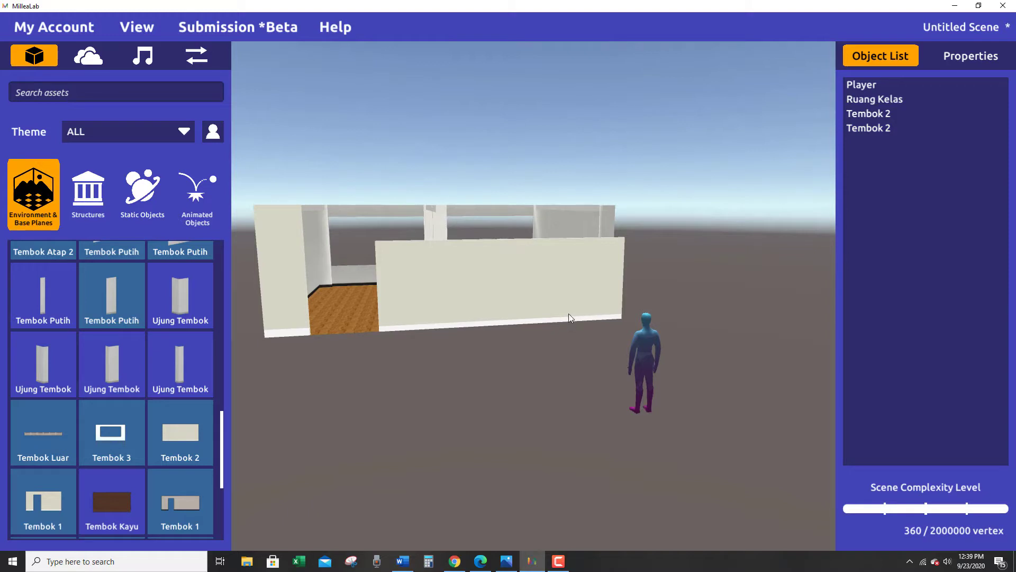
# Fine-tune the second front wall's width and sideways position so it ends at the room's right corner.
pyautogui.click(564, 299)
pyautogui.moveTo(576, 322); pyautogui.dragTo(572, 320)
pyautogui.moveTo(573, 319); pyautogui.dragTo(551, 319, button='right')
pyautogui.press('e')
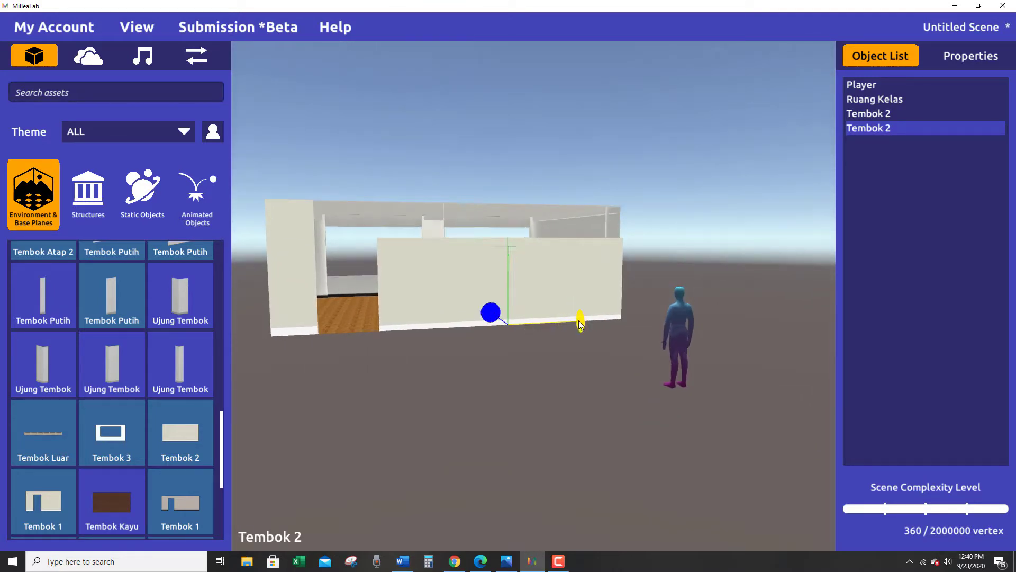
pyautogui.press('w')
pyautogui.press('r')
pyautogui.moveTo(581, 324); pyautogui.dragTo(580, 325)
pyautogui.moveTo(578, 324); pyautogui.dragTo(442, 374, button='right')
pyautogui.press('w')
pyautogui.moveTo(587, 328); pyautogui.dragTo(587, 325)
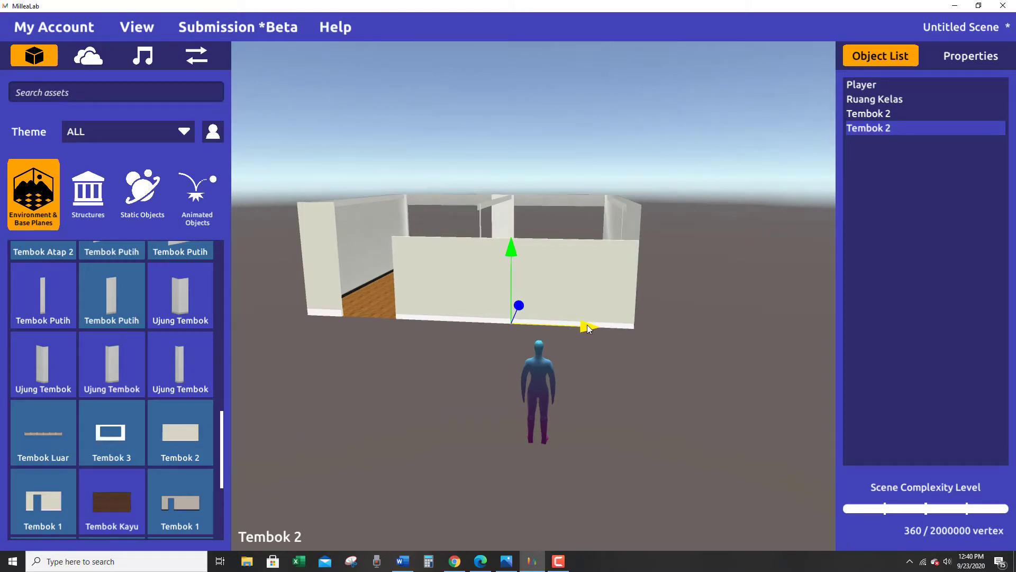
pyautogui.moveTo(587, 325); pyautogui.dragTo(484, 306, button='right')
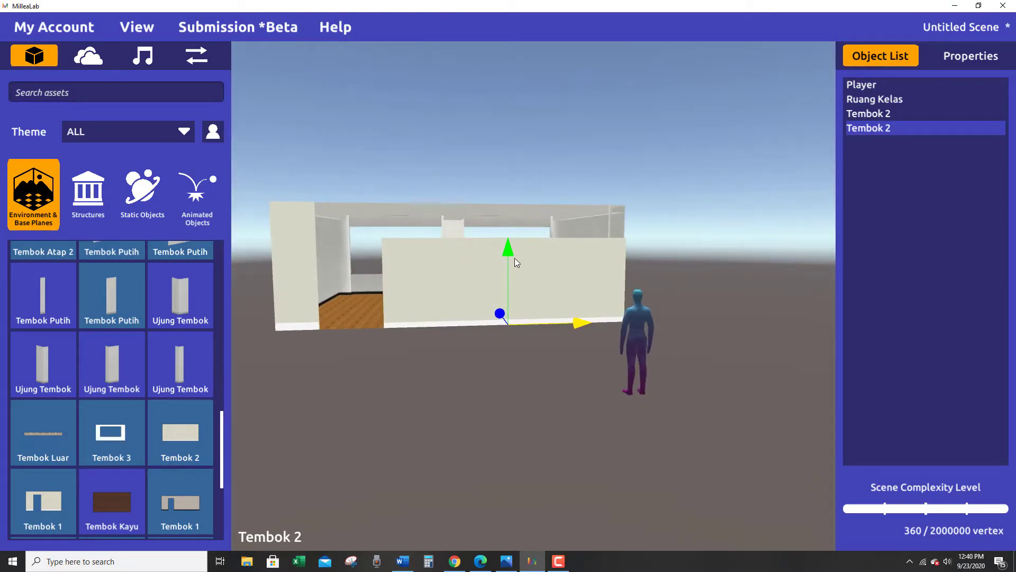
# Raise the second front wall's height to the top of the classroom's walls.
pyautogui.press('r')
pyautogui.moveTo(508, 248); pyautogui.dragTo(507, 241)
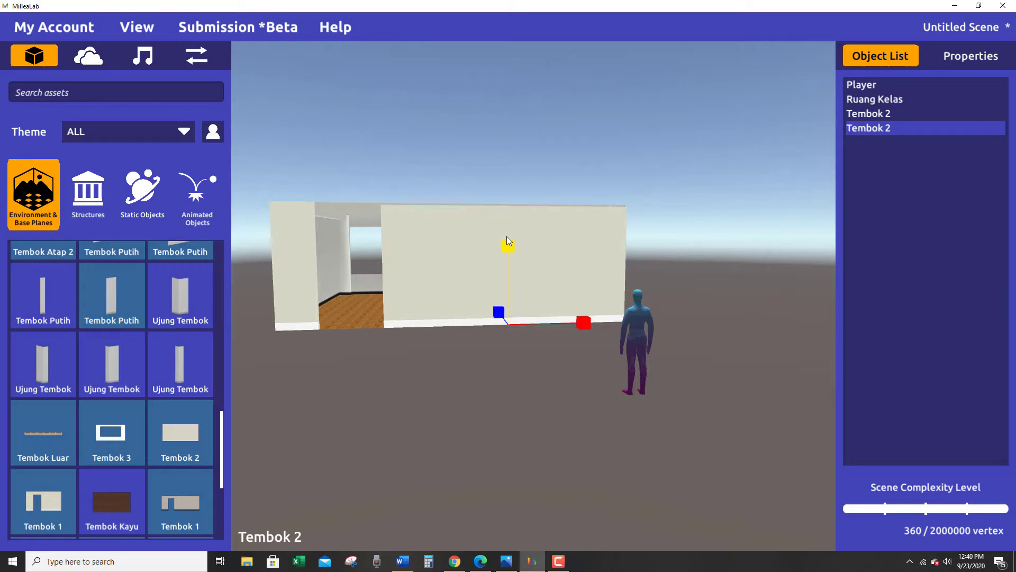
pyautogui.moveTo(507, 236); pyautogui.dragTo(377, 336, button='right')
# Search the assets for "pintu" and place the Bingkai Pintu Ganda 05 door frame in front of the door gap.
pyautogui.click(71, 85)
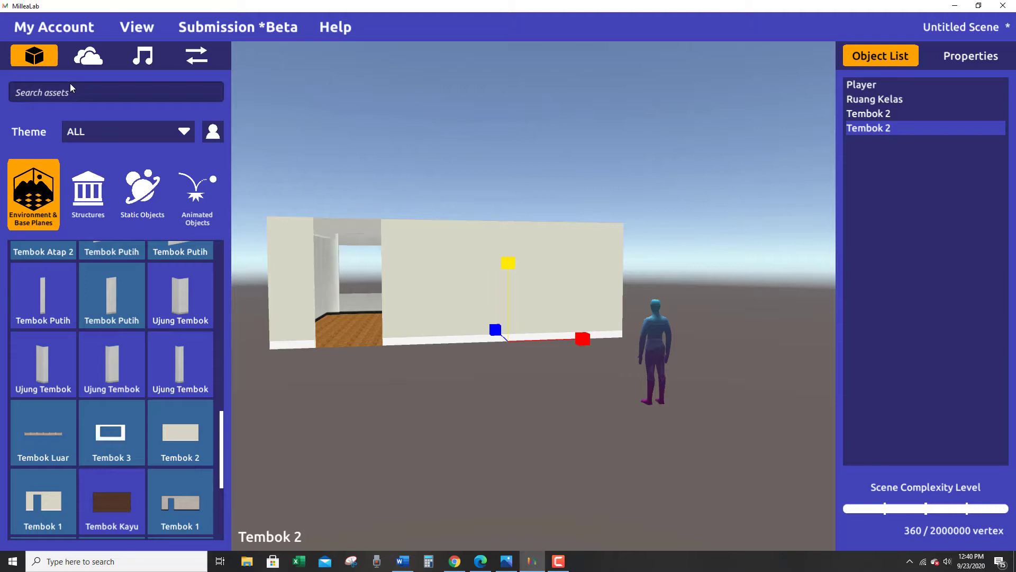
pyautogui.write('pintu')
pyautogui.press('Return')
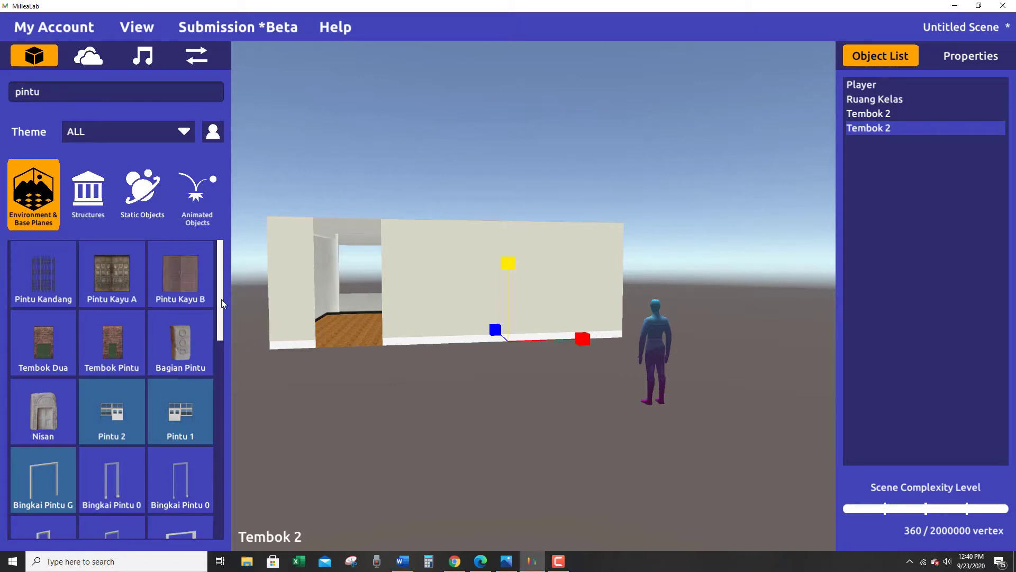
pyautogui.scroll(-3, 224, 351)
pyautogui.moveTo(38, 319); pyautogui.dragTo(348, 354)
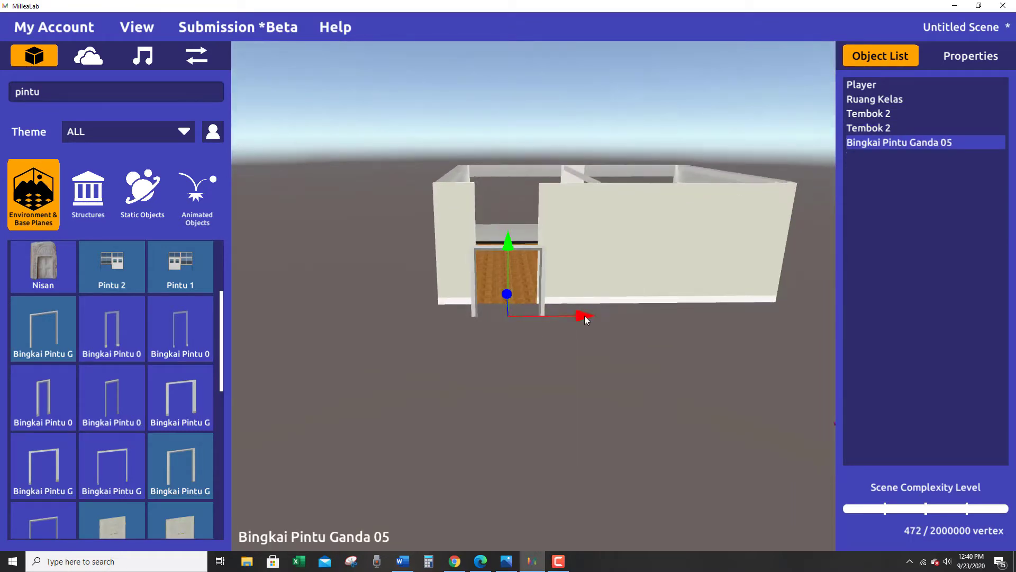
# Move the door frame back and sideways into the gap between the two front walls.
pyautogui.moveTo(560, 322); pyautogui.dragTo(567, 374, button='right')
pyautogui.moveTo(552, 295); pyautogui.dragTo(572, 282)
pyautogui.keyDown('alt'); pyautogui.moveTo(570, 282); pyautogui.dragTo(566, 324); pyautogui.keyUp('alt')
# Adjust the door frame's width so it fills the gap between the front walls, and deselect it.
pyautogui.press('r')
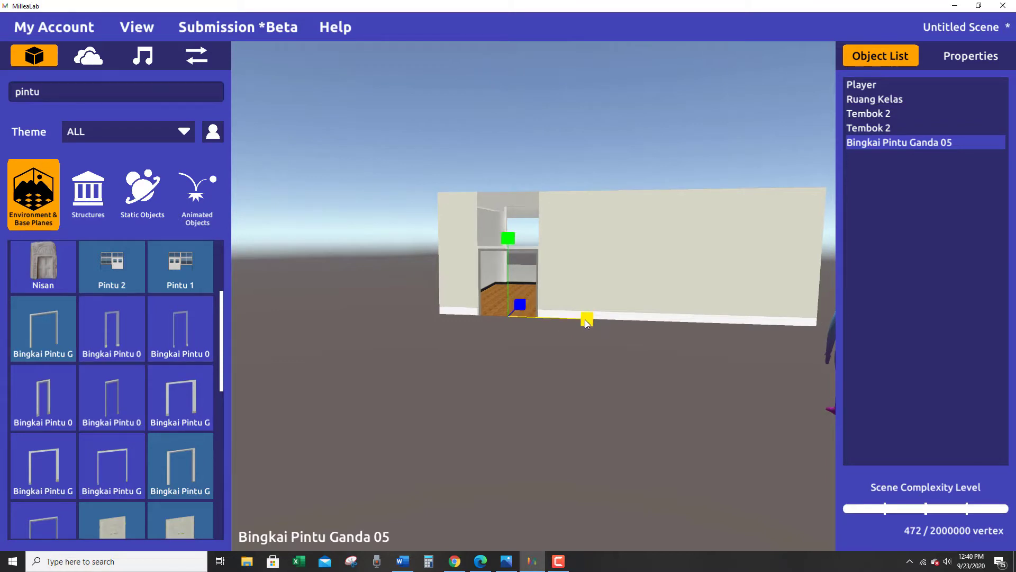
pyautogui.moveTo(585, 320); pyautogui.dragTo(570, 381)
pyautogui.keyDown('alt'); pyautogui.scroll(5, 570, 381); pyautogui.keyUp('alt')
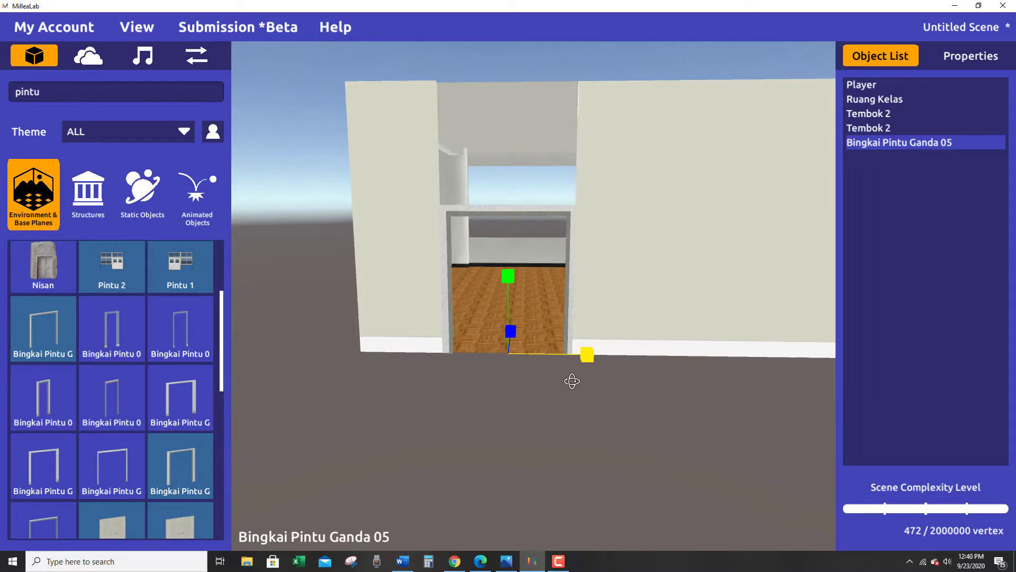
pyautogui.scroll(2, 564, 373)
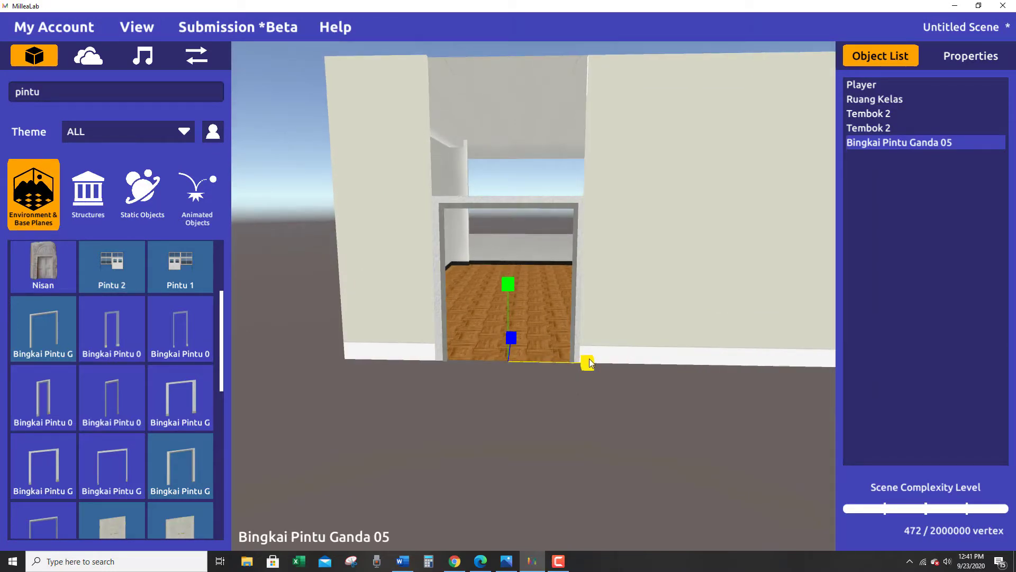
pyautogui.moveTo(590, 363); pyautogui.dragTo(589, 364)
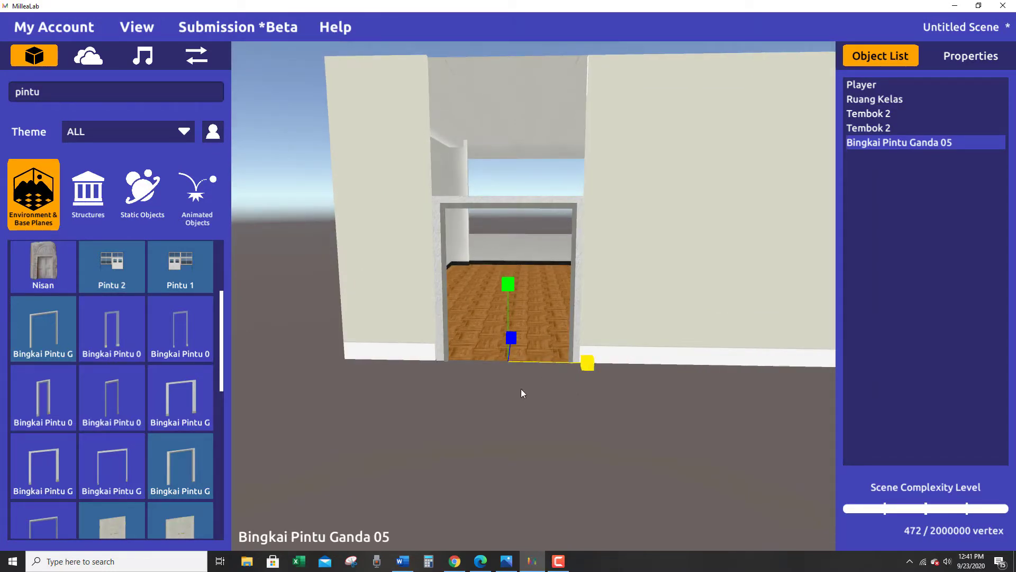
pyautogui.keyDown('alt'); pyautogui.moveTo(521, 389); pyautogui.dragTo(577, 362); pyautogui.keyUp('alt')
pyautogui.press('w')
pyautogui.keyDown('alt'); pyautogui.moveTo(529, 430); pyautogui.dragTo(510, 416); pyautogui.keyUp('alt')
pyautogui.scroll(-1, 508, 430)
pyautogui.click(509, 426)
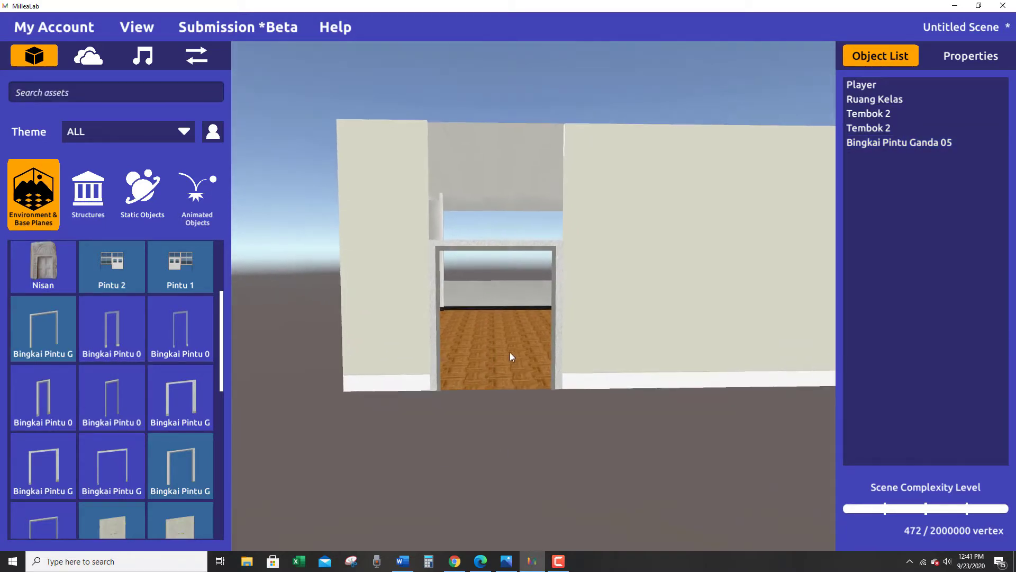
# Increase the door frame's height to just below the top of the front walls and deselect it.
pyautogui.click(556, 357)
pyautogui.press('r')
pyautogui.moveTo(495, 310); pyautogui.dragTo(520, 375)
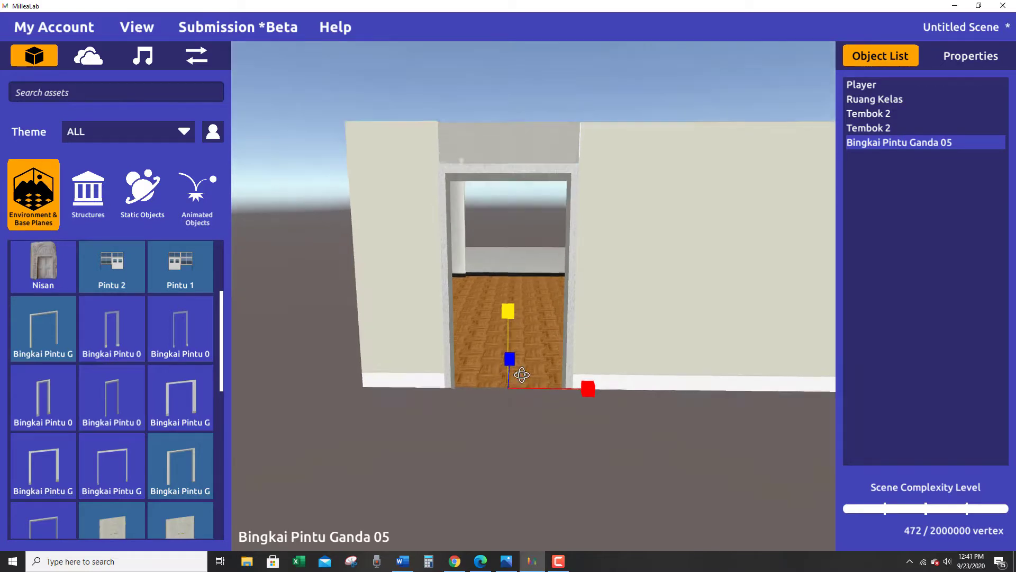
pyautogui.click(519, 375)
pyautogui.scroll(-3, 520, 375)
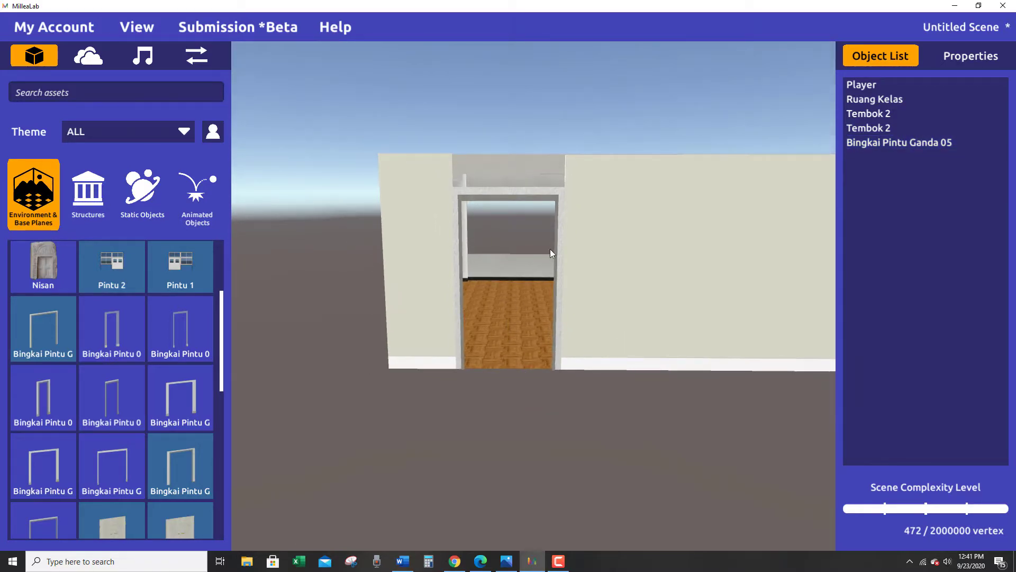
pyautogui.moveTo(472, 382); pyautogui.dragTo(475, 331, button='right')
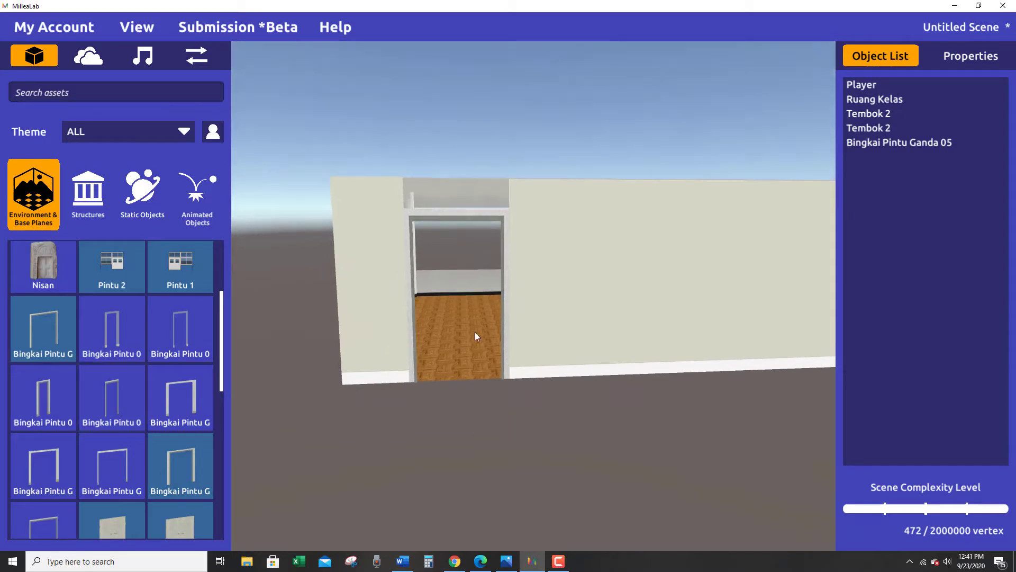
# Reduce the height of the Bingkai Pintu Ganda 05 door frame slightly.
pyautogui.click(466, 212)
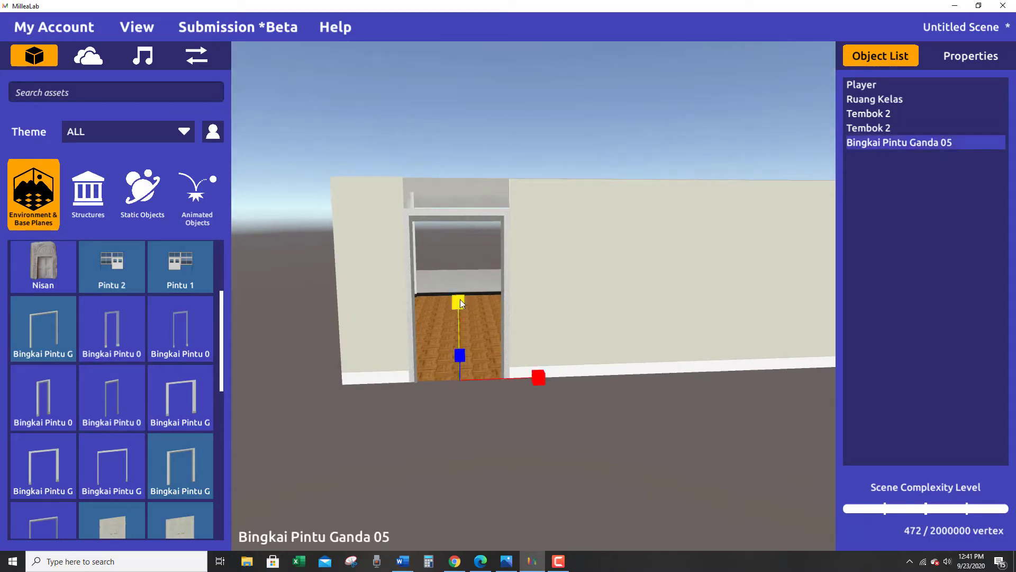
pyautogui.moveTo(460, 300); pyautogui.dragTo(460, 300)
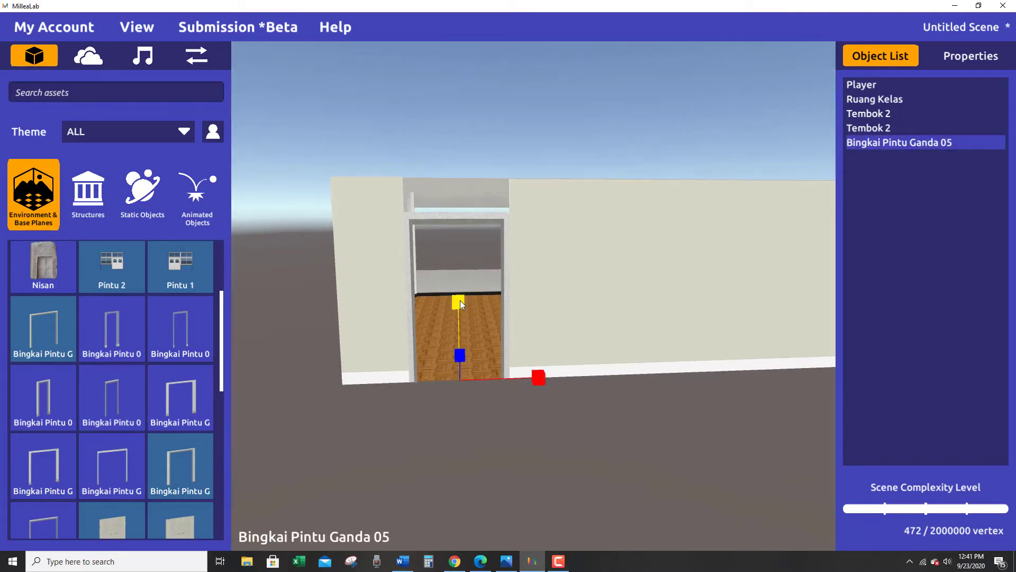
pyautogui.moveTo(457, 382); pyautogui.dragTo(475, 360, button='right')
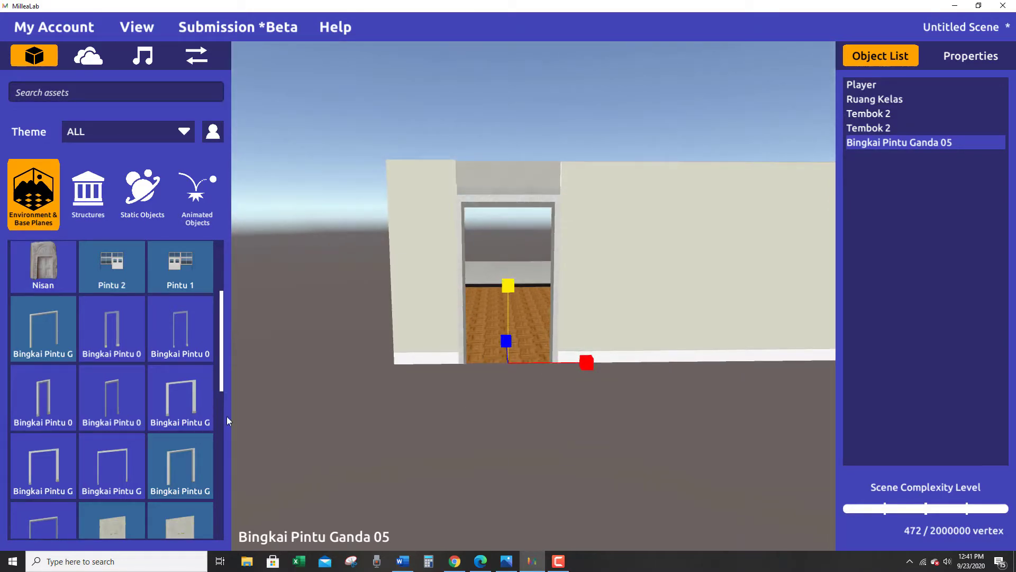
# Place the Pintu Kayu Ganda 03 double door in front of the door frame and move it back into the frame.
pyautogui.scroll(-3, 212, 390)
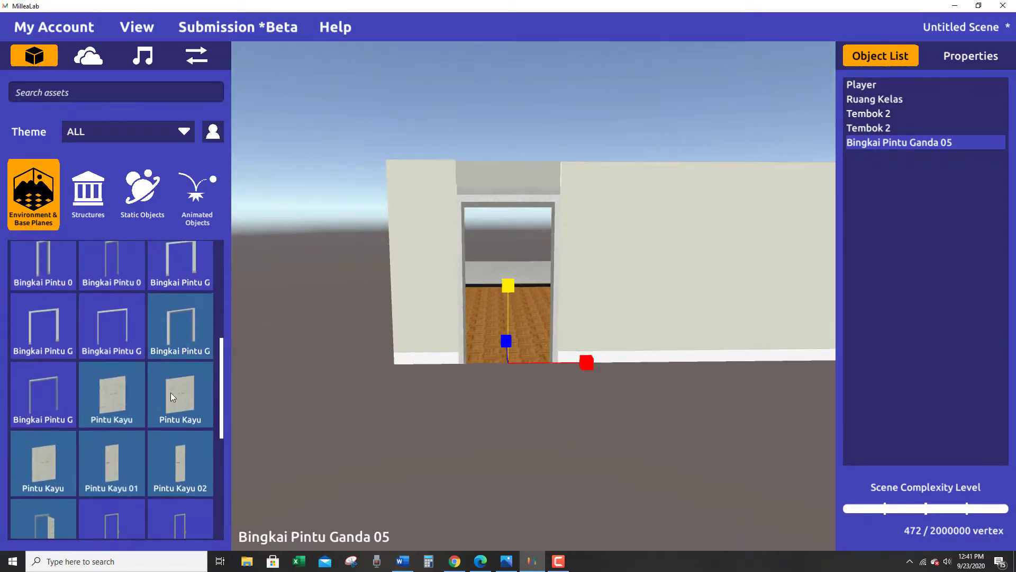
pyautogui.moveTo(171, 392); pyautogui.dragTo(511, 386)
pyautogui.moveTo(492, 399); pyautogui.dragTo(545, 363, button='right')
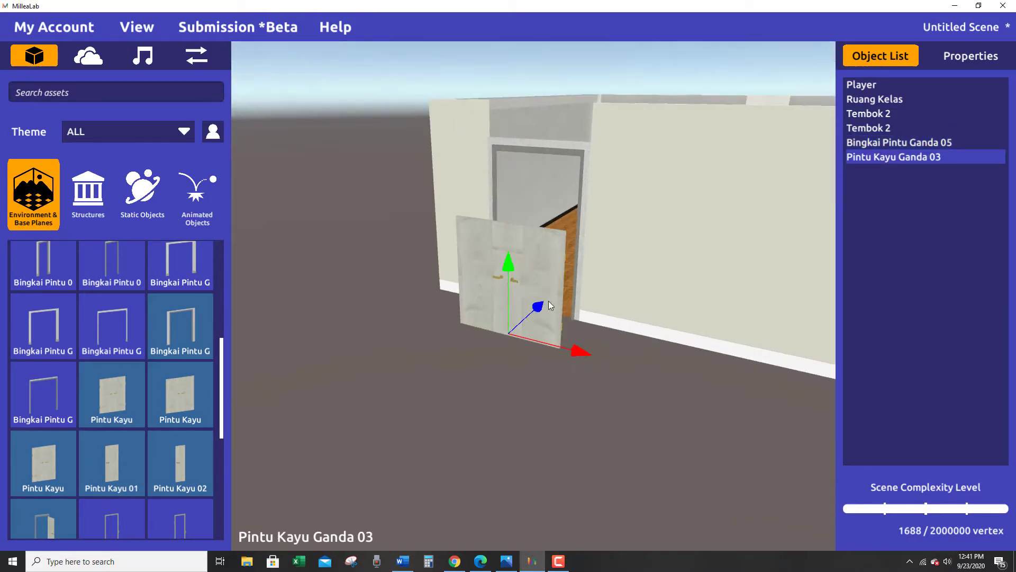
pyautogui.moveTo(550, 305); pyautogui.dragTo(574, 273)
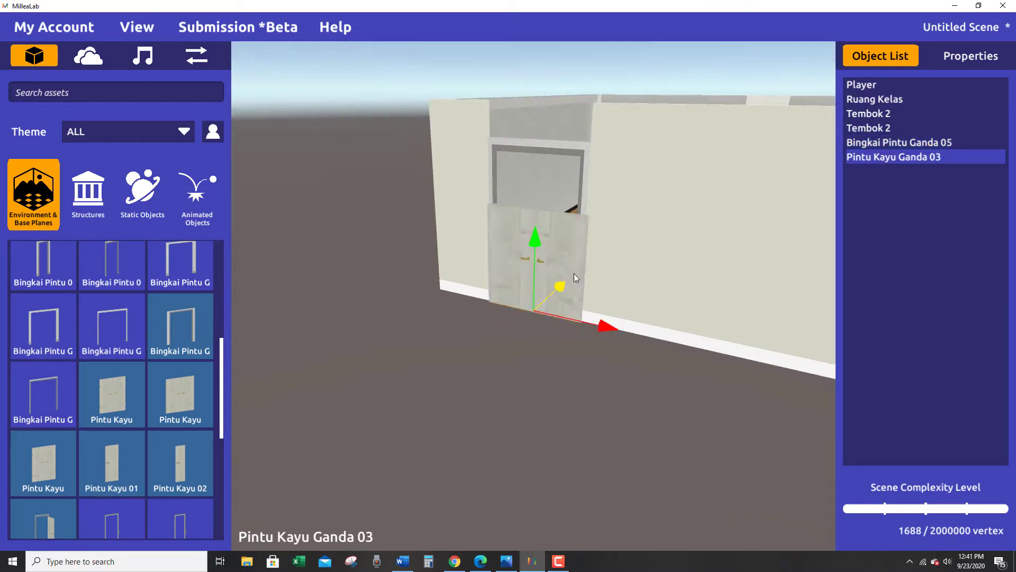
# Narrow the double door to the frame's opening and adjust its sideways and depth position within the frame.
pyautogui.moveTo(574, 273); pyautogui.dragTo(577, 333, button='right')
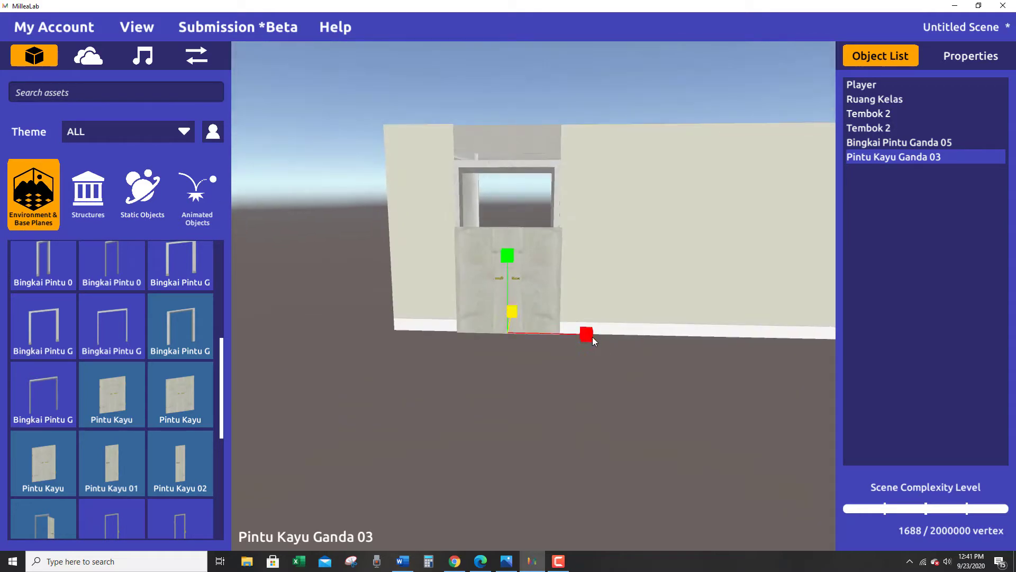
pyautogui.moveTo(588, 336); pyautogui.dragTo(581, 336)
pyautogui.moveTo(522, 449); pyautogui.dragTo(549, 393, button='right')
pyautogui.press('w')
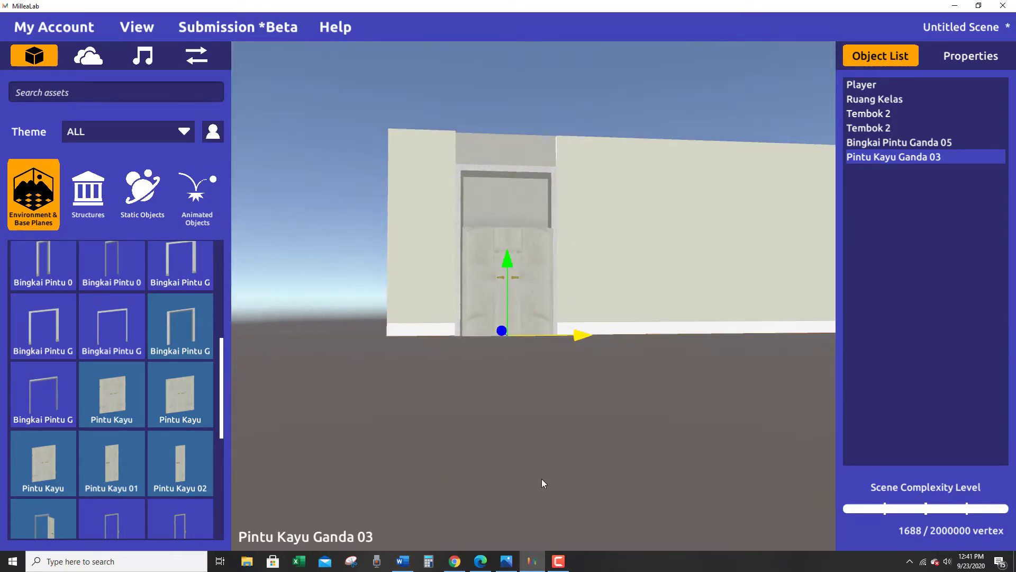
pyautogui.moveTo(542, 478); pyautogui.dragTo(477, 319, button='right')
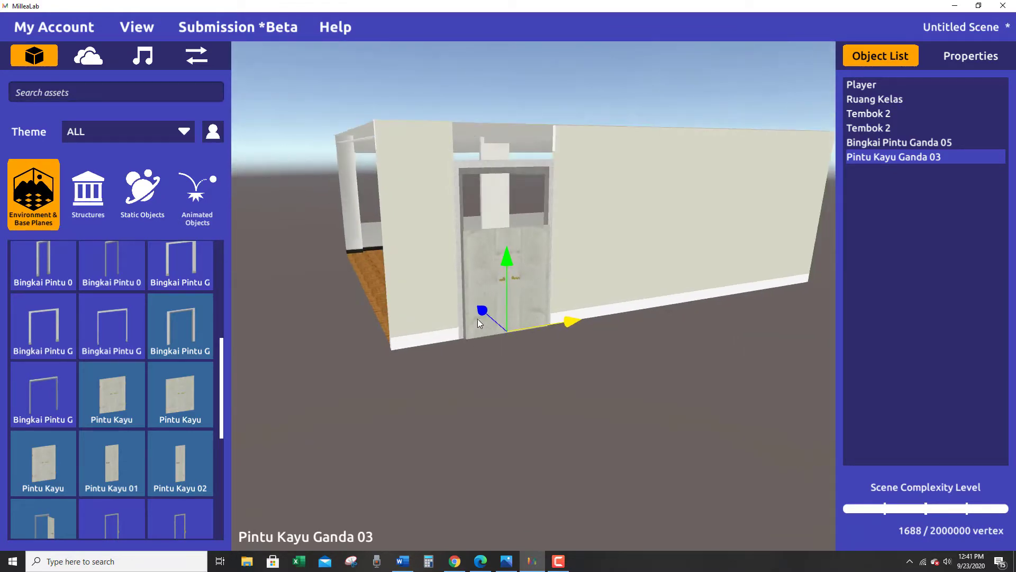
pyautogui.moveTo(477, 318); pyautogui.dragTo(481, 321)
# Fine-tune the double door's width and sideways position so it sits centred in the frame, and deselect it.
pyautogui.moveTo(495, 365)
pyautogui.mouseDown(button='right')
pyautogui.moveTo(478, 361)
pyautogui.moveTo(541, 354)
pyautogui.mouseUp(button='right')
pyautogui.press('r')
pyautogui.moveTo(581, 326); pyautogui.dragTo(576, 325)
pyautogui.moveTo(502, 367); pyautogui.dragTo(515, 331, button='right')
pyautogui.press('w')
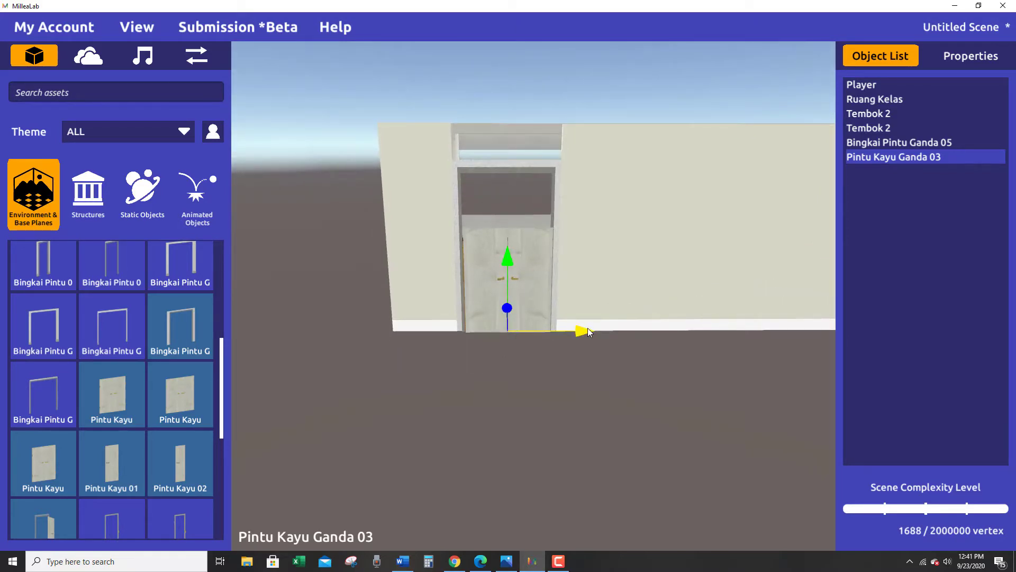
pyautogui.moveTo(588, 329); pyautogui.dragTo(589, 329)
pyautogui.moveTo(577, 399); pyautogui.dragTo(574, 370, button='right')
pyautogui.click(573, 370)
pyautogui.scroll(3, 574, 370)
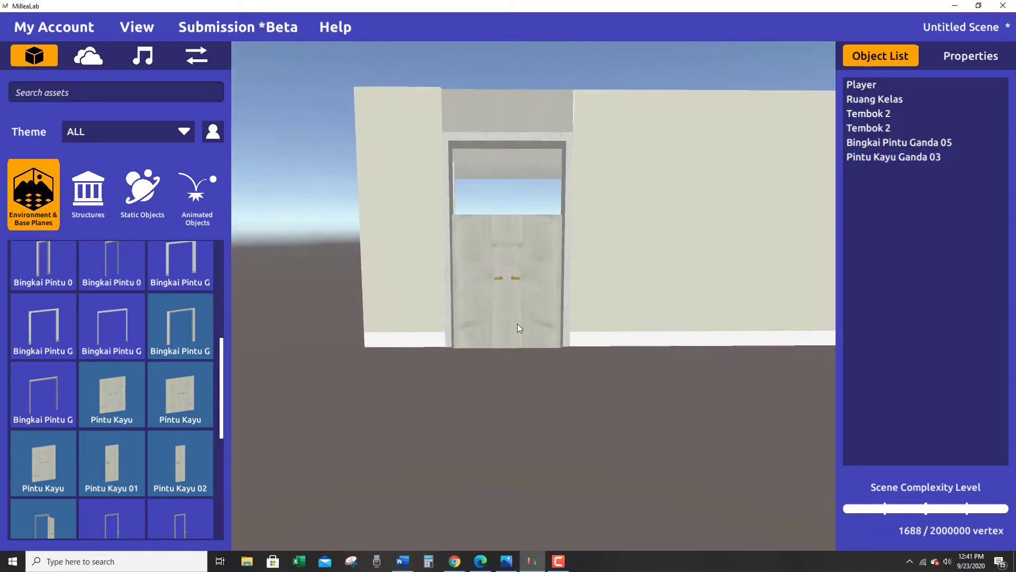
# Increase the double door's height until it reaches the underside of the frame's top bar, and deselect it.
pyautogui.click(498, 297)
pyautogui.press('r')
pyautogui.moveTo(510, 275); pyautogui.dragTo(514, 236)
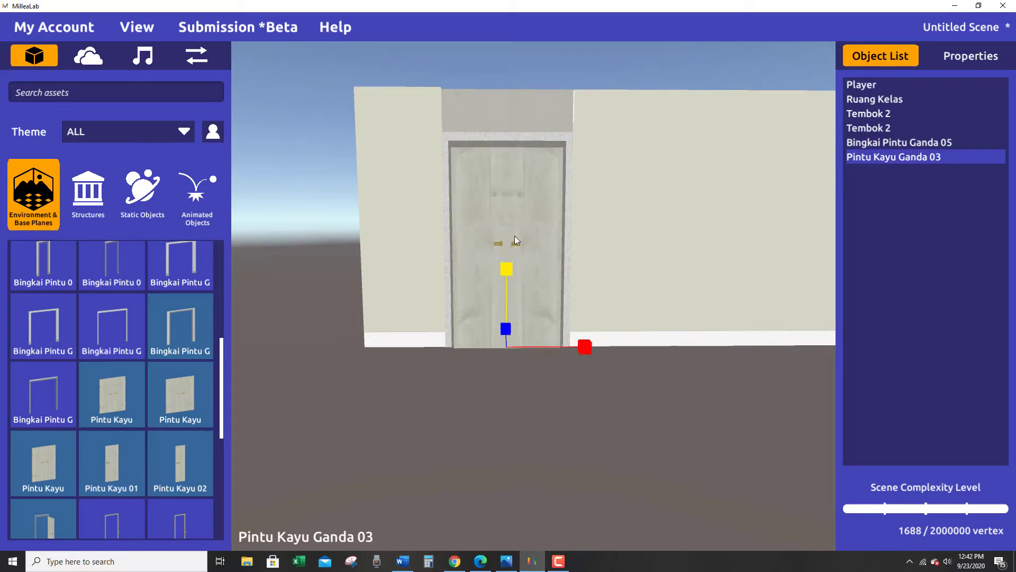
pyautogui.moveTo(531, 281); pyautogui.dragTo(538, 318, button='right')
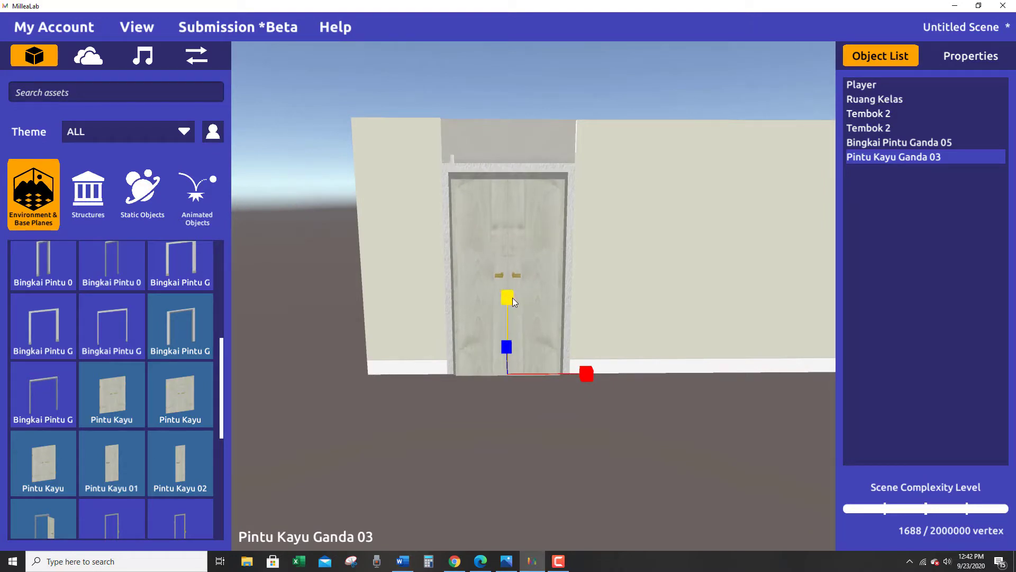
pyautogui.moveTo(513, 297); pyautogui.dragTo(513, 297)
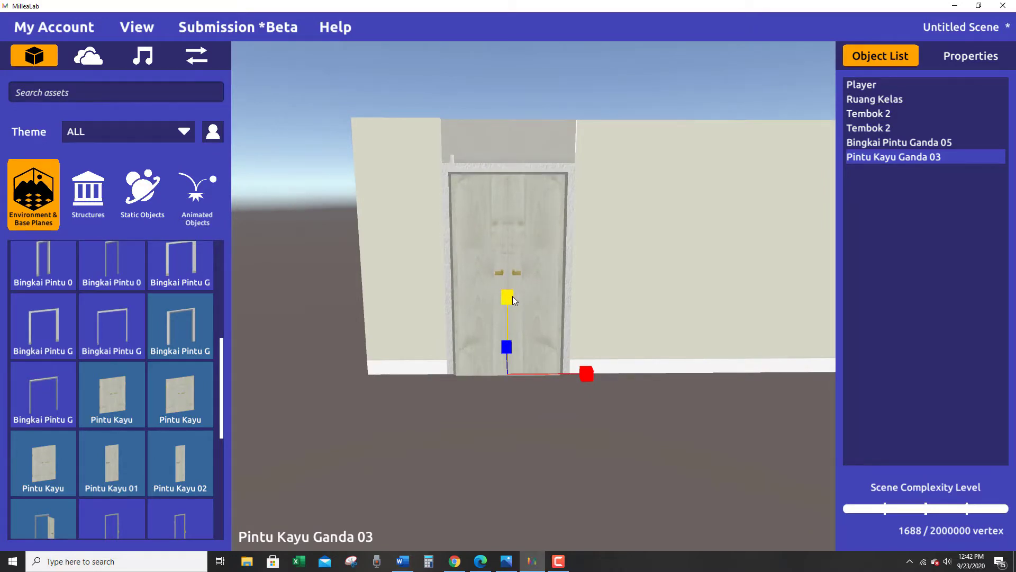
pyautogui.moveTo(527, 349); pyautogui.dragTo(507, 364, button='right')
pyautogui.click(531, 383)
pyautogui.scroll(-3, 524, 372)
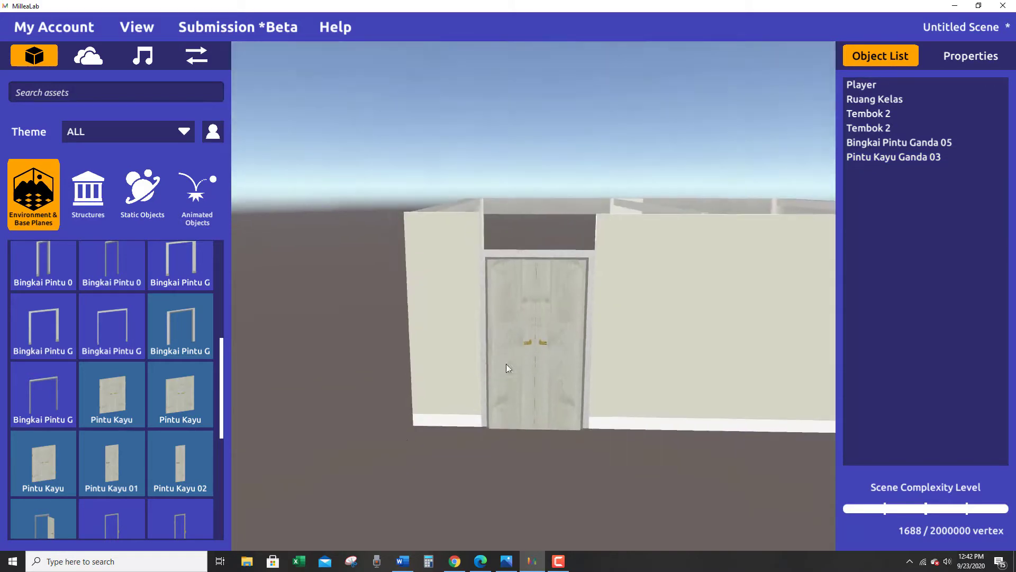
# Search the assets for "tirai" and place the dark, long Tirai Jendela blind at the doorway.
pyautogui.click(83, 91)
pyautogui.write('tirai')
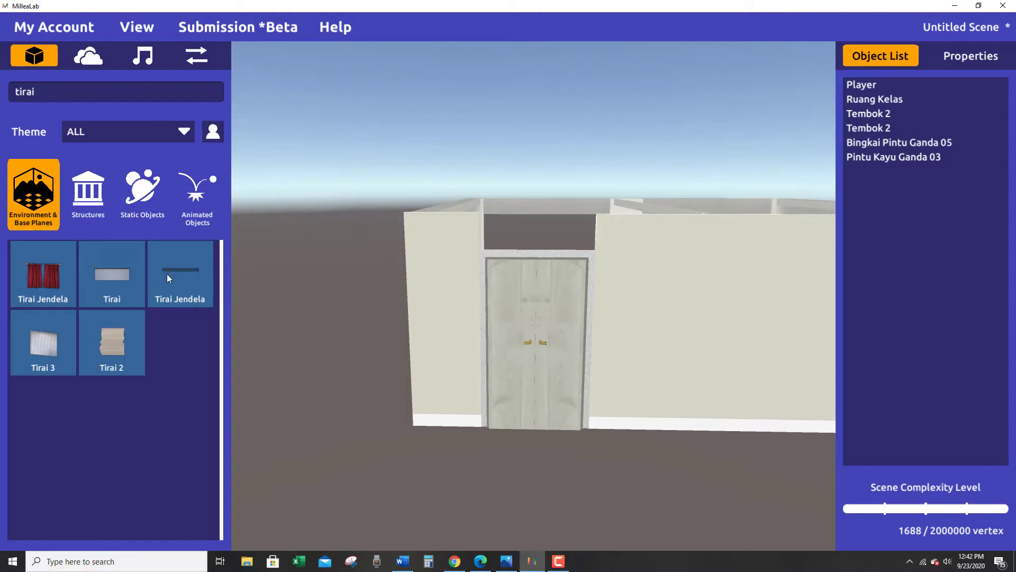
pyautogui.moveTo(312, 377); pyautogui.dragTo(517, 409)
pyautogui.keyDown('alt'); pyautogui.moveTo(551, 445); pyautogui.dragTo(545, 539); pyautogui.keyUp('alt')
# Rotate the Tirai Jendela blind about its vertical axis to run along the front wall, and move it out in front of the door.
pyautogui.press('e')
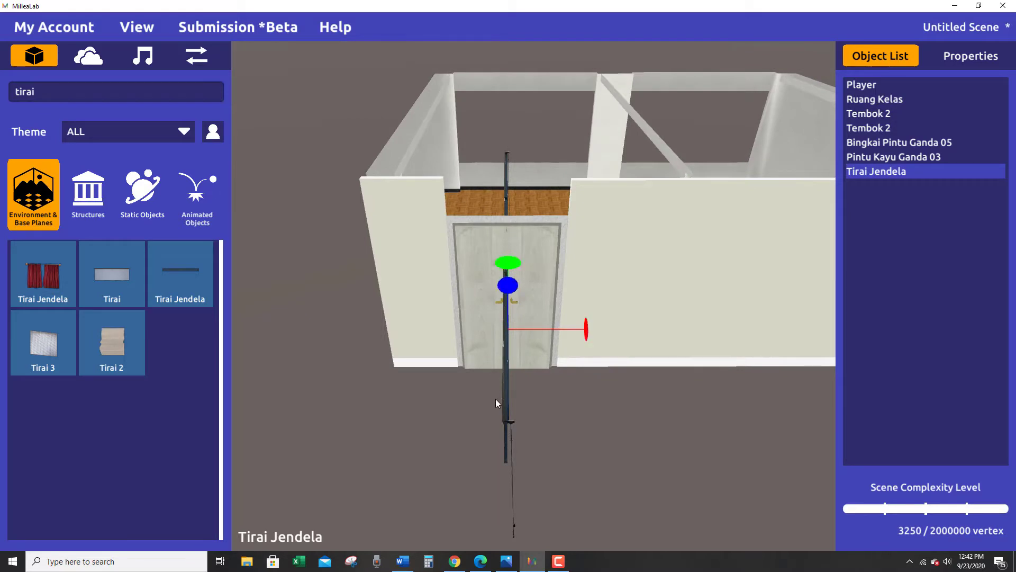
pyautogui.keyDown('alt'); pyautogui.moveTo(530, 386); pyautogui.dragTo(689, 513); pyautogui.keyUp('alt')
pyautogui.keyDown('alt'); pyautogui.moveTo(526, 442); pyautogui.dragTo(476, 461); pyautogui.keyUp('alt')
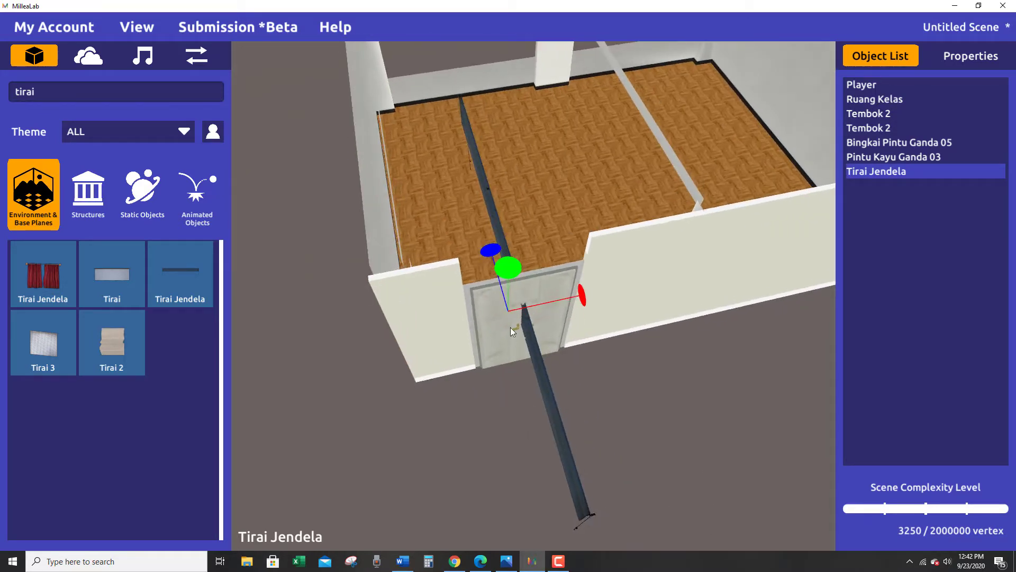
pyautogui.moveTo(508, 269); pyautogui.dragTo(523, 370)
pyautogui.press('w')
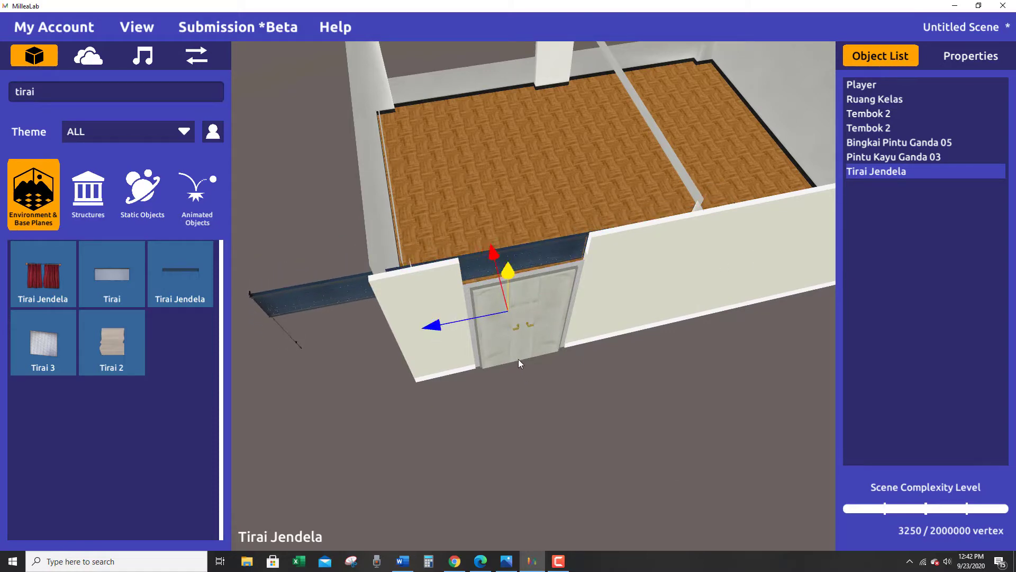
pyautogui.moveTo(491, 262); pyautogui.dragTo(468, 529)
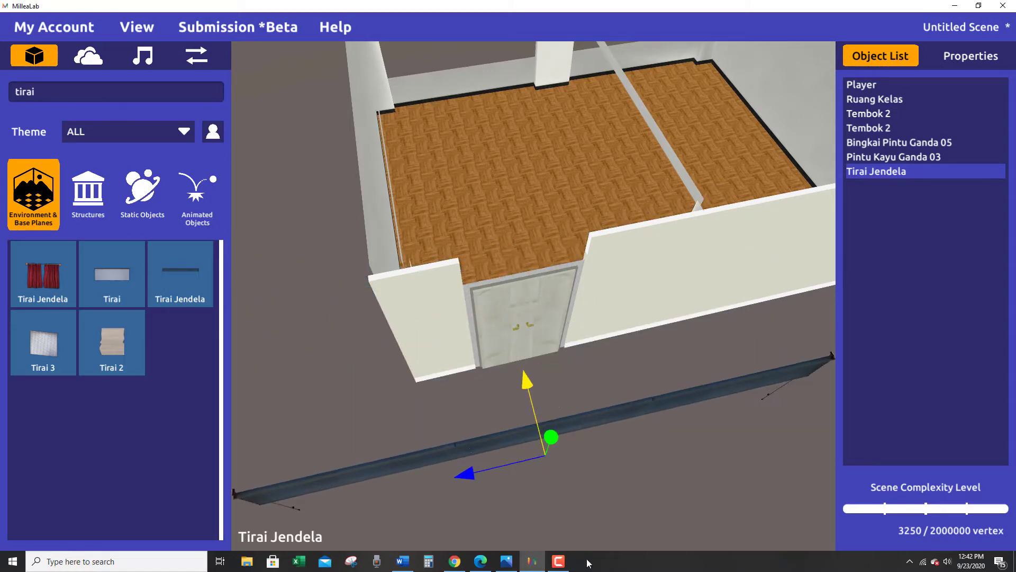
pyautogui.moveTo(469, 531); pyautogui.dragTo(554, 540, button='right')
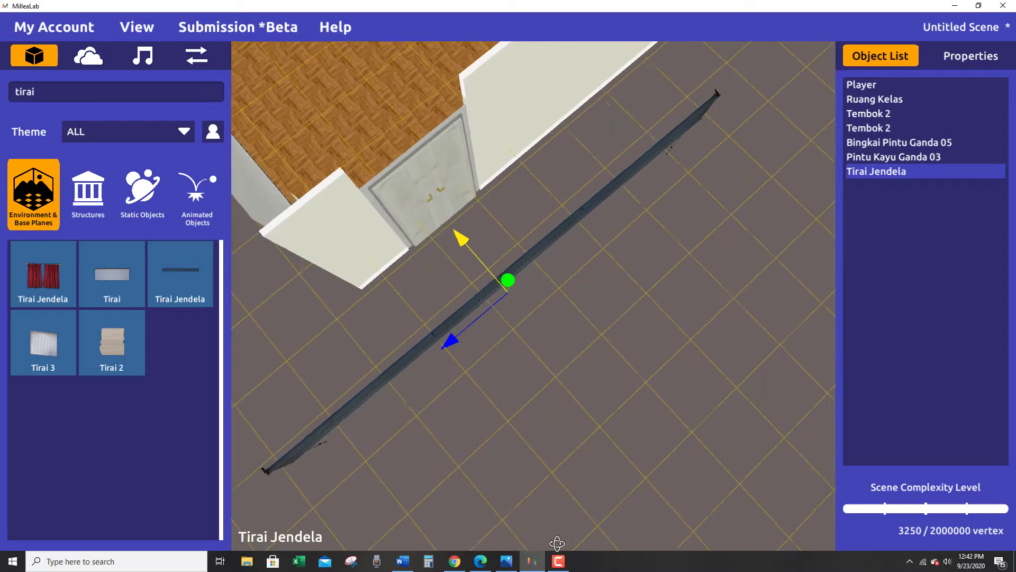
# Fine-tune the blind's rotation about the vertical axis so it runs parallel to the front wall.
pyautogui.press('e')
pyautogui.press('r')
pyautogui.press('e')
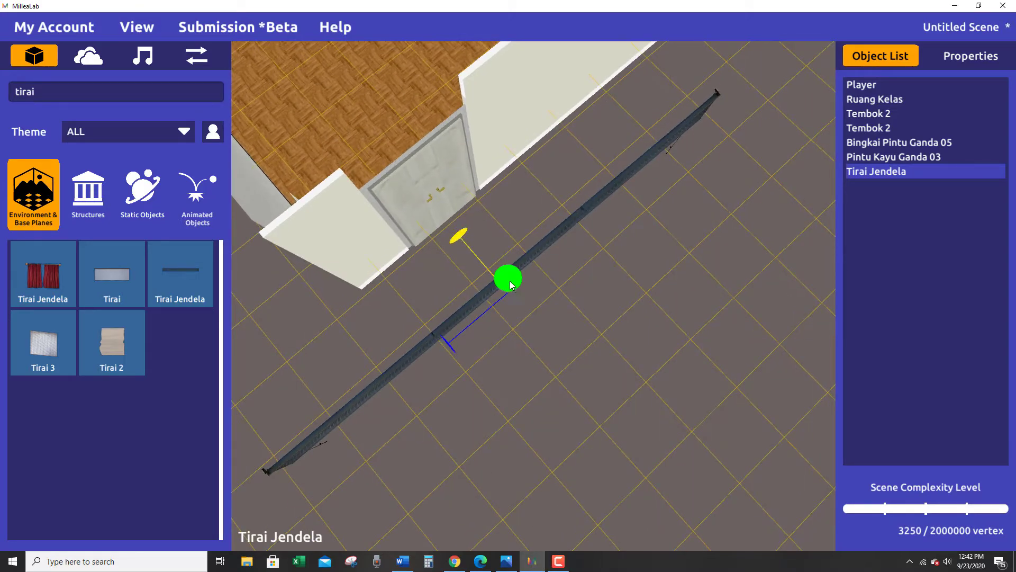
pyautogui.moveTo(509, 278); pyautogui.dragTo(509, 281)
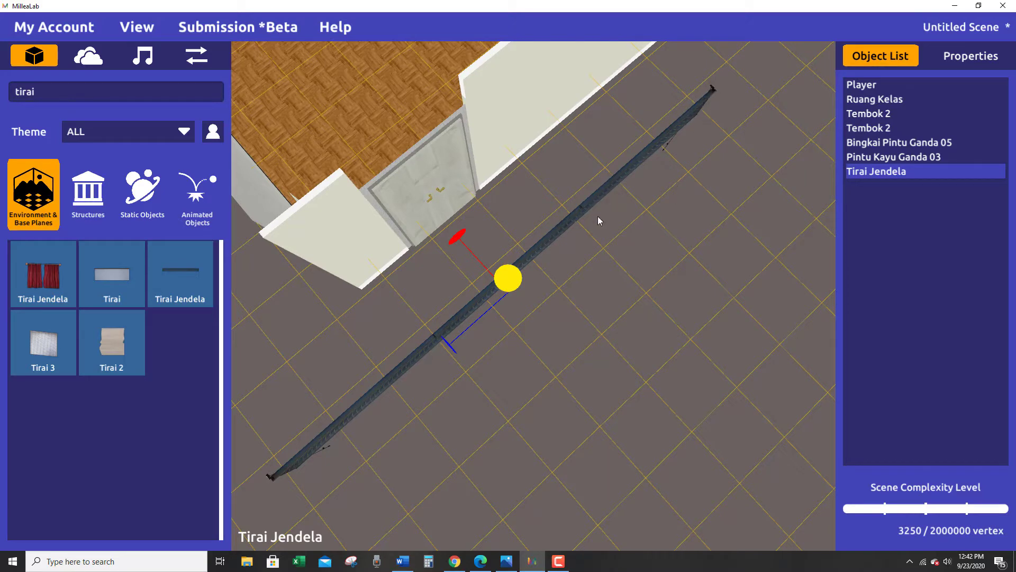
pyautogui.moveTo(534, 324); pyautogui.dragTo(523, 287, button='right')
# Move the blind closer to the door and shorten its length to the width of the door frame.
pyautogui.moveTo(532, 307); pyautogui.dragTo(578, 266)
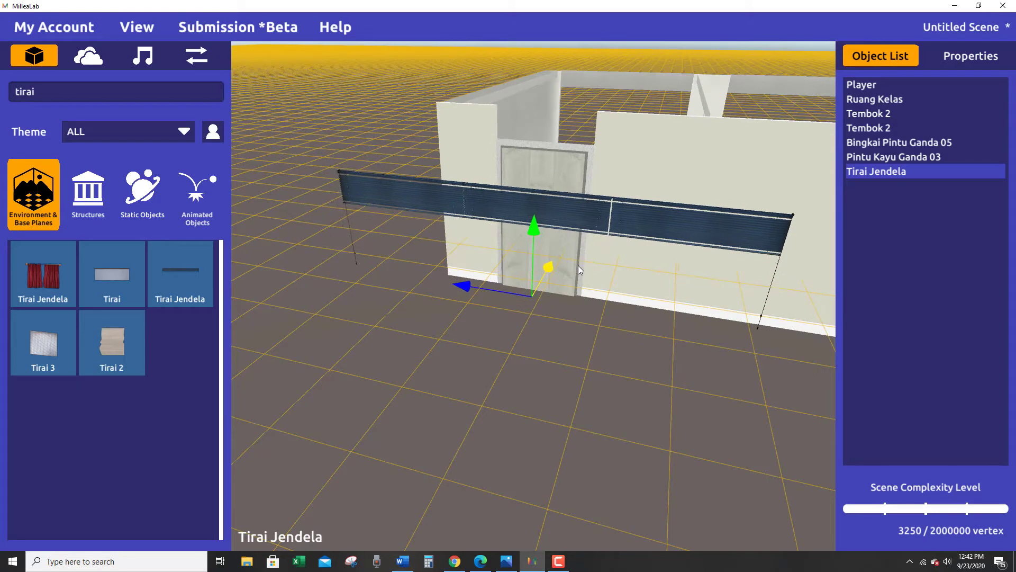
pyautogui.press('r')
pyautogui.moveTo(460, 285); pyautogui.dragTo(715, 334)
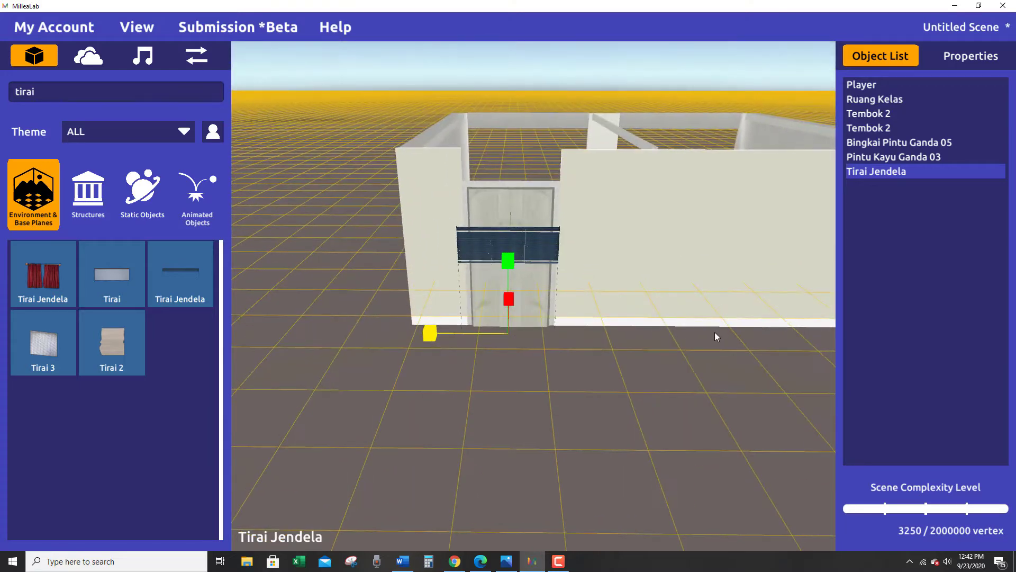
# Raise the blind to the gap above the door frame and move it back in line with the front wall.
pyautogui.press('w')
pyautogui.click(514, 245)
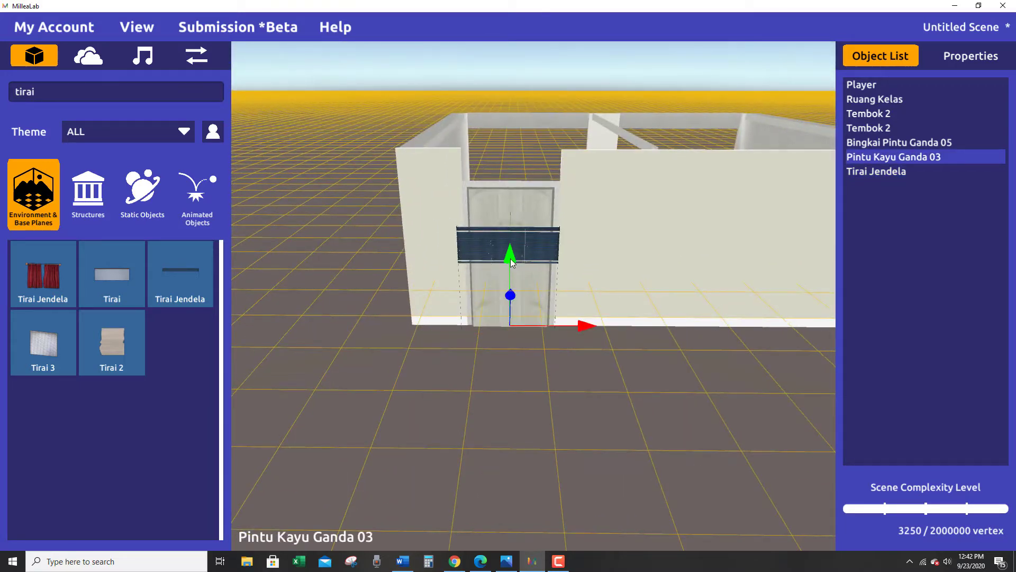
pyautogui.moveTo(512, 262); pyautogui.dragTo(524, 286)
pyautogui.click(547, 240)
pyautogui.click(510, 272)
pyautogui.click(551, 249)
pyautogui.moveTo(509, 265); pyautogui.dragTo(506, 205)
pyautogui.moveTo(506, 205); pyautogui.dragTo(496, 347, button='right')
pyautogui.moveTo(587, 316); pyautogui.dragTo(590, 314)
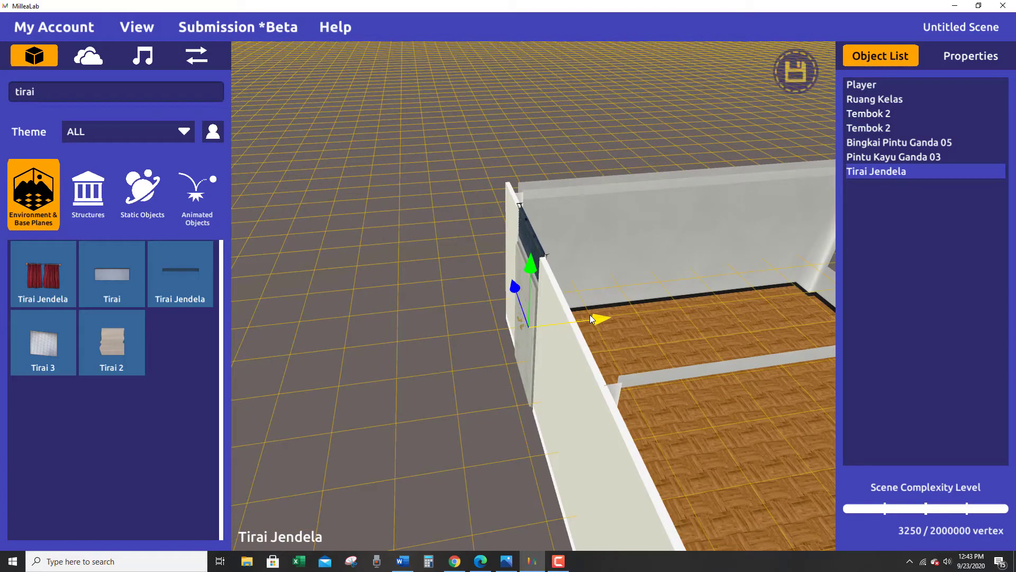
# Adjust the blind's height to sit within the gap above the door frame, and deselect it.
pyautogui.moveTo(437, 411); pyautogui.dragTo(503, 322, button='right')
pyautogui.click(510, 268)
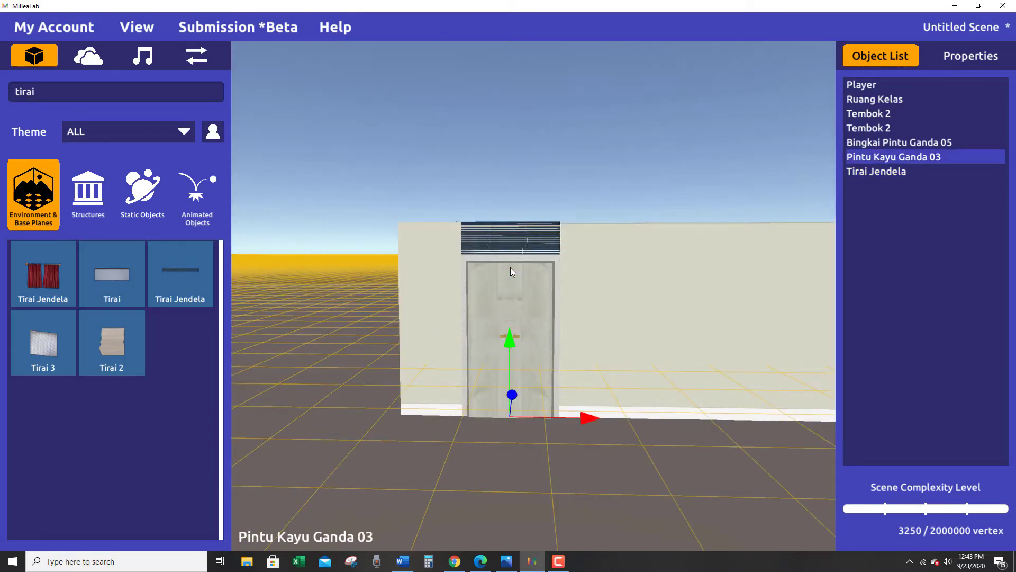
pyautogui.click(513, 251)
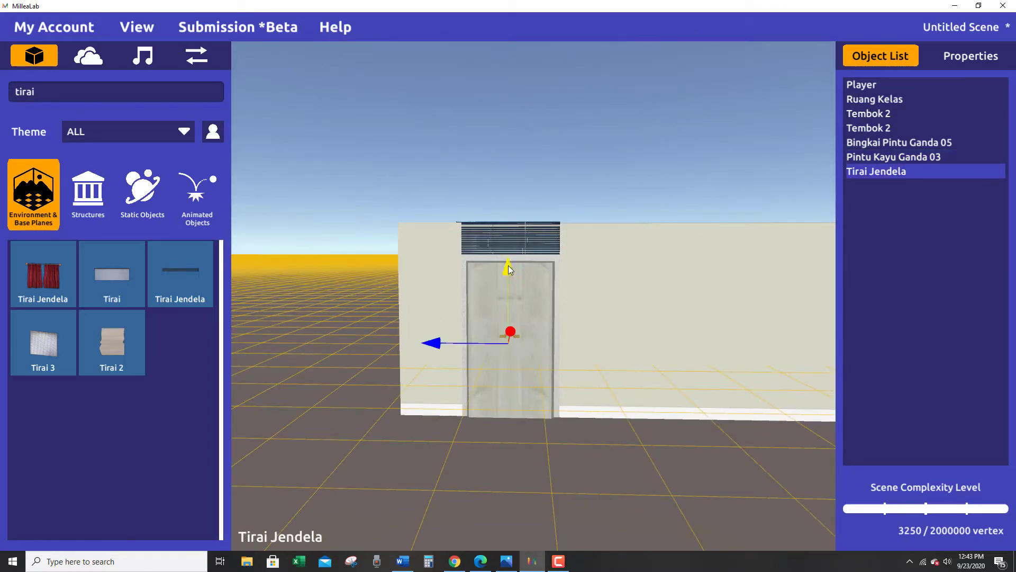
pyautogui.moveTo(508, 265); pyautogui.dragTo(510, 275)
pyautogui.moveTo(554, 406); pyautogui.dragTo(542, 427, button='right')
pyautogui.click(557, 422)
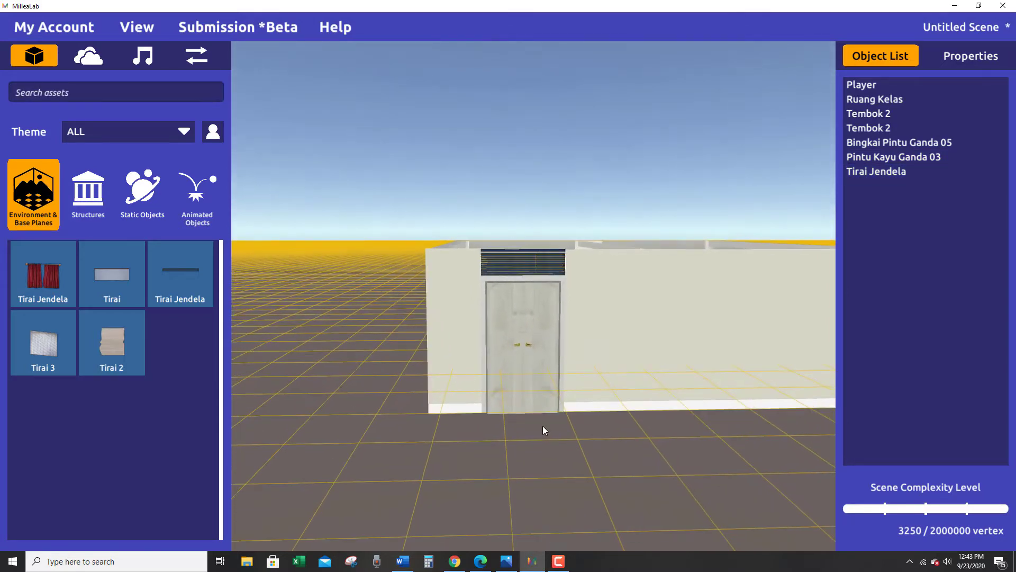
# Search the assets for "tembok" and place a third Tembok 2 wall outside the room's open side next to the door.
pyautogui.moveTo(586, 458); pyautogui.dragTo(626, 474, button='right')
pyautogui.scroll(-3, 578, 445)
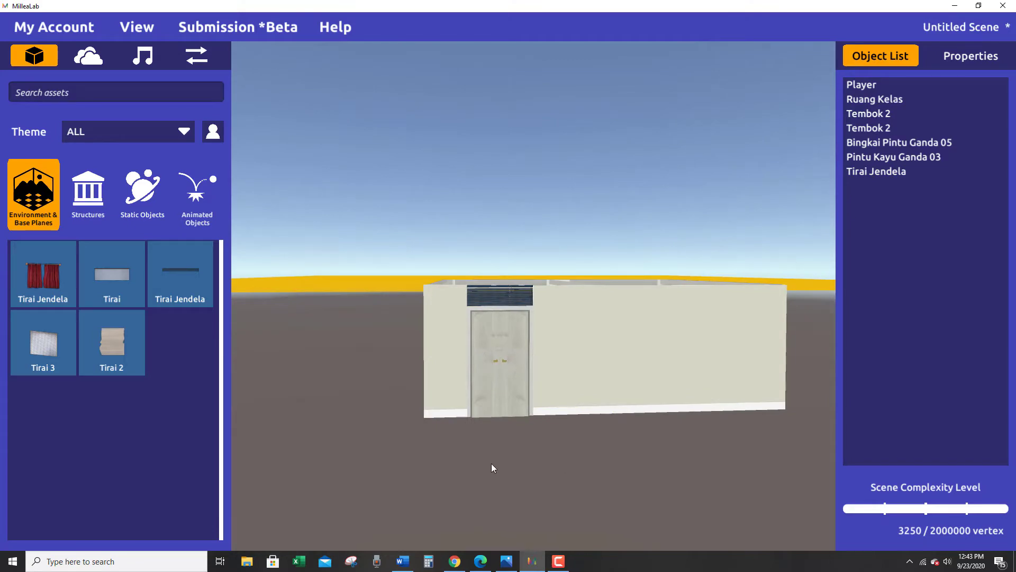
pyautogui.moveTo(489, 462); pyautogui.dragTo(592, 484, button='right')
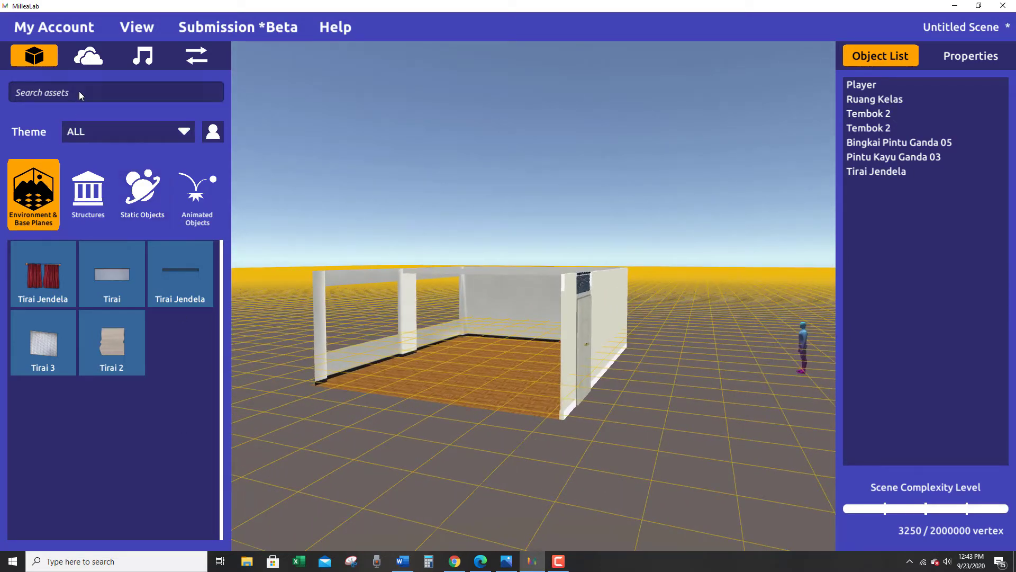
pyautogui.write('tembok')
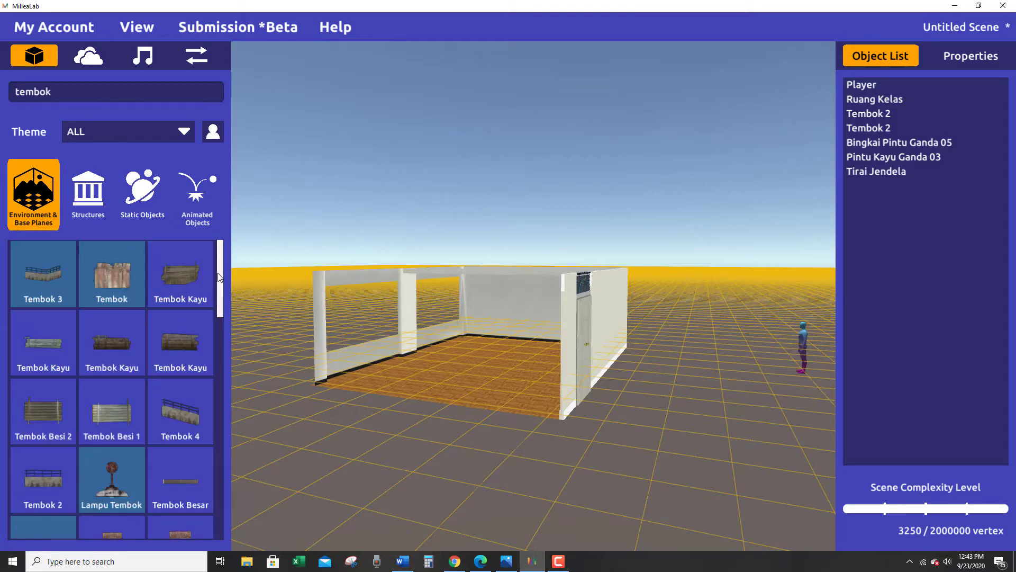
pyautogui.moveTo(221, 282); pyautogui.dragTo(429, 419)
pyautogui.moveTo(422, 424); pyautogui.dragTo(471, 537, button='right')
# Rotate the new Tembok 2 wall about its vertical axis so it runs parallel to the room's open side.
pyautogui.press('e')
pyautogui.moveTo(505, 273); pyautogui.dragTo(481, 198)
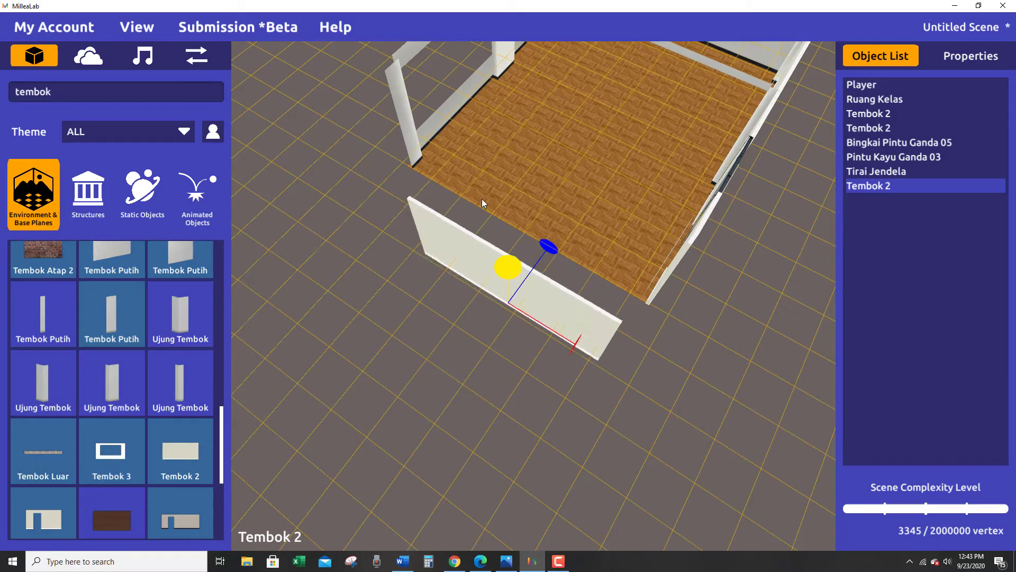
pyautogui.moveTo(484, 336); pyautogui.dragTo(497, 354, button='right')
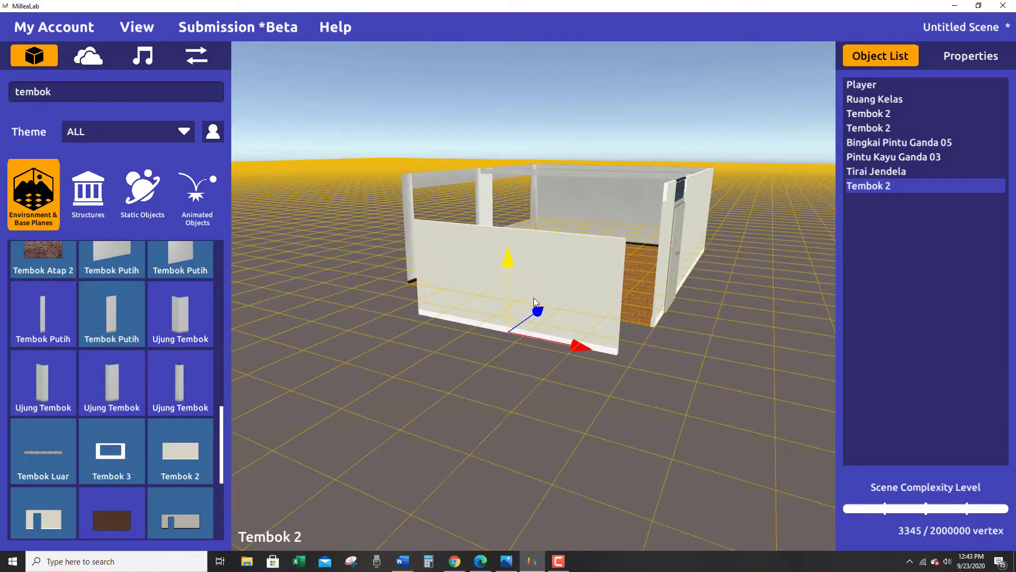
# Move the new Tembok 2 wall up against the room's open side and lengthen it to span that side.
pyautogui.moveTo(545, 308); pyautogui.dragTo(574, 270)
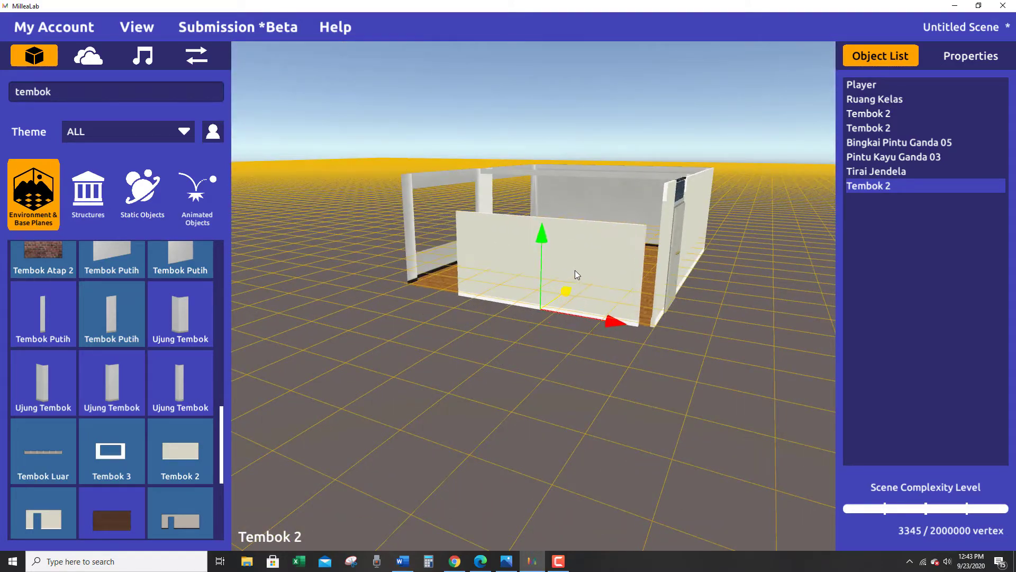
pyautogui.moveTo(481, 422); pyautogui.dragTo(521, 342, button='right')
pyautogui.press('r')
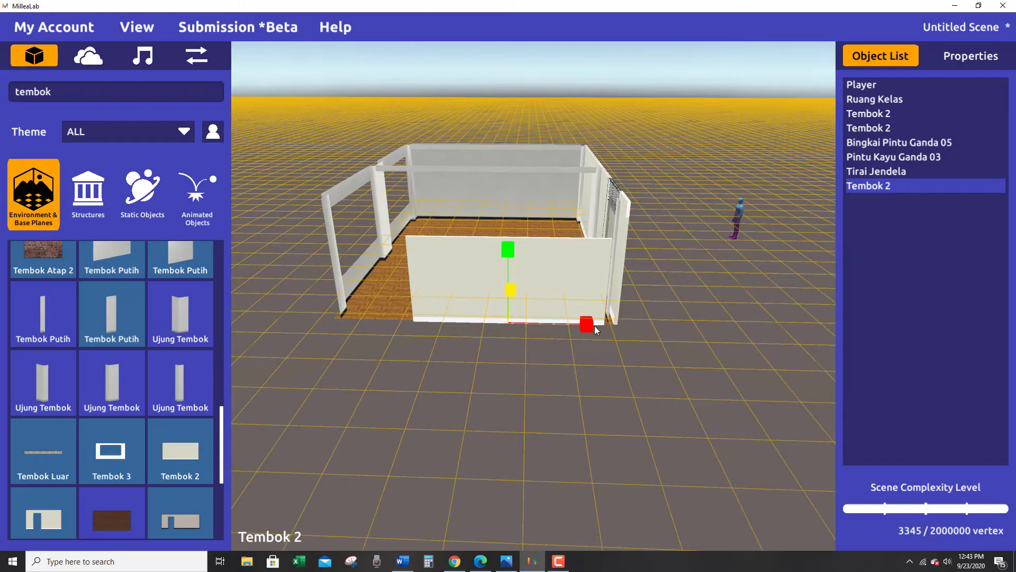
pyautogui.moveTo(591, 324); pyautogui.dragTo(618, 320)
pyautogui.moveTo(614, 350); pyautogui.dragTo(588, 366, button='right')
pyautogui.click(572, 329)
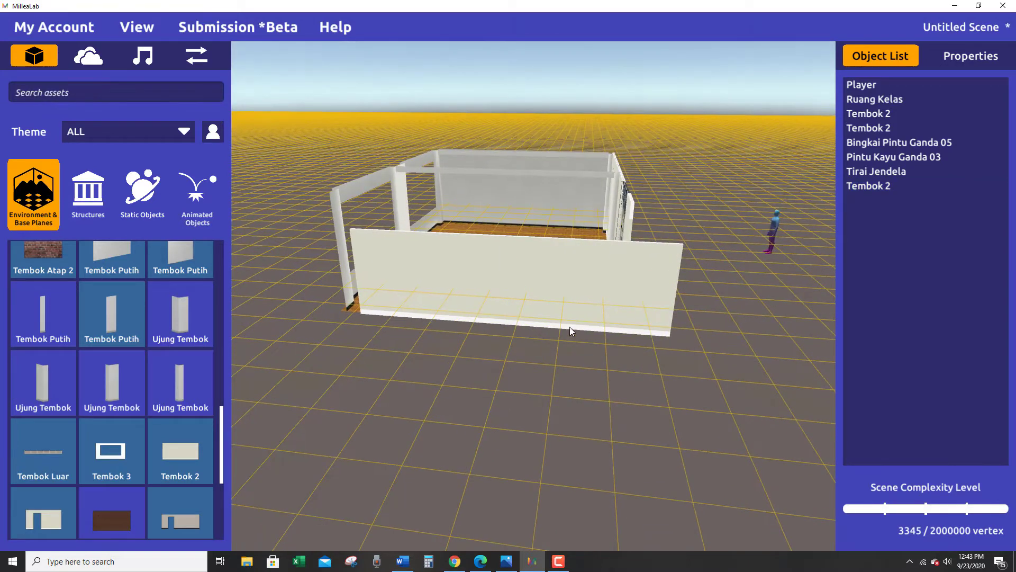
# Reselect the lengthened wall and slide it along the open side to line up with the room's corners.
pyautogui.click(566, 268)
pyautogui.press('w')
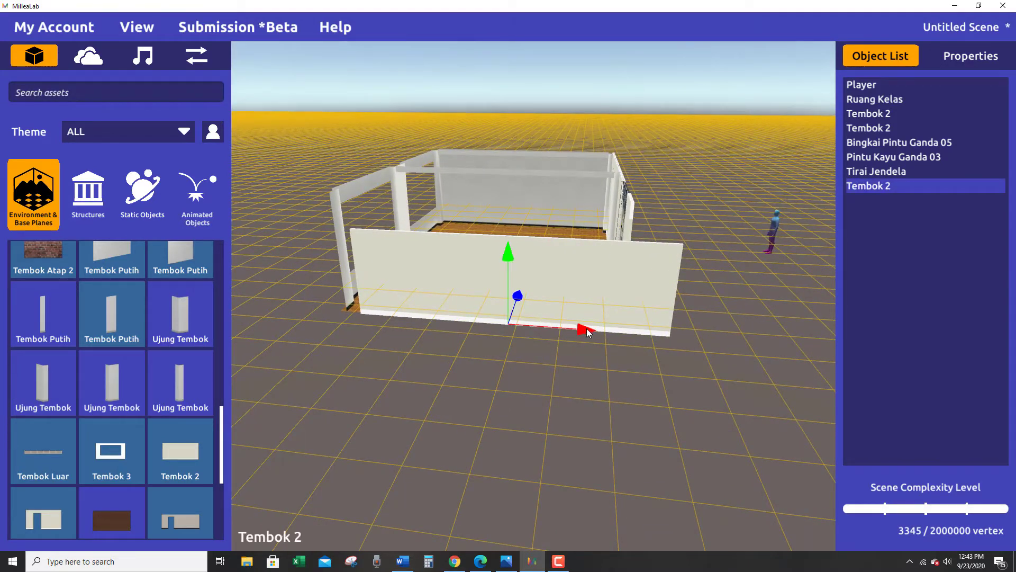
pyautogui.moveTo(588, 332)
pyautogui.mouseDown()
pyautogui.moveTo(561, 328)
pyautogui.moveTo(572, 327)
pyautogui.mouseUp()
pyautogui.moveTo(552, 344); pyautogui.dragTo(411, 374, button='right')
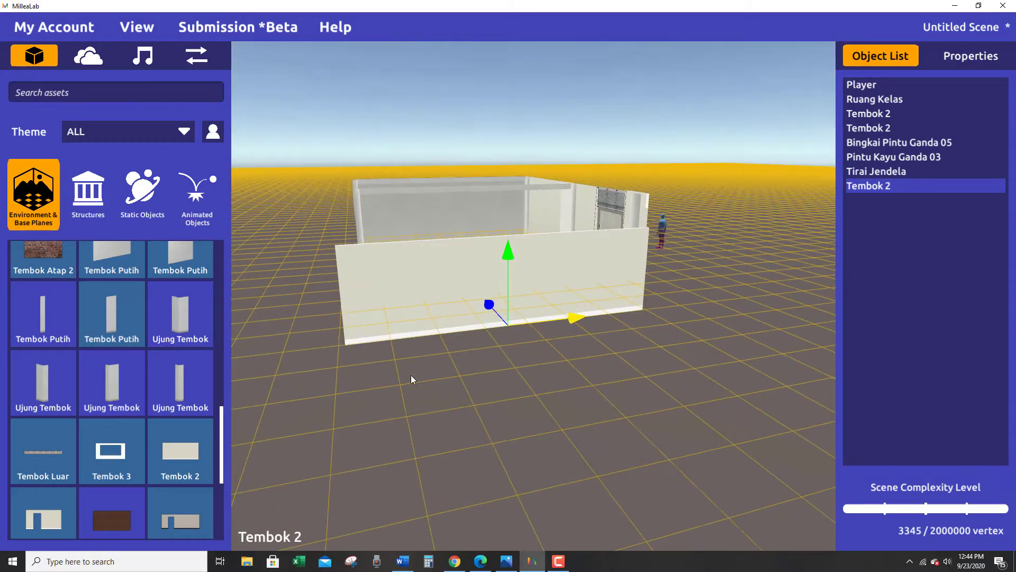
# Trim the wall's length and nudge it lengthwise so its ends meet both corners of the open side.
pyautogui.press('e')
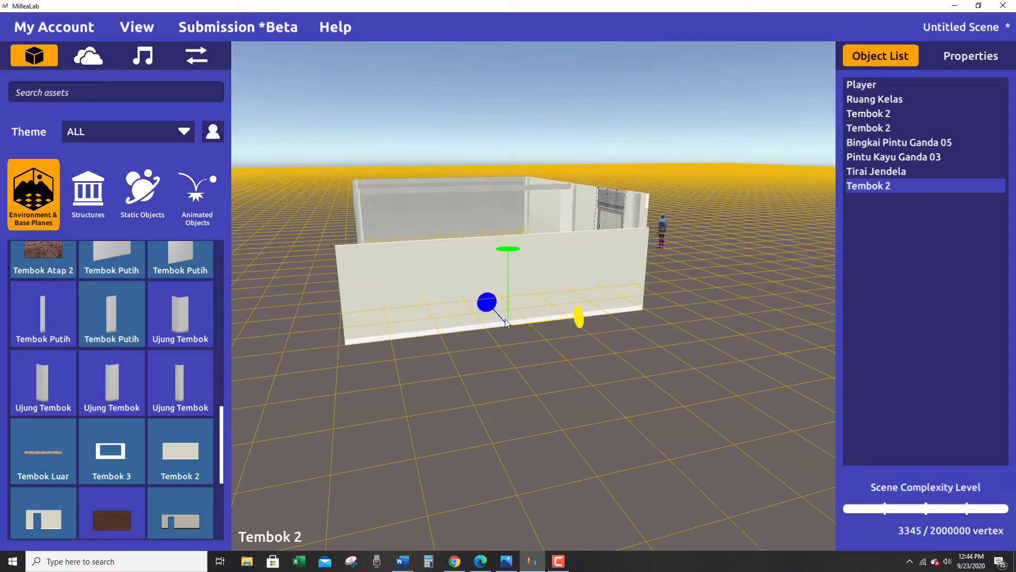
pyautogui.press('r')
pyautogui.moveTo(580, 313); pyautogui.dragTo(576, 317)
pyautogui.moveTo(606, 363); pyautogui.dragTo(580, 330, button='right')
pyautogui.press('w')
pyautogui.moveTo(583, 316); pyautogui.dragTo(583, 316)
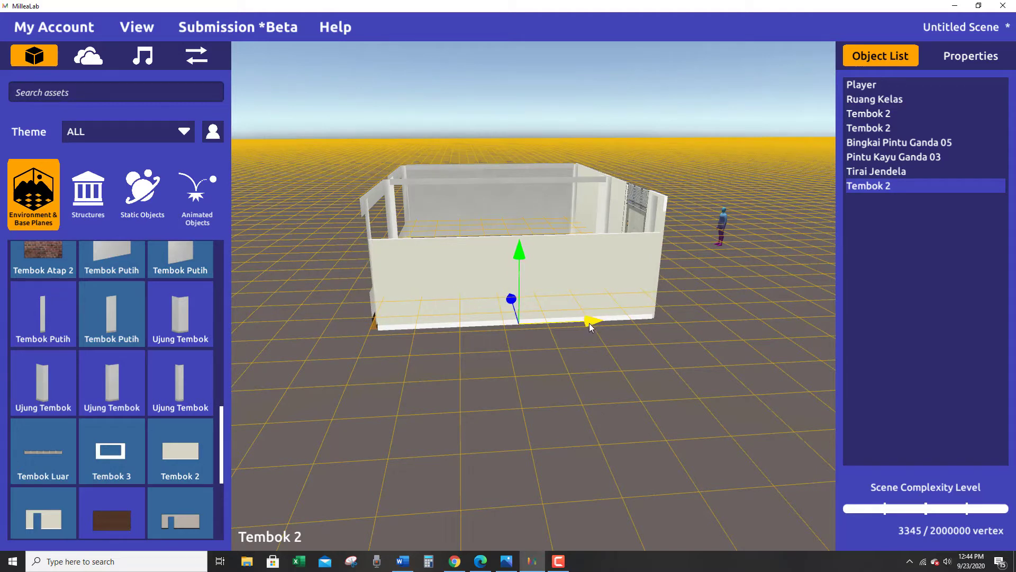
pyautogui.press('e')
pyautogui.press('r')
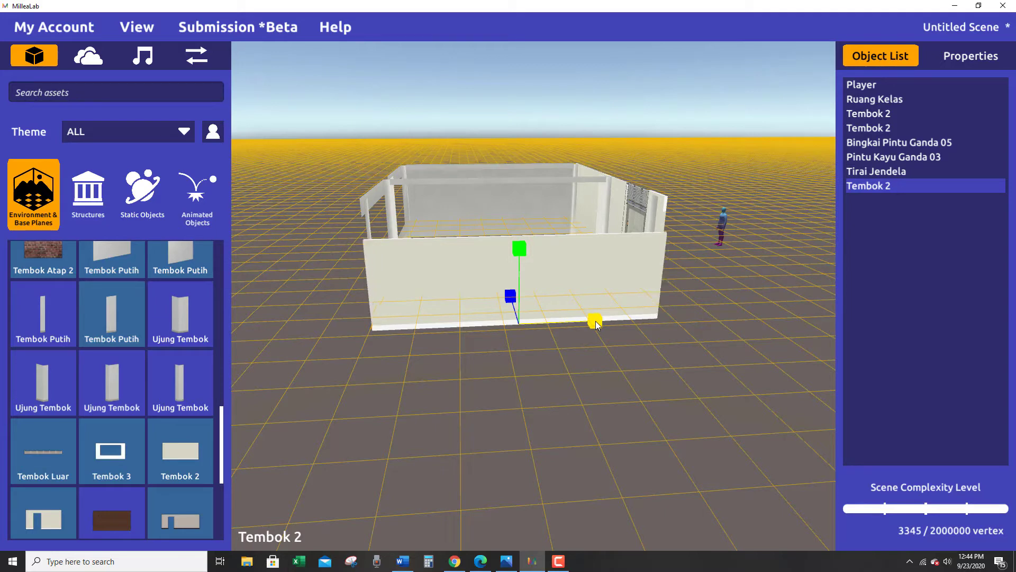
pyautogui.press('w')
pyautogui.moveTo(596, 318)
pyautogui.mouseDown()
pyautogui.moveTo(587, 320)
pyautogui.moveTo(597, 322)
pyautogui.mouseUp()
# Nudge the wall inward or outward until it closes flush with the front wall beside the door, and deselect it.
pyautogui.moveTo(570, 345); pyautogui.dragTo(467, 407, button='right')
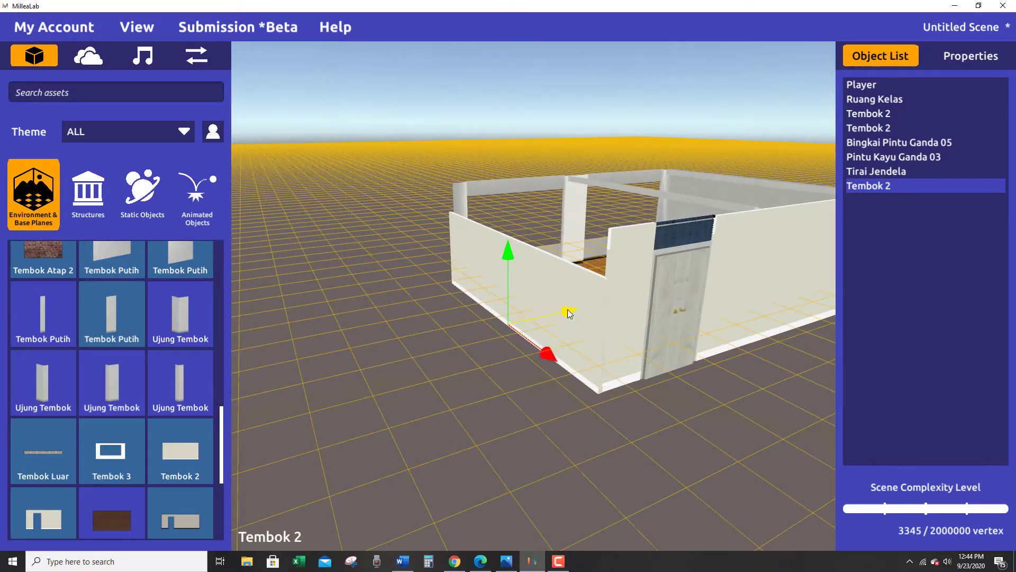
pyautogui.moveTo(569, 314); pyautogui.dragTo(567, 314)
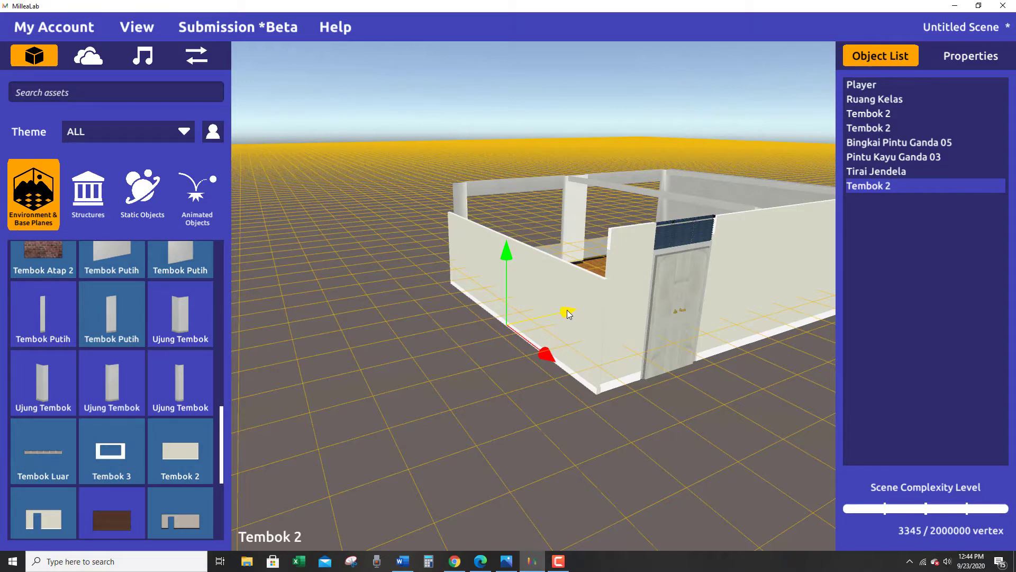
pyautogui.moveTo(522, 396); pyautogui.dragTo(582, 383, button='right')
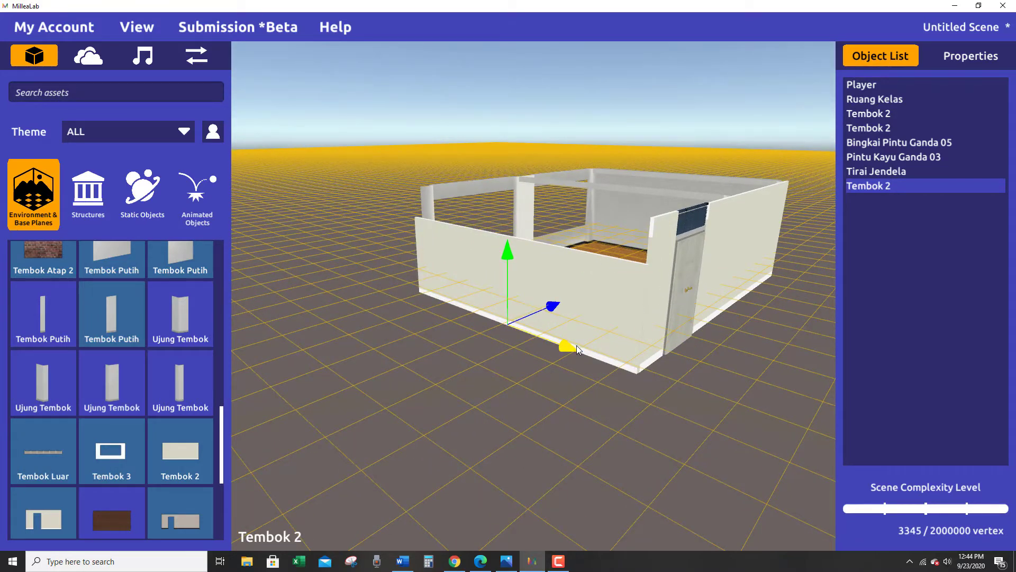
pyautogui.moveTo(634, 420); pyautogui.dragTo(544, 331, button='right')
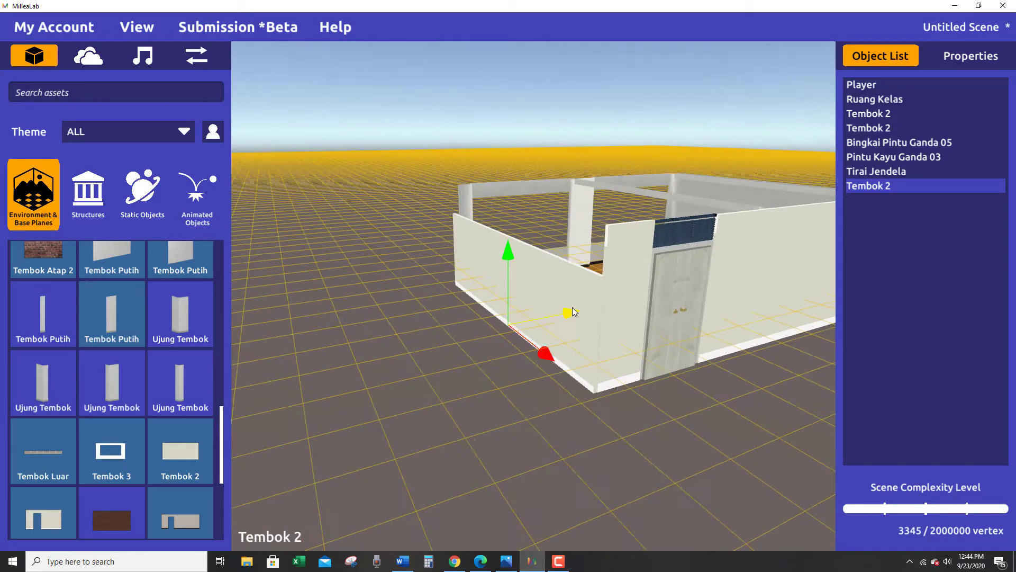
pyautogui.moveTo(573, 308); pyautogui.dragTo(575, 309)
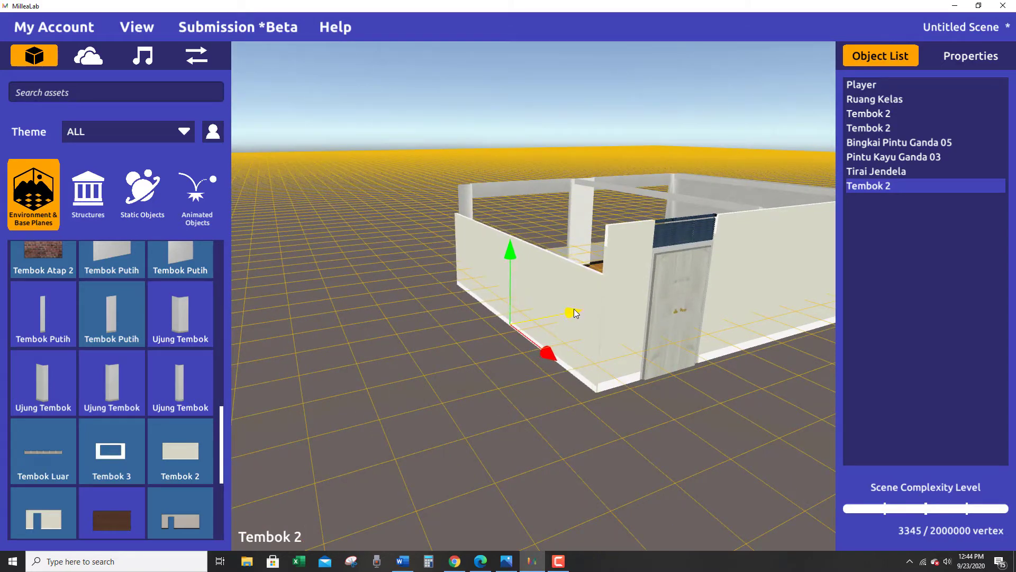
pyautogui.moveTo(480, 451); pyautogui.dragTo(479, 510, button='right')
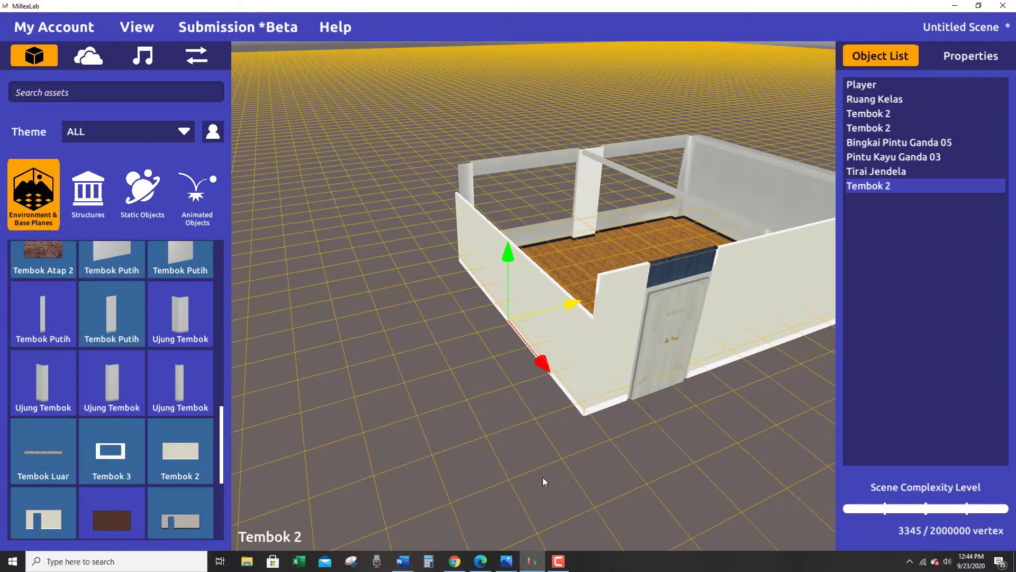
pyautogui.moveTo(542, 479); pyautogui.dragTo(309, 471, button='right')
pyautogui.click(548, 473)
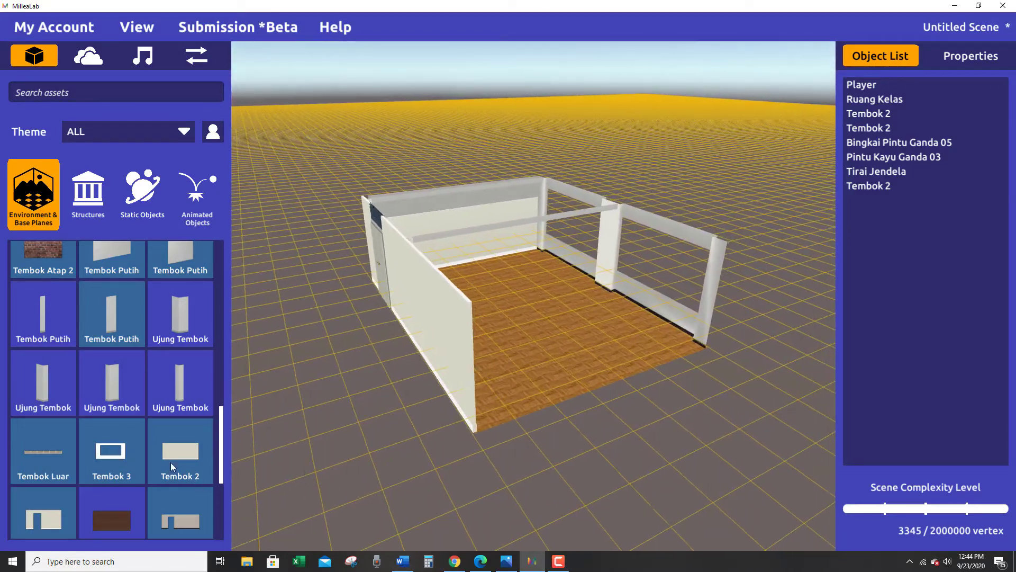
pyautogui.click(621, 408)
pyautogui.moveTo(621, 408); pyautogui.dragTo(538, 456, button='right')
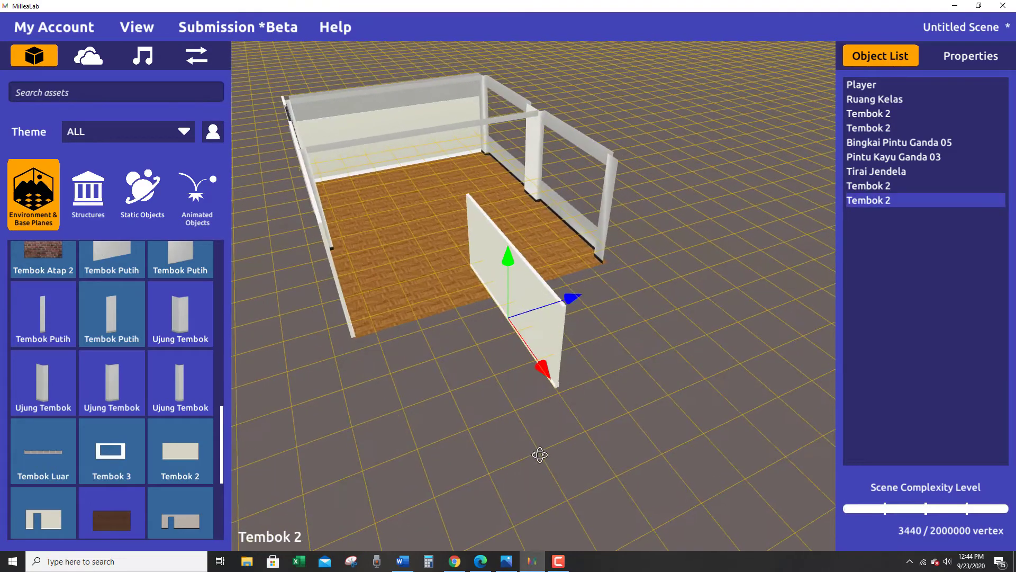
pyautogui.press('Delete')
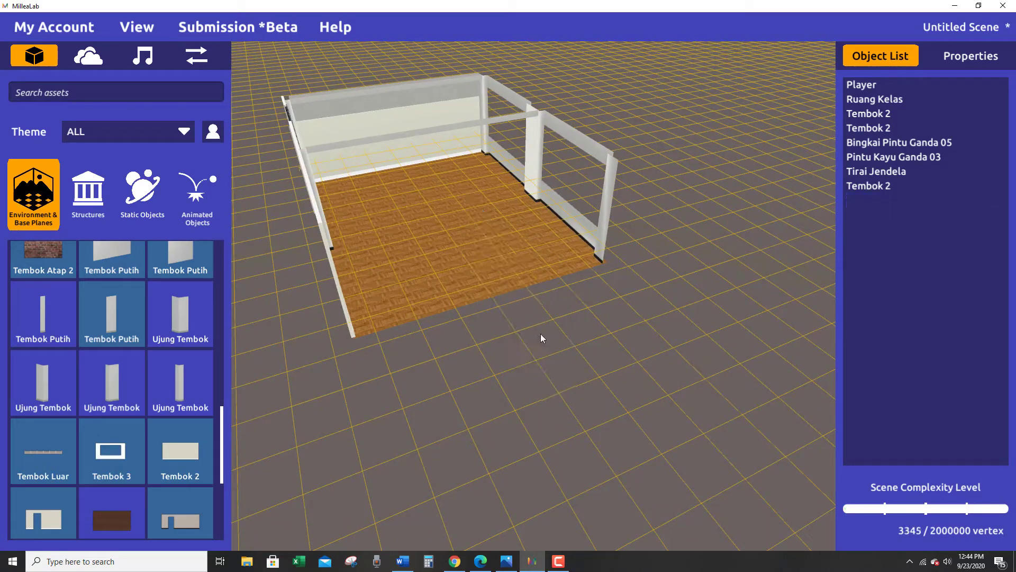
# Duplicate the fitted side wall and move the copy across the room to close the opposite open side.
pyautogui.click(413, 114)
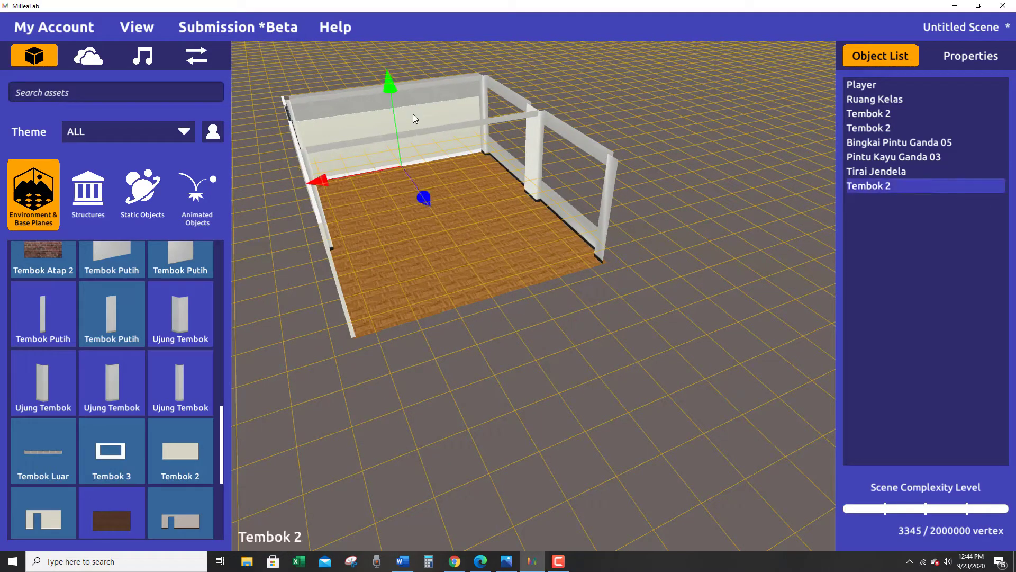
pyautogui.hotkey('ctrl', 'd')
pyautogui.moveTo(456, 204); pyautogui.dragTo(576, 426)
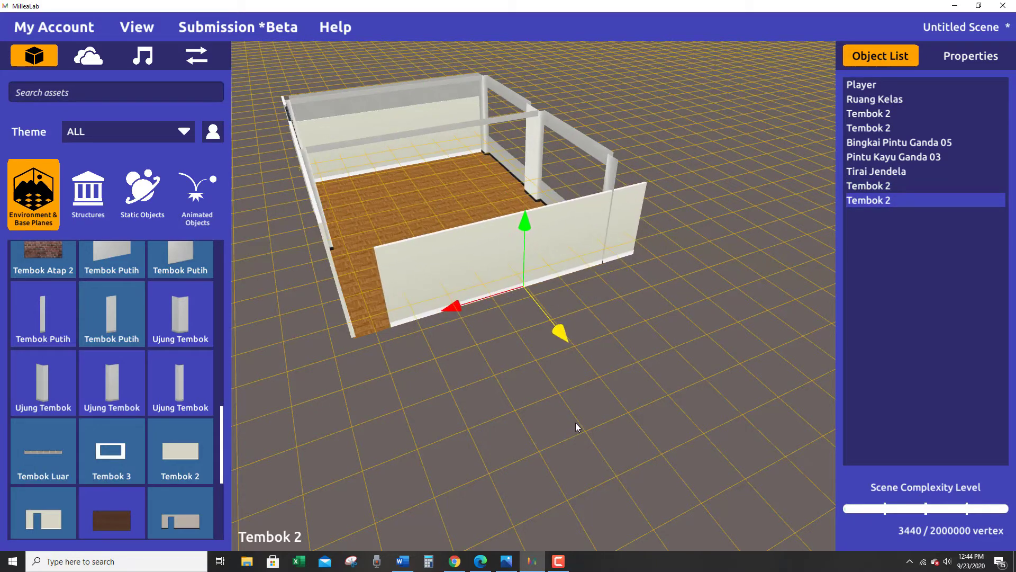
pyautogui.moveTo(459, 310); pyautogui.dragTo(443, 310)
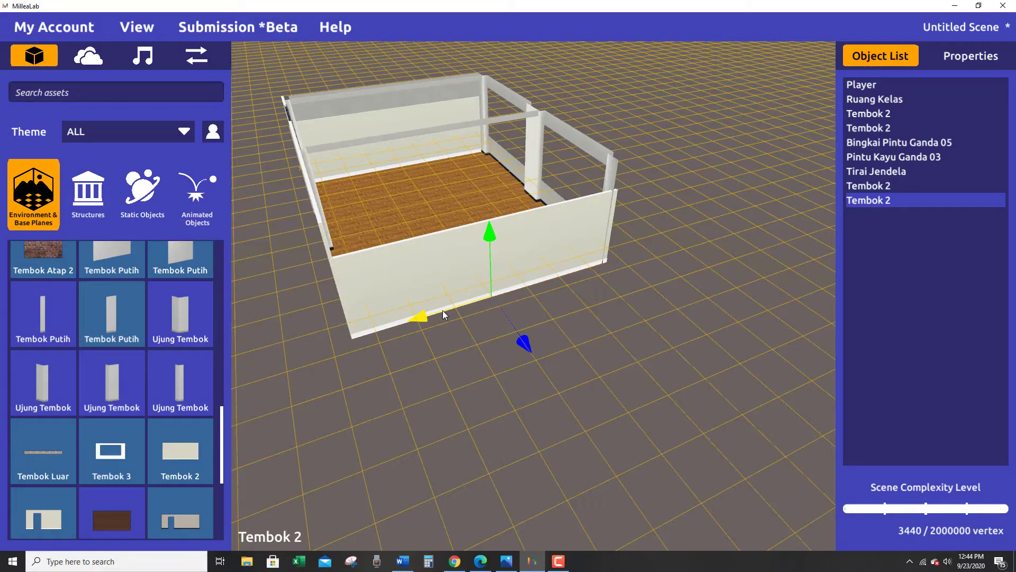
# Increase the duplicated wall's height to match the height of the adjoining front wall.
pyautogui.moveTo(409, 373); pyautogui.dragTo(670, 412, button='right')
pyautogui.press('r')
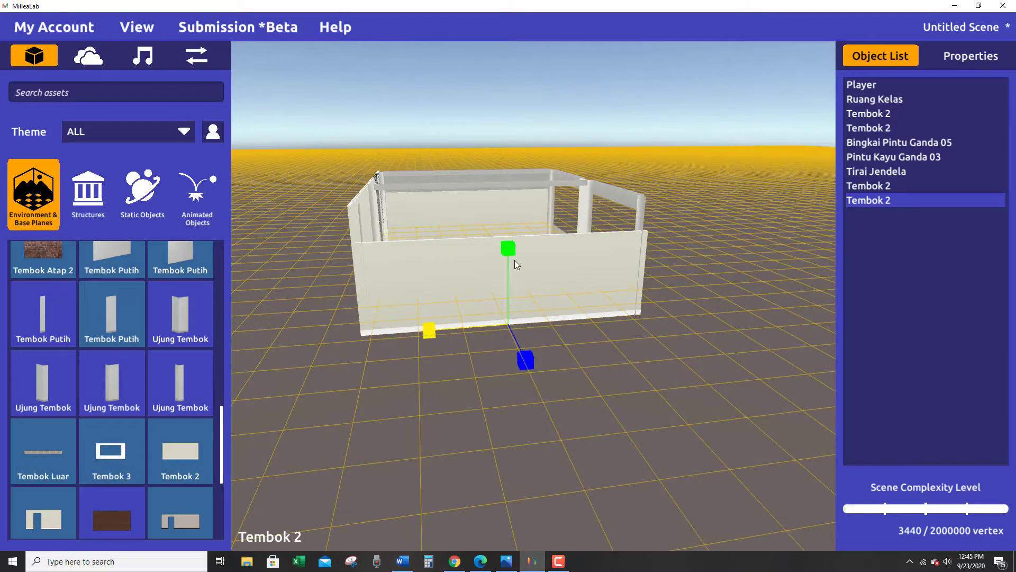
pyautogui.moveTo(506, 246); pyautogui.dragTo(507, 233)
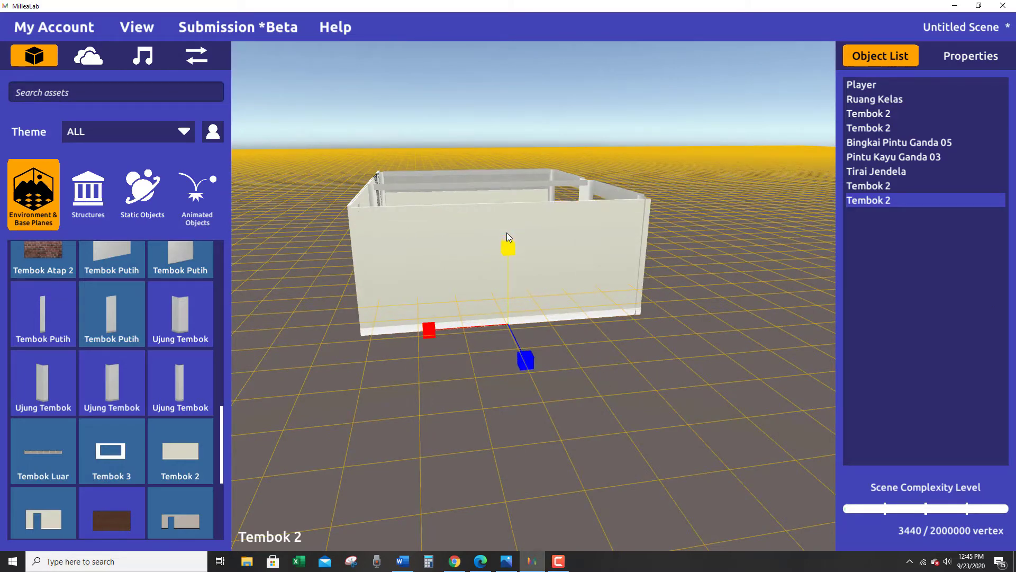
pyautogui.moveTo(506, 232); pyautogui.dragTo(513, 255, button='right')
pyautogui.scroll(4, 514, 265)
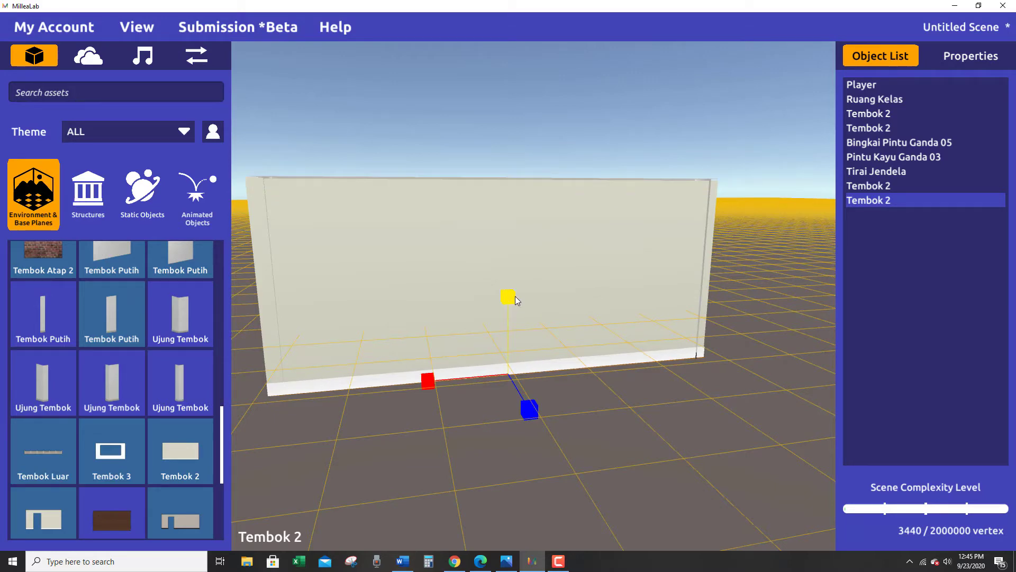
# Shift the duplicated wall slightly outward so it covers the room's edge and meets the front wall, and deselect it.
pyautogui.moveTo(537, 337); pyautogui.dragTo(547, 439, button='middle')
pyautogui.press('w')
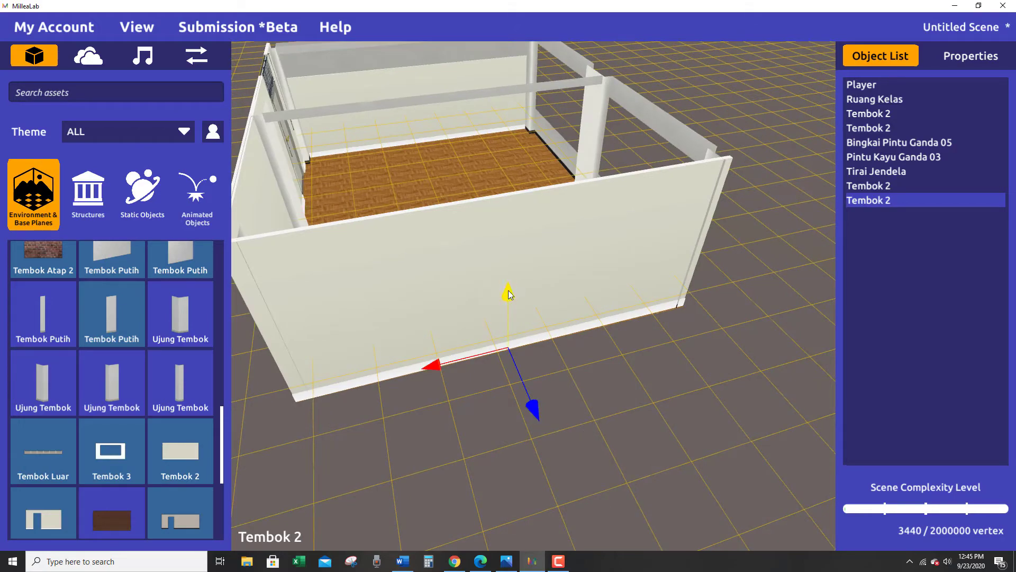
pyautogui.click(536, 408)
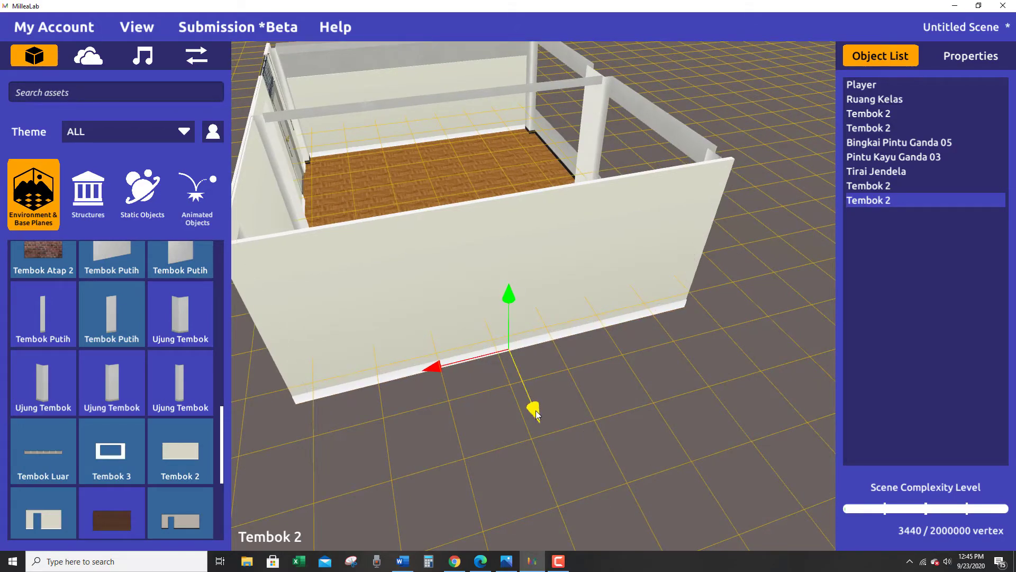
pyautogui.moveTo(536, 410)
pyautogui.mouseDown(button='middle')
pyautogui.moveTo(579, 366)
pyautogui.moveTo(656, 328)
pyautogui.mouseUp(button='middle')
pyautogui.moveTo(469, 467); pyautogui.dragTo(559, 464, button='middle')
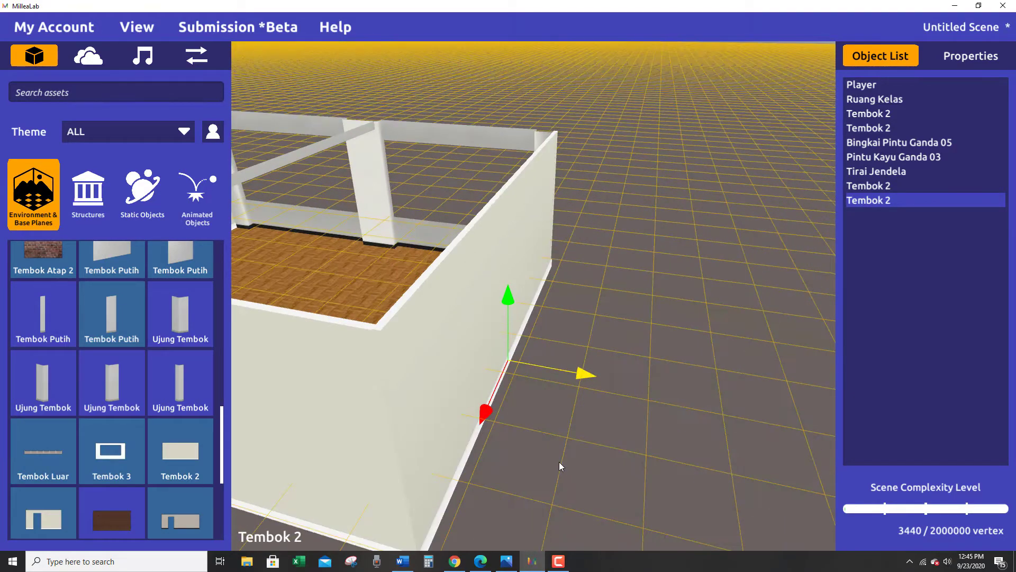
pyautogui.moveTo(507, 491)
pyautogui.mouseDown(button='middle')
pyautogui.moveTo(525, 500)
pyautogui.moveTo(524, 486)
pyautogui.moveTo(427, 471)
pyautogui.moveTo(335, 476)
pyautogui.moveTo(617, 435)
pyautogui.moveTo(529, 420)
pyautogui.moveTo(519, 422)
pyautogui.moveTo(756, 420)
pyautogui.moveTo(591, 430)
pyautogui.moveTo(558, 420)
pyautogui.moveTo(621, 429)
pyautogui.moveTo(587, 424)
pyautogui.moveTo(558, 484)
pyautogui.moveTo(549, 427)
pyautogui.moveTo(519, 424)
pyautogui.moveTo(576, 383)
pyautogui.mouseUp(button='middle')
pyautogui.click(522, 498)
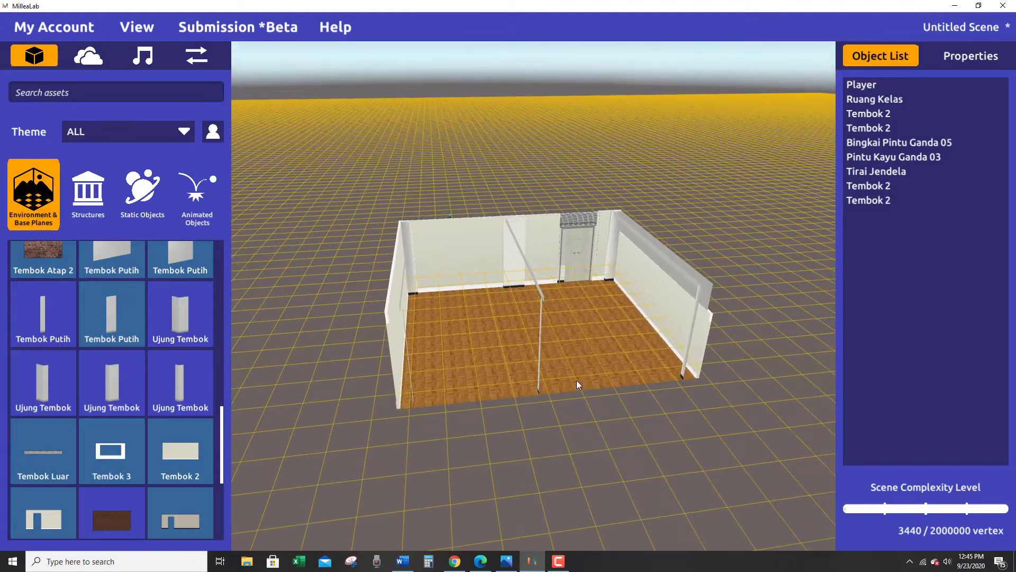
# Place another Tembok 2 wall along the room's long side opposite the door.
pyautogui.click(443, 255)
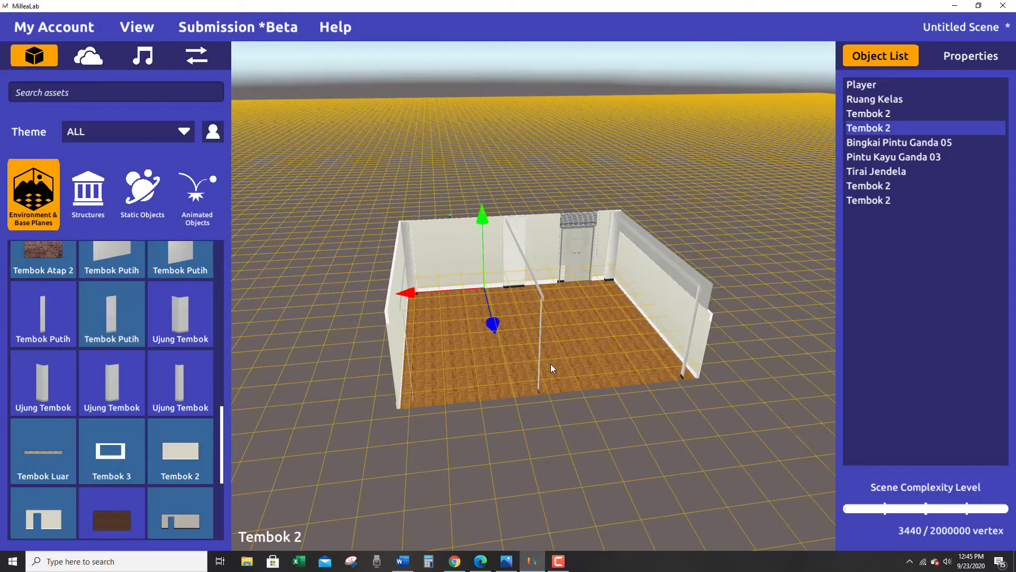
pyautogui.click(466, 453)
pyautogui.moveTo(182, 450); pyautogui.dragTo(492, 399)
pyautogui.moveTo(563, 458); pyautogui.dragTo(540, 452, button='right')
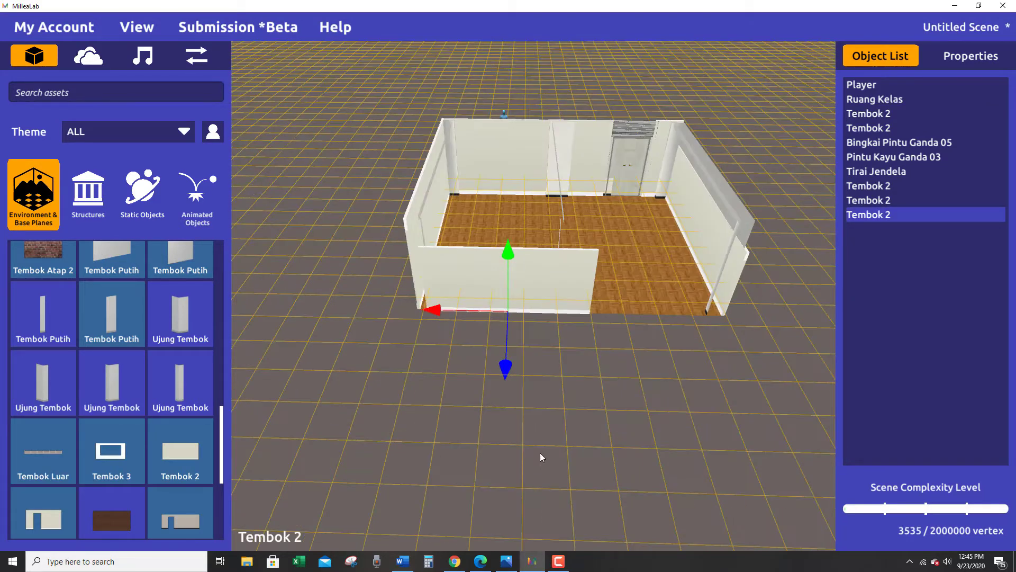
# Lengthen the new wall and slide it along the long side so it spans between both side walls.
pyautogui.press('r')
pyautogui.moveTo(431, 311); pyautogui.dragTo(489, 312)
pyautogui.press('w')
pyautogui.press('r')
pyautogui.press('w')
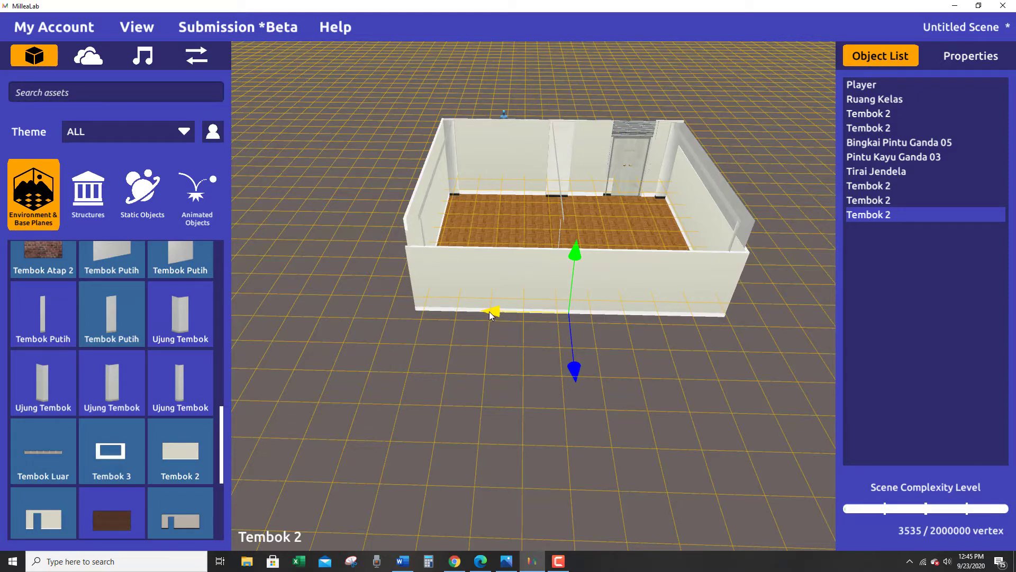
# Shorten the Tembok 2 wall on the long side opposite the door slightly, and nudge it along that side to line up its ends.
pyautogui.moveTo(444, 386); pyautogui.dragTo(545, 389, button='right')
pyautogui.press('e')
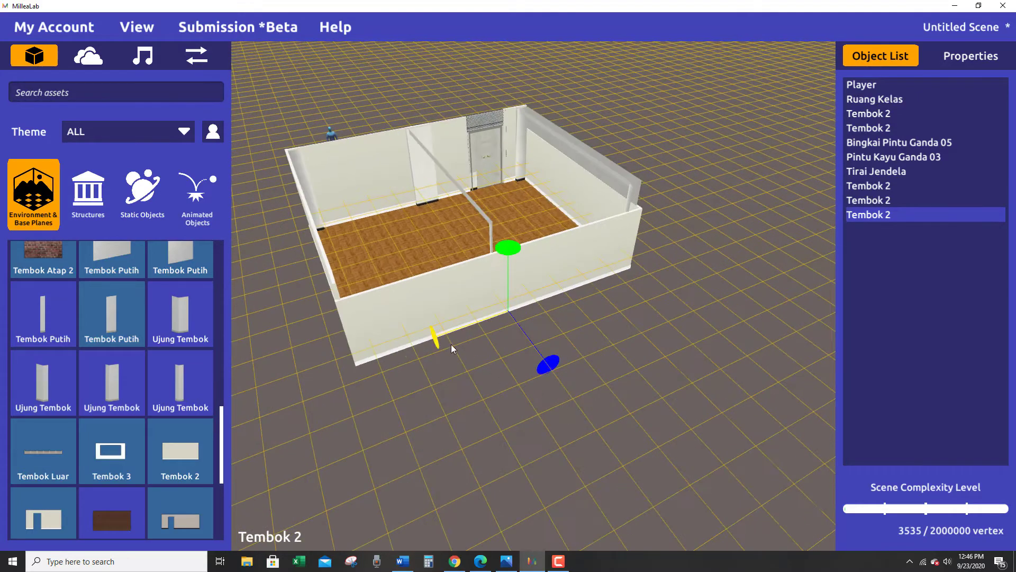
pyautogui.press('r')
pyautogui.moveTo(443, 332); pyautogui.dragTo(444, 332)
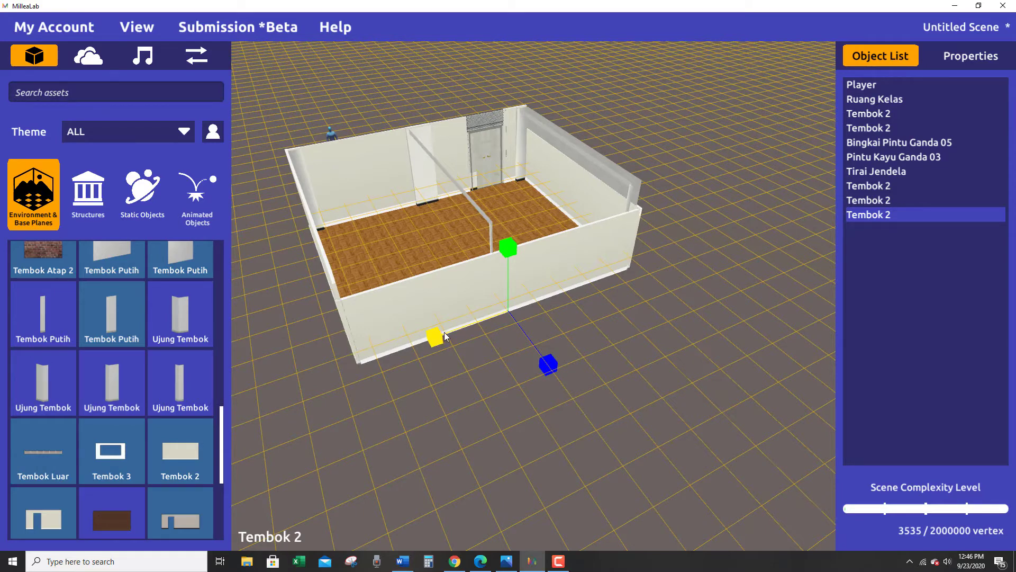
pyautogui.moveTo(444, 332); pyautogui.dragTo(443, 354, button='right')
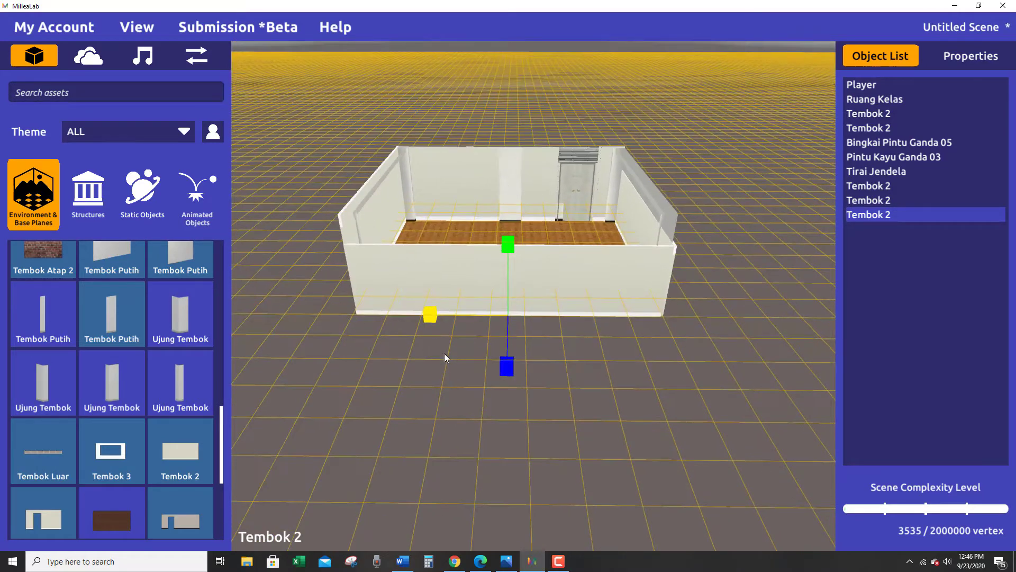
pyautogui.press('w')
pyautogui.moveTo(437, 316); pyautogui.dragTo(437, 314)
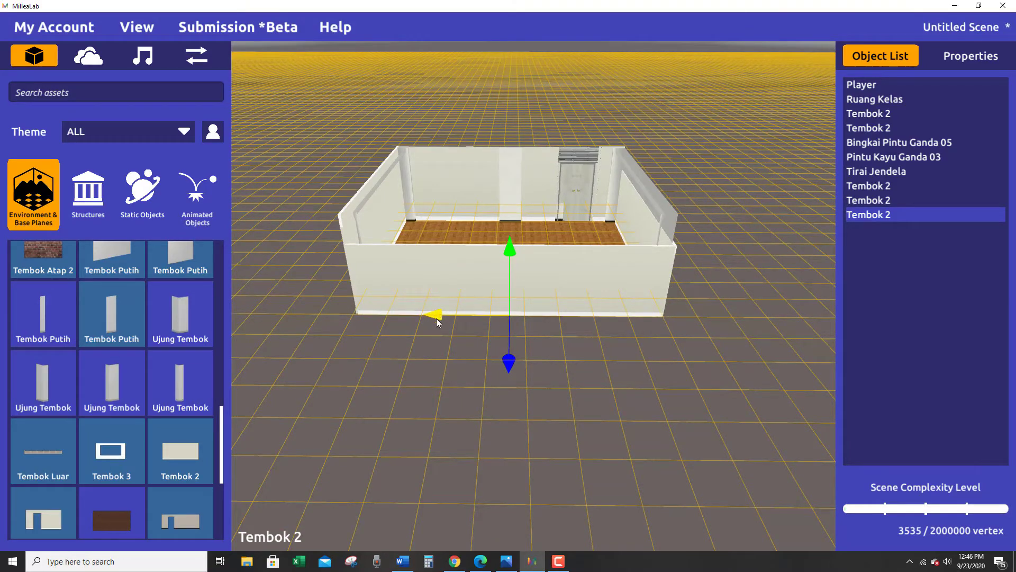
# Lengthen the long-side wall a little and shift it along its length so its ends meet the room's corners.
pyautogui.moveTo(504, 382); pyautogui.dragTo(494, 323, button='right')
pyautogui.press('r')
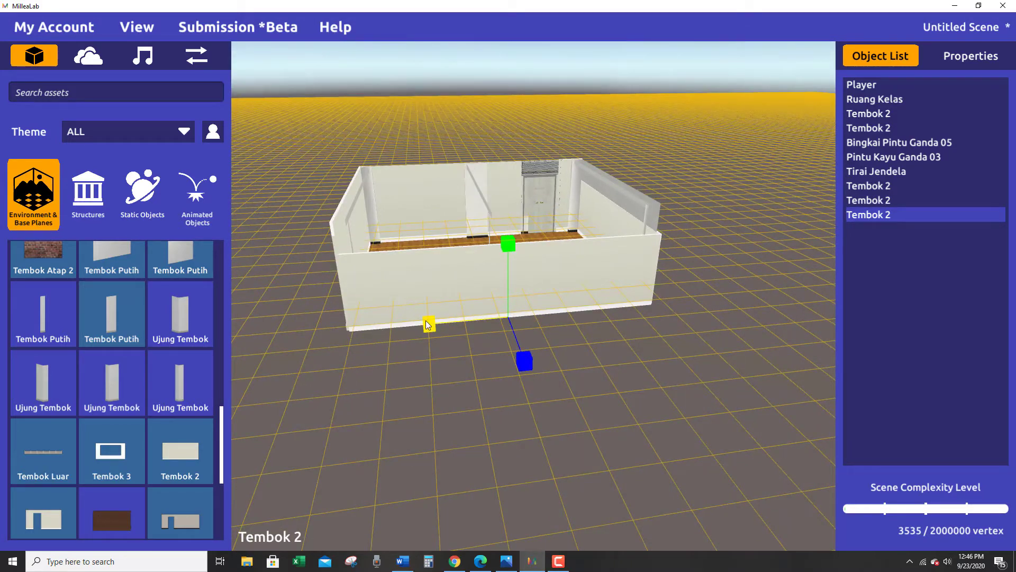
pyautogui.moveTo(428, 324); pyautogui.dragTo(430, 328)
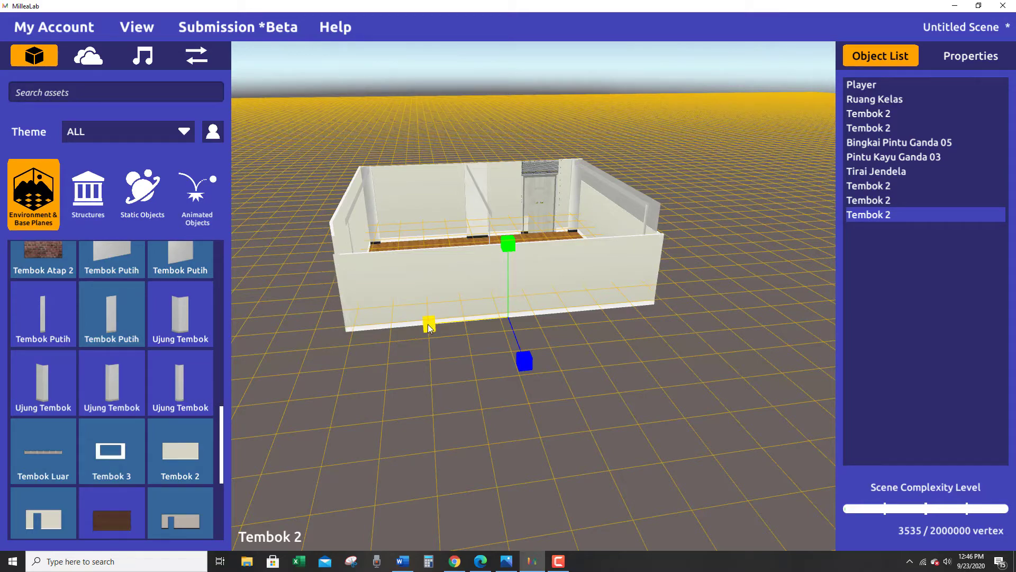
pyautogui.moveTo(455, 379)
pyautogui.mouseDown(button='right')
pyautogui.moveTo(381, 344)
pyautogui.moveTo(397, 379)
pyautogui.mouseUp(button='right')
pyautogui.moveTo(561, 405)
pyautogui.mouseDown(button='right')
pyautogui.moveTo(446, 415)
pyautogui.moveTo(519, 432)
pyautogui.mouseUp(button='right')
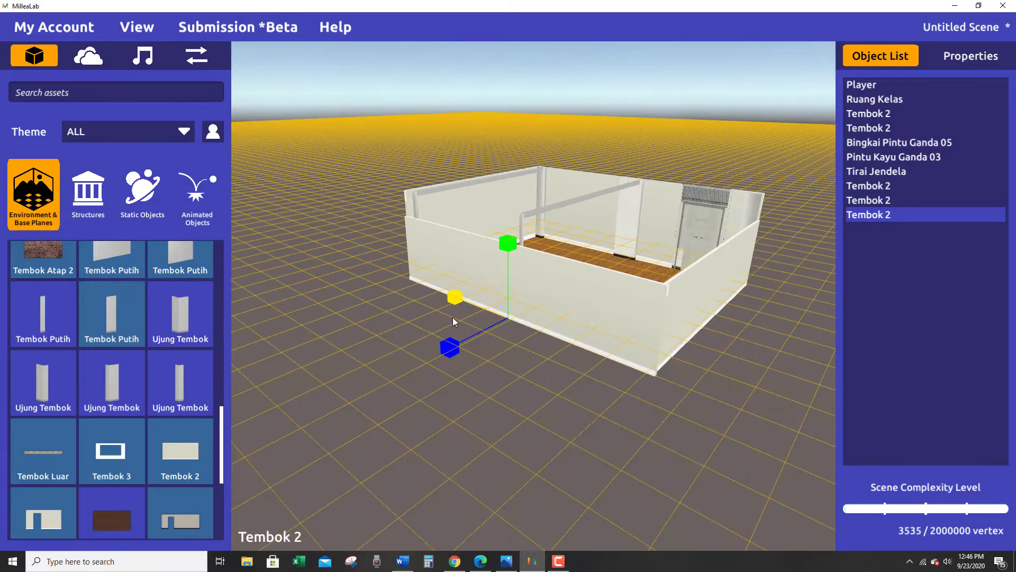
pyautogui.click(459, 294)
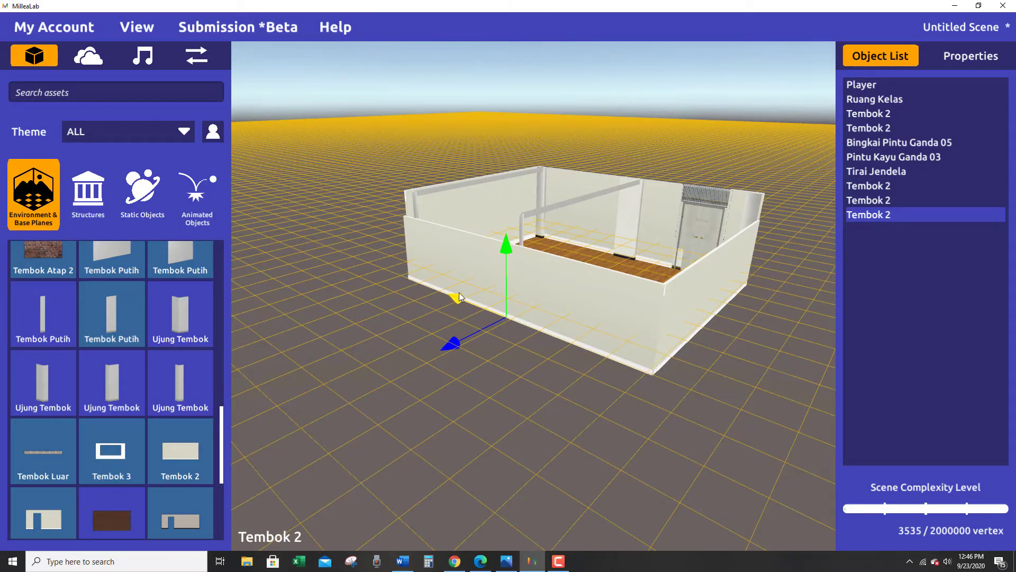
# Trim the long-side wall's length slightly to fit between the two side walls, and deselect it.
pyautogui.moveTo(460, 401); pyautogui.dragTo(494, 304, button='right')
pyautogui.click(497, 314)
pyautogui.click(494, 327)
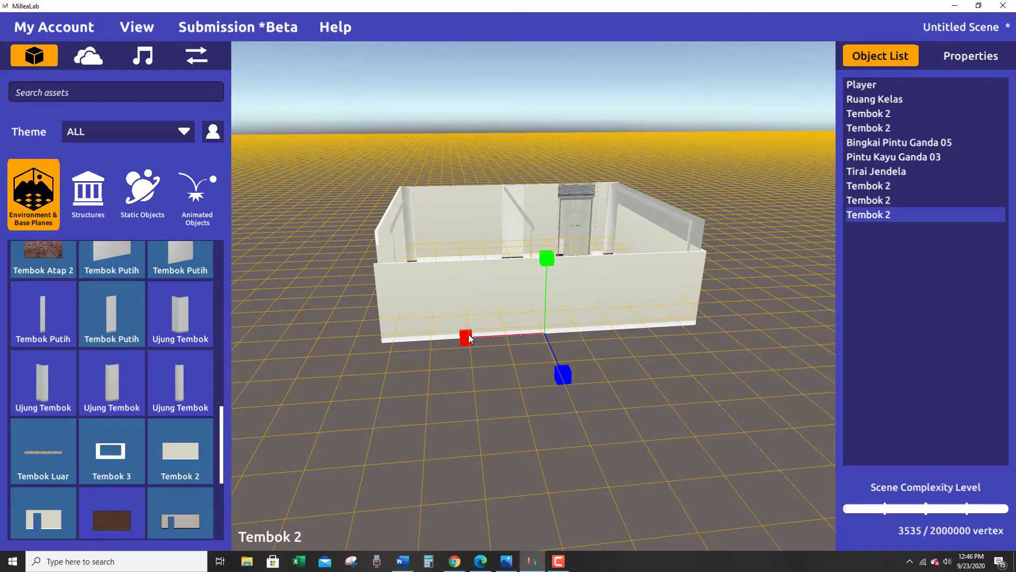
pyautogui.moveTo(469, 334); pyautogui.dragTo(470, 335)
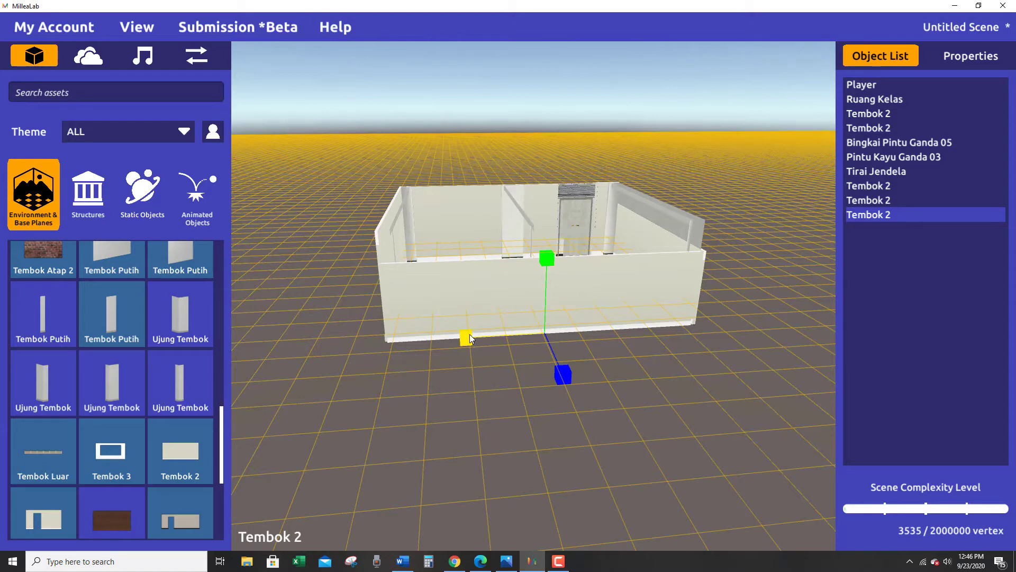
pyautogui.moveTo(469, 334); pyautogui.dragTo(469, 334)
pyautogui.keyDown('alt'); pyautogui.moveTo(523, 395); pyautogui.dragTo(545, 388); pyautogui.keyUp('alt')
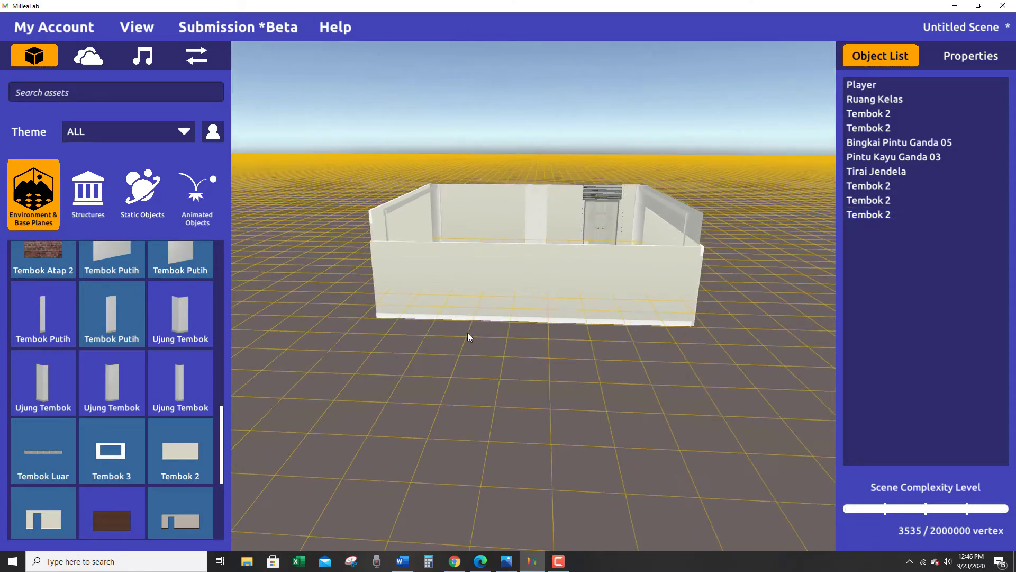
# Check both ends of the long-side wall against the side walls and fine-tune its length at the corner.
pyautogui.click(481, 298)
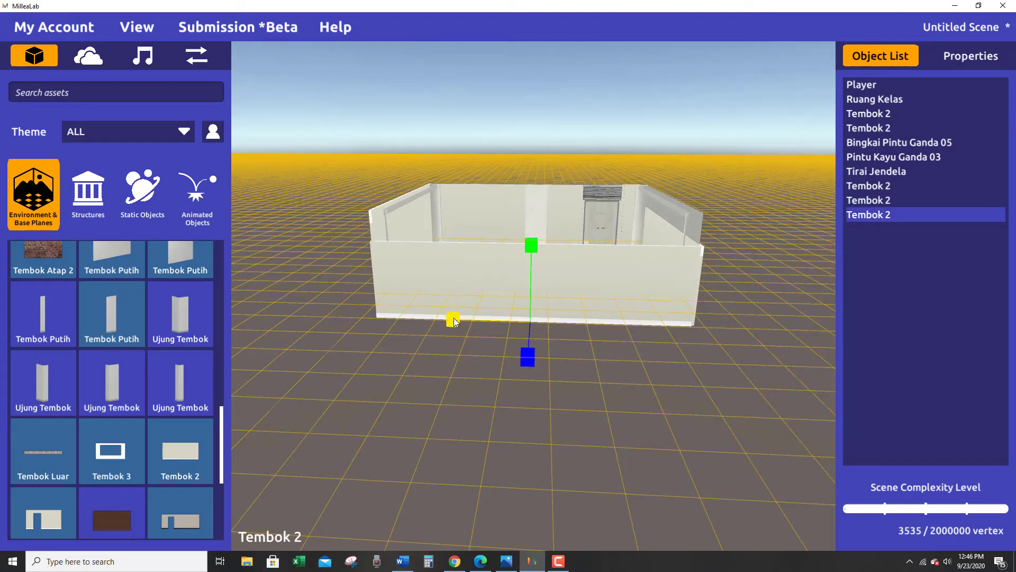
pyautogui.moveTo(454, 321); pyautogui.dragTo(408, 336)
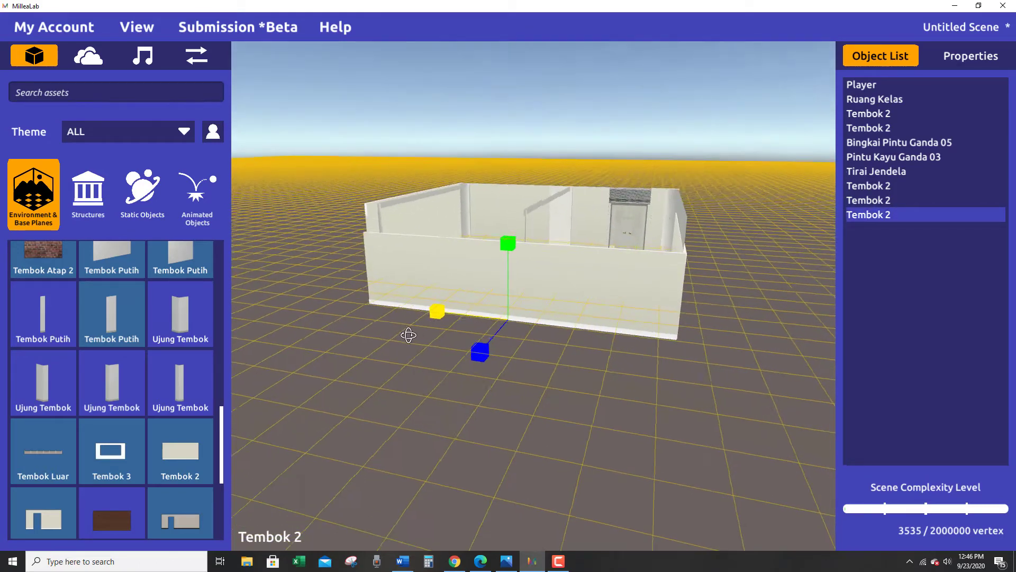
pyautogui.click(468, 342)
pyautogui.keyDown('alt'); pyautogui.moveTo(470, 342); pyautogui.dragTo(501, 346); pyautogui.keyUp('alt')
pyautogui.press('a')
pyautogui.press('w')
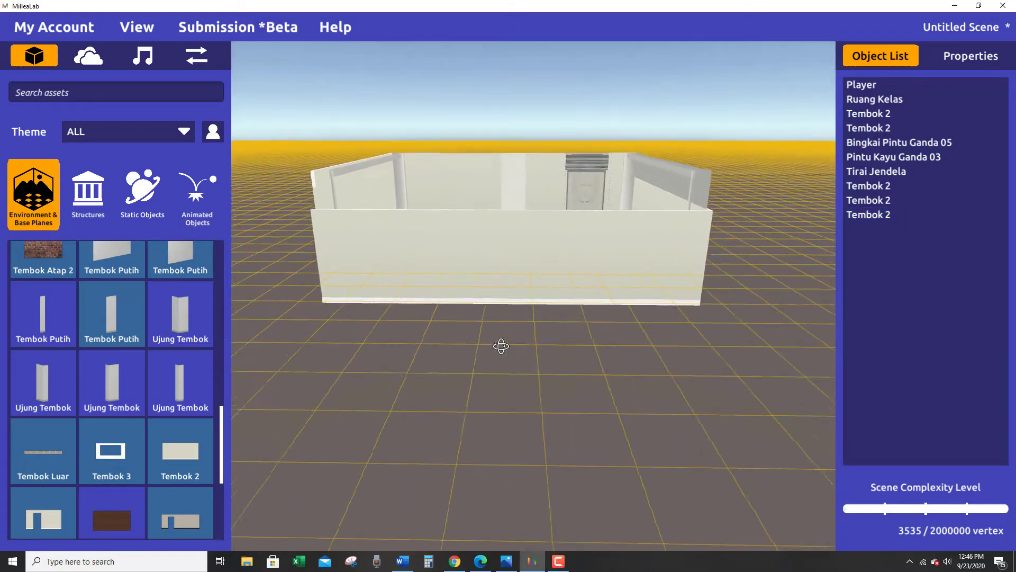
pyautogui.moveTo(501, 346); pyautogui.dragTo(599, 346, button='right')
pyautogui.press('w')
pyautogui.press('a')
pyautogui.click(482, 278)
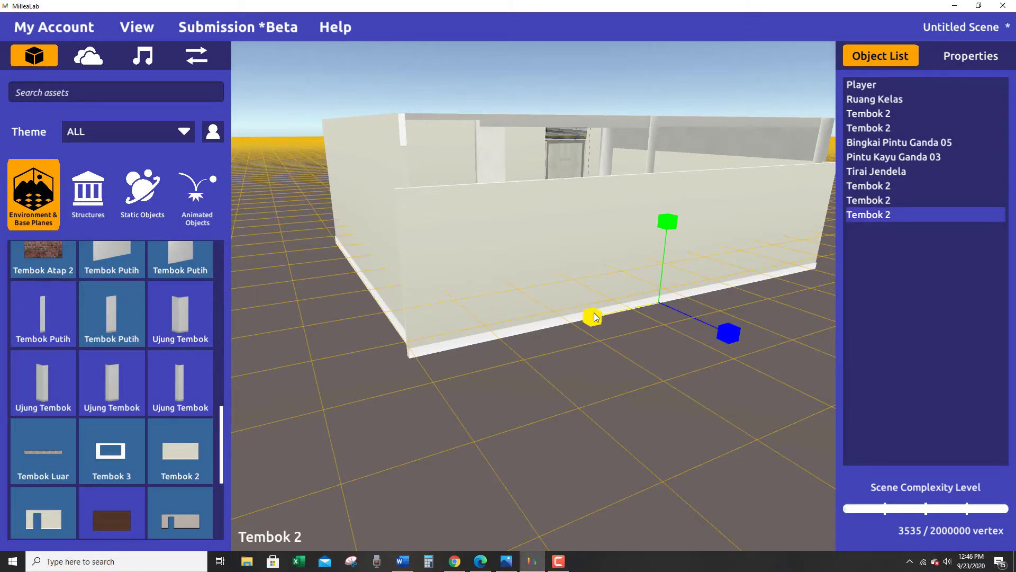
pyautogui.moveTo(595, 316); pyautogui.dragTo(597, 316)
# Slide the long-side wall toward the corner on the door's end of the room so it covers the exposed edge.
pyautogui.press('d')
pyautogui.moveTo(411, 351); pyautogui.dragTo(433, 305, button='right')
pyautogui.click(386, 368)
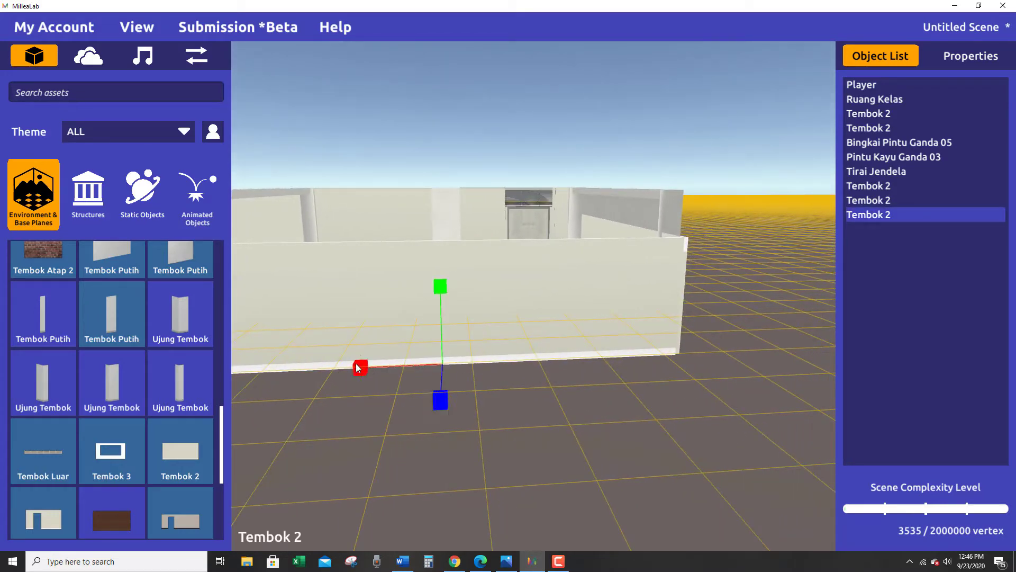
pyautogui.press('space')
pyautogui.press('space')
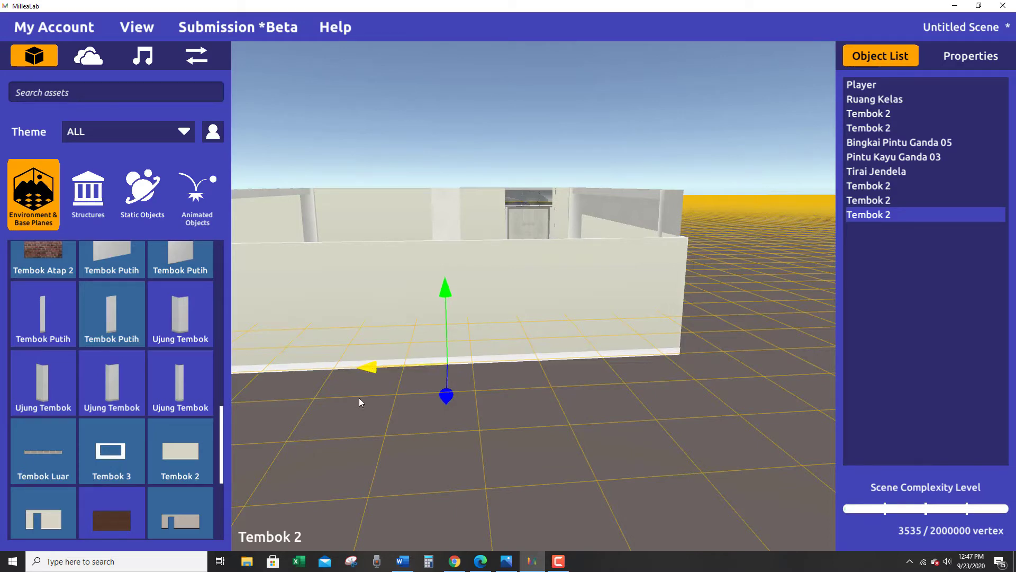
pyautogui.moveTo(360, 400); pyautogui.dragTo(426, 403, button='right')
# Reselect the long-side wall and fine-tune its length so both ends close flush with the side walls.
pyautogui.press('a')
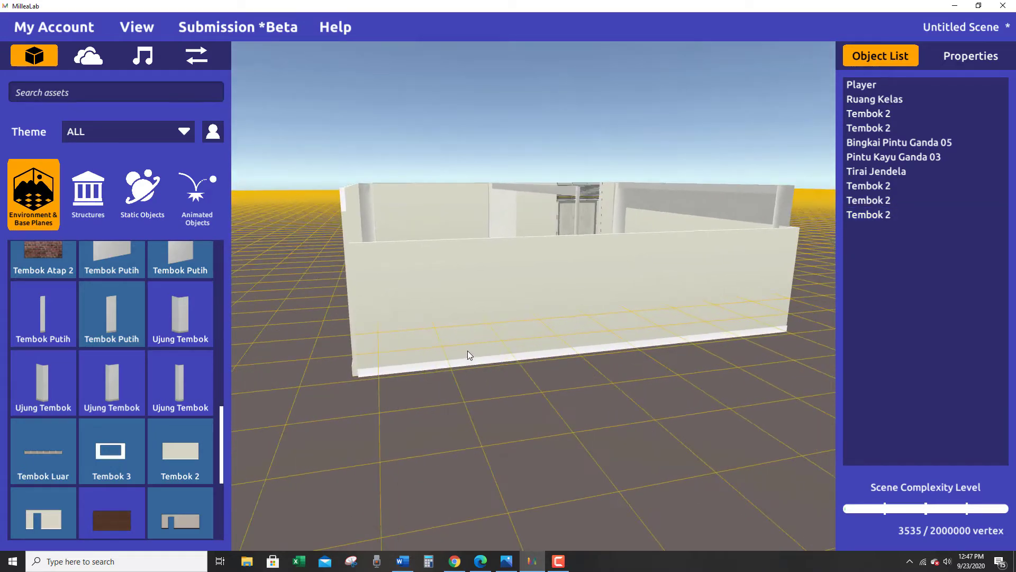
pyautogui.click(497, 308)
pyautogui.press('space')
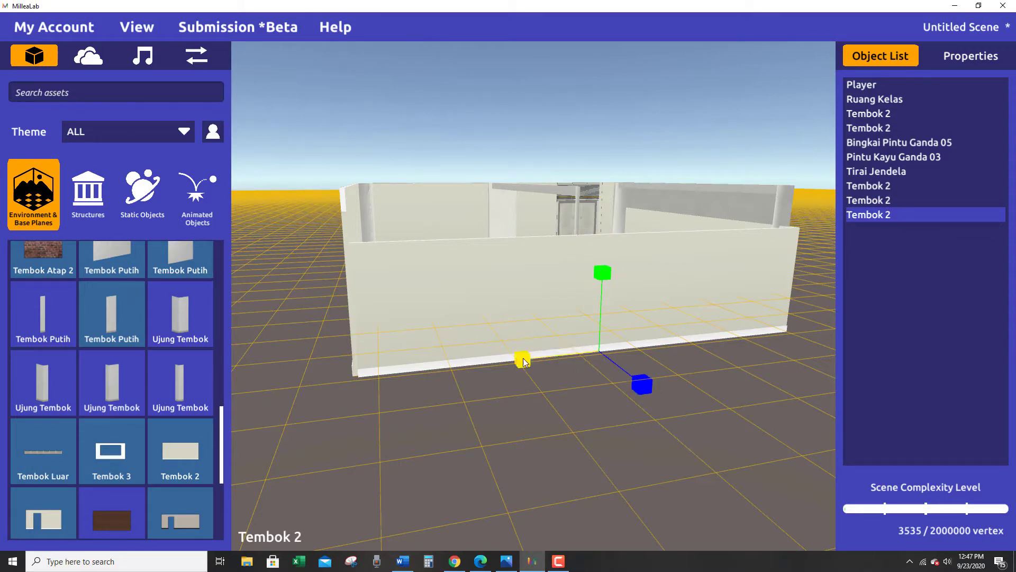
pyautogui.moveTo(523, 358); pyautogui.dragTo(322, 379)
pyautogui.press('space')
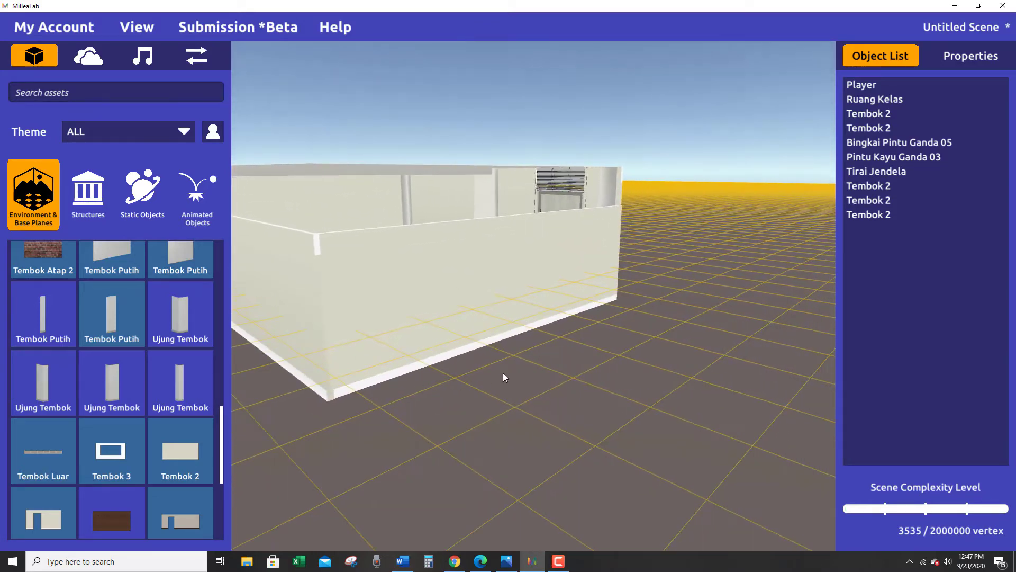
# Raise the height of the side wall nearest the door to match the front wall.
pyautogui.moveTo(503, 373); pyautogui.dragTo(401, 267)
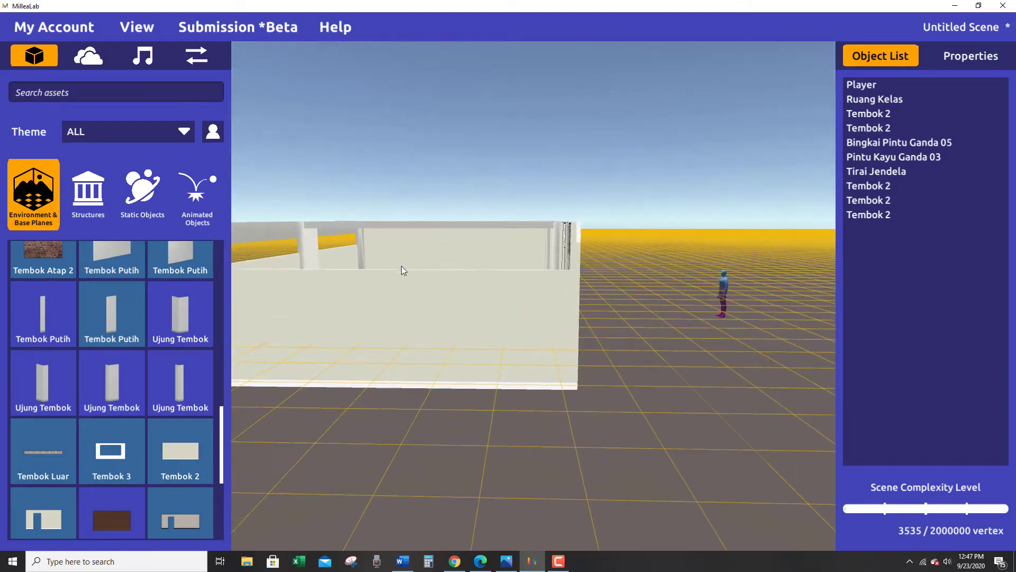
pyautogui.click(392, 300)
pyautogui.press('e')
pyautogui.press('r')
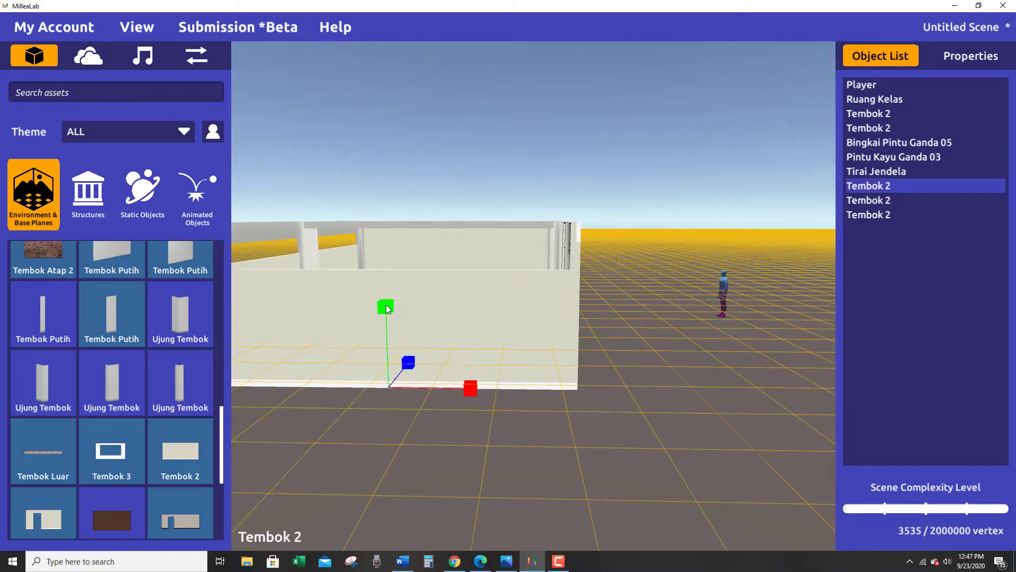
pyautogui.moveTo(389, 310); pyautogui.dragTo(392, 292)
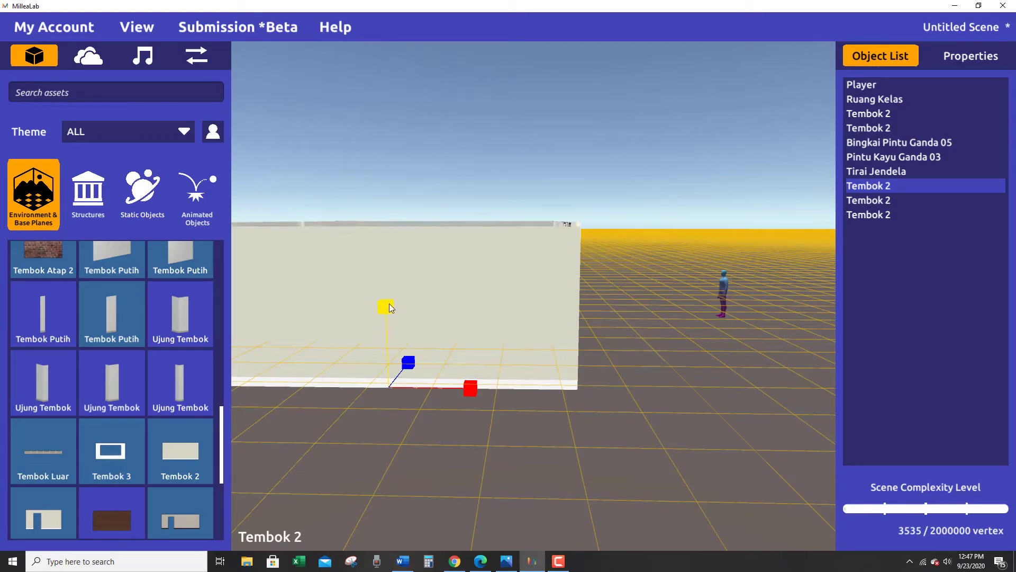
# Raise the long wall opposite the door and fine-tune its height to align with the tops of the side walls.
pyautogui.keyDown('alt'); pyautogui.moveTo(370, 341); pyautogui.dragTo(587, 290); pyautogui.keyUp('alt')
pyautogui.click(540, 305)
pyautogui.moveTo(480, 272); pyautogui.dragTo(478, 249)
pyautogui.keyDown('alt'); pyautogui.moveTo(484, 294); pyautogui.dragTo(718, 293); pyautogui.keyUp('alt')
pyautogui.scroll(-3, 494, 342)
pyautogui.click(718, 293)
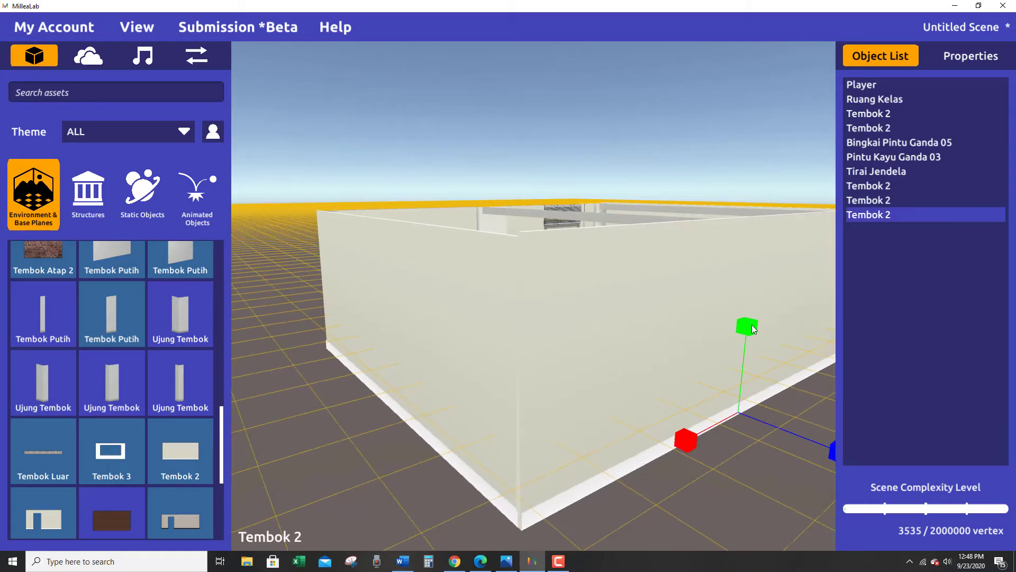
pyautogui.moveTo(751, 326); pyautogui.dragTo(755, 329)
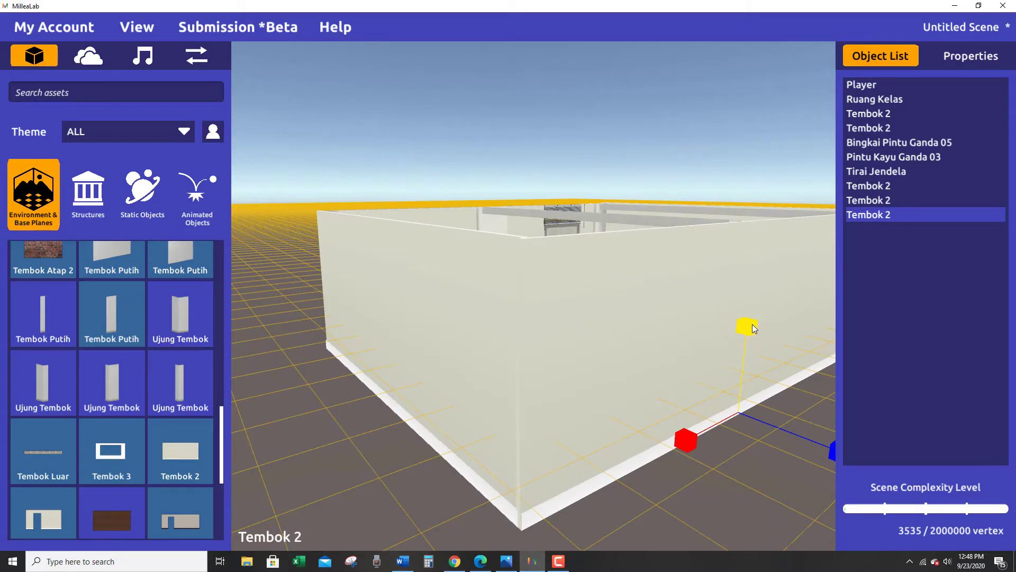
# Inspect the walled room from the door side and dismiss the autosave reminder.
pyautogui.moveTo(702, 333); pyautogui.dragTo(738, 417, button='right')
pyautogui.press('w')
pyautogui.press('a')
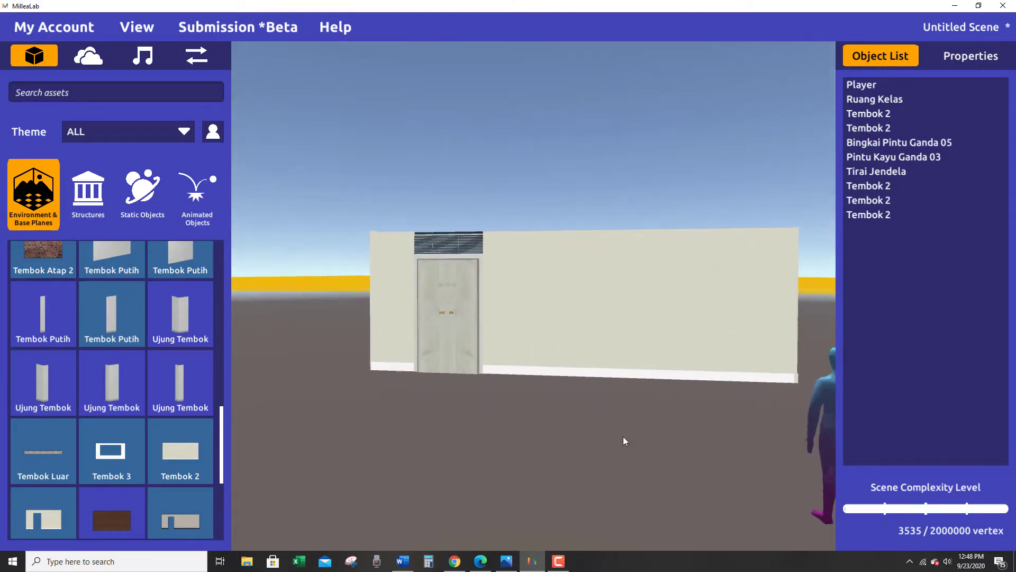
pyautogui.moveTo(624, 440); pyautogui.dragTo(637, 453, button='right')
pyautogui.press('e')
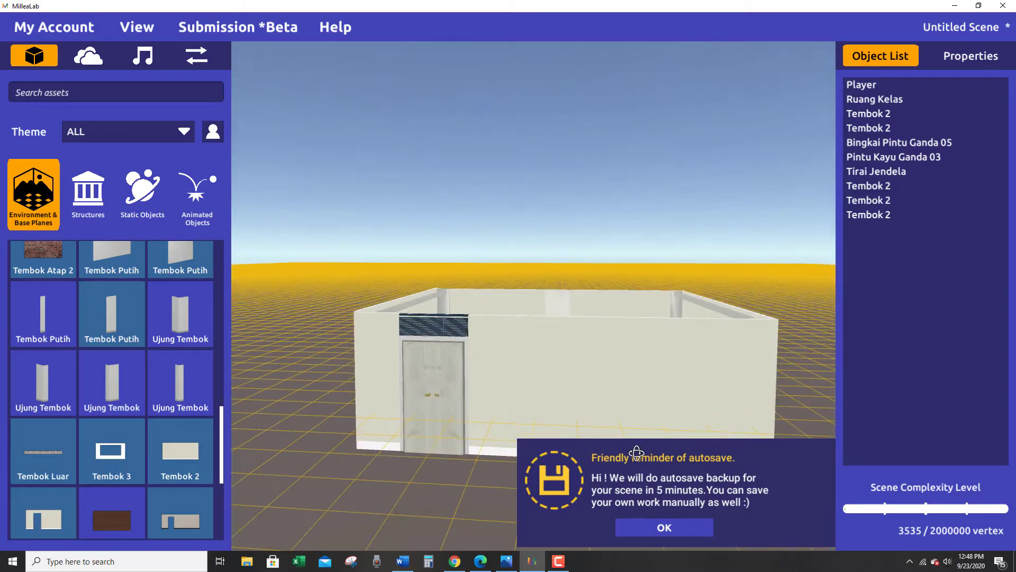
pyautogui.click(664, 527)
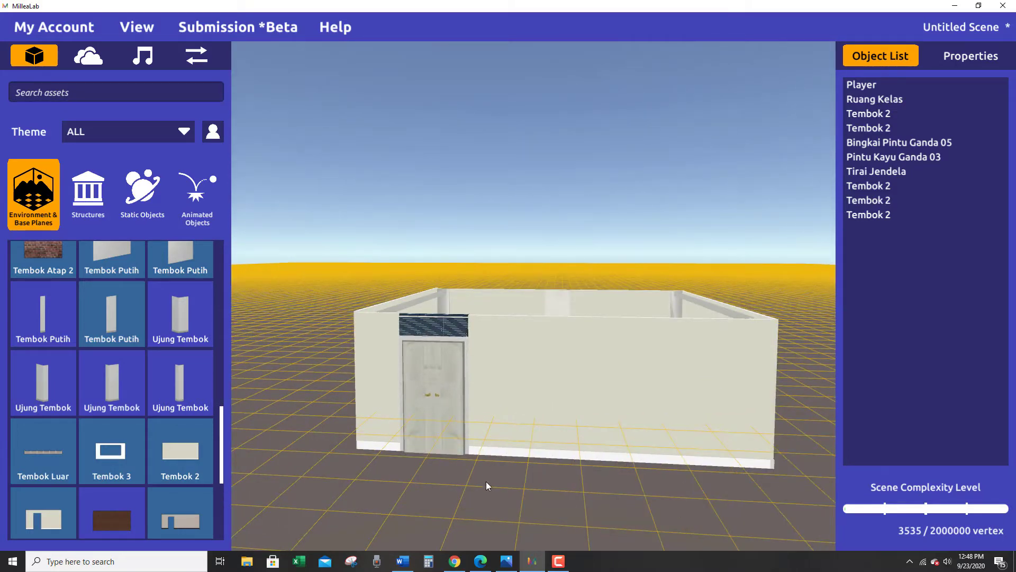
pyautogui.moveTo(486, 481); pyautogui.dragTo(518, 489, button='right')
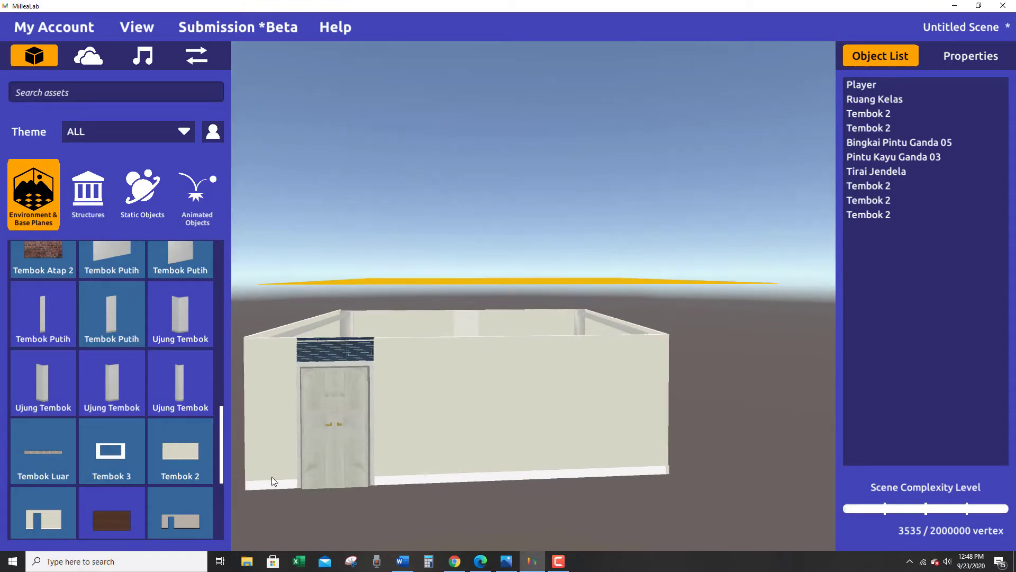
# Place a Tembok Atap triangular brick roof wall on the ground in front of the door wall.
pyautogui.moveTo(222, 437); pyautogui.dragTo(217, 364)
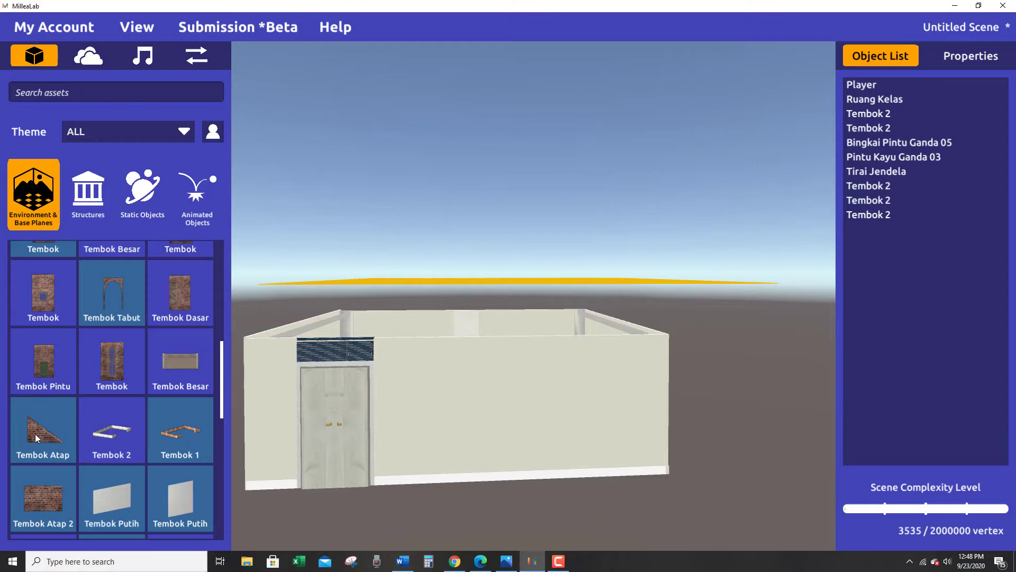
pyautogui.moveTo(40, 428); pyautogui.dragTo(514, 489)
pyautogui.moveTo(514, 489); pyautogui.dragTo(430, 520, button='right')
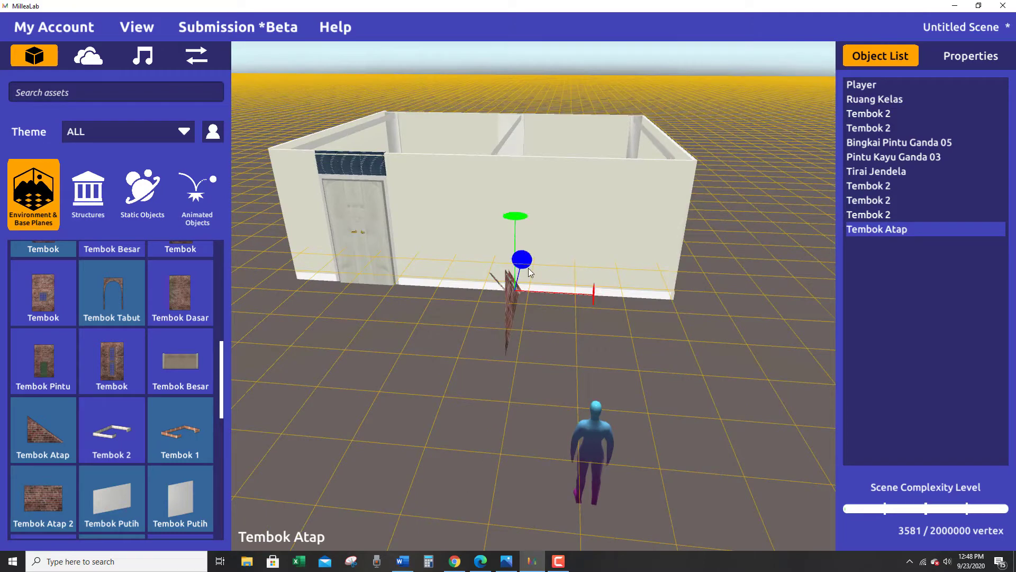
# Rotate the Tembok Atap about its vertical axis until it runs parallel to the front wall, and move it outward, clear of the room.
pyautogui.moveTo(530, 272); pyautogui.dragTo(675, 509, button='right')
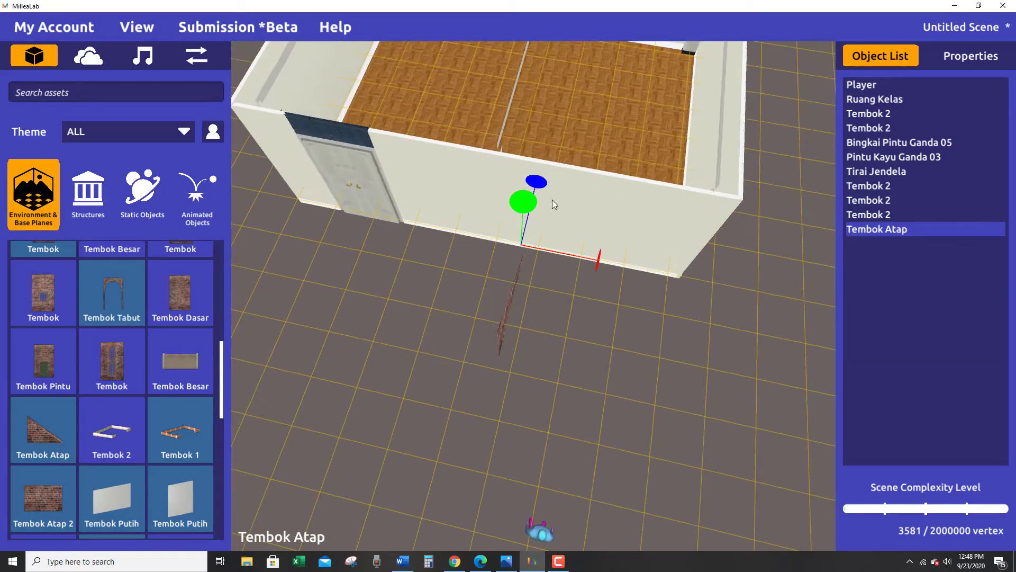
pyautogui.moveTo(523, 208); pyautogui.dragTo(487, 144)
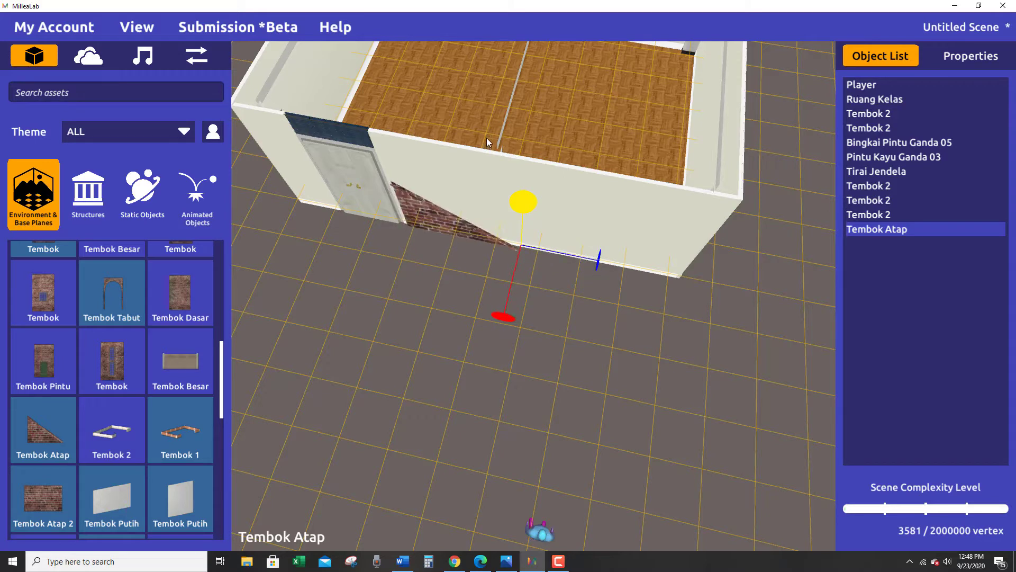
pyautogui.press('w')
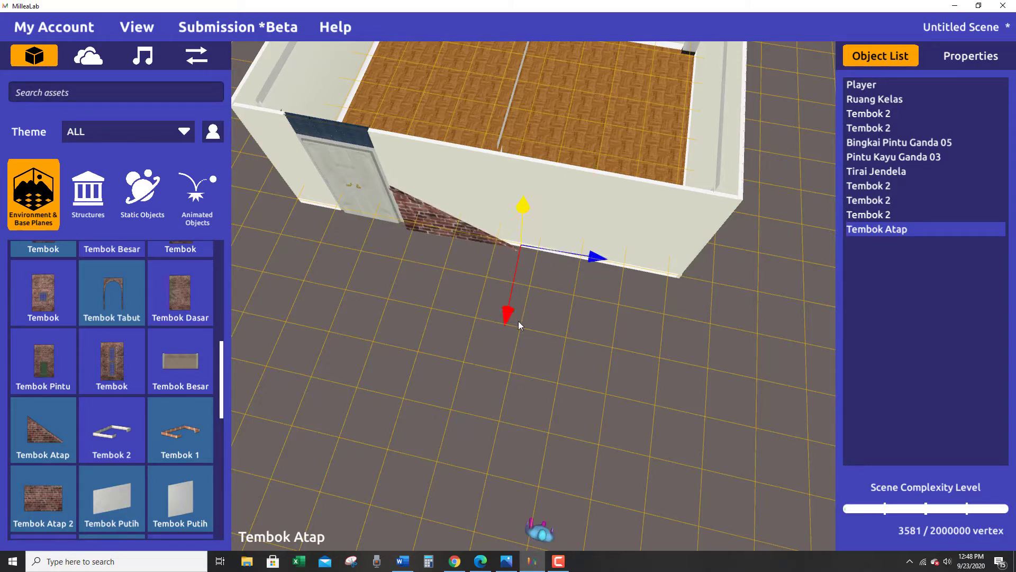
pyautogui.moveTo(519, 321); pyautogui.dragTo(463, 451)
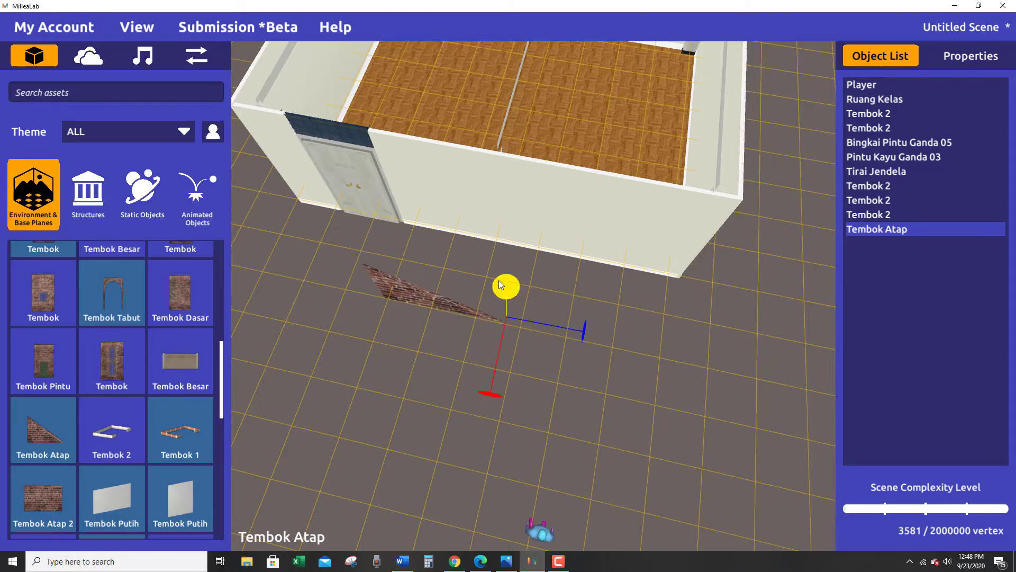
# Fine-tune the Tembok Atap's rotation about its vertical axis so it runs parallel to the front wall.
pyautogui.moveTo(518, 361); pyautogui.dragTo(641, 325, button='right')
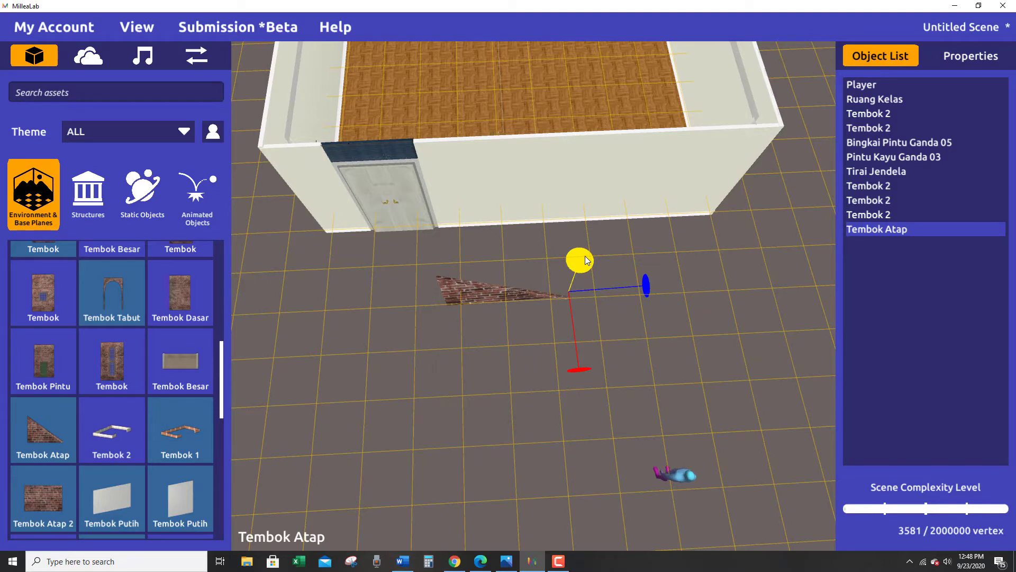
pyautogui.moveTo(590, 261); pyautogui.dragTo(591, 261)
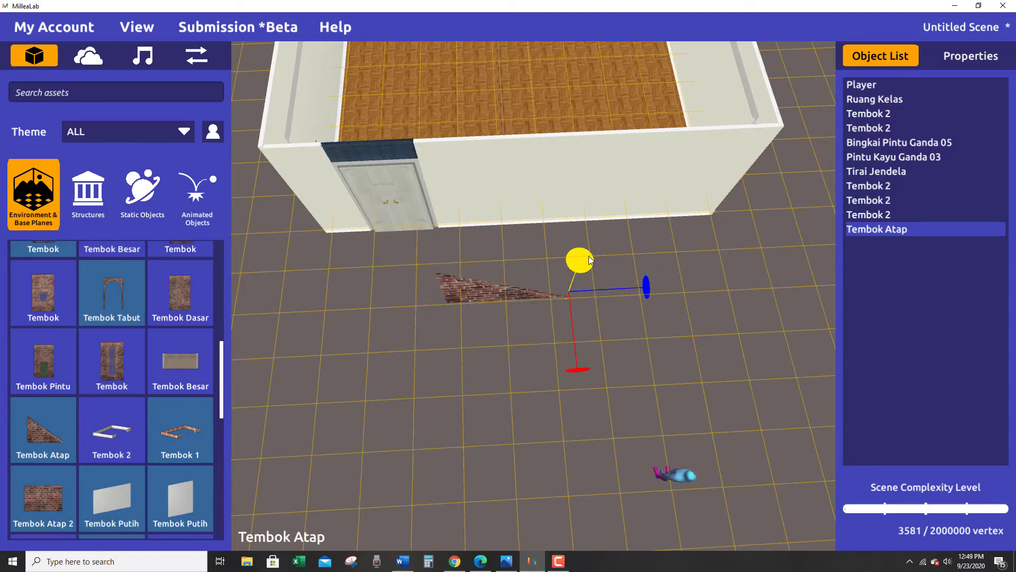
pyautogui.moveTo(616, 287); pyautogui.dragTo(621, 225, button='right')
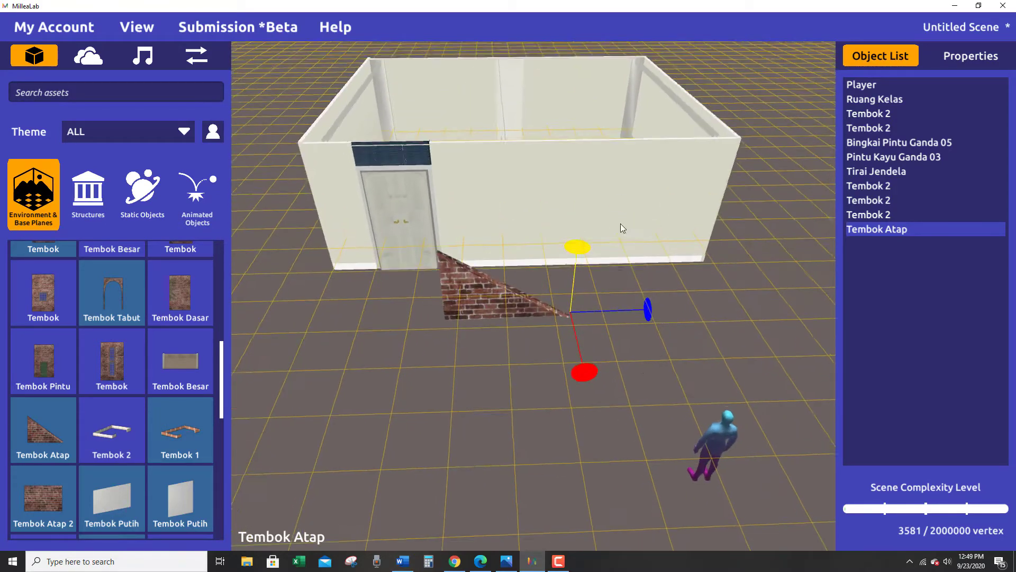
# Stretch the Tembok Atap lengthwise to over half the front wall's length and slide it toward the wall's end away from the door.
pyautogui.moveTo(625, 379); pyautogui.dragTo(627, 344, button='right')
pyautogui.press('r')
pyautogui.moveTo(651, 325); pyautogui.dragTo(681, 324)
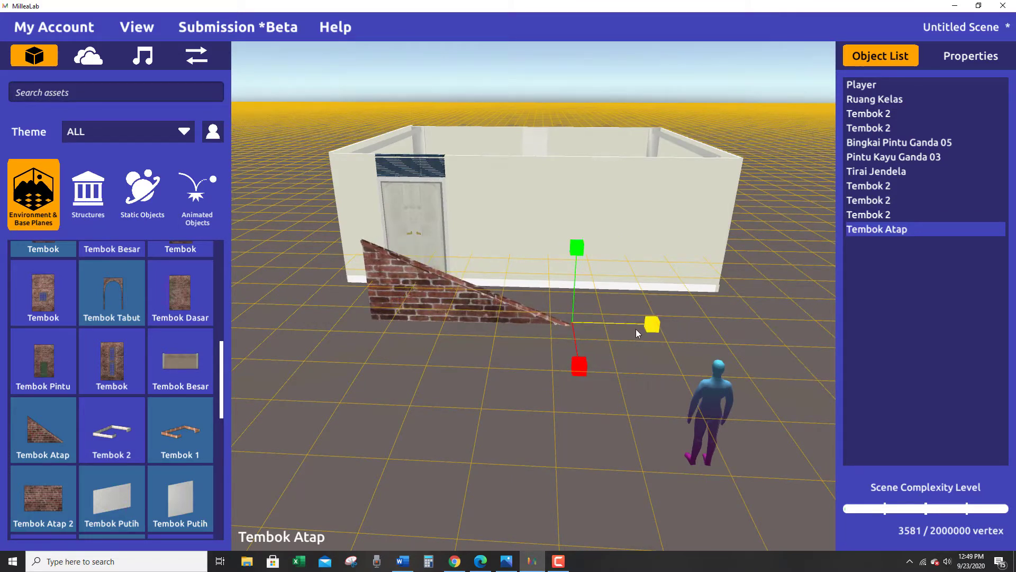
pyautogui.press('w')
pyautogui.moveTo(579, 325); pyautogui.dragTo(649, 426)
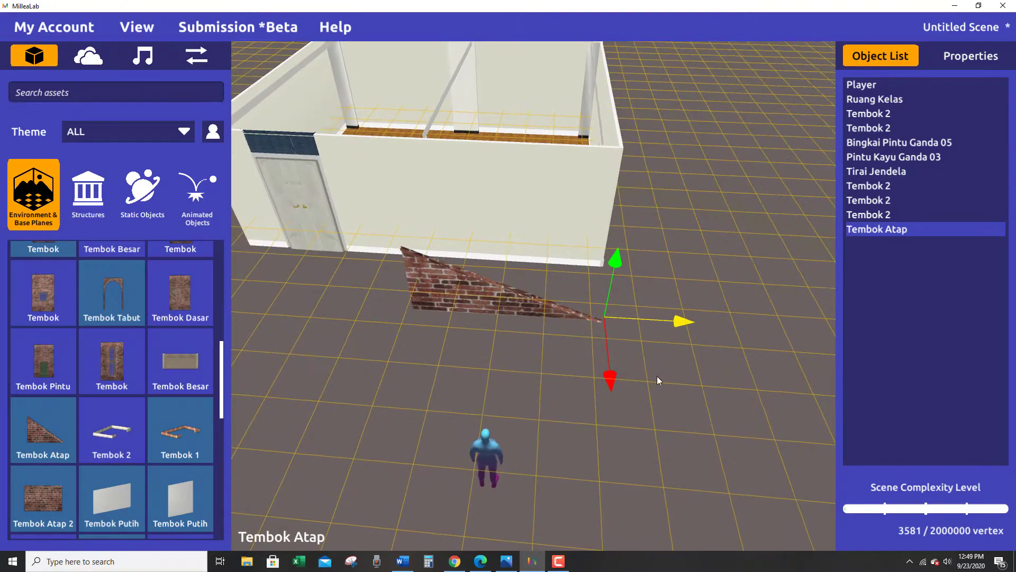
pyautogui.moveTo(692, 323); pyautogui.dragTo(557, 332)
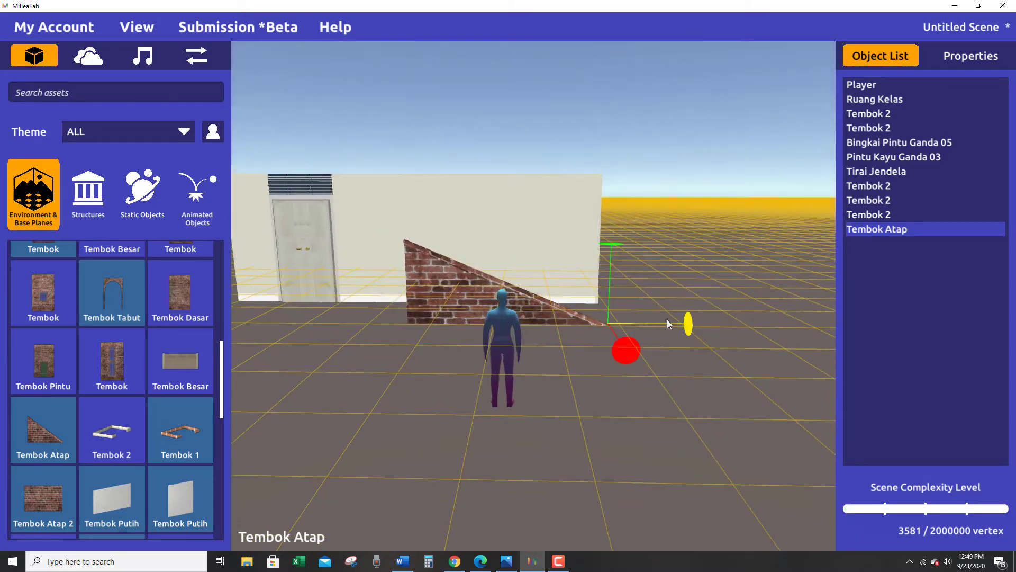
pyautogui.press('r')
pyautogui.moveTo(687, 323); pyautogui.dragTo(701, 324)
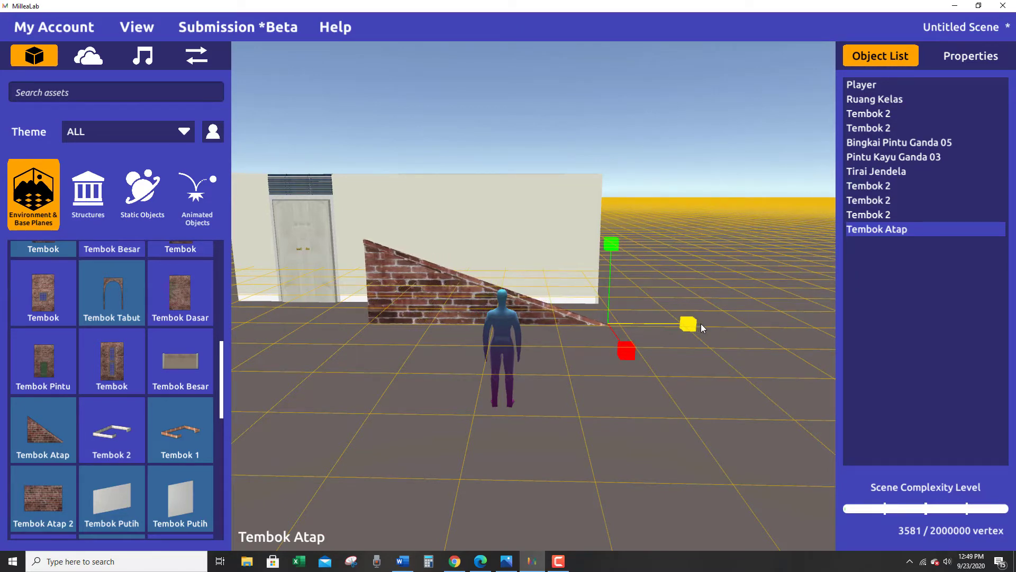
pyautogui.keyDown('alt'); pyautogui.moveTo(462, 396); pyautogui.dragTo(514, 351); pyautogui.keyUp('alt')
pyautogui.click(538, 425)
pyautogui.scroll(-3, 537, 423)
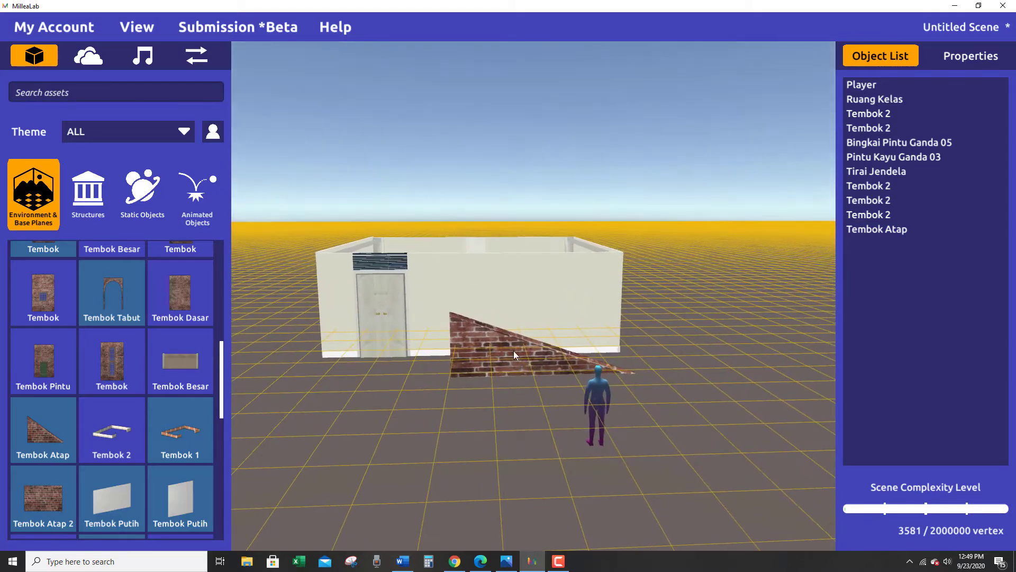
# Duplicate the Tembok Atap roof wall and slide the copy along the front wall to the door side of the original.
pyautogui.click(498, 350)
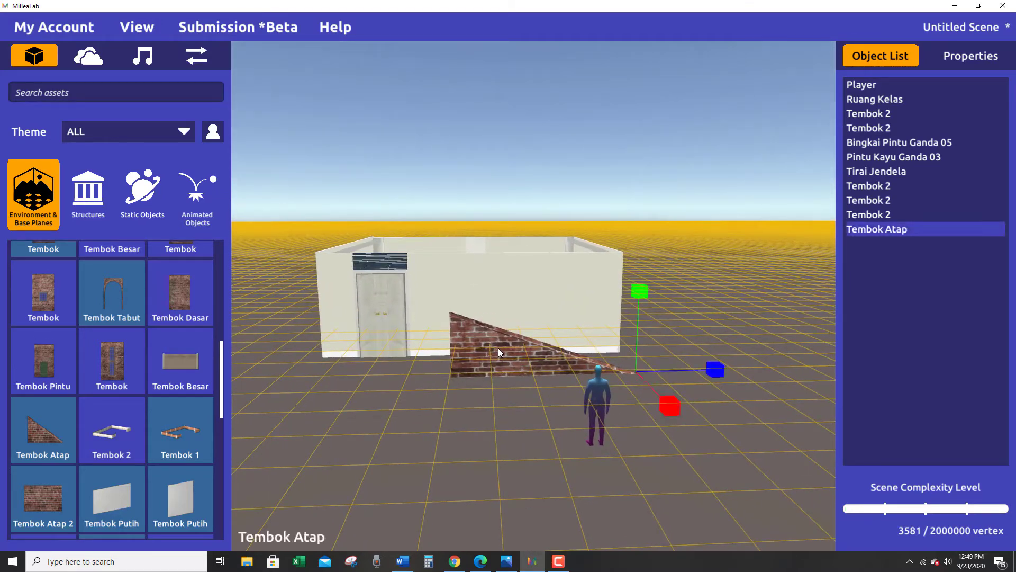
pyautogui.hotkey('ctrl', 'd')
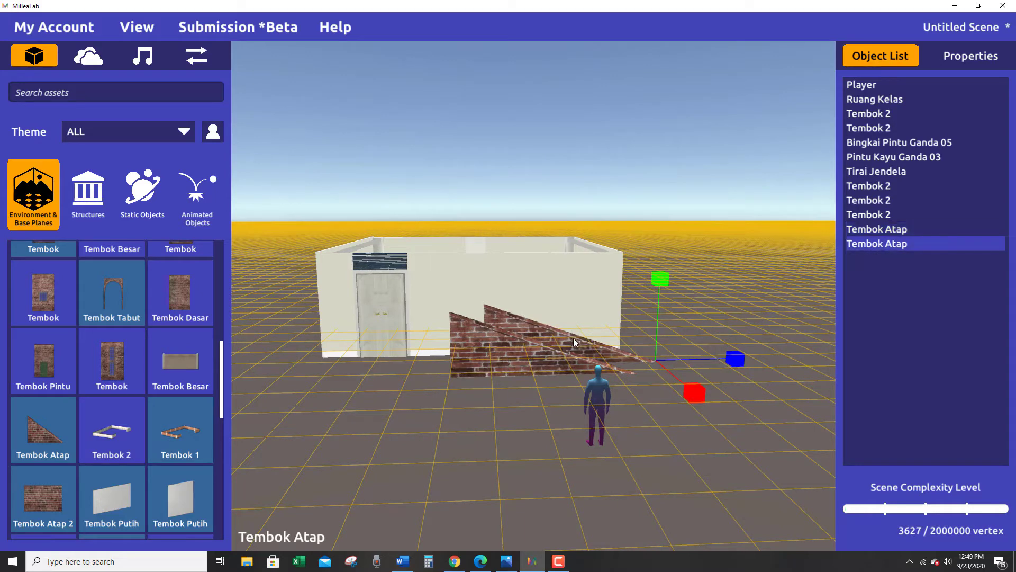
pyautogui.keyDown('alt'); pyautogui.moveTo(567, 337); pyautogui.dragTo(492, 304); pyautogui.keyUp('alt')
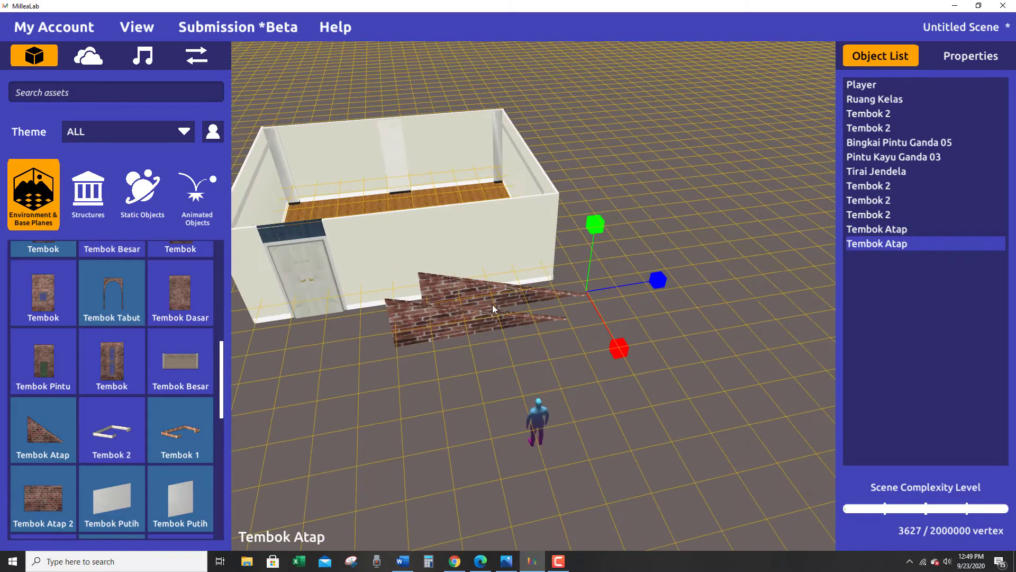
pyautogui.moveTo(658, 280); pyautogui.dragTo(528, 393)
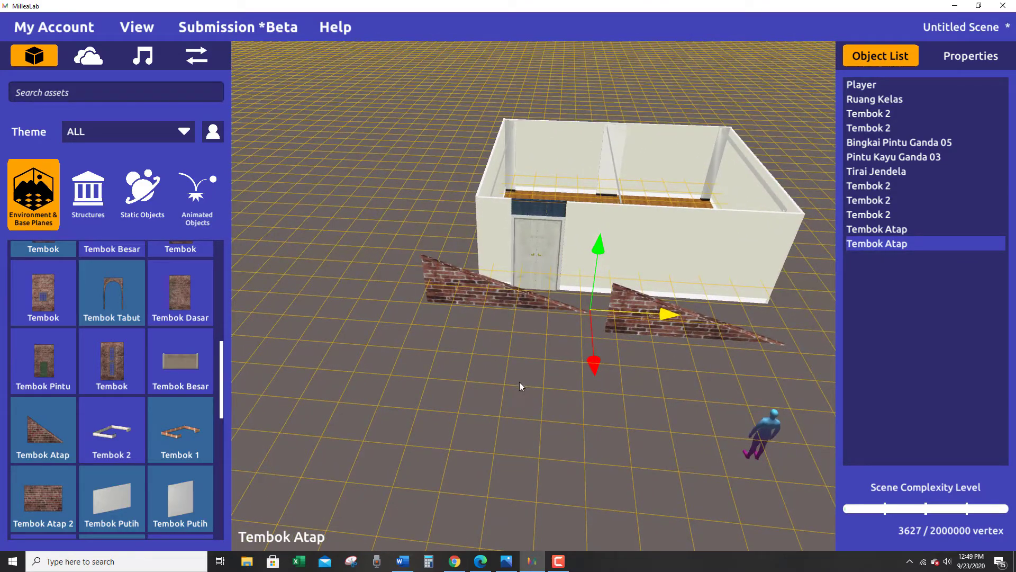
# Rotate the duplicated Tembok Atap half a turn about its vertical axis so its slope mirrors the original.
pyautogui.press('e')
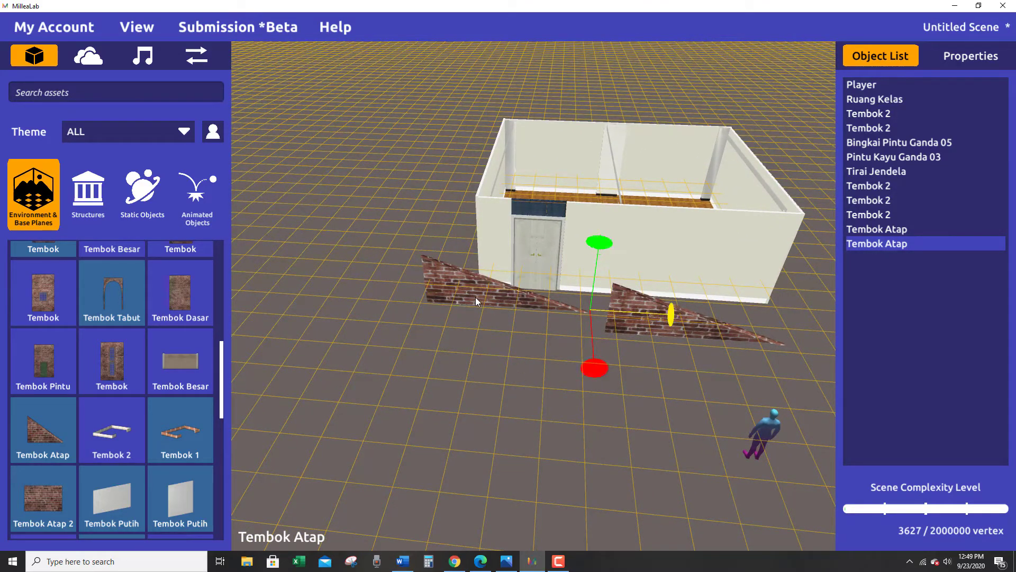
pyautogui.moveTo(587, 248); pyautogui.dragTo(568, 421)
pyautogui.moveTo(420, 290); pyautogui.dragTo(417, 269)
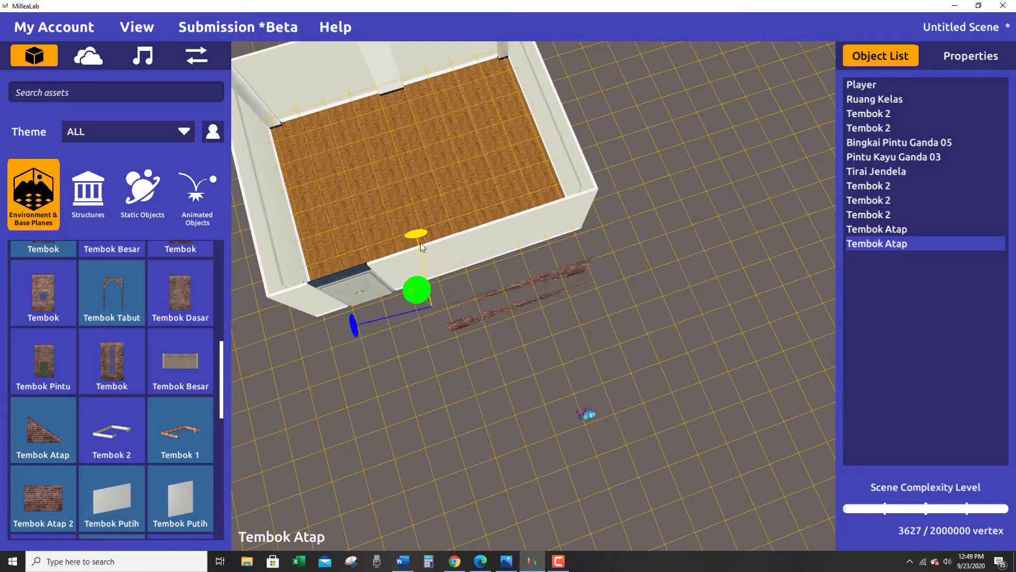
pyautogui.keyDown('alt'); pyautogui.moveTo(439, 375); pyautogui.dragTo(428, 329); pyautogui.keyUp('alt')
pyautogui.moveTo(431, 288)
pyautogui.keyDown('alt'); pyautogui.mouseDown()
pyautogui.moveTo(426, 248)
pyautogui.moveTo(457, 316)
pyautogui.moveTo(437, 294)
pyautogui.mouseUp(); pyautogui.keyUp('alt')
pyautogui.keyDown('alt'); pyautogui.moveTo(454, 347); pyautogui.dragTo(498, 424); pyautogui.keyUp('alt')
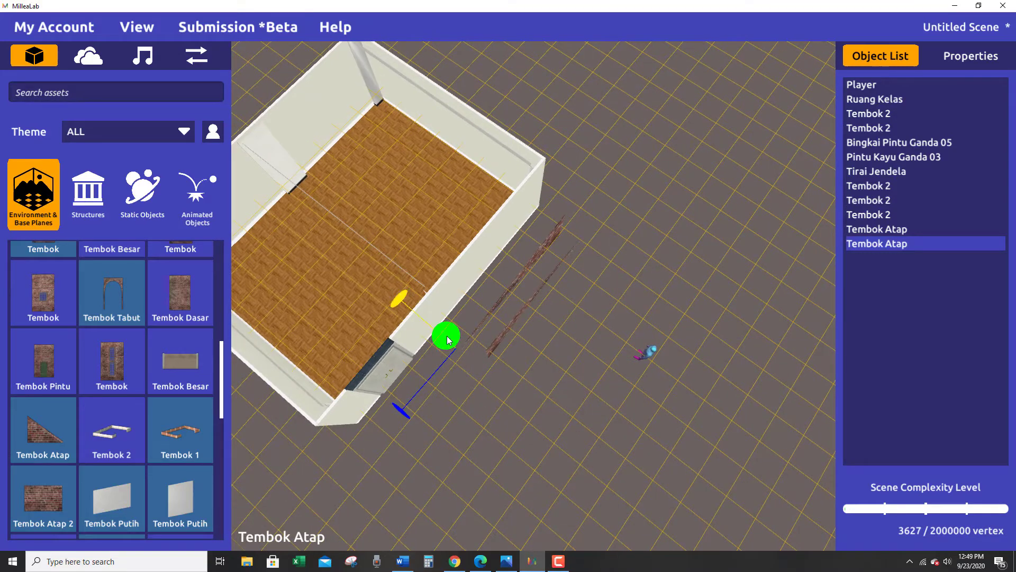
pyautogui.click(464, 341)
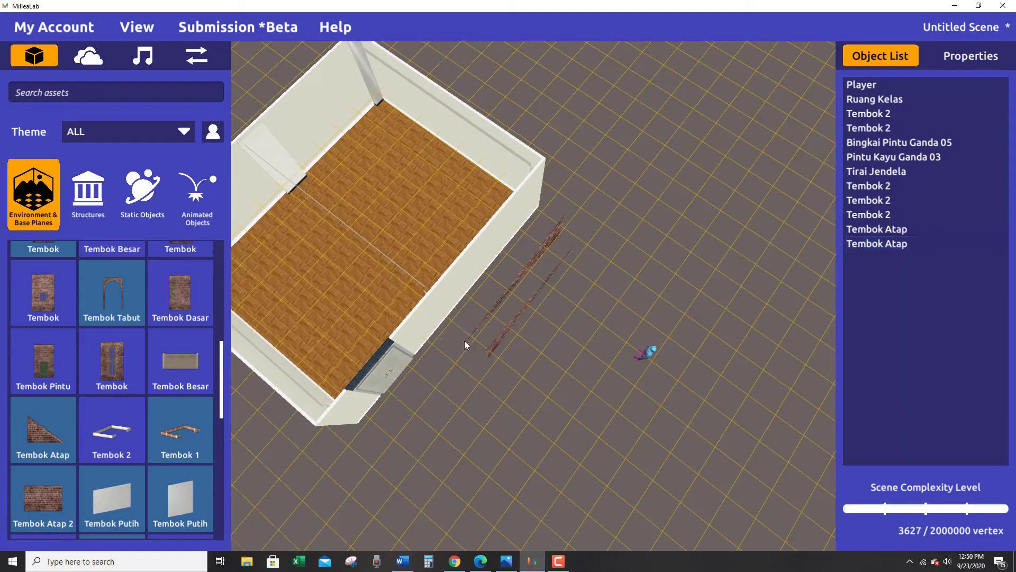
pyautogui.click(504, 300)
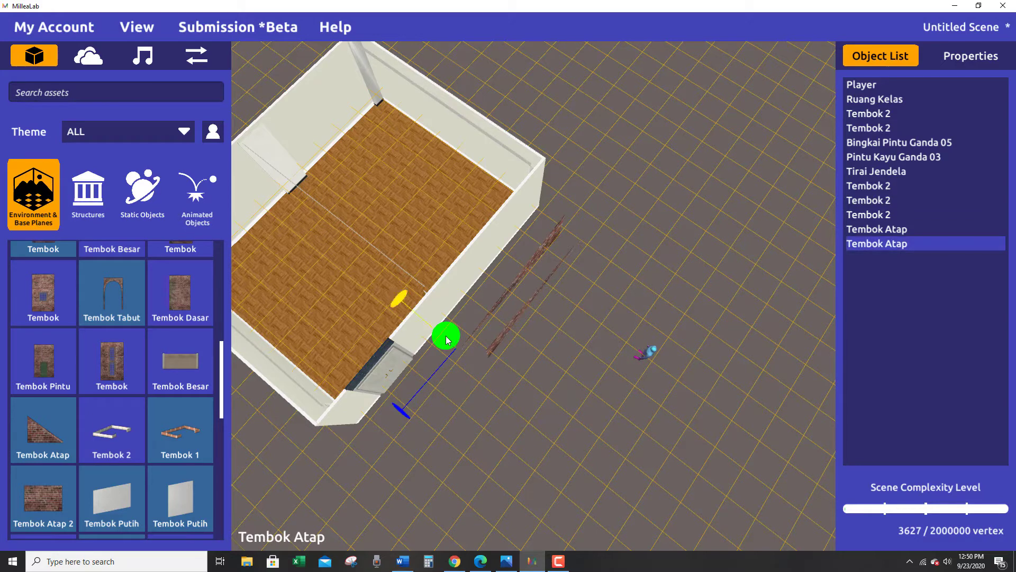
# Line up the mirrored Tembok Atap with the original and bring their tall edges together into one triangular gable.
pyautogui.keyDown('alt'); pyautogui.moveTo(468, 370); pyautogui.dragTo(293, 193); pyautogui.keyUp('alt')
pyautogui.moveTo(413, 336); pyautogui.dragTo(422, 365)
pyautogui.moveTo(444, 273); pyautogui.dragTo(446, 314)
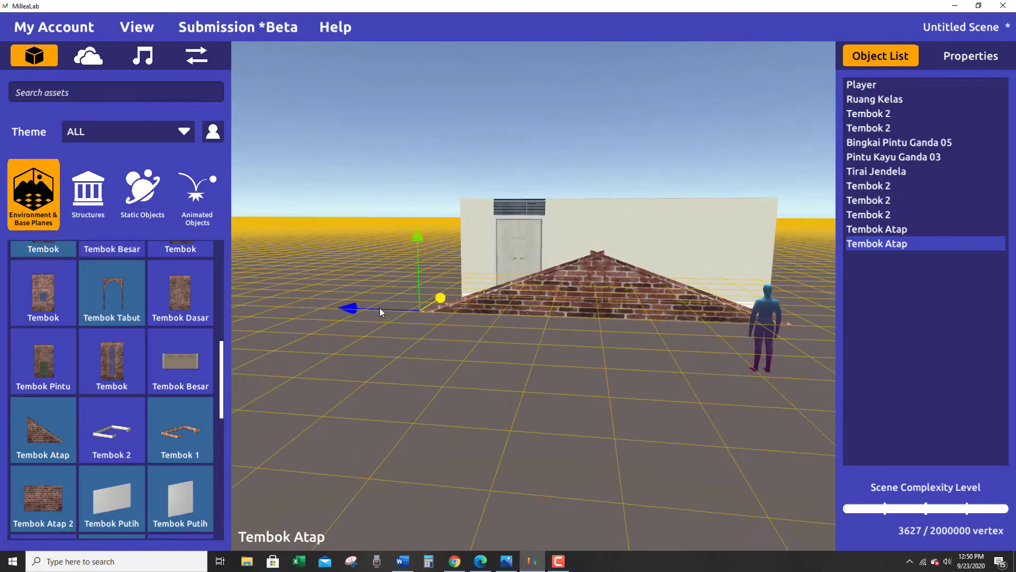
pyautogui.moveTo(356, 308); pyautogui.dragTo(635, 458)
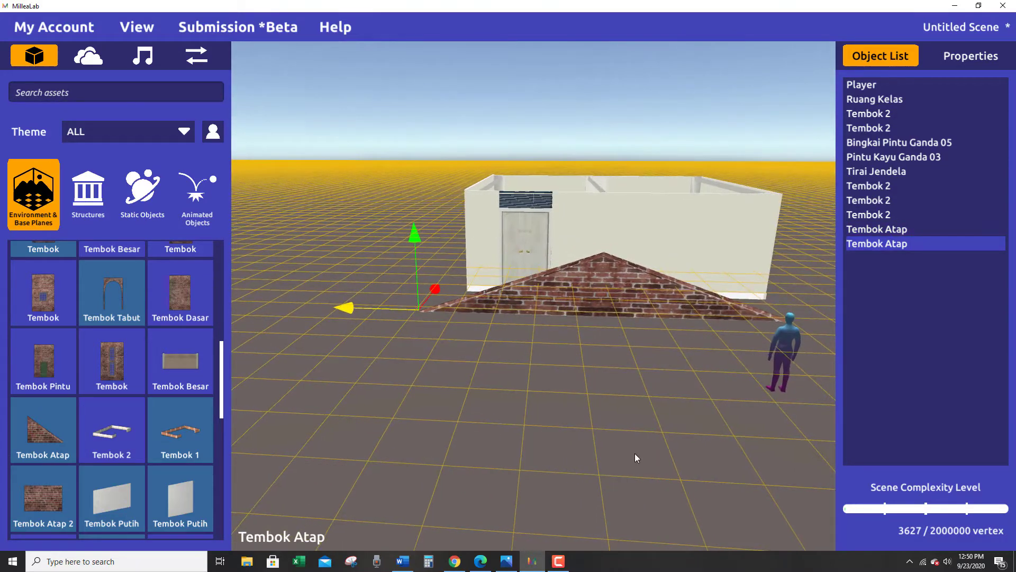
# Select both Tembok Atap roof walls, raise them together, and shift them perpendicular to the front wall.
pyautogui.keyDown('ctrl'); pyautogui.click(897, 230); pyautogui.keyUp('ctrl')
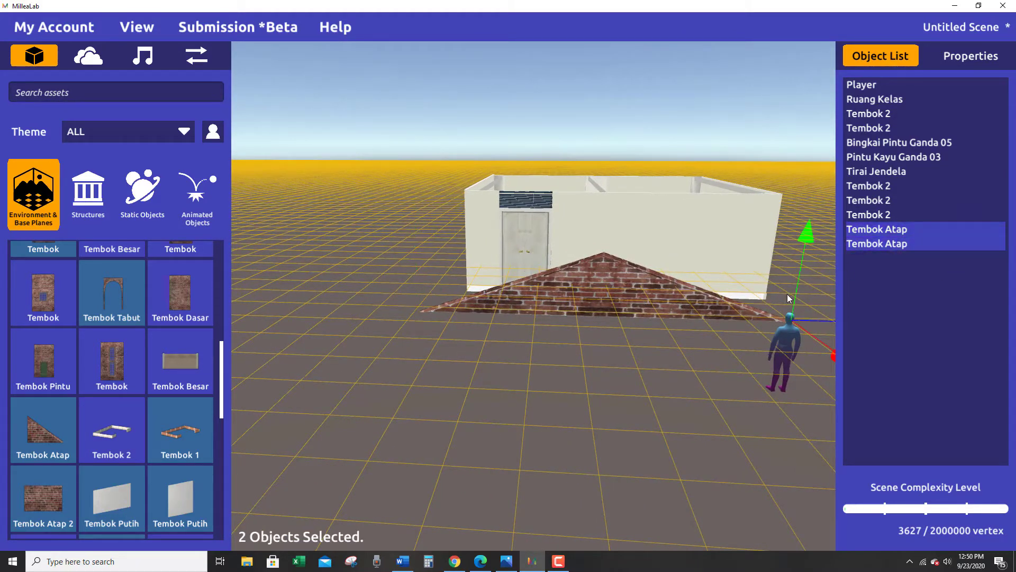
pyautogui.click(728, 392)
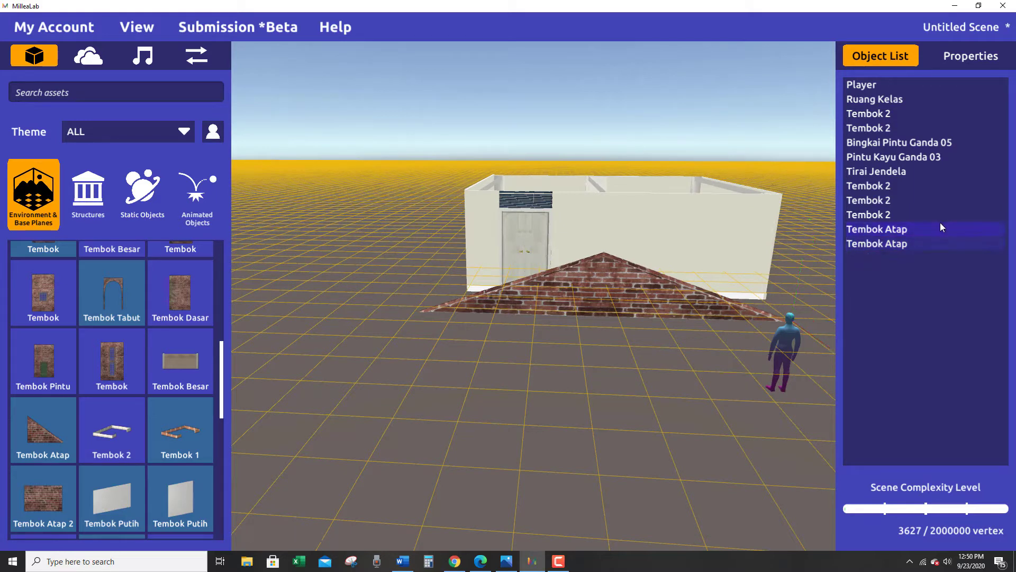
pyautogui.click(916, 227)
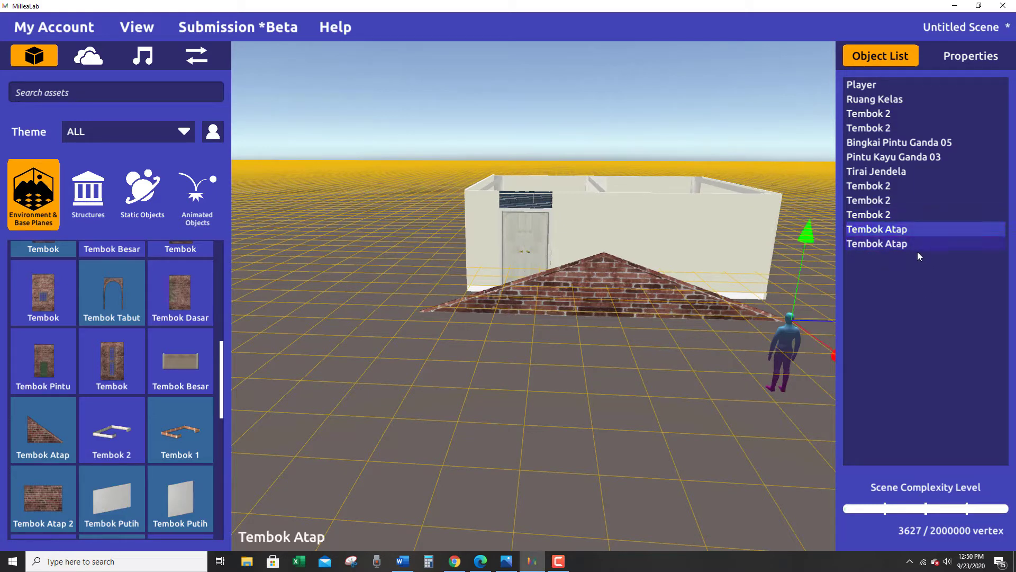
pyautogui.keyDown('ctrl'); pyautogui.click(904, 243); pyautogui.keyUp('ctrl')
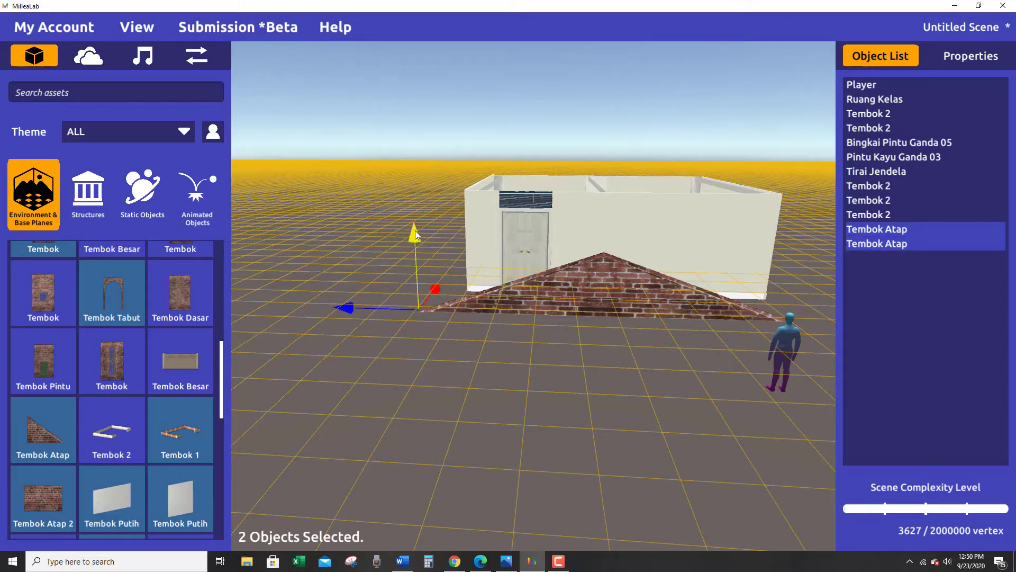
pyautogui.moveTo(416, 230); pyautogui.dragTo(417, 180)
pyautogui.moveTo(416, 180); pyautogui.dragTo(456, 400, button='right')
pyautogui.moveTo(420, 351); pyautogui.dragTo(370, 333)
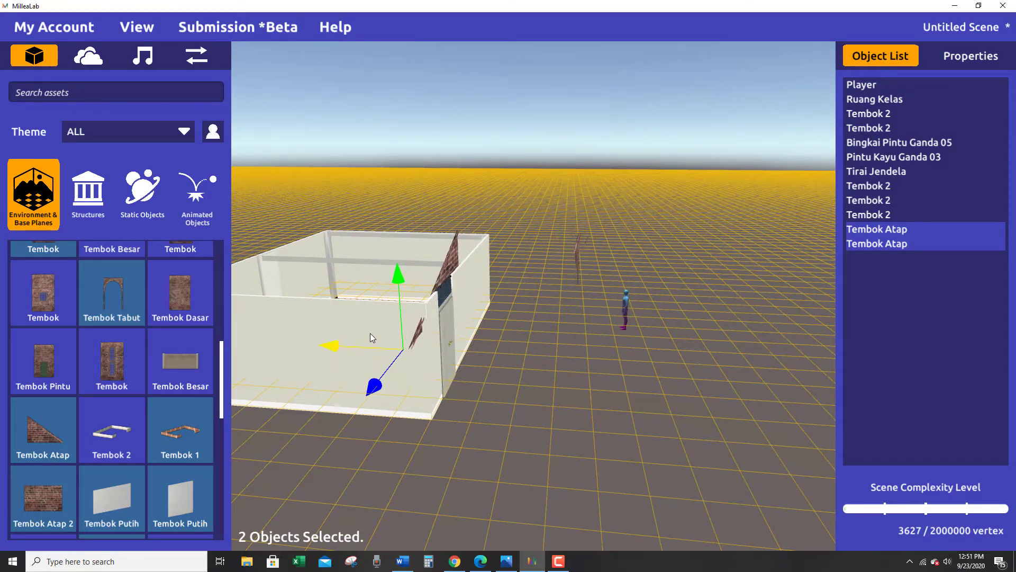
pyautogui.click(370, 333)
pyautogui.moveTo(370, 332); pyautogui.dragTo(213, 354, button='right')
pyautogui.moveTo(609, 376); pyautogui.dragTo(430, 289, button='right')
# Raise the door-side Tembok Atap to the front wall's top edge and shift it into line with that wall.
pyautogui.click(635, 274)
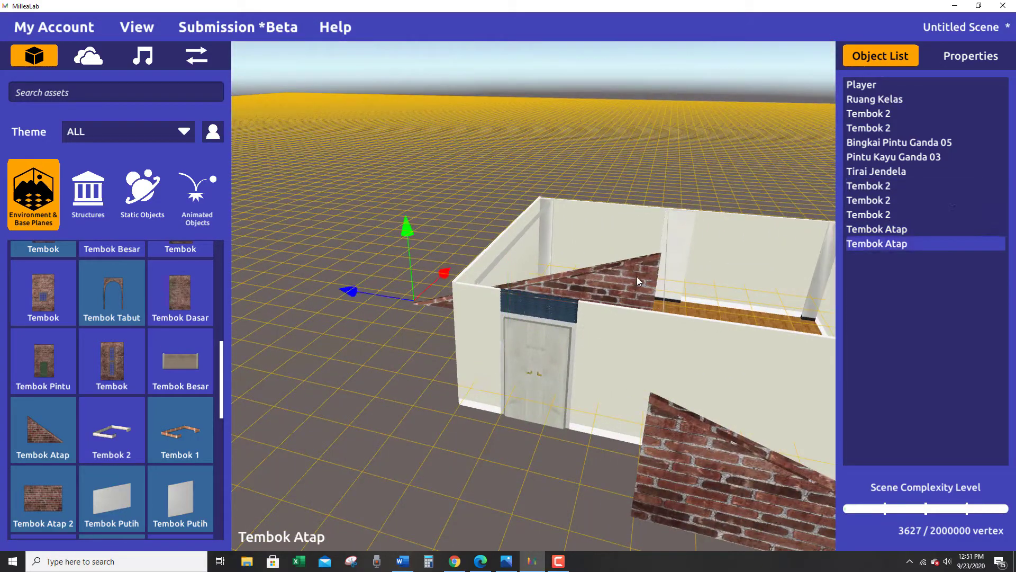
pyautogui.moveTo(406, 223); pyautogui.dragTo(405, 191)
pyautogui.moveTo(413, 303); pyautogui.dragTo(548, 383, button='right')
pyautogui.moveTo(362, 329); pyautogui.dragTo(368, 328)
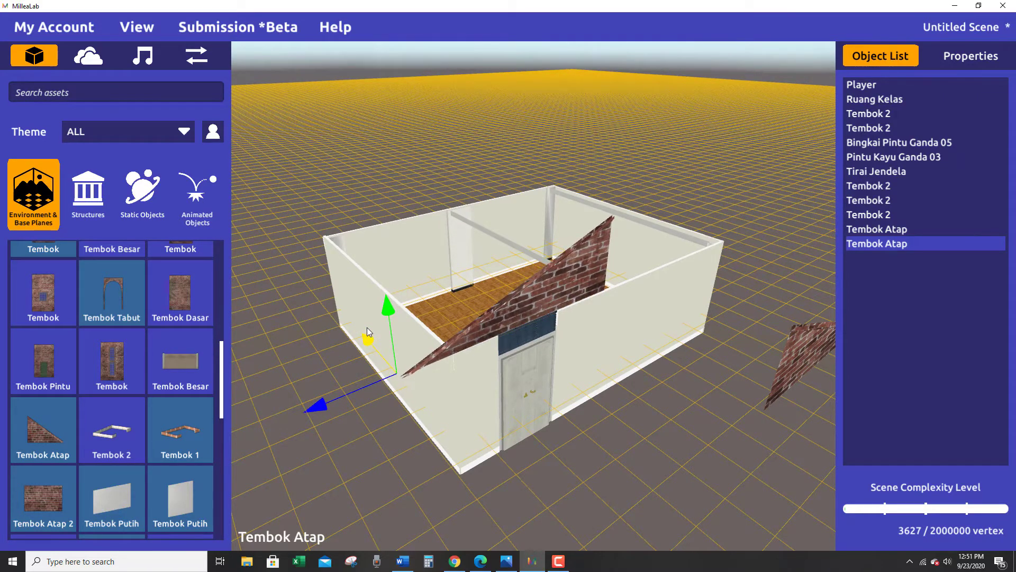
pyautogui.moveTo(593, 448); pyautogui.dragTo(731, 466, button='right')
# Move the other Tembok Atap onto the front wall's top edge so that it meets the door-side half in a gable.
pyautogui.click(760, 435)
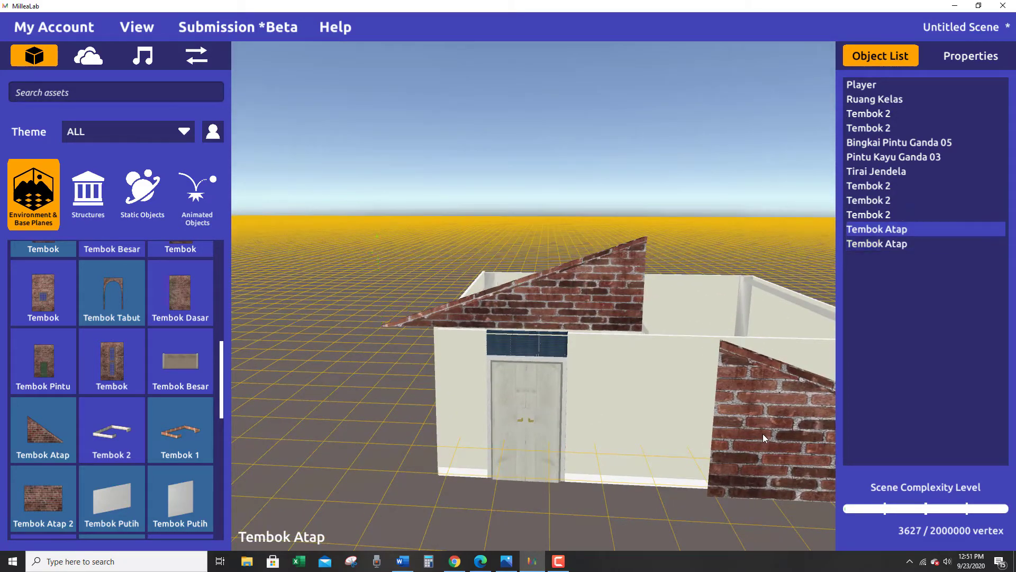
pyautogui.moveTo(763, 433); pyautogui.dragTo(700, 389, button='right')
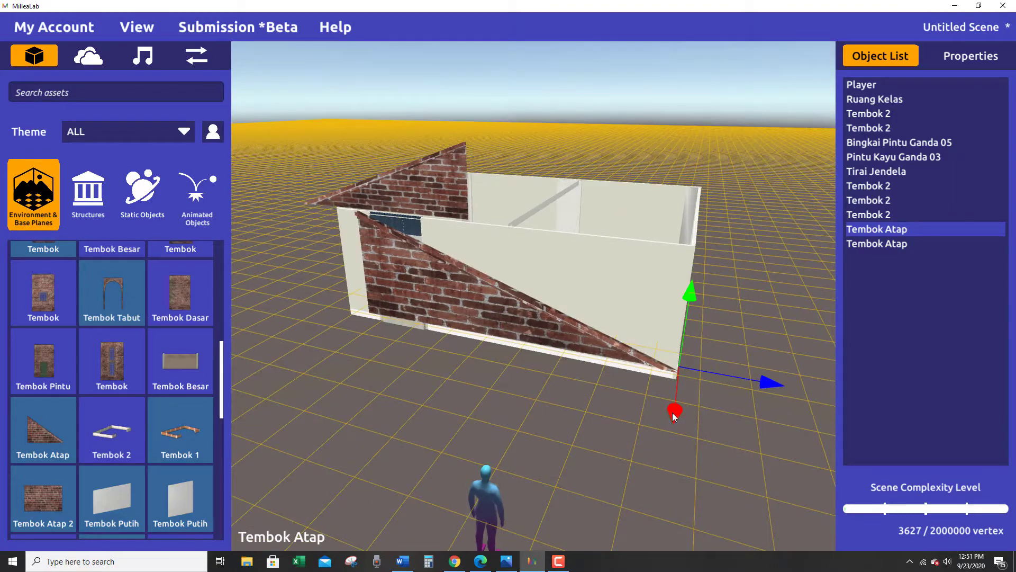
pyautogui.moveTo(674, 416); pyautogui.dragTo(788, 248)
pyautogui.moveTo(787, 249); pyautogui.dragTo(810, 365, button='right')
pyautogui.moveTo(627, 252); pyautogui.dragTo(618, 221)
pyautogui.moveTo(619, 223); pyautogui.dragTo(475, 390, button='right')
pyautogui.moveTo(535, 415); pyautogui.dragTo(530, 413)
pyautogui.moveTo(566, 399); pyautogui.dragTo(504, 424, button='right')
pyautogui.click(506, 414)
pyautogui.press('a')
pyautogui.press('s')
pyautogui.click(538, 286)
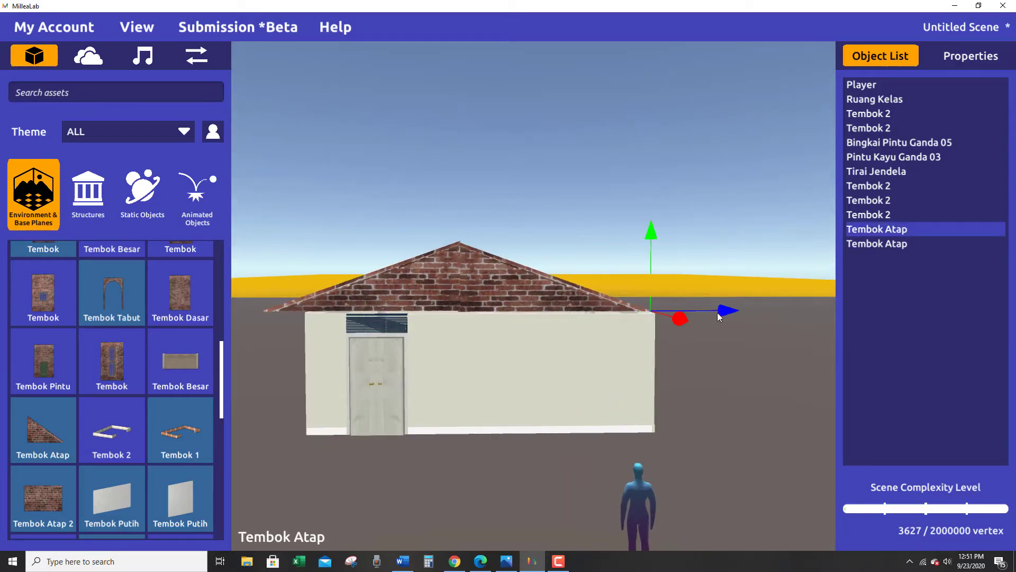
# Shift the roof wall farther from the door slightly outward and slide the door-side roof wall against it to close the peak.
pyautogui.moveTo(730, 311); pyautogui.dragTo(736, 311)
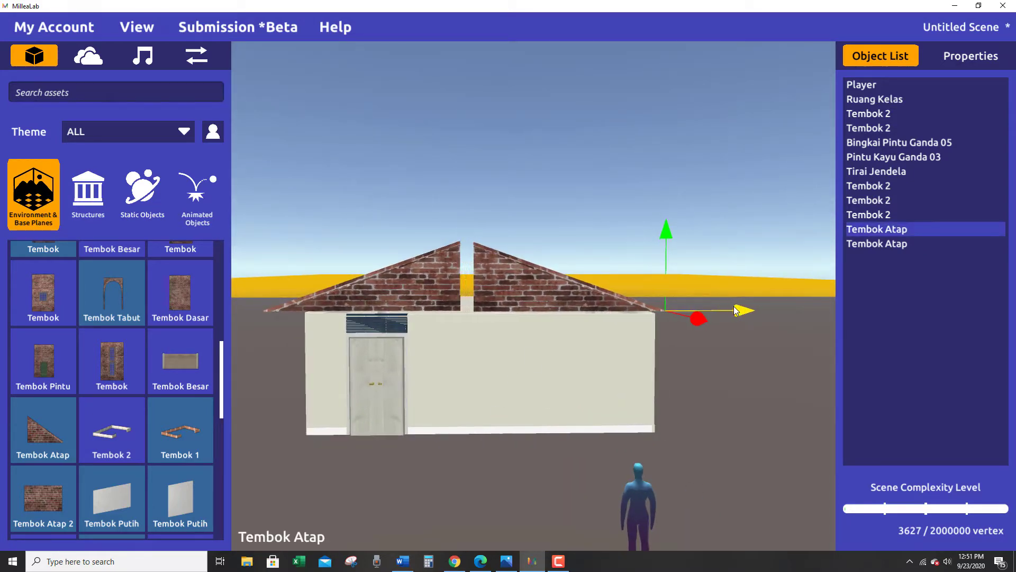
pyautogui.click(414, 275)
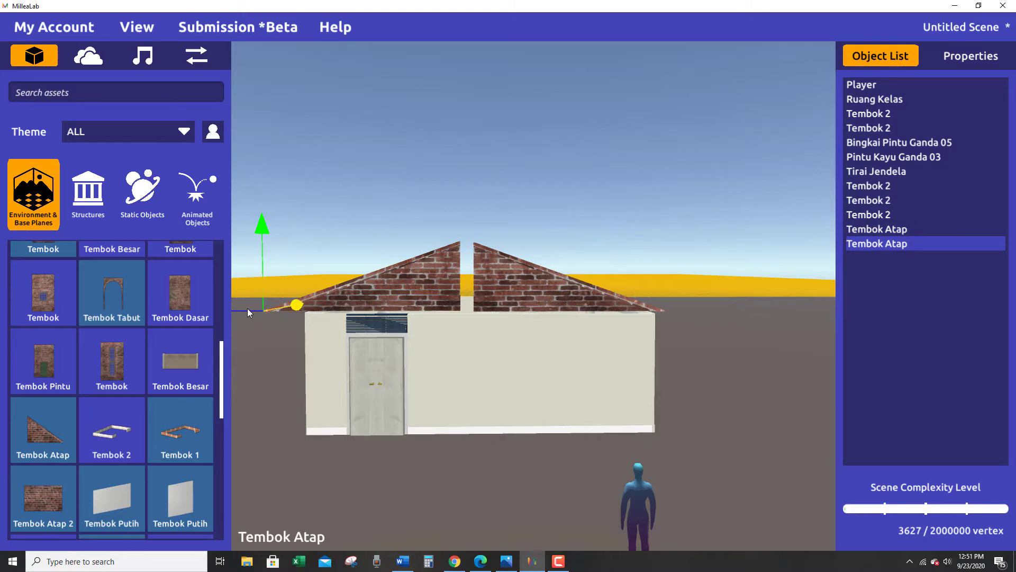
pyautogui.moveTo(261, 403); pyautogui.dragTo(359, 347, button='right')
pyautogui.moveTo(339, 313); pyautogui.dragTo(343, 316)
pyautogui.moveTo(393, 360); pyautogui.dragTo(501, 367, button='right')
# Slide the two Tembok Atap roof walls along the front wall until their vertical edges meet in a closed peak.
pyautogui.click(643, 295)
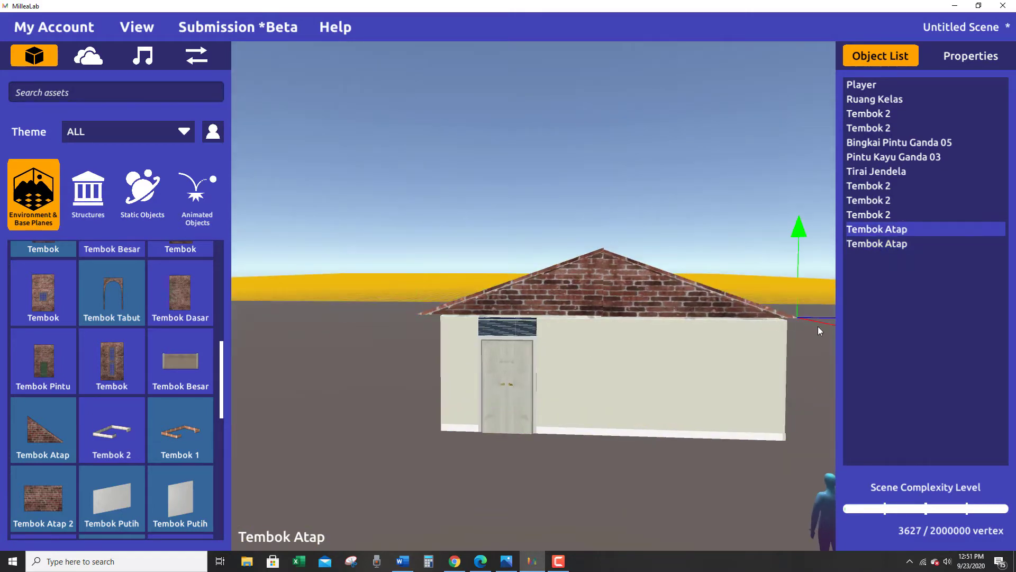
pyautogui.moveTo(818, 328); pyautogui.dragTo(655, 324, button='right')
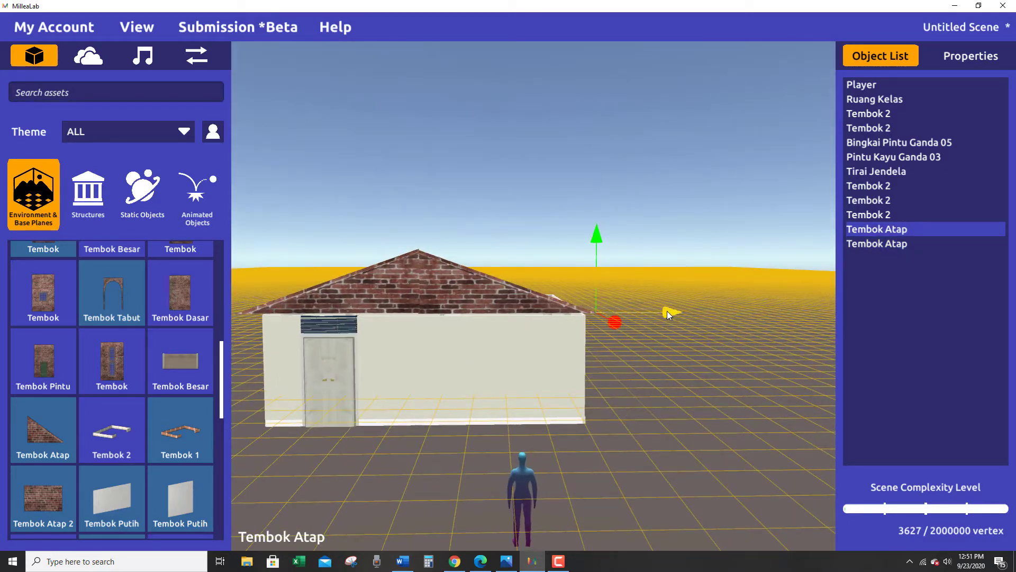
pyautogui.moveTo(667, 311); pyautogui.dragTo(668, 310)
pyautogui.click(376, 301)
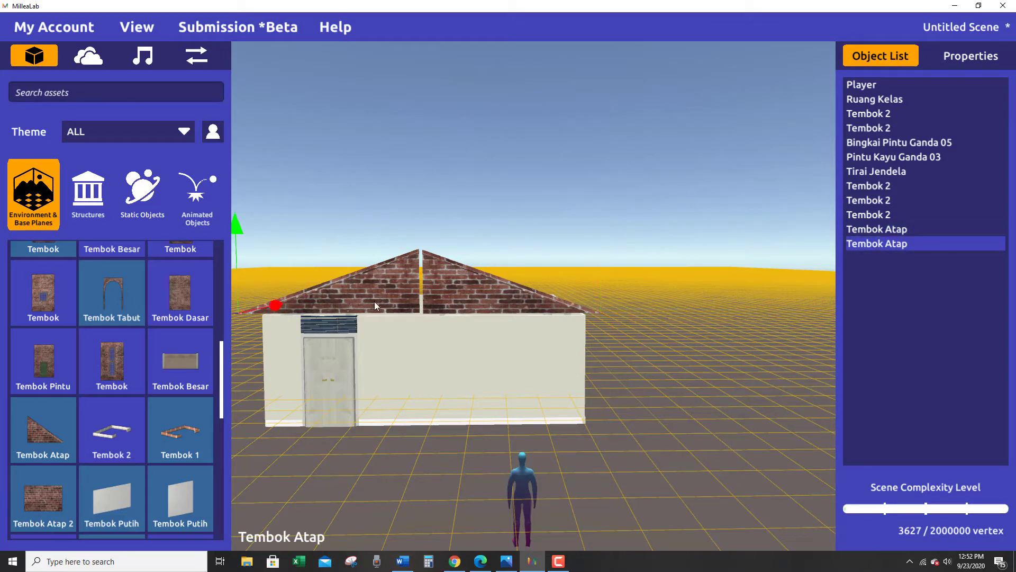
pyautogui.moveTo(252, 311); pyautogui.dragTo(297, 319, button='right')
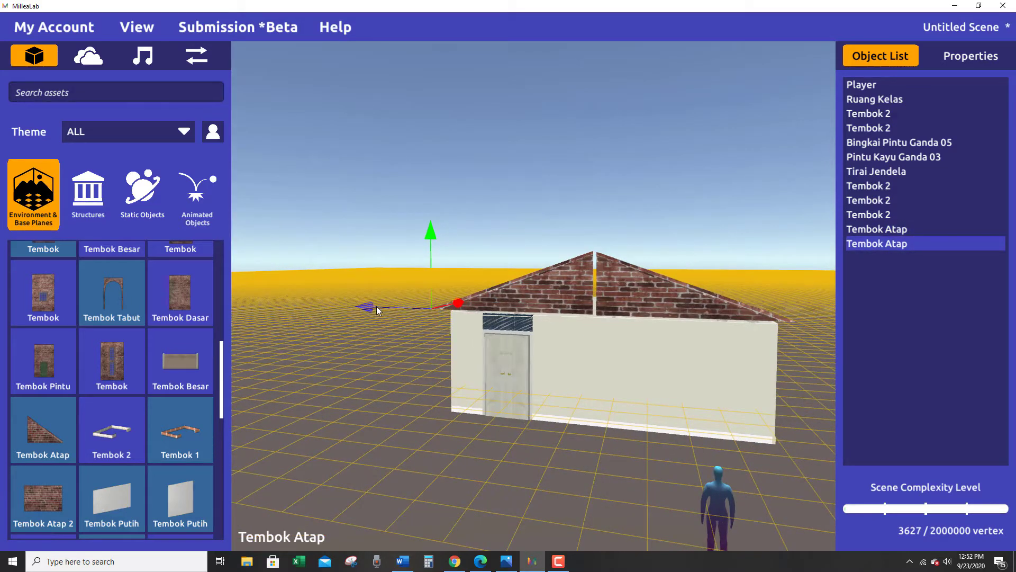
pyautogui.moveTo(358, 307); pyautogui.dragTo(360, 307)
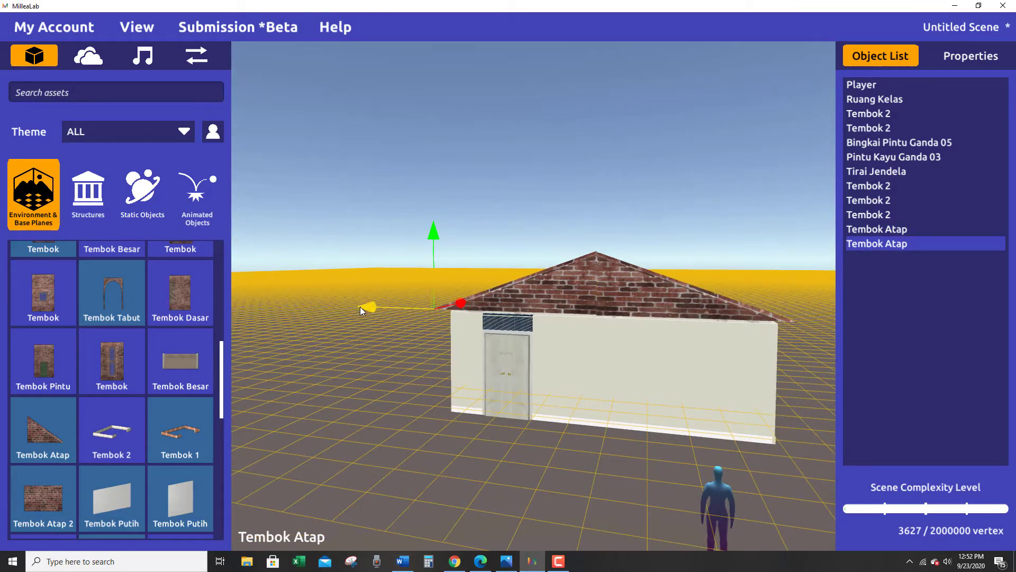
# Fine-tune the height of both front Tembok Atap roof walls so that they sit level on the wall's top edge.
pyautogui.moveTo(522, 385); pyautogui.dragTo(517, 389, button='right')
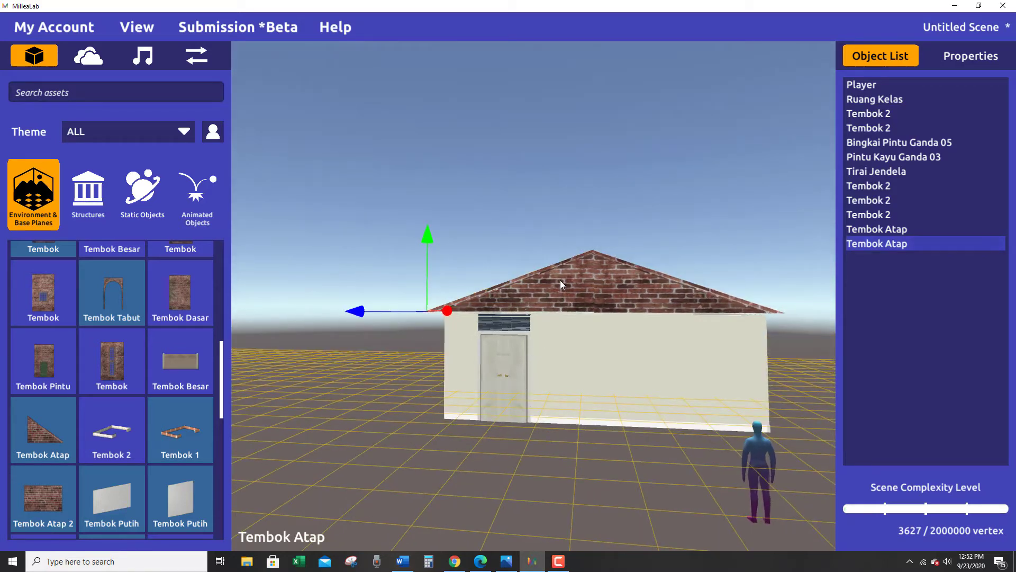
pyautogui.moveTo(429, 241); pyautogui.dragTo(429, 243)
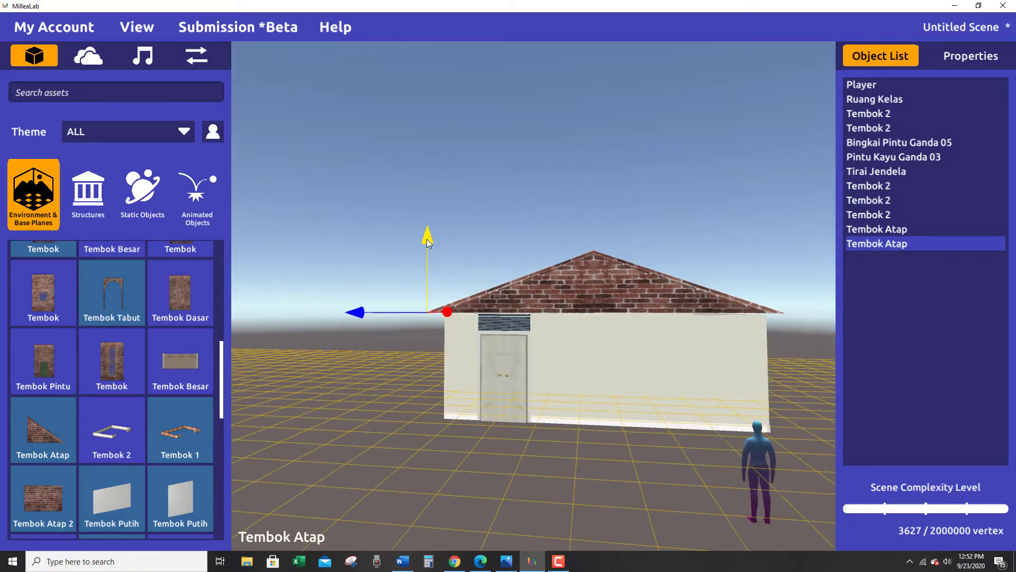
pyautogui.moveTo(500, 364)
pyautogui.mouseDown(button='right')
pyautogui.moveTo(497, 390)
pyautogui.moveTo(496, 345)
pyautogui.mouseUp(button='right')
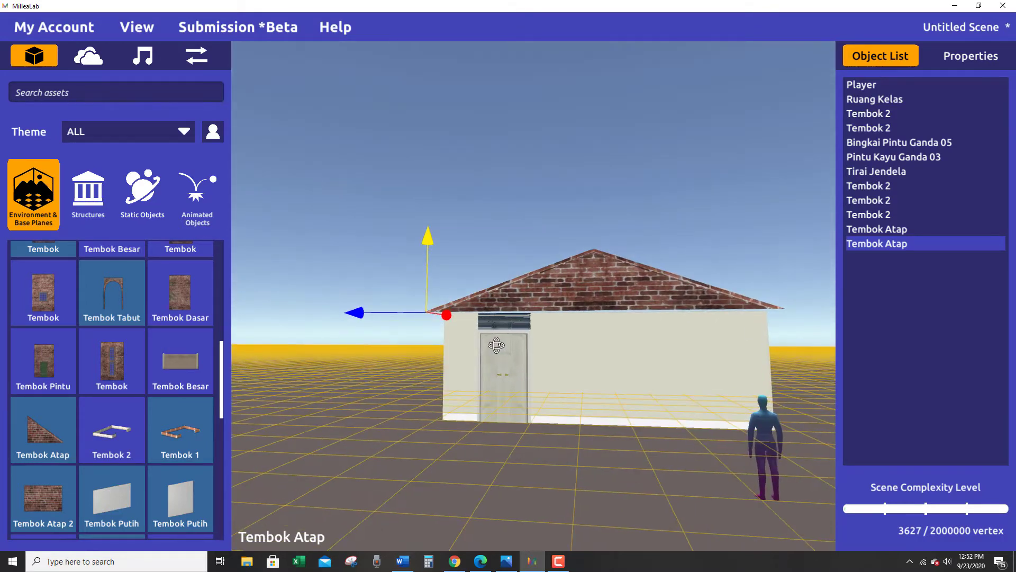
pyautogui.click(637, 273)
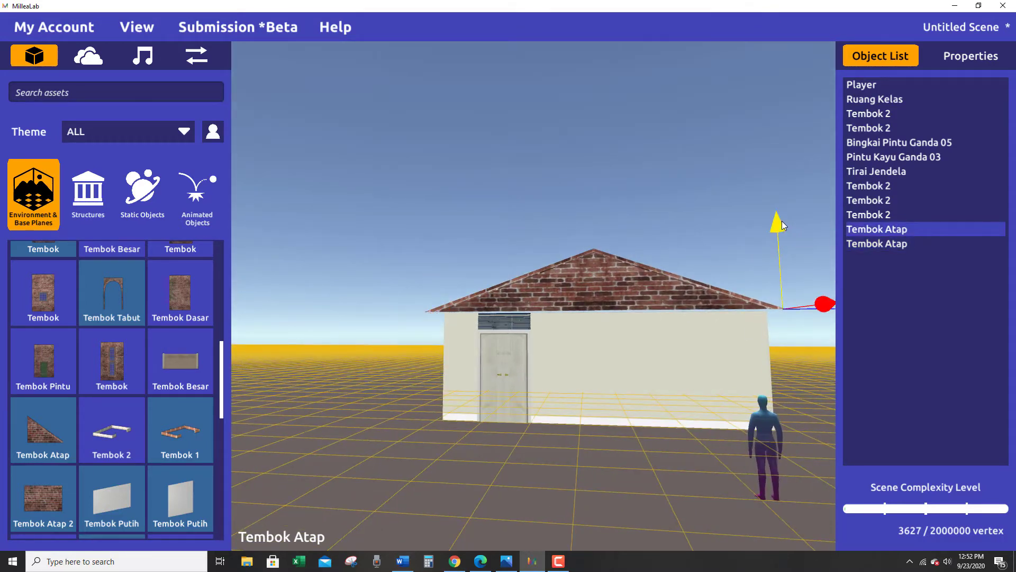
pyautogui.moveTo(782, 221); pyautogui.dragTo(783, 226)
pyautogui.moveTo(784, 227); pyautogui.dragTo(720, 347, button='right')
pyautogui.click(373, 291)
pyautogui.moveTo(414, 375); pyautogui.dragTo(429, 352, button='right')
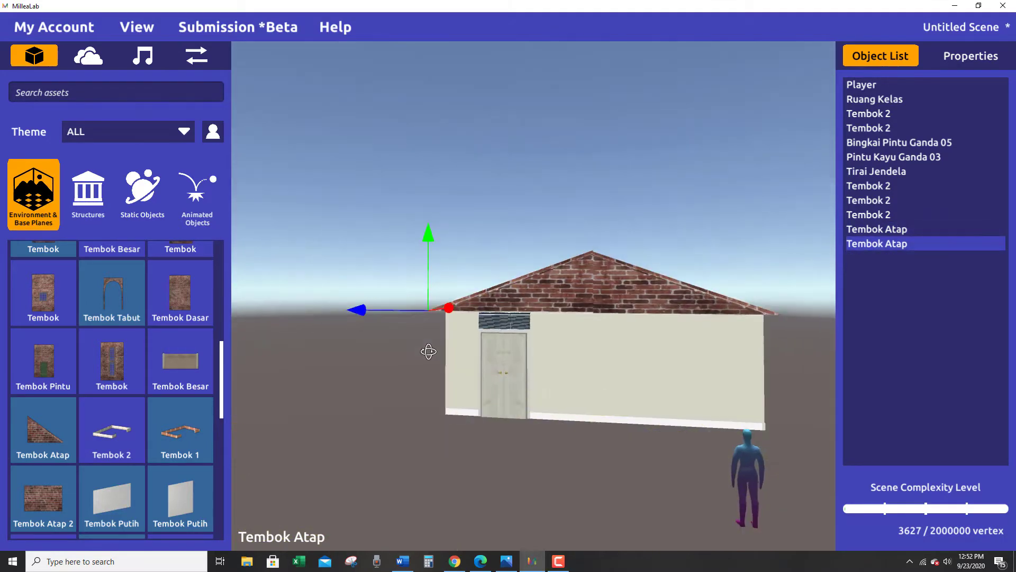
pyautogui.moveTo(430, 231); pyautogui.dragTo(430, 238)
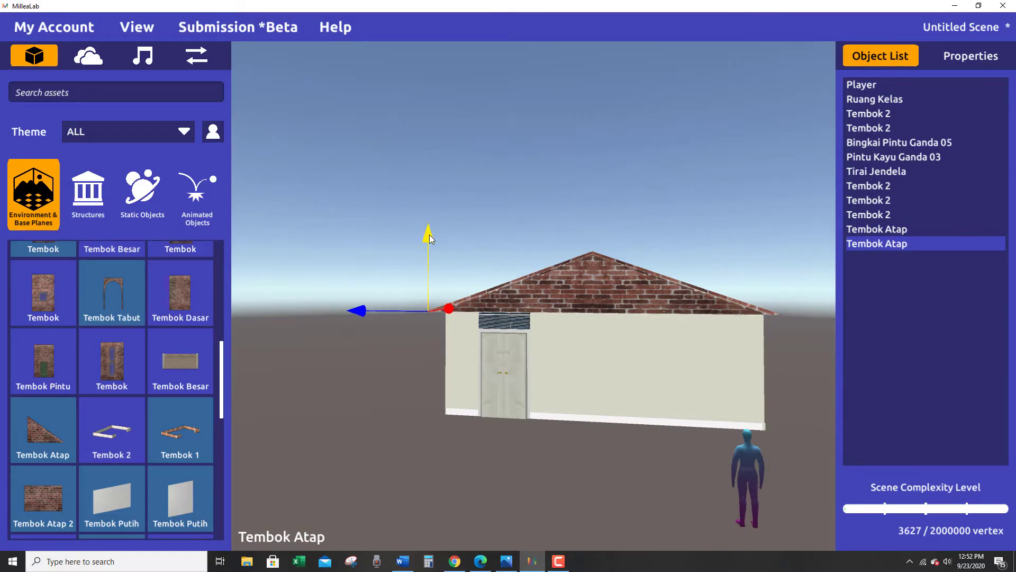
# Nudge the door-side Tembok Atap slightly outward, perpendicular to the front wall, to line it up with the other half.
pyautogui.moveTo(430, 234); pyautogui.dragTo(569, 494, button='right')
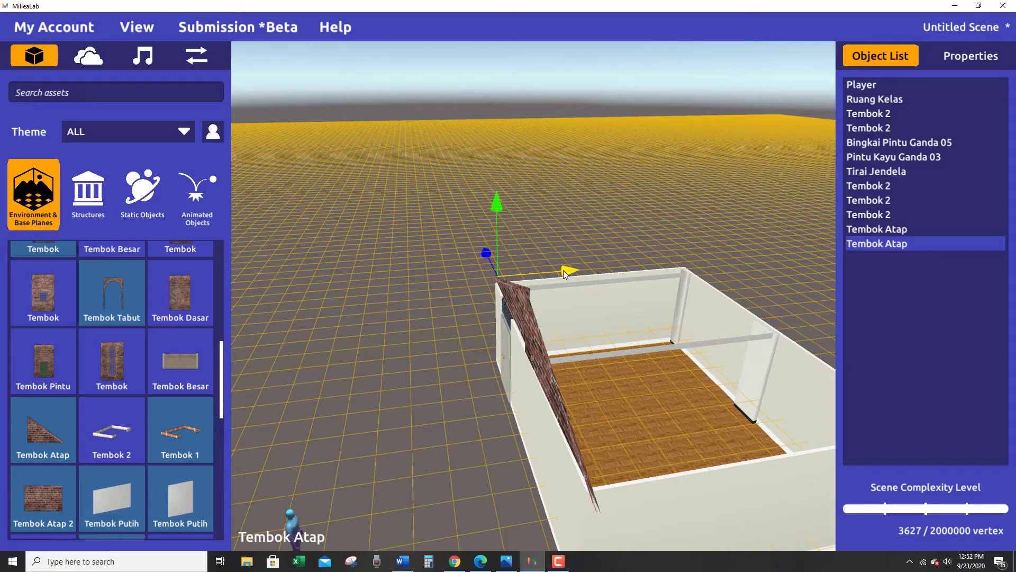
pyautogui.moveTo(564, 273); pyautogui.dragTo(563, 274)
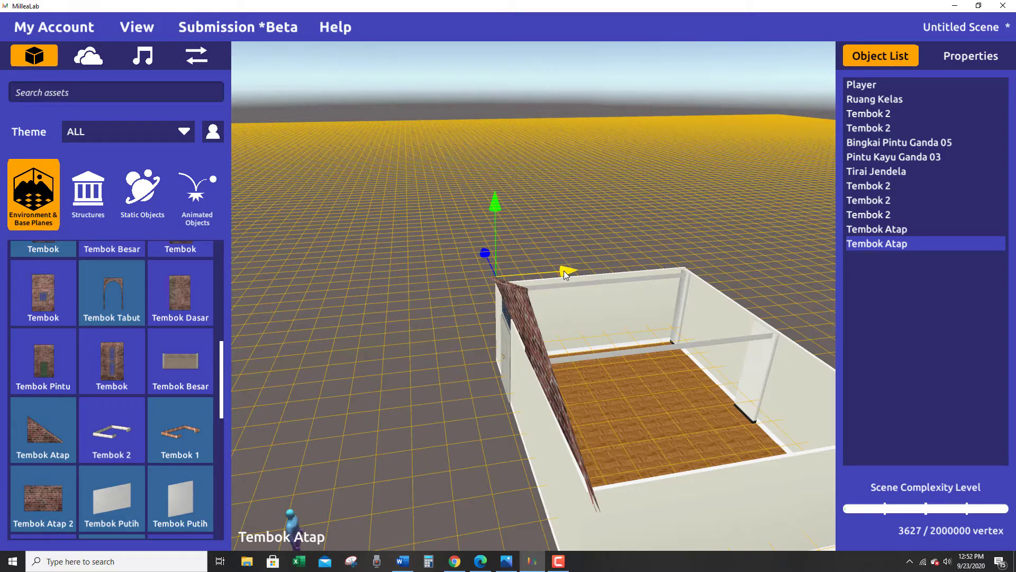
pyautogui.moveTo(564, 271); pyautogui.dragTo(563, 272)
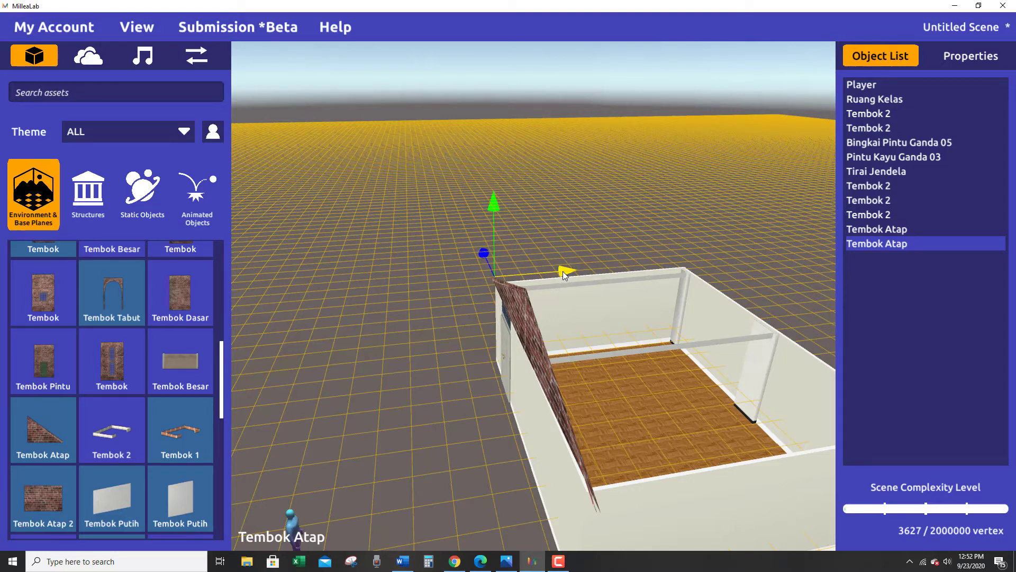
pyautogui.moveTo(460, 446); pyautogui.dragTo(240, 460, button='right')
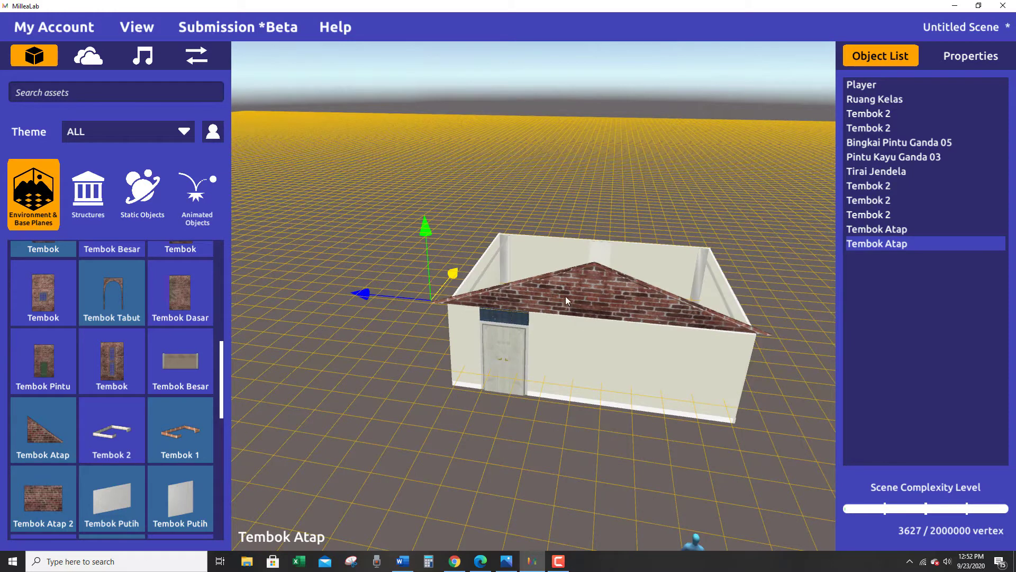
# Duplicate both front Tembok Atap roof walls together and shift the copies perpendicular to the front wall, away from the originals.
pyautogui.keyDown('shift'); pyautogui.click(655, 302); pyautogui.keyUp('shift')
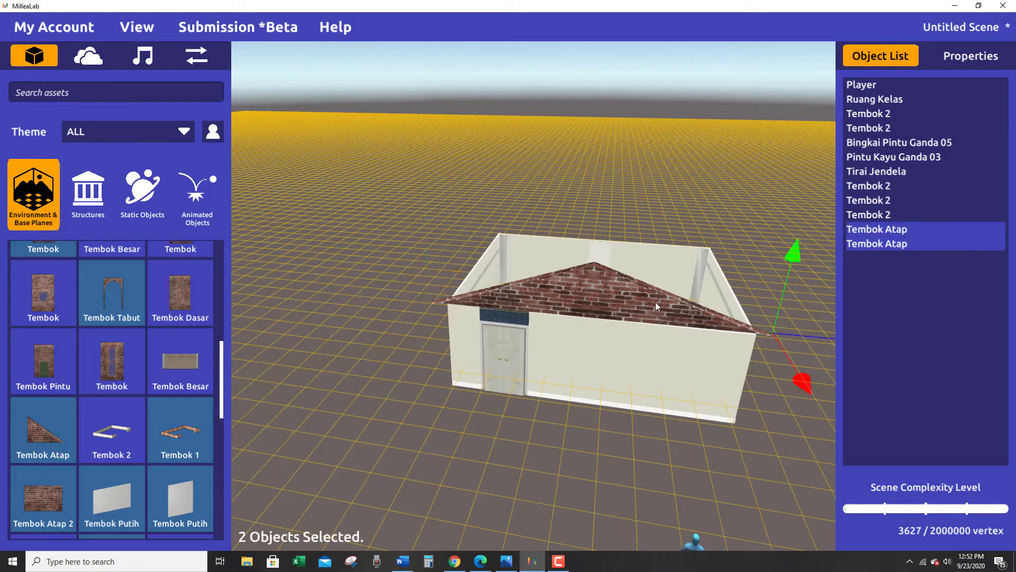
pyautogui.hotkey('ctrl', 'd')
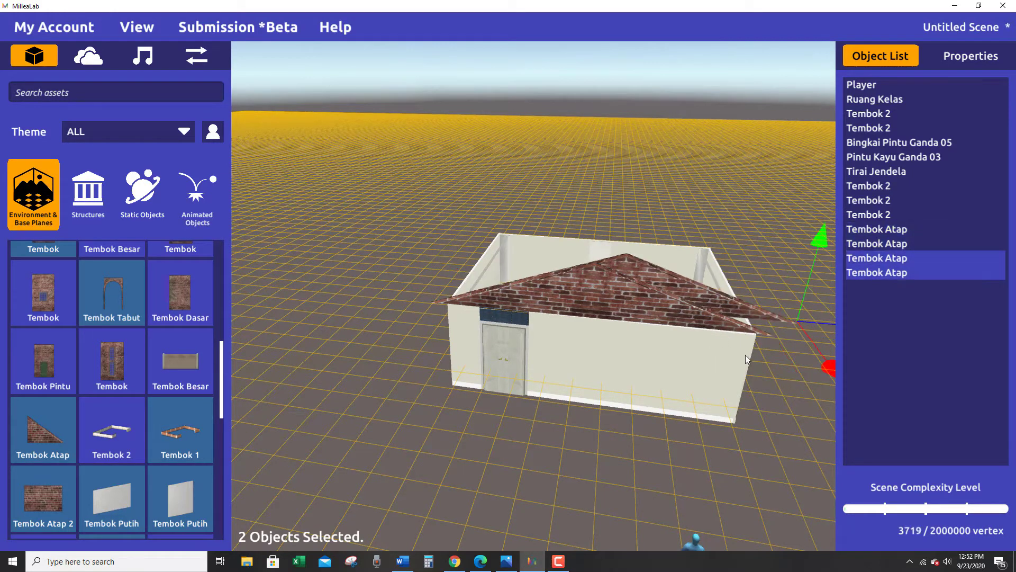
pyautogui.moveTo(745, 355); pyautogui.dragTo(420, 427, button='right')
pyautogui.moveTo(421, 410)
pyautogui.mouseDown()
pyautogui.moveTo(444, 393)
pyautogui.moveTo(410, 417)
pyautogui.mouseUp()
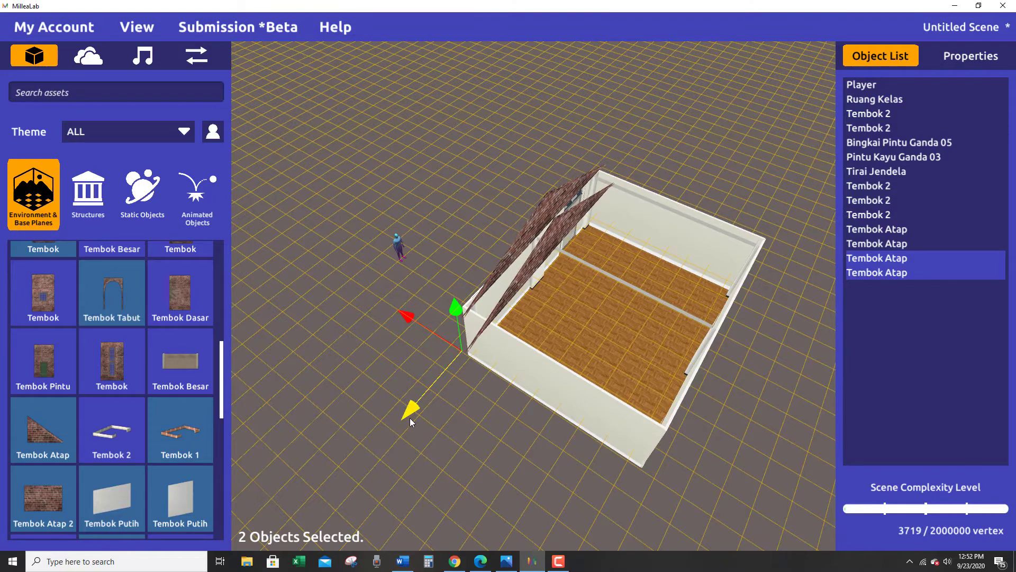
pyautogui.moveTo(409, 316); pyautogui.dragTo(466, 345)
pyautogui.moveTo(649, 383); pyautogui.dragTo(824, 380, button='right')
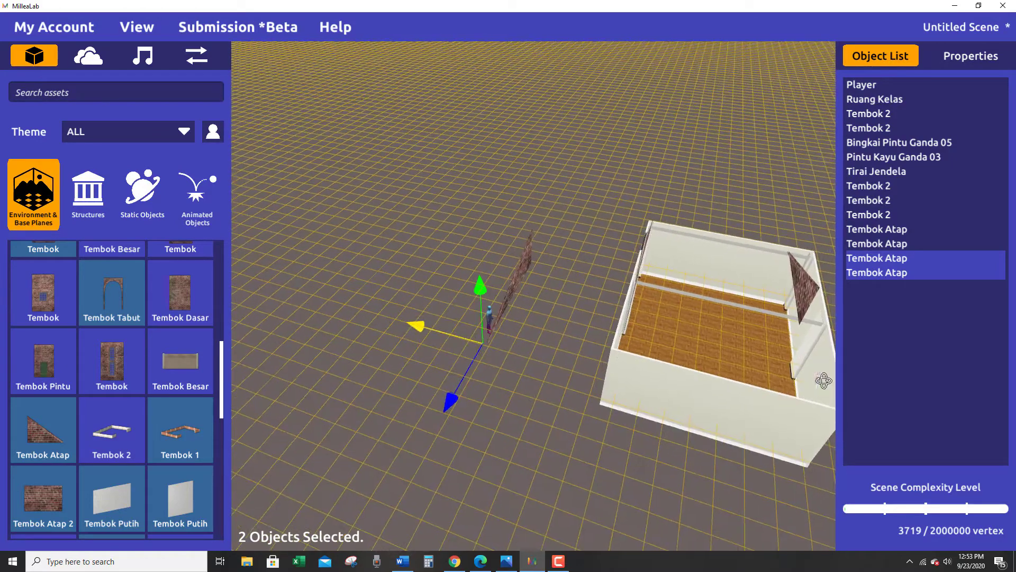
# Lower the copied Tembok Atap inside the room to wall height and shift it outward onto the back wall's top edge.
pyautogui.click(812, 287)
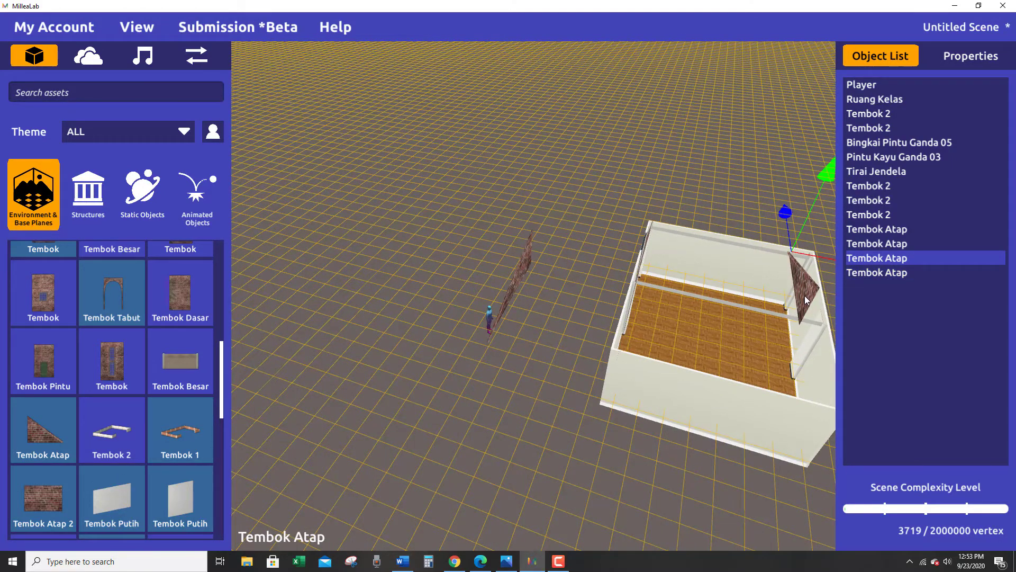
pyautogui.moveTo(806, 300); pyautogui.dragTo(685, 333, button='right')
pyautogui.scroll(5, 810, 306)
pyautogui.scroll(-1, 686, 419)
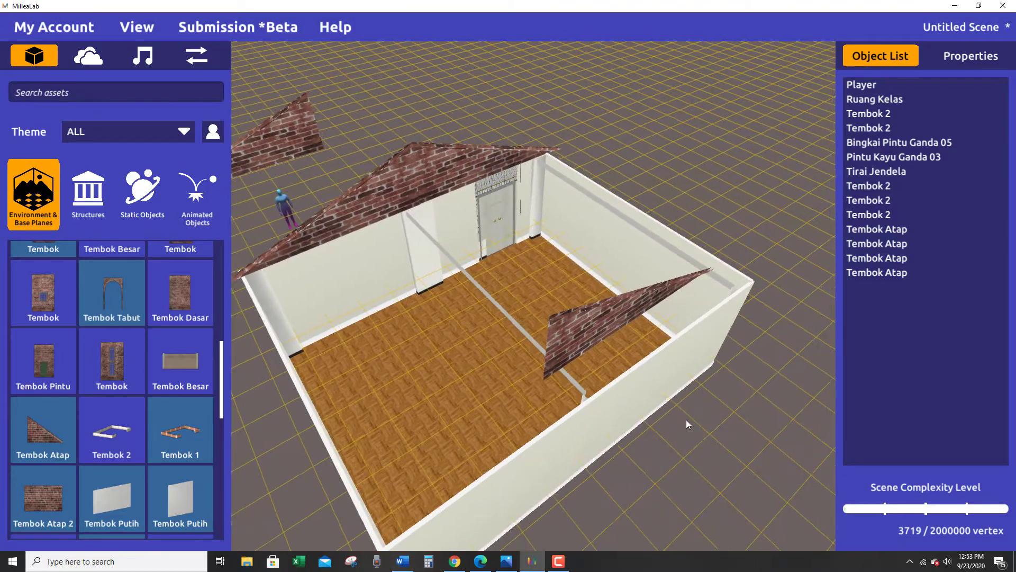
pyautogui.moveTo(686, 419); pyautogui.dragTo(514, 278, button='right')
pyautogui.click(635, 307)
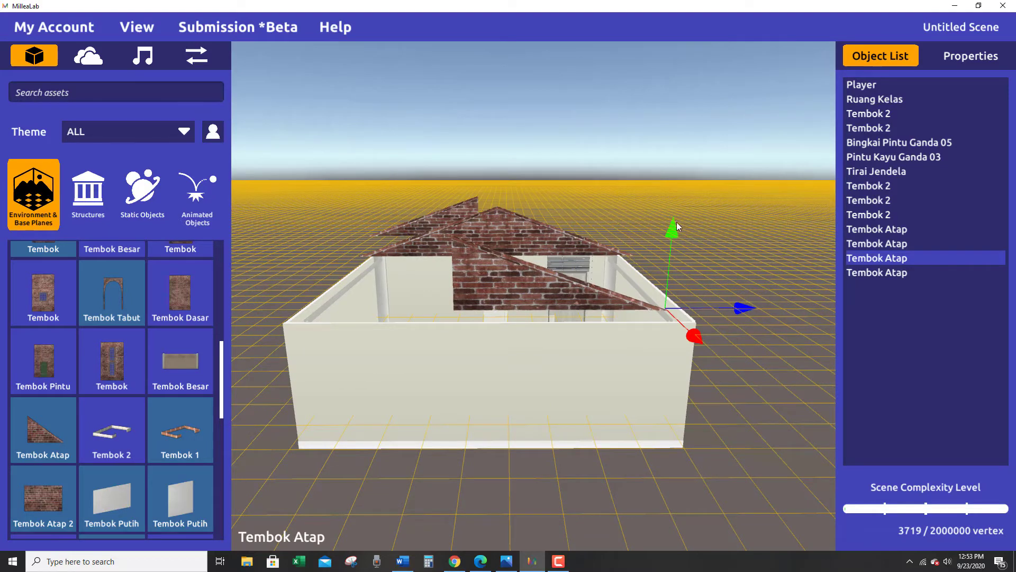
pyautogui.moveTo(677, 221); pyautogui.dragTo(666, 291)
pyautogui.moveTo(681, 342); pyautogui.dragTo(461, 331, button='right')
pyautogui.moveTo(570, 366); pyautogui.dragTo(545, 372)
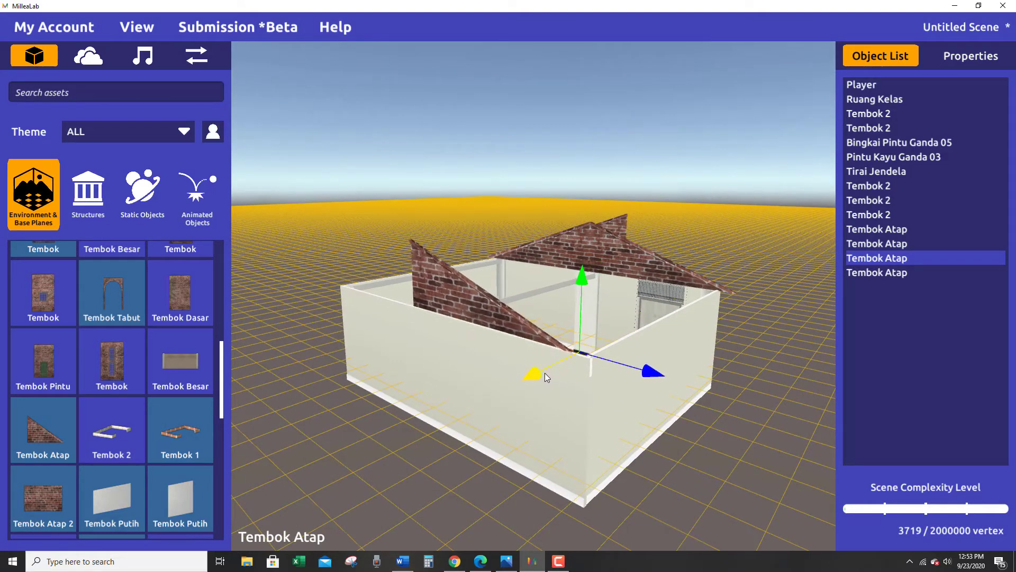
# Slide the copied Tembok Atap along the back wall until its pointed end overhangs the corner on the door side.
pyautogui.moveTo(551, 373); pyautogui.dragTo(714, 366, button='right')
pyautogui.moveTo(690, 324); pyautogui.dragTo(706, 322)
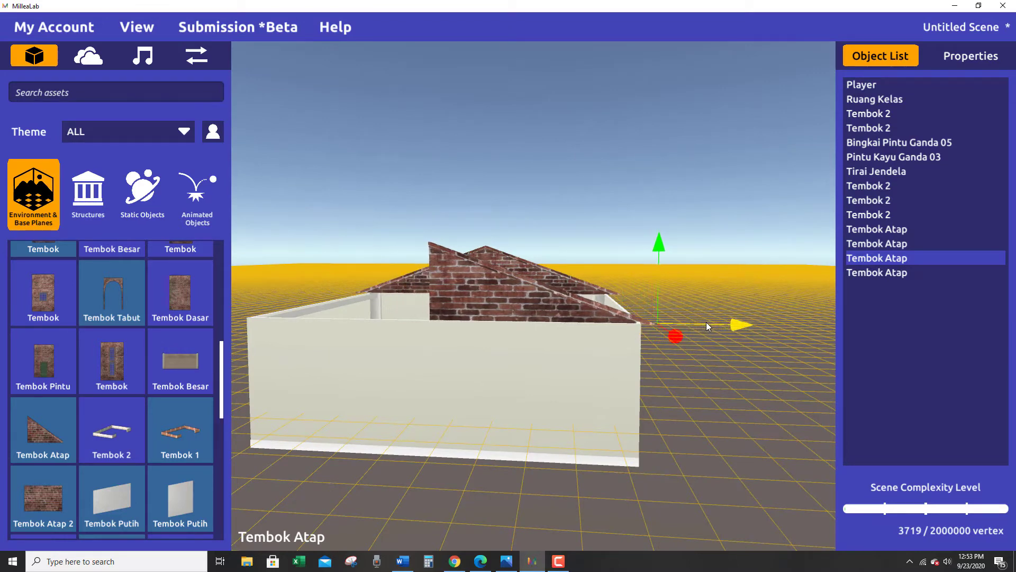
pyautogui.moveTo(666, 387); pyautogui.dragTo(609, 532, button='right')
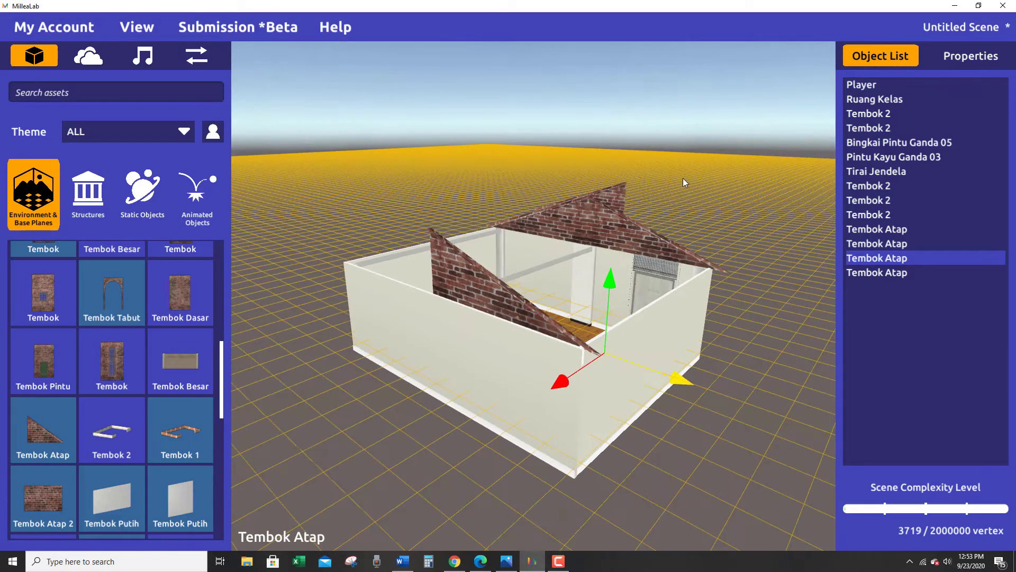
# Move the other copied Tembok Atap onto the back wall and slide it against the first copy to close the peak.
pyautogui.click(621, 189)
pyautogui.moveTo(561, 202); pyautogui.dragTo(452, 261)
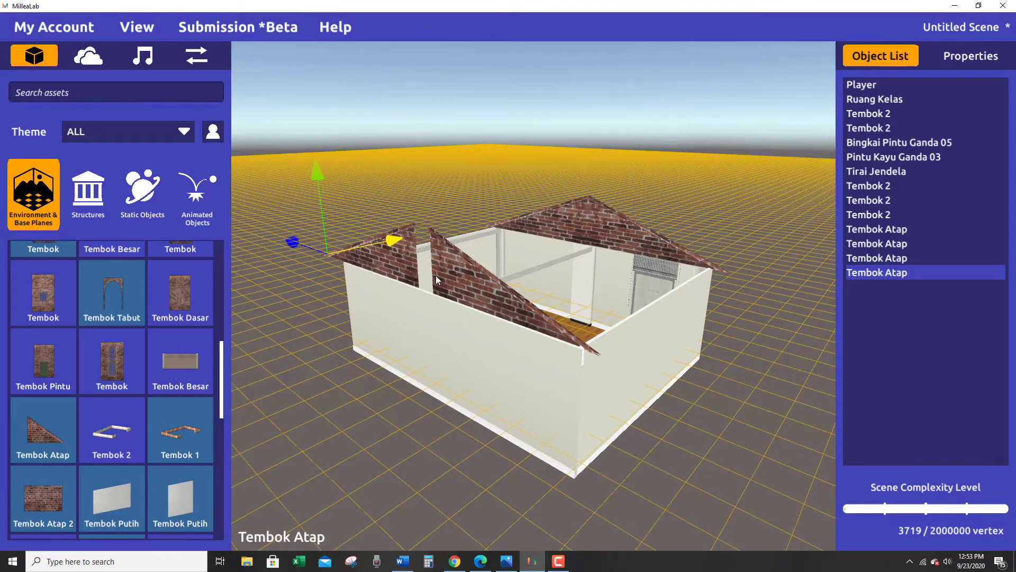
pyautogui.moveTo(436, 275); pyautogui.dragTo(514, 332, button='right')
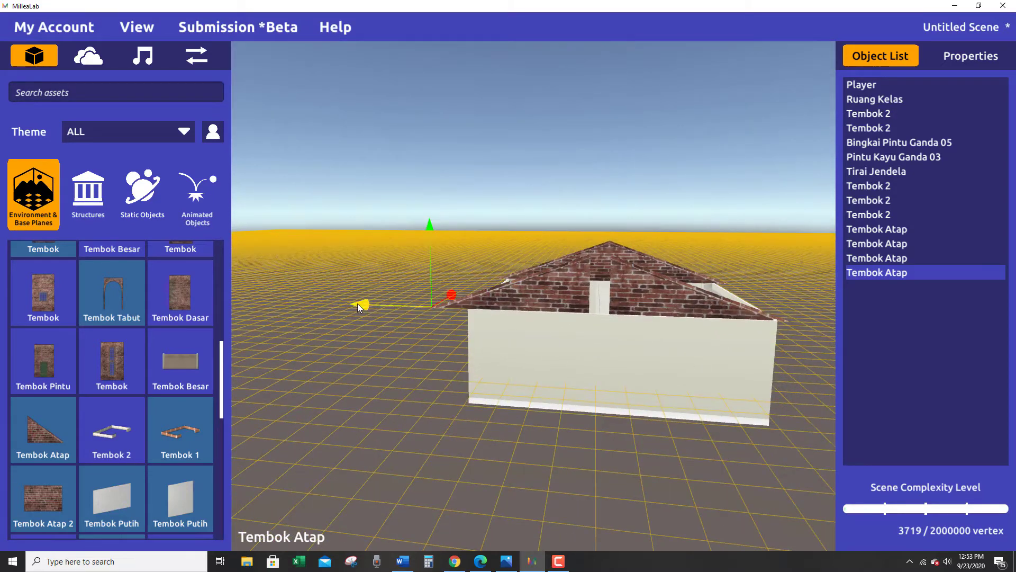
pyautogui.moveTo(357, 306); pyautogui.dragTo(365, 308)
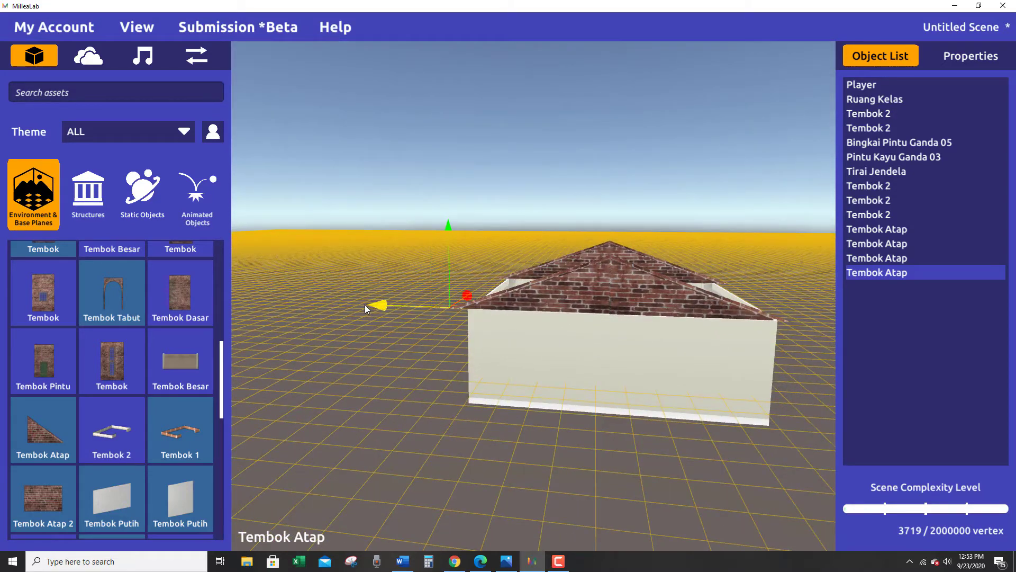
# Align the door-side copy on the back wall perpendicular to the wall with its other half, and inspect both gables.
pyautogui.moveTo(536, 414); pyautogui.dragTo(459, 391, button='right')
pyautogui.click(625, 285)
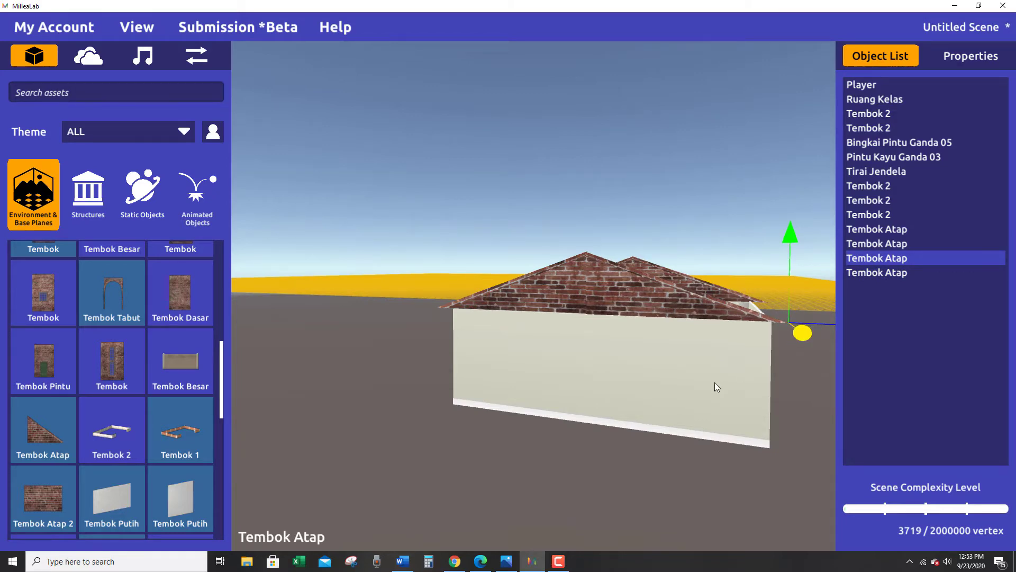
pyautogui.moveTo(715, 382); pyautogui.dragTo(650, 369, button='right')
pyautogui.moveTo(410, 303); pyautogui.dragTo(655, 457, button='right')
pyautogui.click(391, 291)
pyautogui.press('s')
pyautogui.press('a')
pyautogui.scroll(2, 647, 448)
pyautogui.moveTo(646, 448); pyautogui.dragTo(657, 459, button='middle')
pyautogui.moveTo(656, 459); pyautogui.dragTo(632, 466, button='right')
# Search the asset library for "atap" and place an Atap 4 roof panel on the ground beside the building's side wall.
pyautogui.click(72, 89)
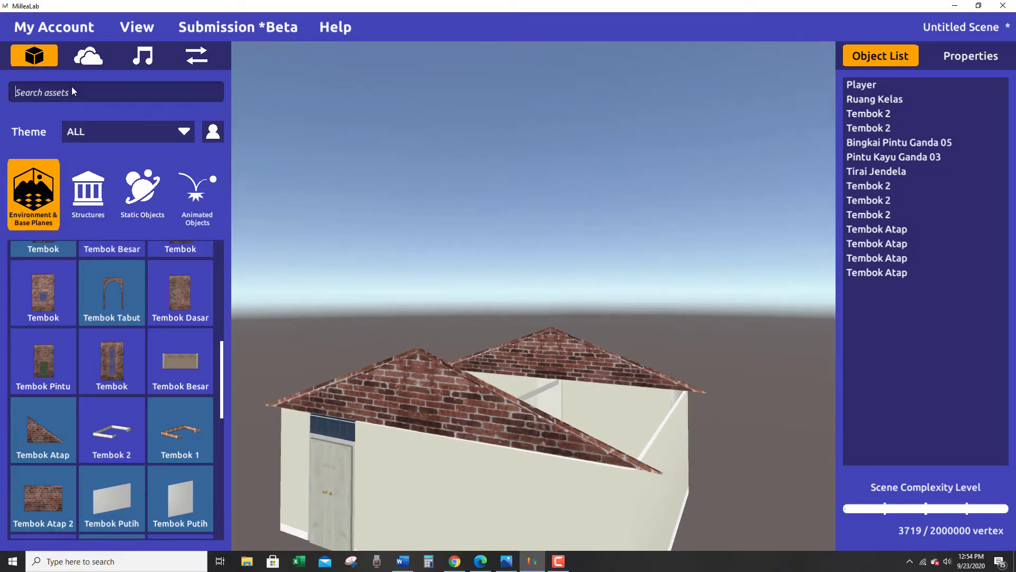
pyautogui.write('atap')
pyautogui.press('Return')
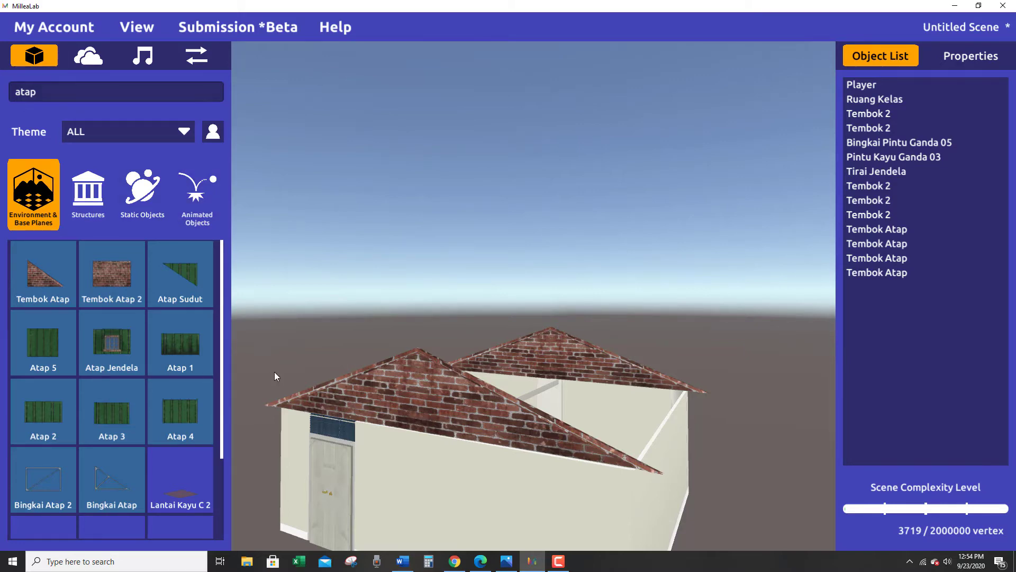
pyautogui.moveTo(275, 372); pyautogui.dragTo(122, 360, button='right')
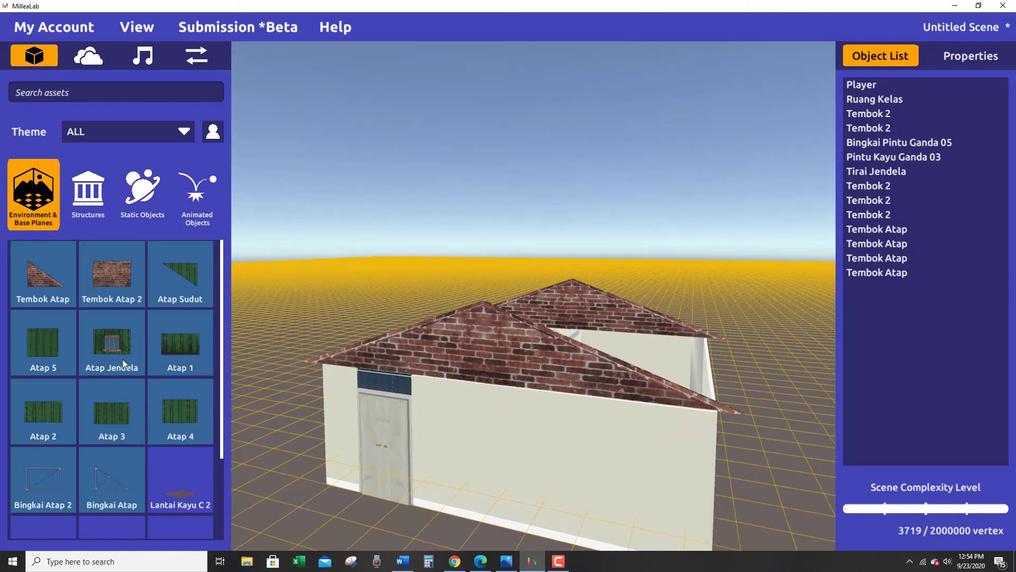
pyautogui.moveTo(449, 407); pyautogui.dragTo(101, 365)
pyautogui.moveTo(204, 423); pyautogui.dragTo(776, 459)
pyautogui.moveTo(695, 518); pyautogui.dragTo(515, 382, button='right')
pyautogui.click(510, 384)
# Raise the Atap 4 roof panel off the ground to about the height of the brick gables.
pyautogui.click(555, 265)
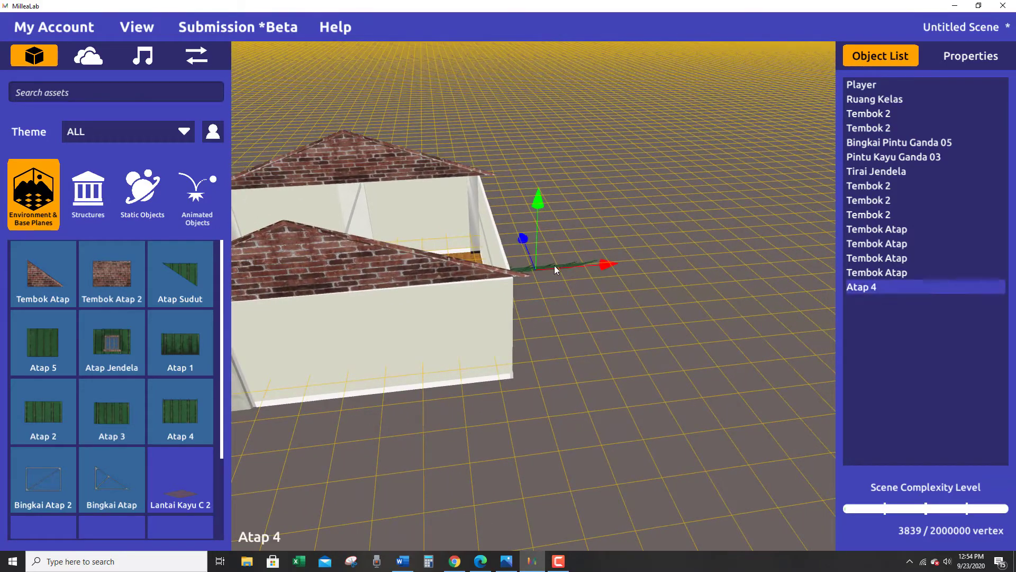
pyautogui.moveTo(539, 197); pyautogui.dragTo(531, 150)
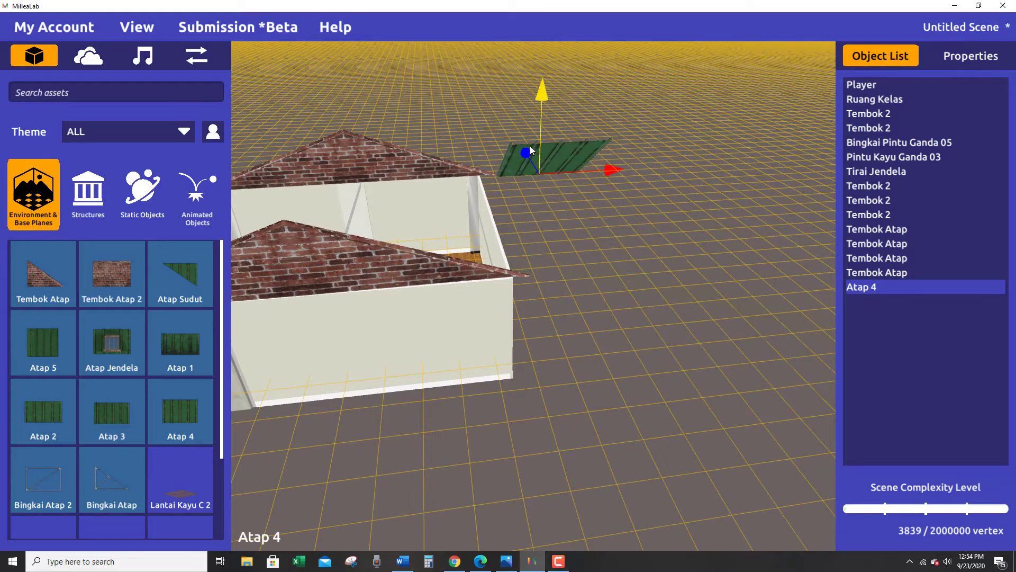
pyautogui.moveTo(635, 246); pyautogui.dragTo(429, 420, button='right')
# Rotate the Atap 4 panel about its vertical axis until its ribs run parallel to the gable walls.
pyautogui.click(479, 324)
pyautogui.click(503, 298)
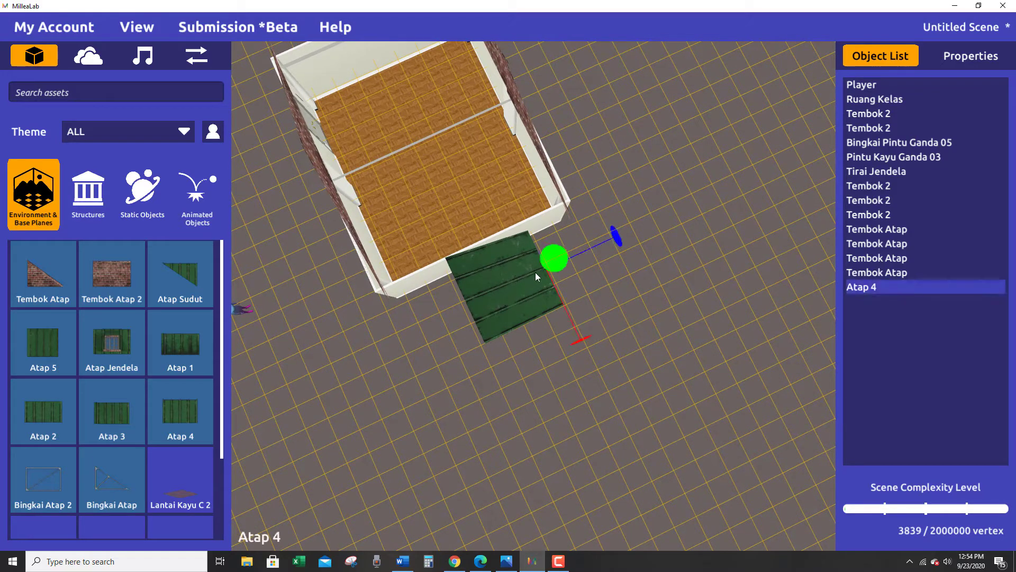
pyautogui.click(545, 253)
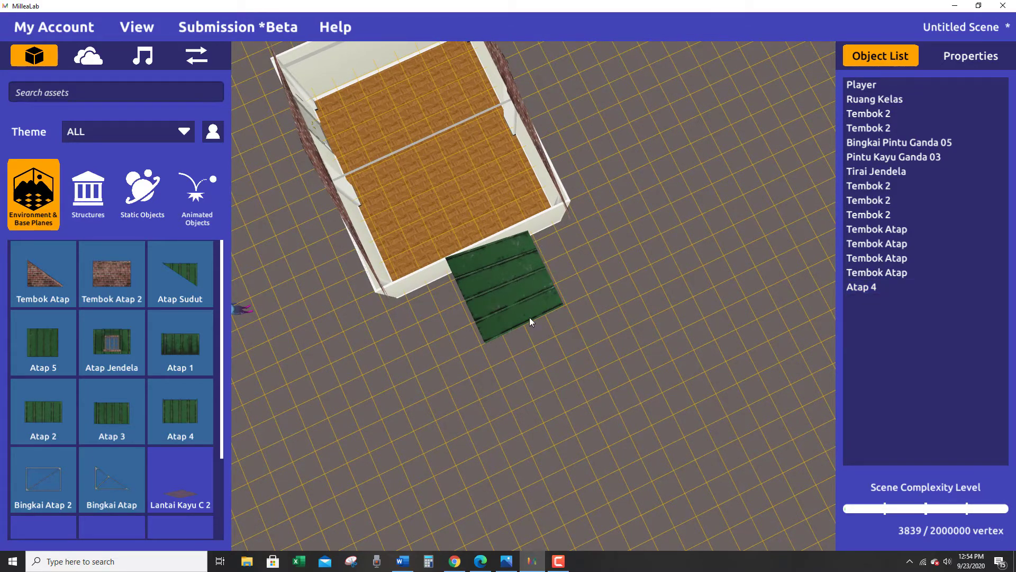
pyautogui.moveTo(531, 320); pyautogui.dragTo(524, 302, button='right')
pyautogui.click(518, 288)
pyautogui.moveTo(557, 267); pyautogui.dragTo(535, 146)
pyautogui.moveTo(444, 281)
pyautogui.mouseDown(button='right')
pyautogui.moveTo(437, 302)
pyautogui.moveTo(437, 275)
pyautogui.mouseUp(button='right')
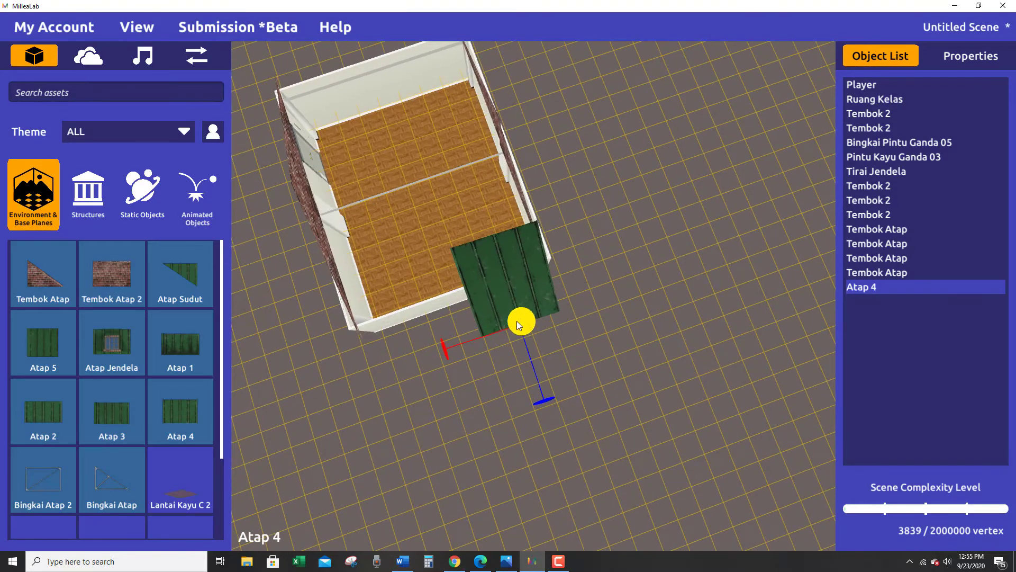
pyautogui.moveTo(518, 321); pyautogui.dragTo(521, 331)
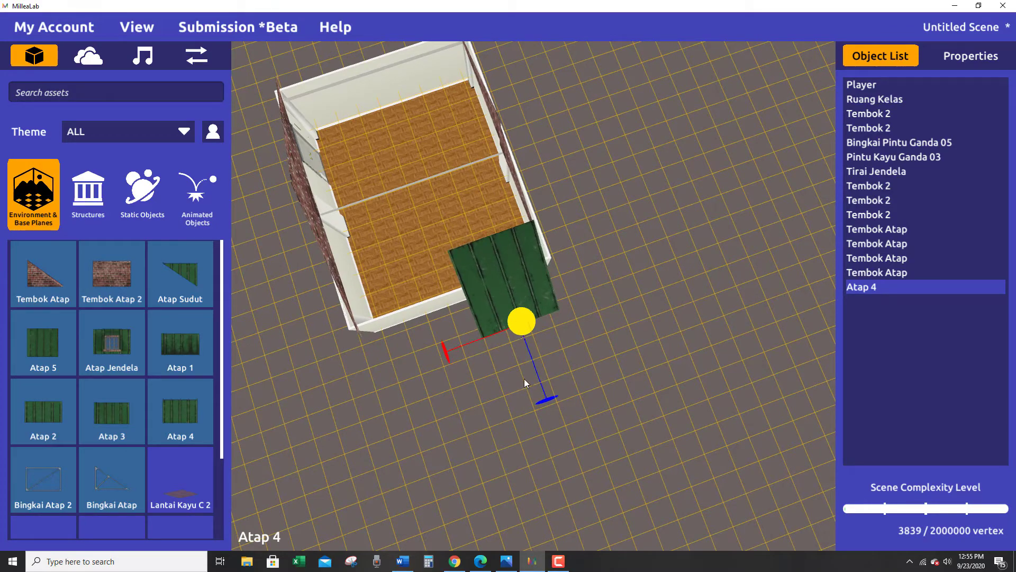
pyautogui.click(500, 412)
# Move the Atap 4 panel sideways from outside the building to over the room between the two gables.
pyautogui.moveTo(501, 412); pyautogui.dragTo(534, 553, button='right')
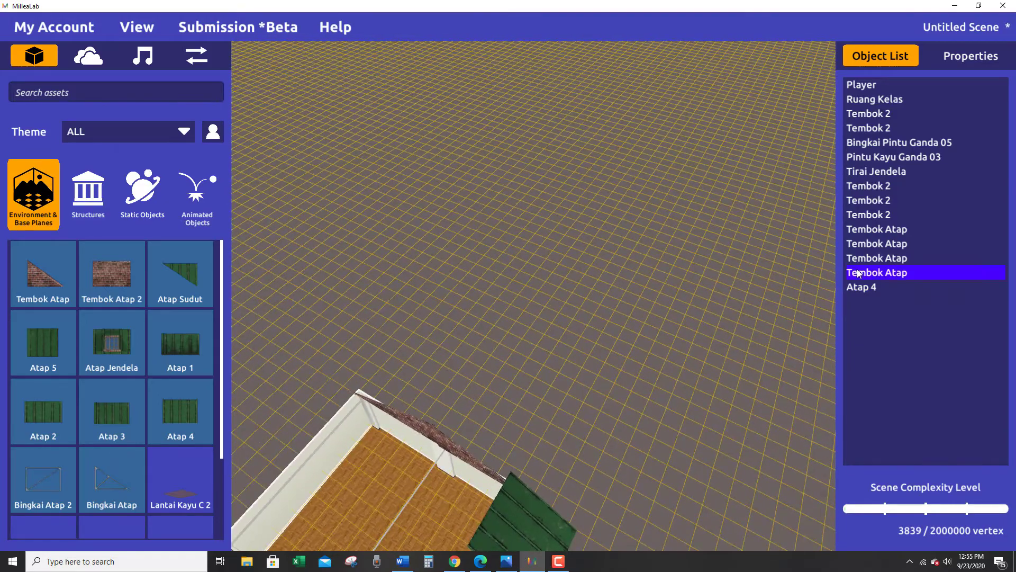
pyautogui.click(859, 273)
pyautogui.click(860, 288)
pyautogui.moveTo(580, 521); pyautogui.dragTo(682, 396, button='right')
pyautogui.click(676, 302)
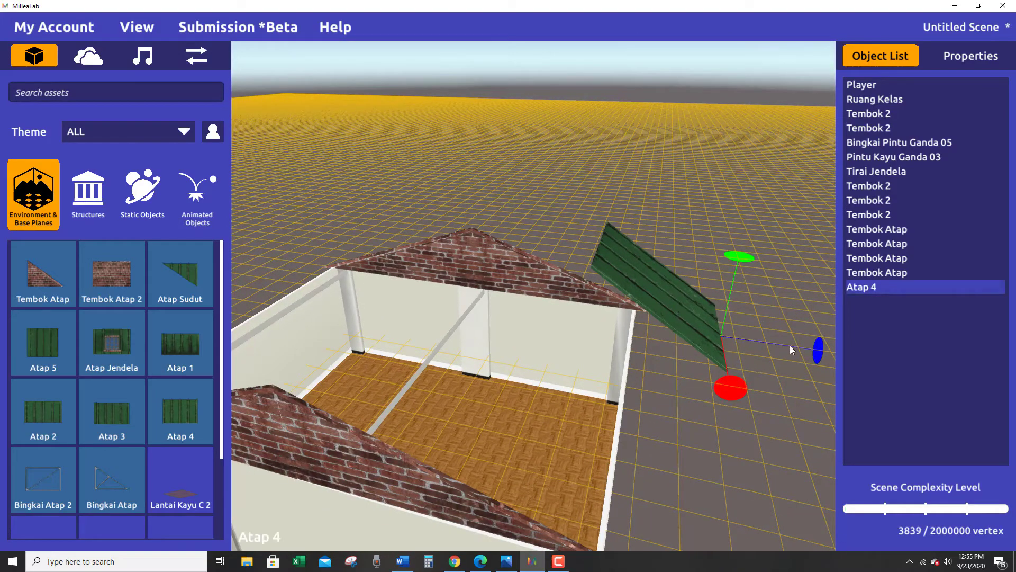
pyautogui.press('w')
pyautogui.moveTo(811, 350); pyautogui.dragTo(706, 347)
pyautogui.moveTo(630, 405); pyautogui.dragTo(675, 324, button='right')
pyautogui.click(564, 272)
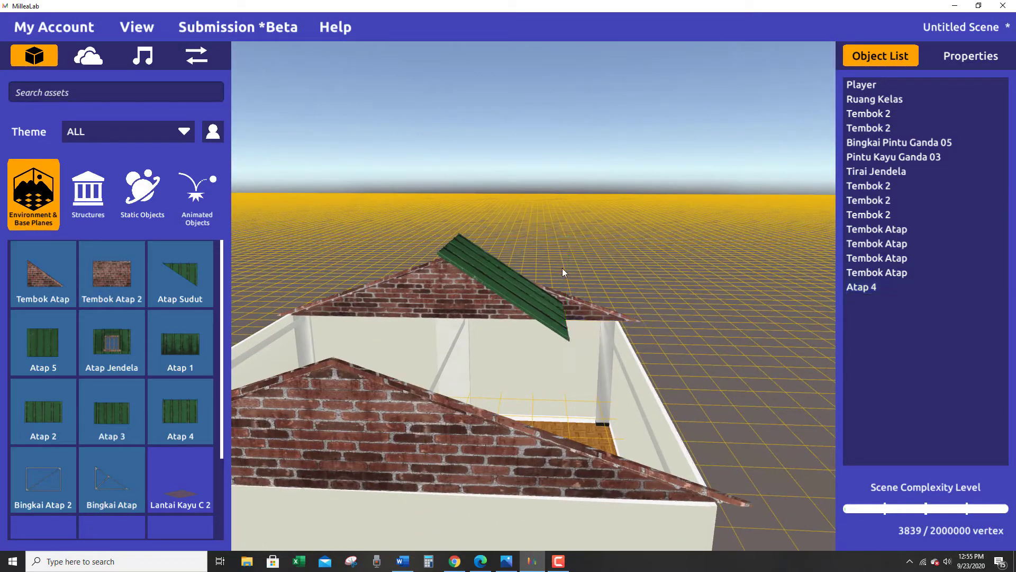
# Lower the Atap 4 panel below the gable peak and tilt it to a gentler slope.
pyautogui.click(519, 298)
pyautogui.moveTo(567, 306); pyautogui.dragTo(571, 254)
pyautogui.click(499, 304)
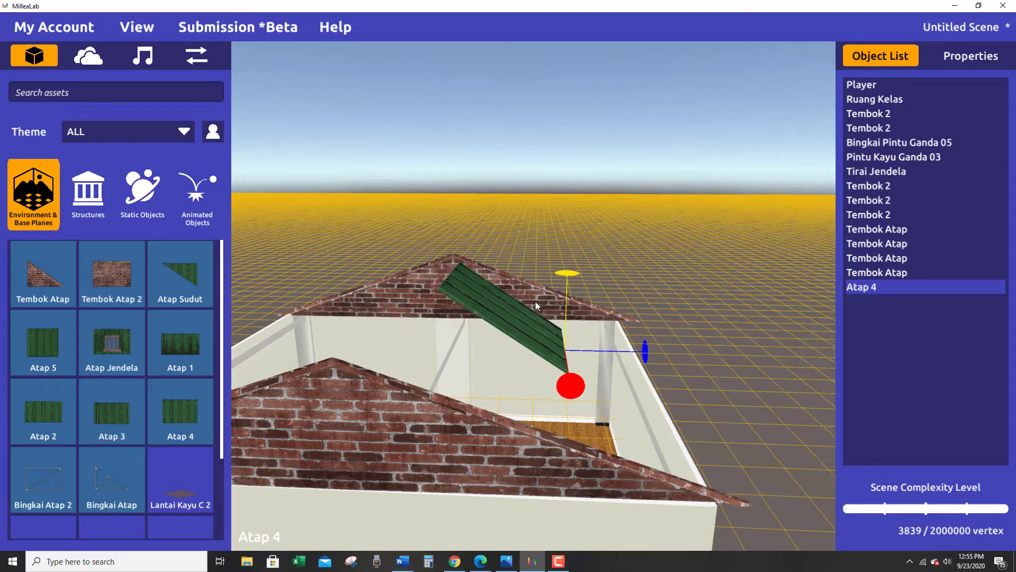
pyautogui.moveTo(568, 385); pyautogui.dragTo(536, 521)
pyautogui.press('w')
pyautogui.click(587, 445)
pyautogui.click(550, 367)
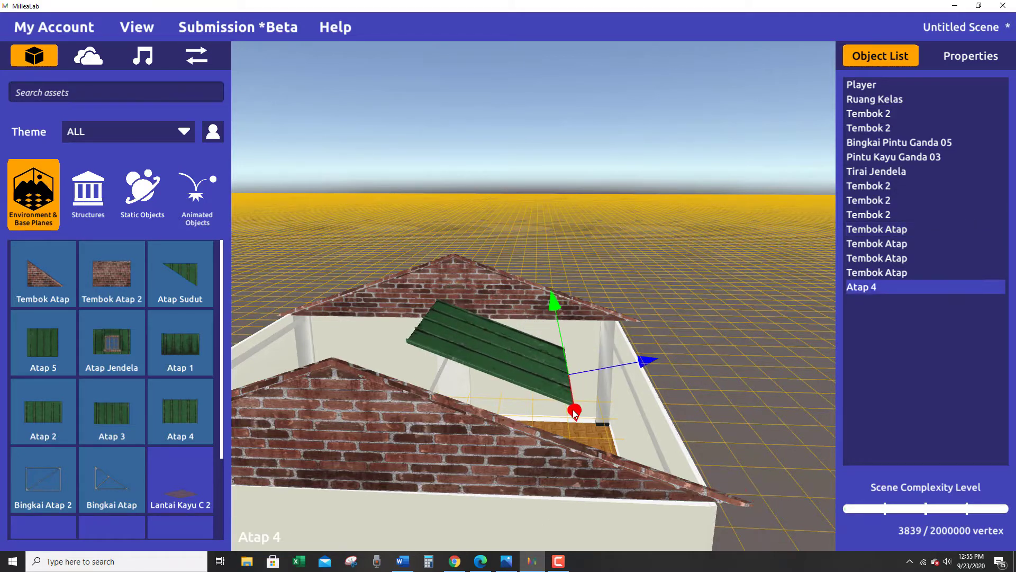
# Move the Atap 4 panel up against the door-side gable and fine-tune its height and tilt to the gable's slope.
pyautogui.moveTo(575, 412); pyautogui.dragTo(533, 561)
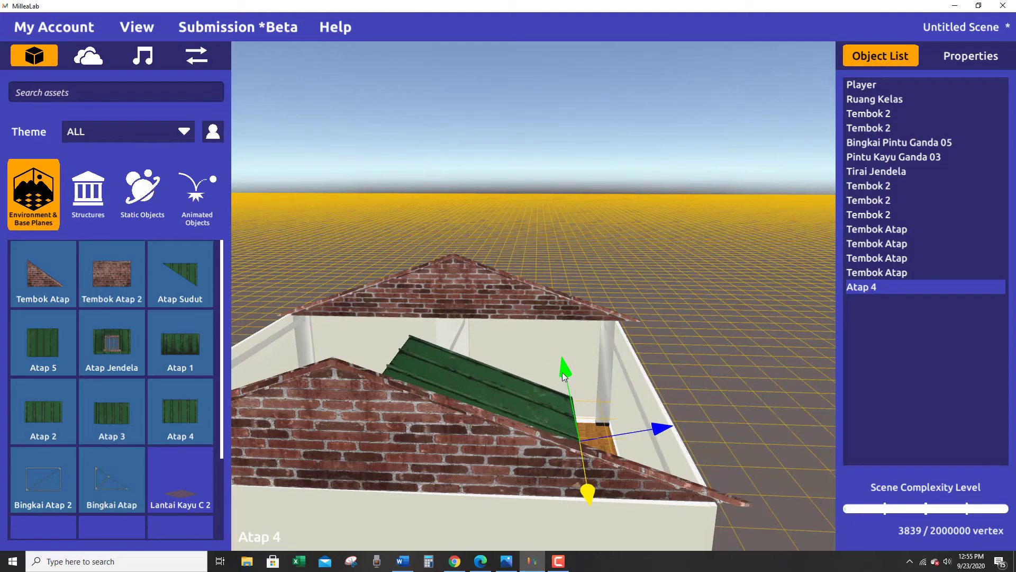
pyautogui.moveTo(562, 372); pyautogui.dragTo(527, 331)
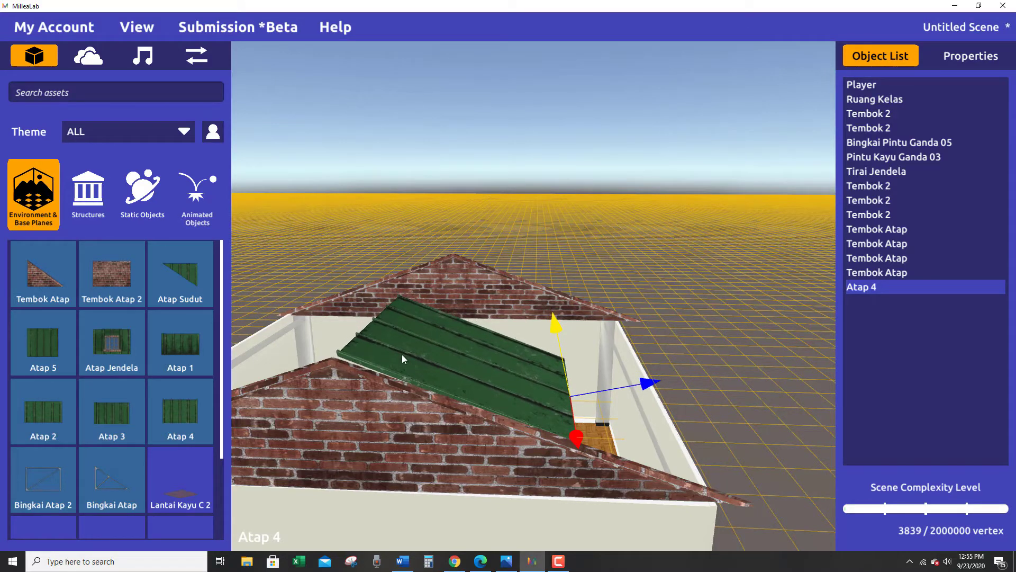
pyautogui.press('e')
pyautogui.moveTo(583, 443); pyautogui.dragTo(585, 444)
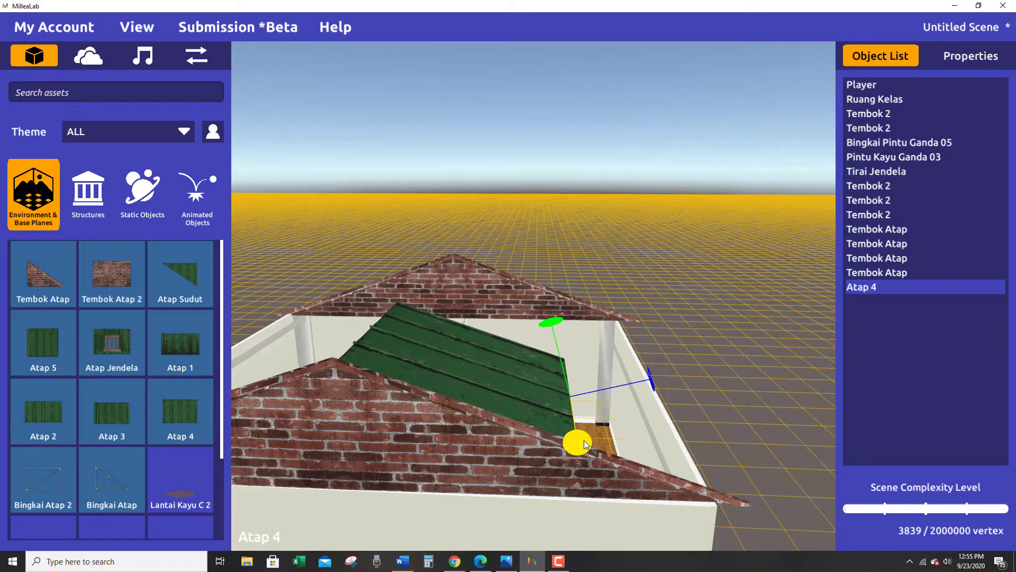
# Slide the Atap 4 panel toward the door side until its edge overhangs the outer face of the gable.
pyautogui.moveTo(582, 441); pyautogui.dragTo(485, 478, button='right')
pyautogui.press('w')
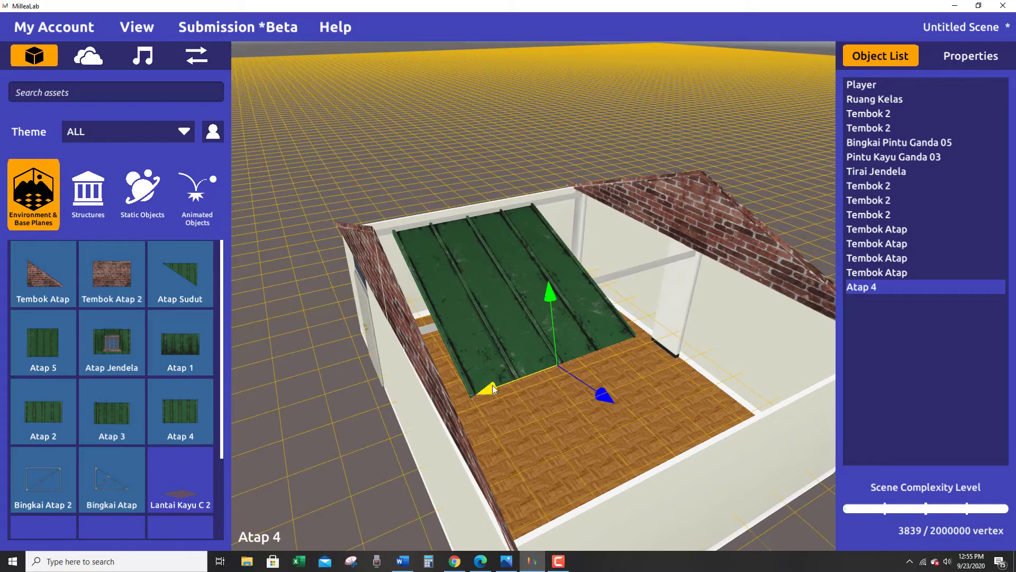
pyautogui.moveTo(492, 385); pyautogui.dragTo(443, 412)
pyautogui.moveTo(442, 412); pyautogui.dragTo(589, 379, button='right')
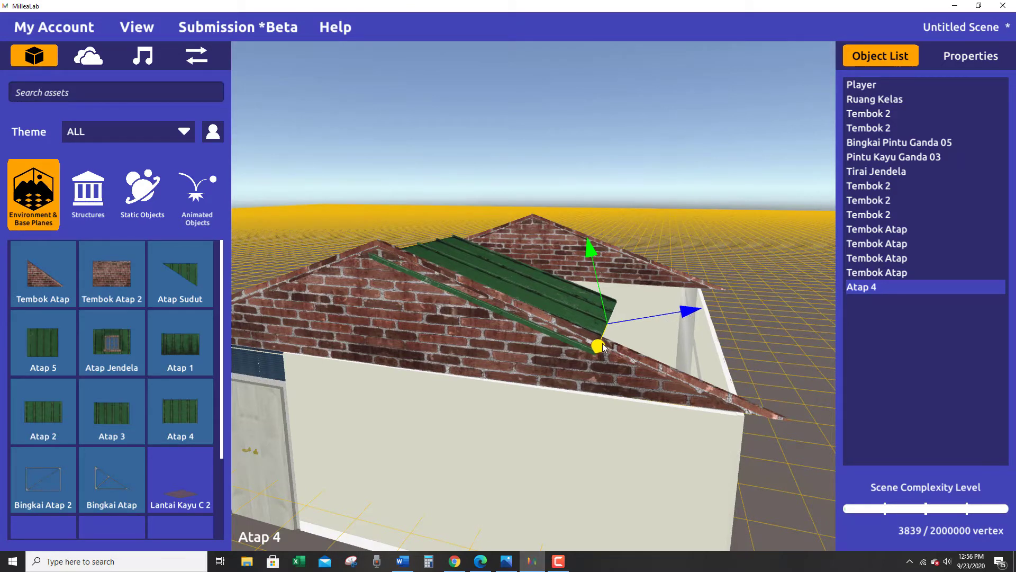
# Slide the Atap 4 panel back from the outer face of the door-side gable, raise it slightly and nudge it toward the ridge.
pyautogui.moveTo(603, 351); pyautogui.dragTo(605, 346)
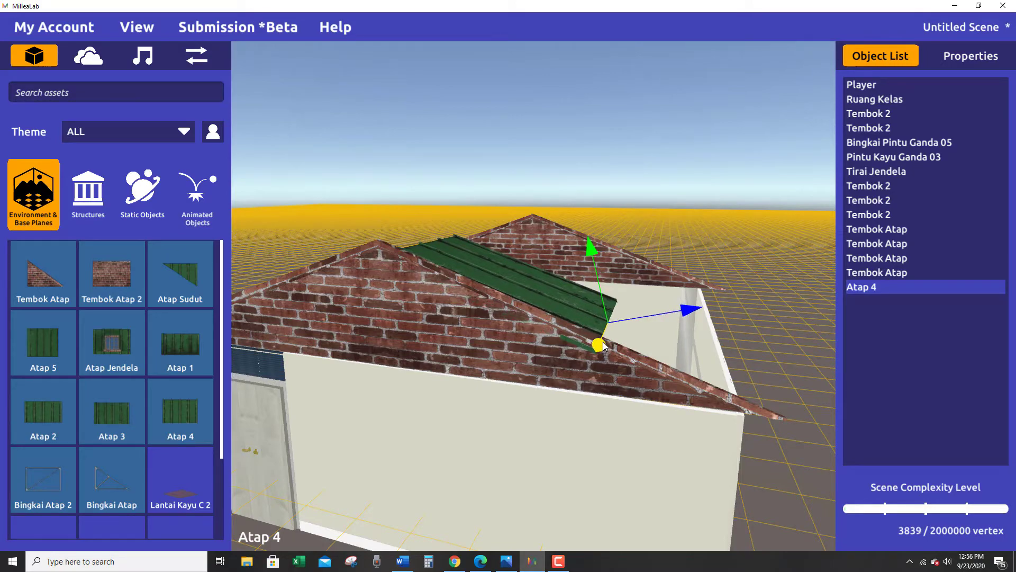
pyautogui.moveTo(619, 365); pyautogui.dragTo(644, 412, button='right')
pyautogui.moveTo(591, 245); pyautogui.dragTo(584, 227)
pyautogui.moveTo(653, 285); pyautogui.dragTo(637, 256)
pyautogui.moveTo(624, 213); pyautogui.dragTo(633, 242)
pyautogui.moveTo(592, 292)
pyautogui.mouseDown(button='right')
pyautogui.moveTo(591, 301)
pyautogui.moveTo(598, 289)
pyautogui.mouseUp(button='right')
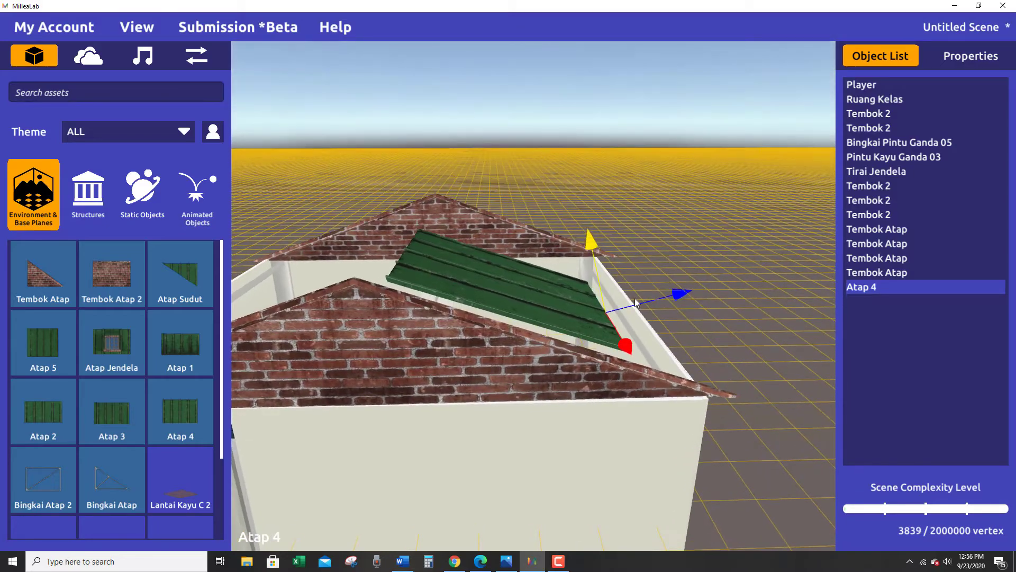
pyautogui.moveTo(658, 291); pyautogui.dragTo(653, 292)
pyautogui.moveTo(652, 292); pyautogui.dragTo(639, 385, button='right')
pyautogui.moveTo(506, 392); pyautogui.dragTo(500, 392)
pyautogui.moveTo(608, 385); pyautogui.dragTo(680, 390, button='right')
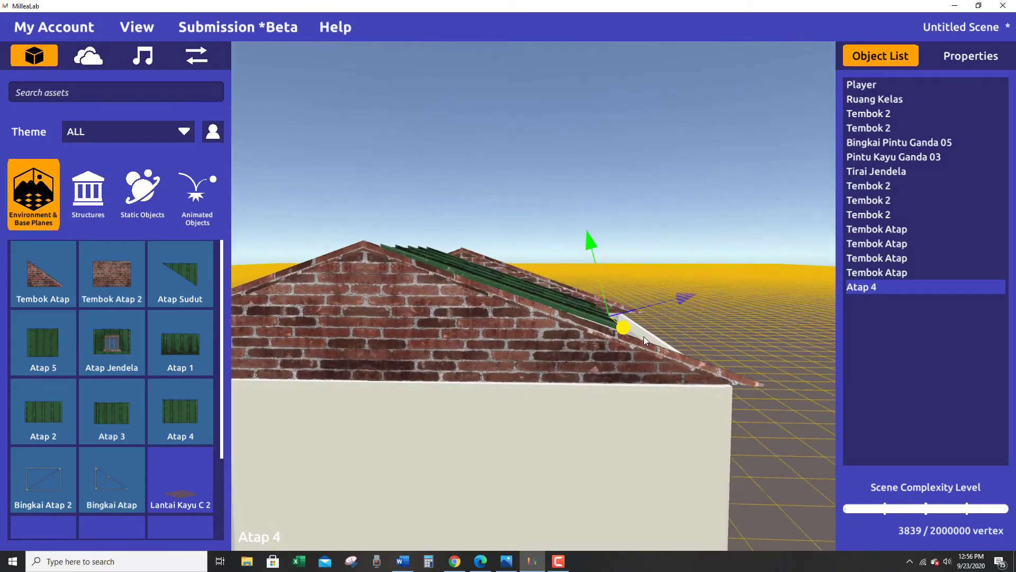
# Fine-tune the Atap 4 panel's tilt to the door-side gable's slope and shift it slightly toward the ridge.
pyautogui.press('e')
pyautogui.press('w')
pyautogui.press('e')
pyautogui.moveTo(623, 332); pyautogui.dragTo(635, 342)
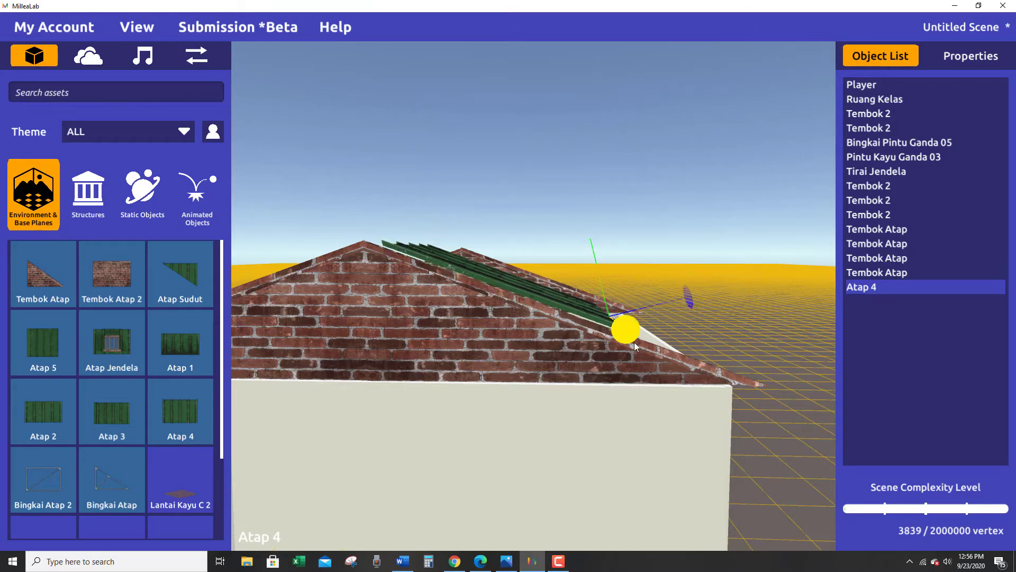
pyautogui.click(635, 339)
pyautogui.click(561, 297)
pyautogui.press('w')
pyautogui.moveTo(673, 296); pyautogui.dragTo(671, 297)
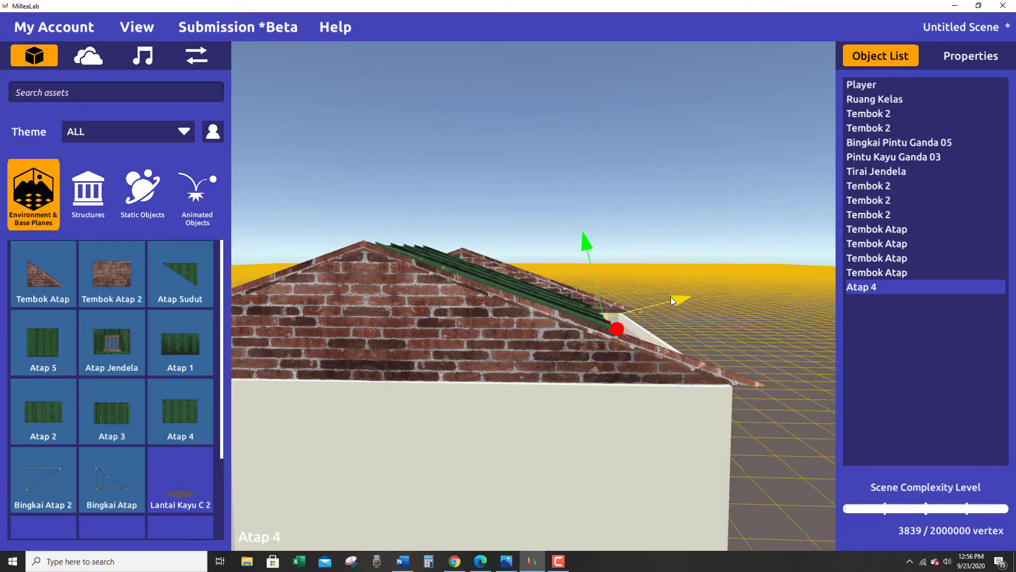
# Raise the Atap 4 panel a little and shift it toward the ridge so it rests on the door-side gable's sloping edge.
pyautogui.moveTo(637, 324); pyautogui.dragTo(639, 530, button='right')
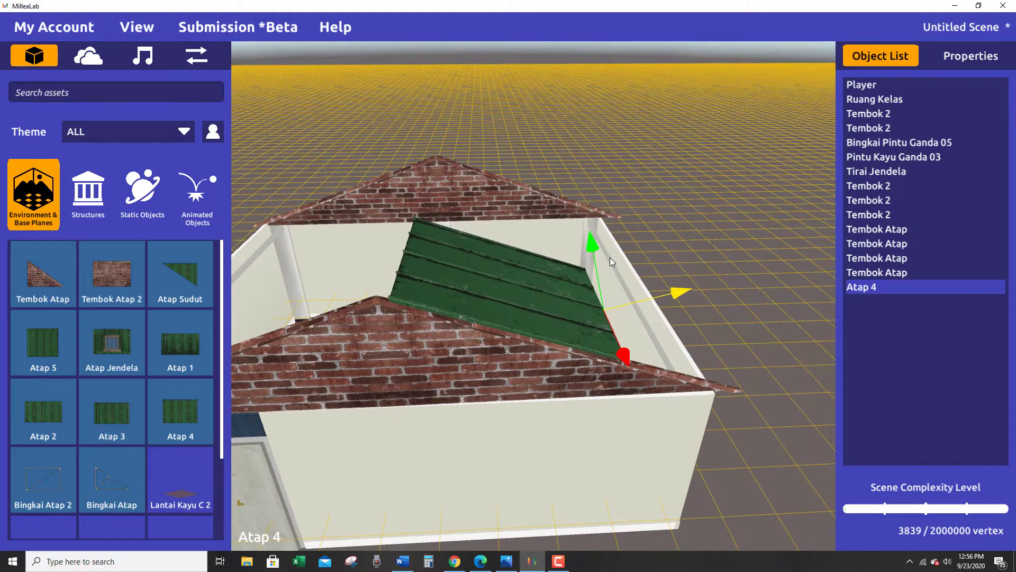
pyautogui.click(586, 244)
pyautogui.click(535, 293)
pyautogui.moveTo(595, 246); pyautogui.dragTo(593, 229)
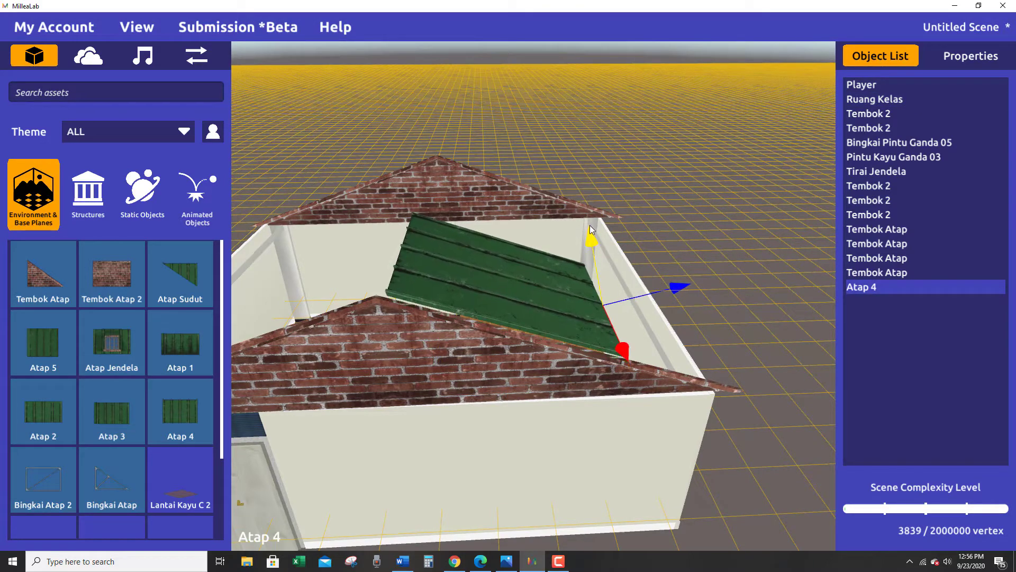
pyautogui.moveTo(678, 287); pyautogui.dragTo(674, 288)
pyautogui.keyDown('alt'); pyautogui.moveTo(582, 410); pyautogui.dragTo(520, 254); pyautogui.keyUp('alt')
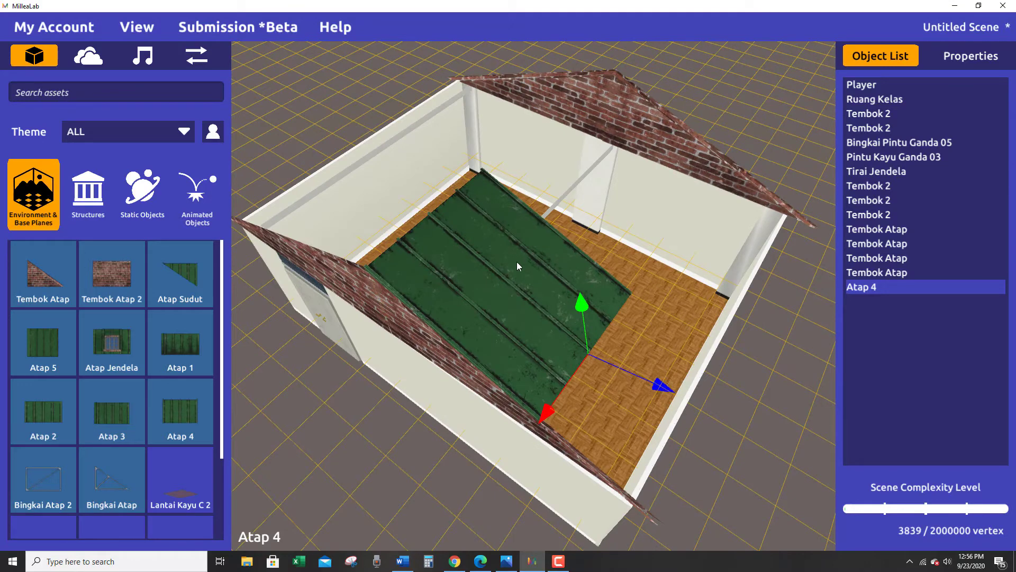
# Duplicate the Atap 4 panel, slide the copy toward the gable opposite the door and move it back toward the ridge.
pyautogui.hotkey('ctrl', 'd')
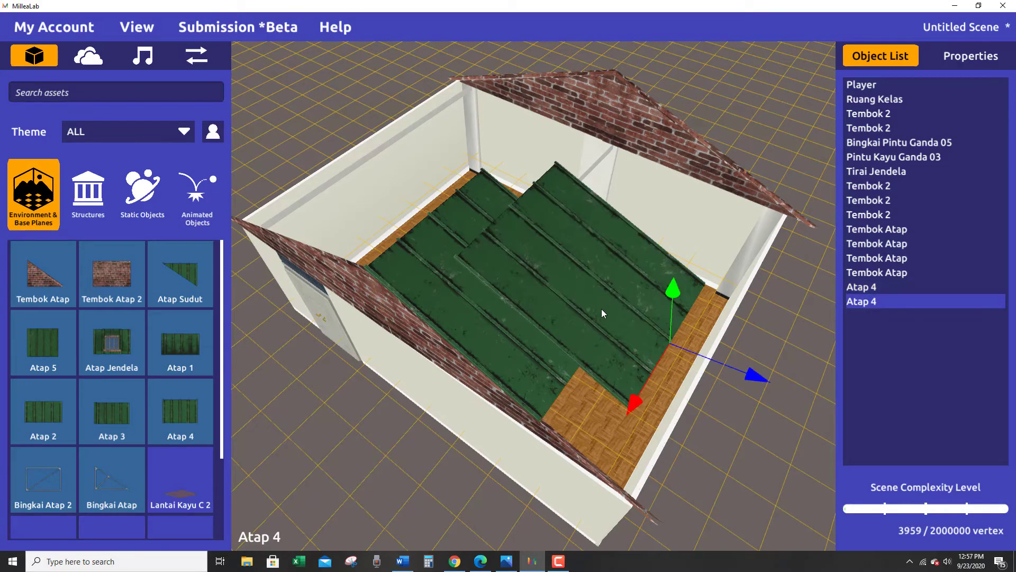
pyautogui.moveTo(630, 406); pyautogui.dragTo(924, 254)
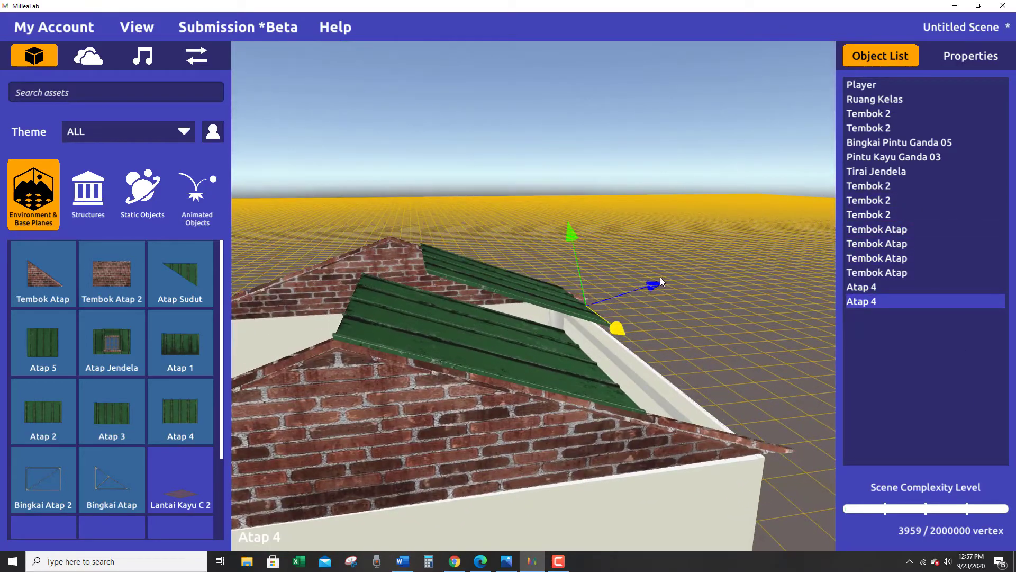
pyautogui.moveTo(661, 278); pyautogui.dragTo(650, 282)
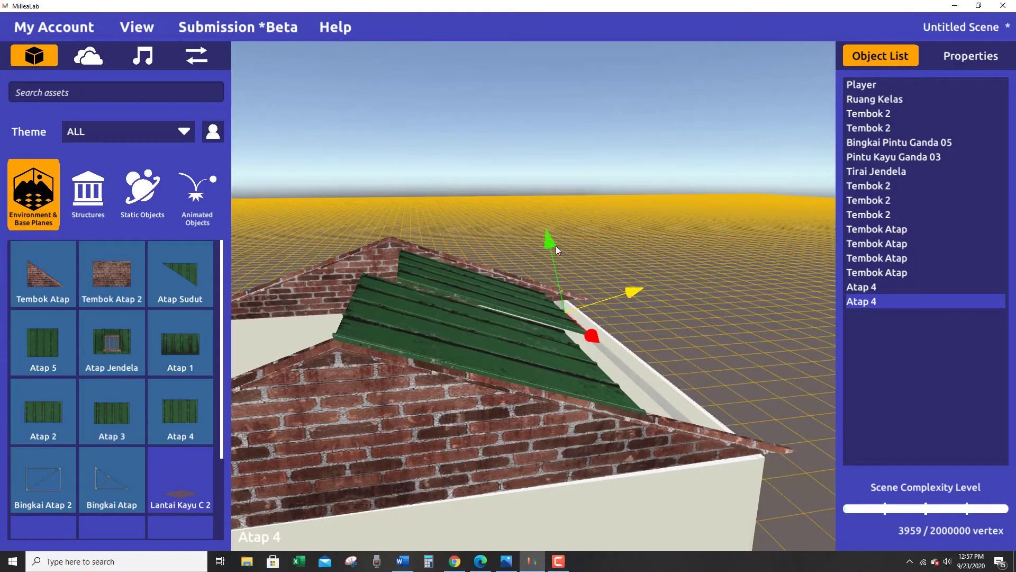
# Line up the second Atap 4 panel with the first in height and slope position and close the gap between them.
pyautogui.moveTo(556, 246); pyautogui.dragTo(533, 224)
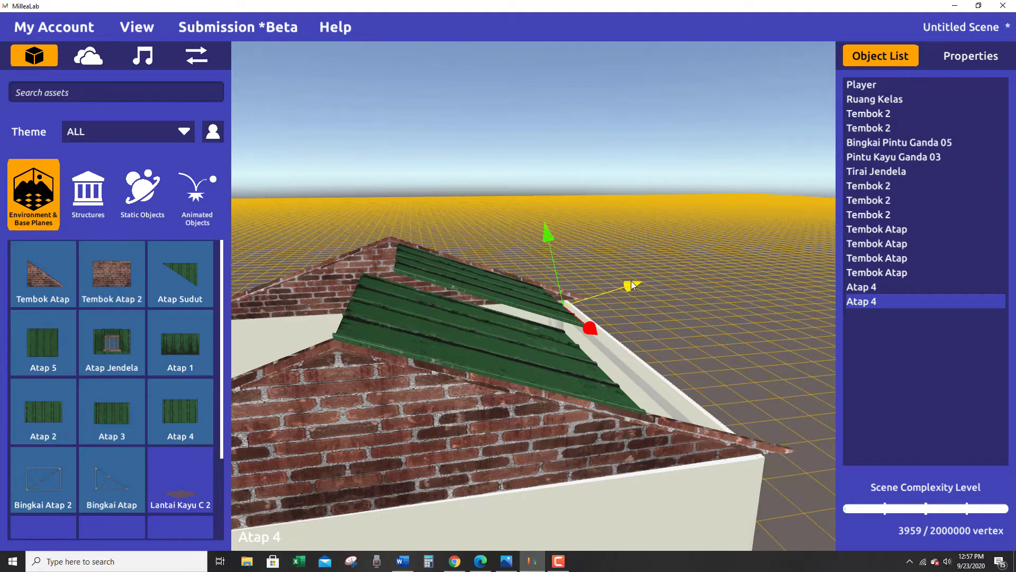
pyautogui.moveTo(631, 281); pyautogui.dragTo(627, 281)
pyautogui.moveTo(537, 233); pyautogui.dragTo(533, 230)
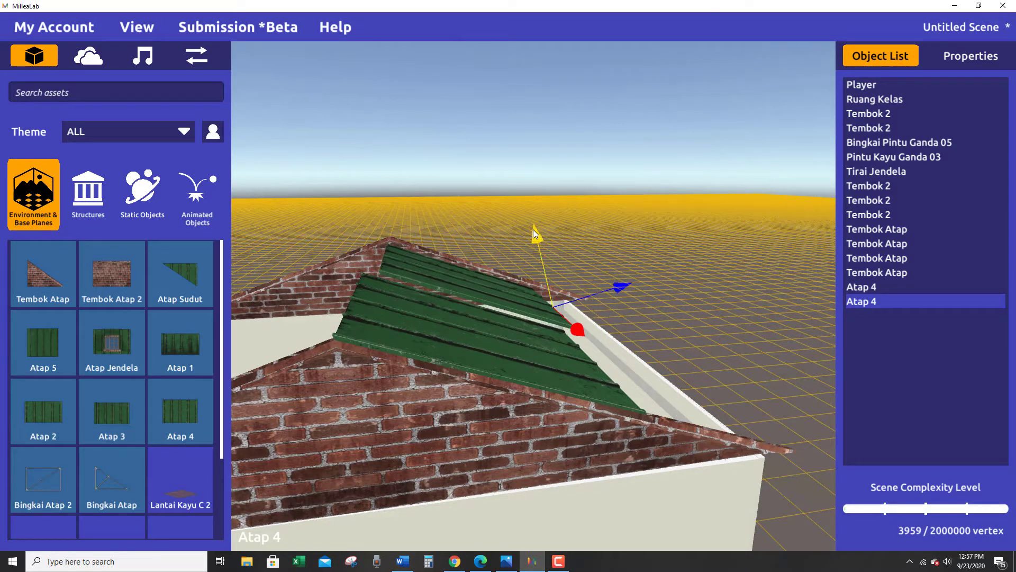
pyautogui.moveTo(618, 282); pyautogui.dragTo(616, 281)
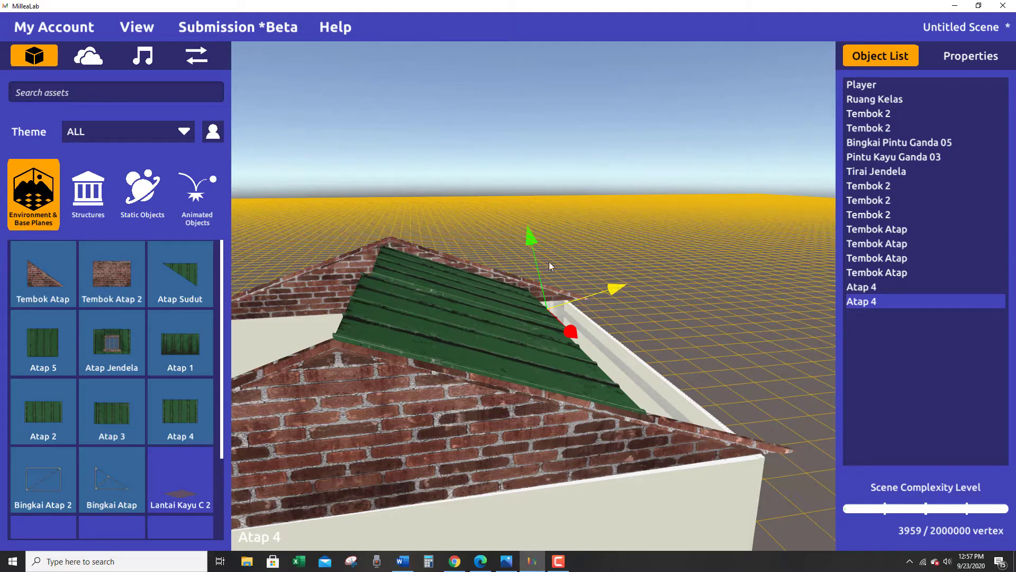
pyautogui.moveTo(526, 232); pyautogui.dragTo(526, 231)
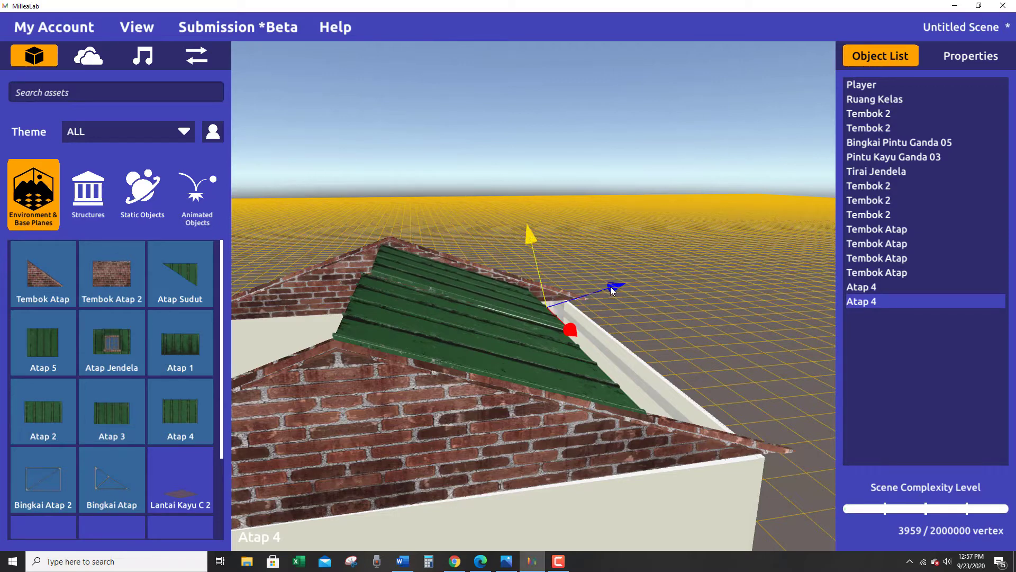
pyautogui.moveTo(612, 290); pyautogui.dragTo(609, 288)
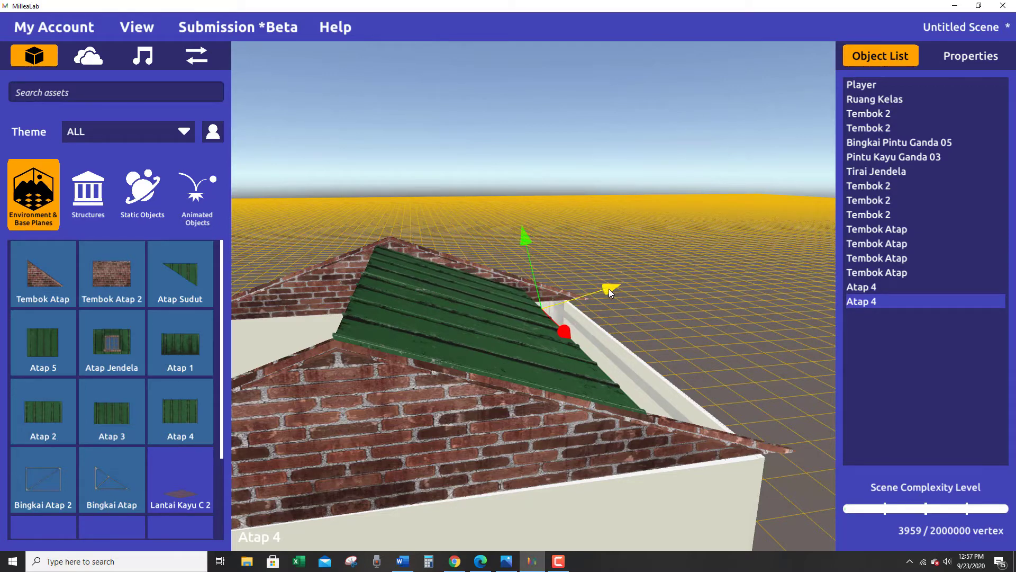
pyautogui.moveTo(609, 288); pyautogui.dragTo(542, 484, button='right')
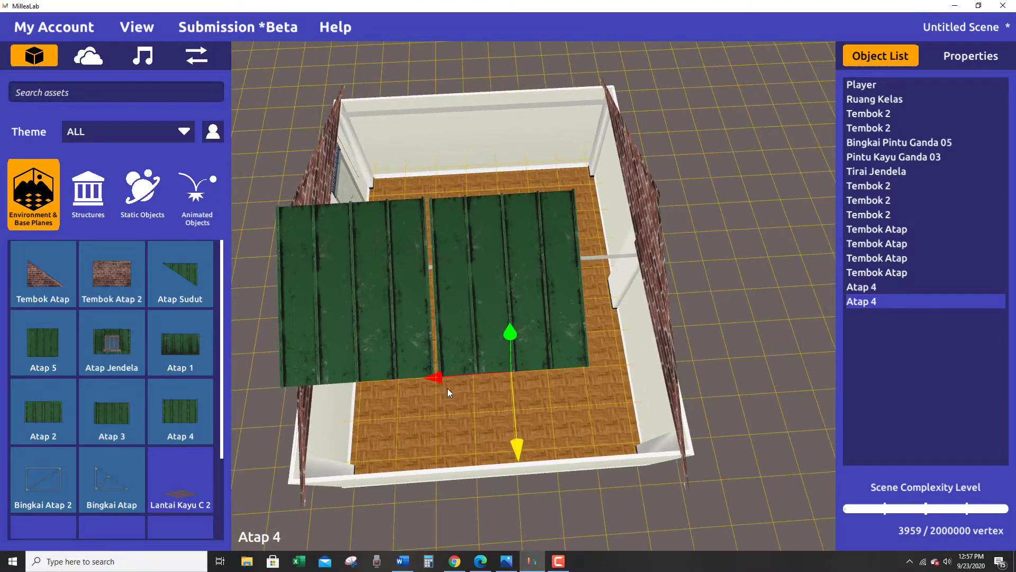
pyautogui.moveTo(439, 379); pyautogui.dragTo(437, 379)
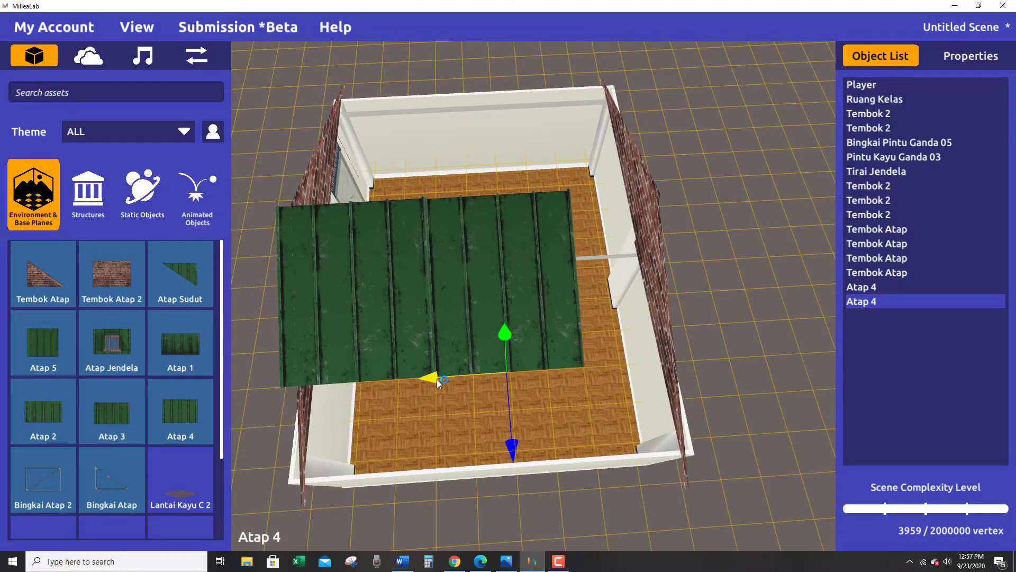
# Duplicate the second Atap 4 panel and slide the copy along the roof to sit beside it at the gable opposite the door.
pyautogui.moveTo(447, 382); pyautogui.dragTo(874, 428, button='right')
pyautogui.moveTo(604, 413); pyautogui.dragTo(793, 305, button='middle')
pyautogui.moveTo(707, 364); pyautogui.dragTo(534, 275, button='middle')
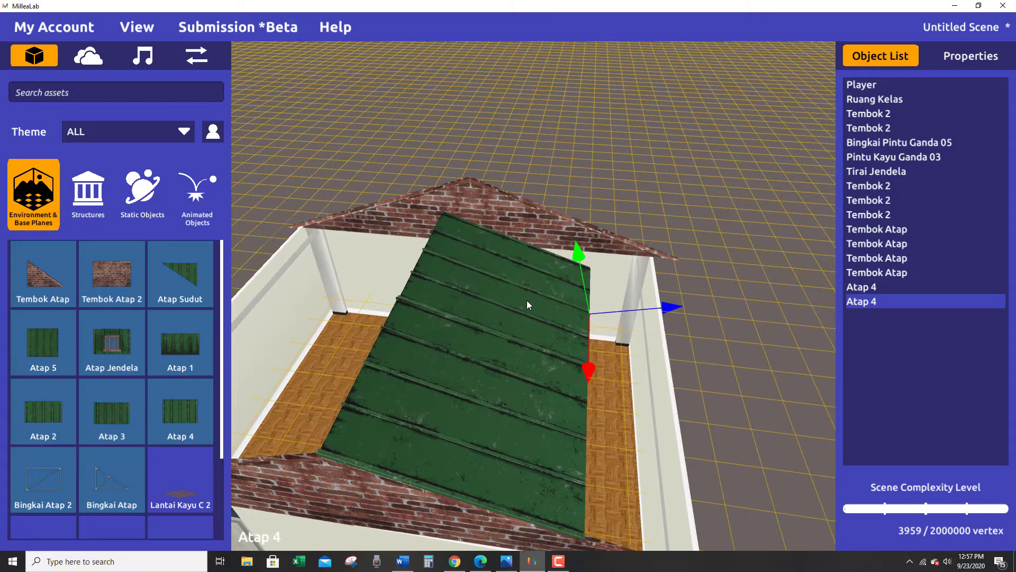
pyautogui.hotkey('ctrl', 'd')
pyautogui.moveTo(645, 345); pyautogui.dragTo(668, 314, button='middle')
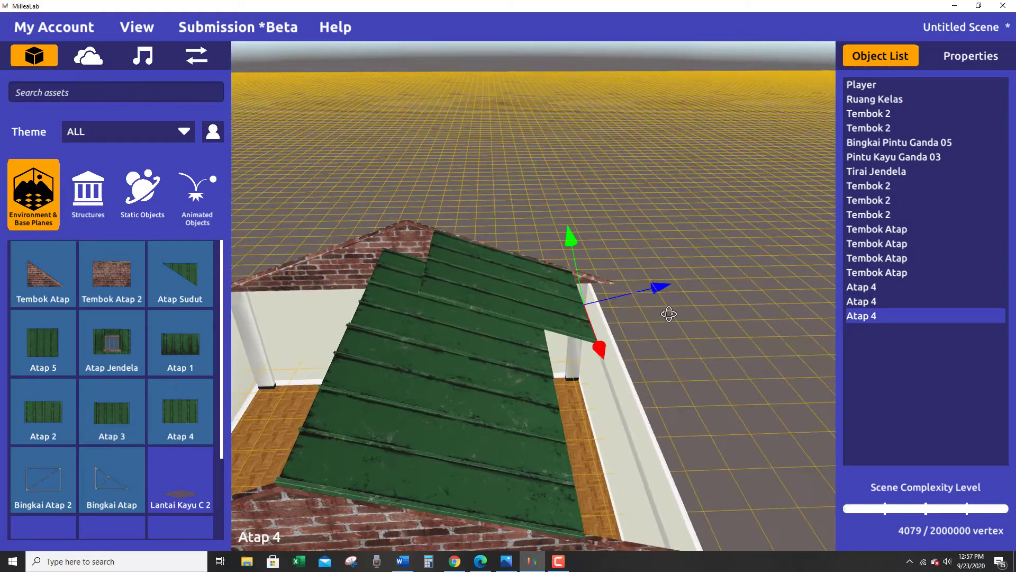
pyautogui.moveTo(604, 353); pyautogui.dragTo(790, 272)
pyautogui.moveTo(790, 272); pyautogui.dragTo(465, 192, button='middle')
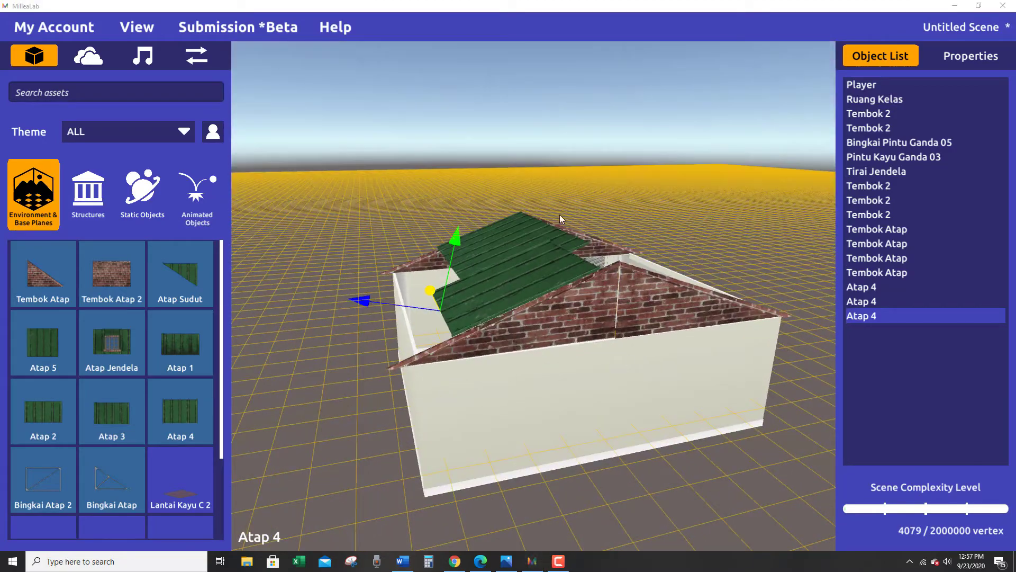
pyautogui.moveTo(647, 414); pyautogui.dragTo(425, 331, button='middle')
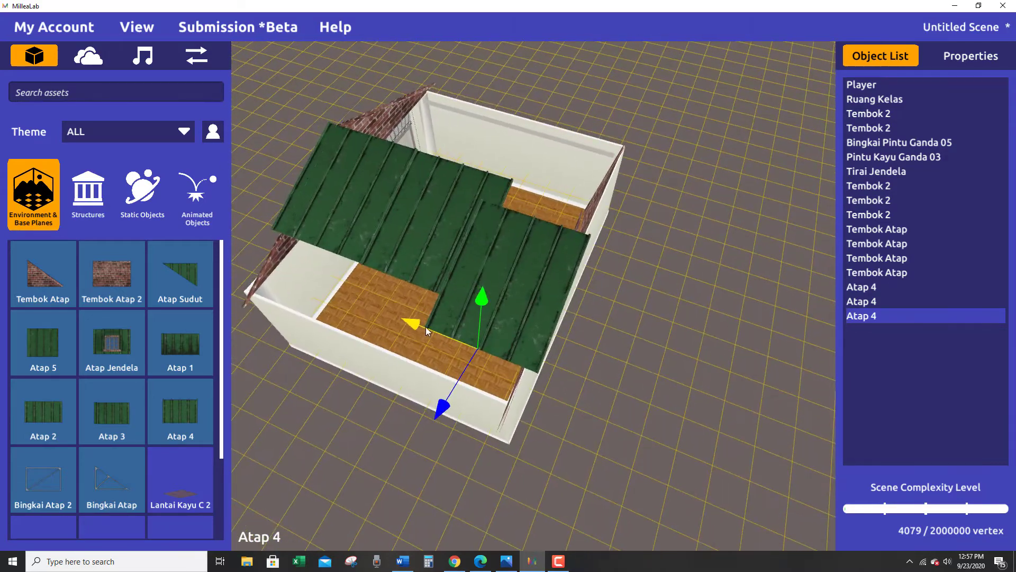
pyautogui.moveTo(408, 323); pyautogui.dragTo(402, 311)
# Shift the third Atap 4 panel toward the ridge and raise it to line up with the neighbouring roof panels.
pyautogui.moveTo(740, 409); pyautogui.dragTo(417, 307, button='middle')
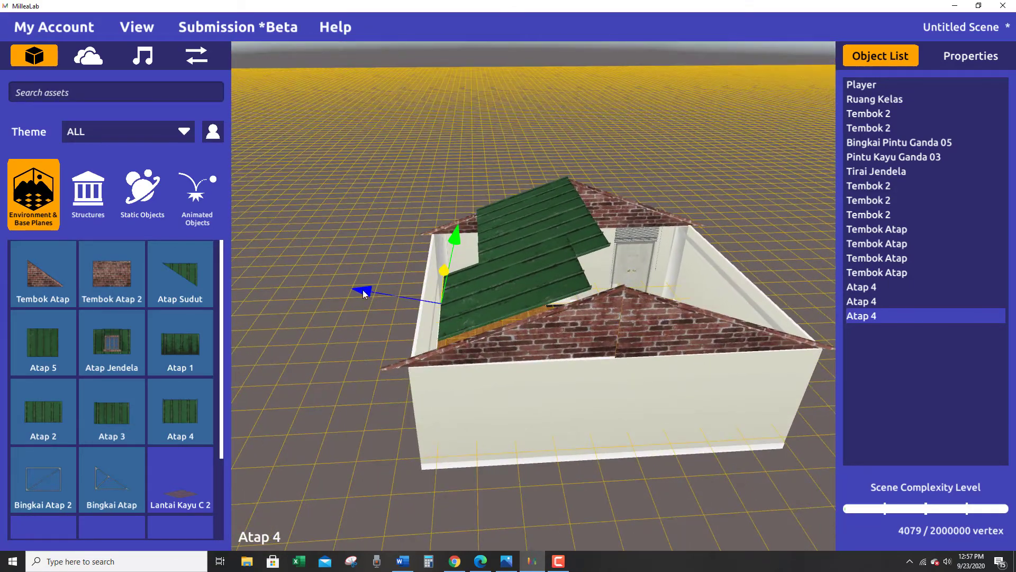
pyautogui.moveTo(364, 290); pyautogui.dragTo(379, 286)
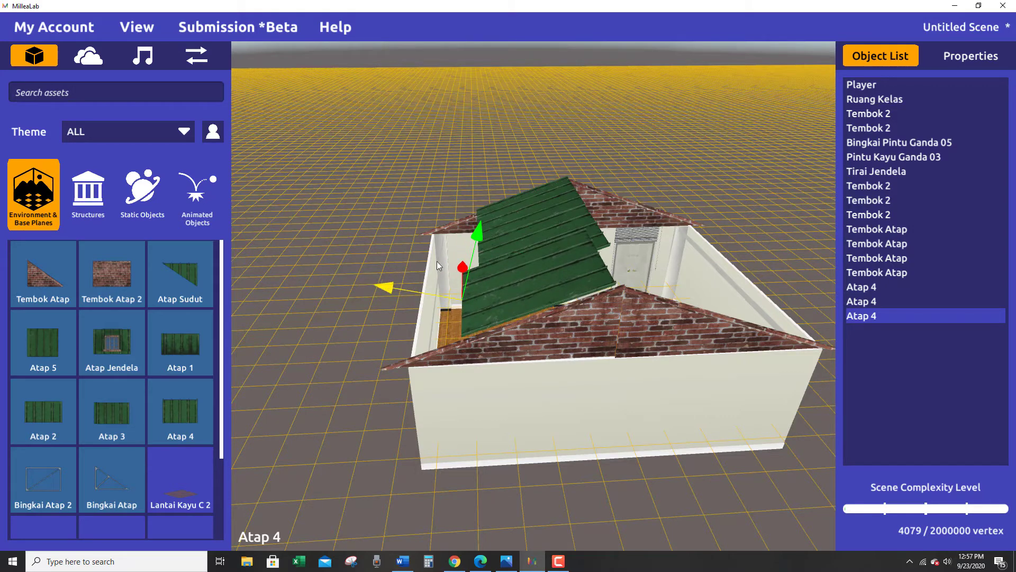
pyautogui.moveTo(478, 230); pyautogui.dragTo(480, 225)
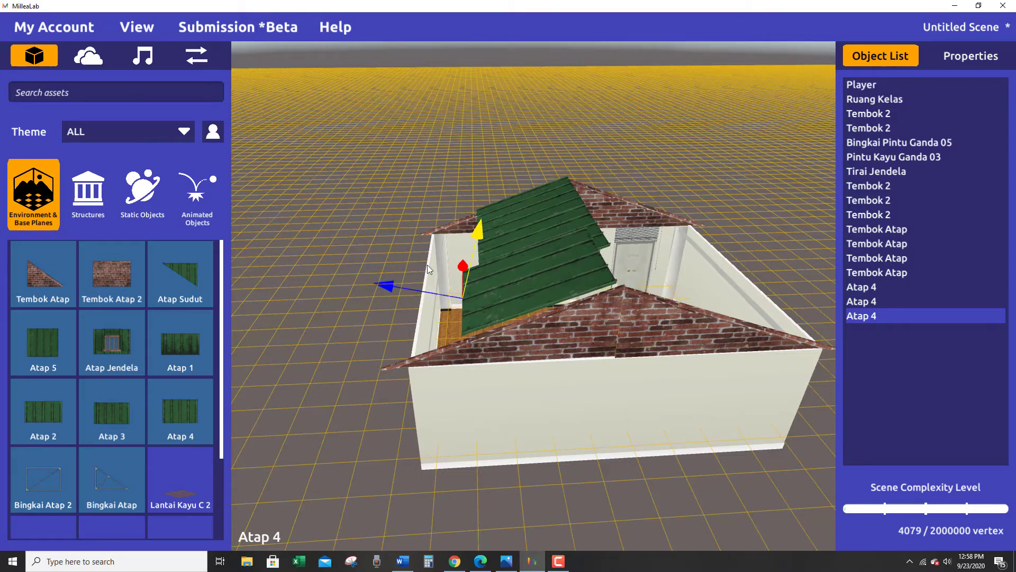
pyautogui.moveTo(387, 288); pyautogui.dragTo(388, 287)
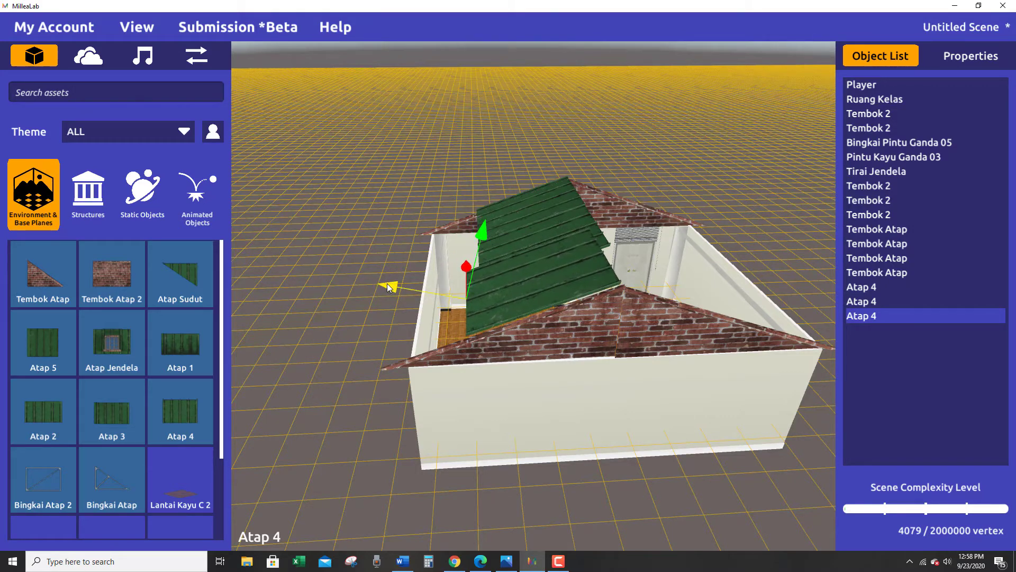
pyautogui.click(483, 231)
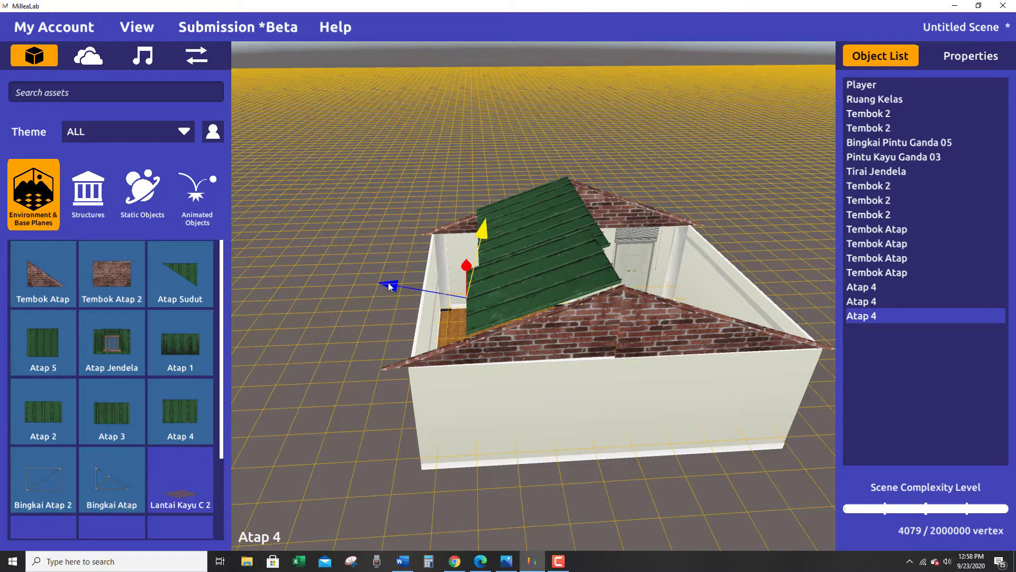
pyautogui.moveTo(389, 287); pyautogui.dragTo(392, 287)
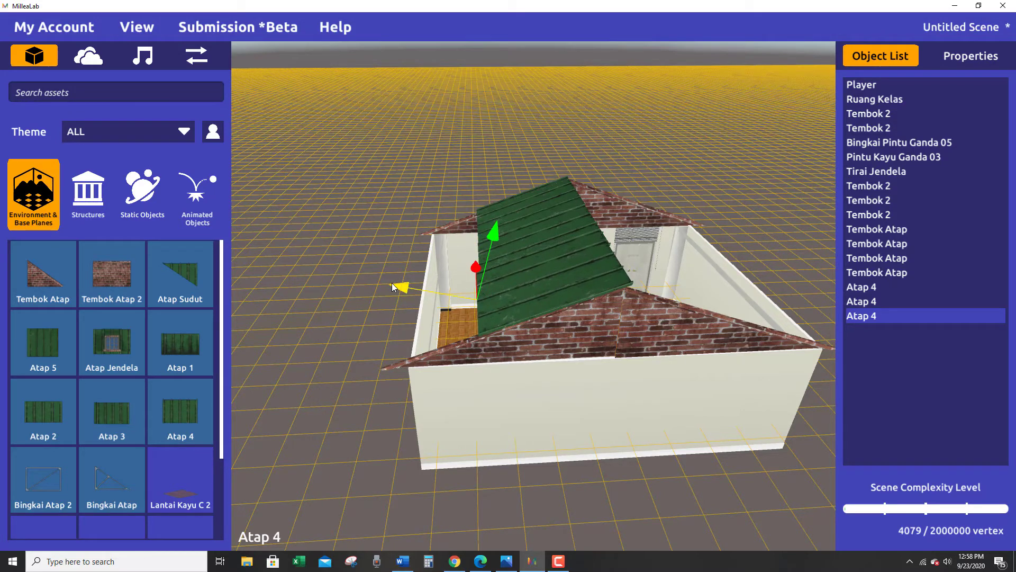
# Nudge the third Atap 4 panel down the slope and lower it slightly beside the second panel.
pyautogui.moveTo(574, 423); pyautogui.dragTo(943, 418, button='middle')
pyautogui.scroll(3, 306, 467)
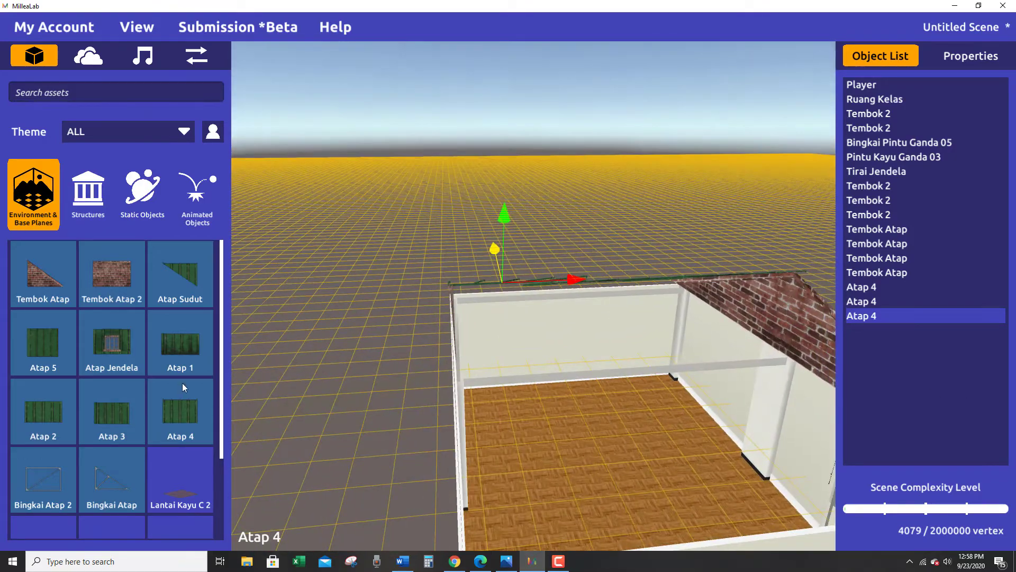
pyautogui.moveTo(248, 389); pyautogui.dragTo(469, 403, button='middle')
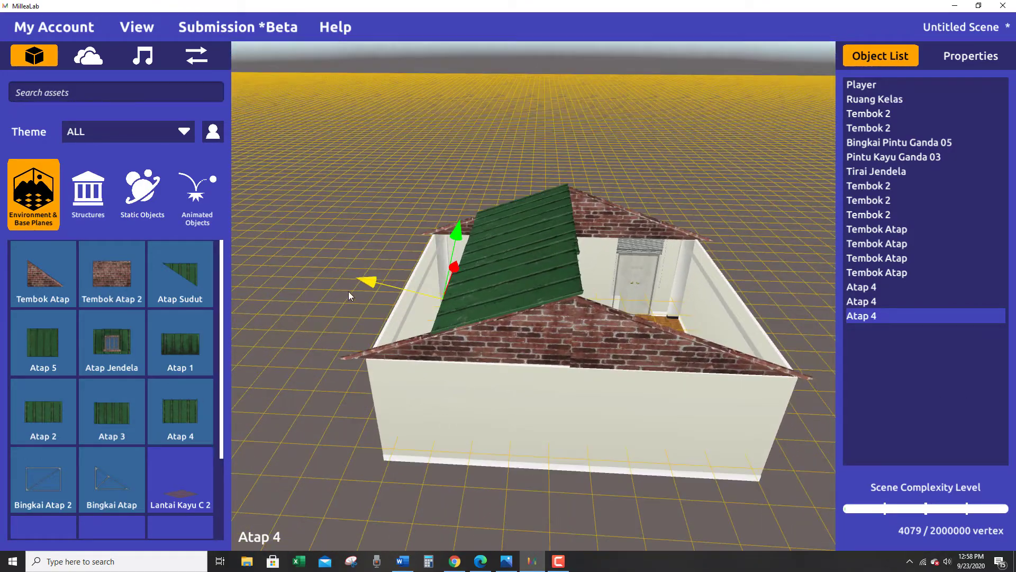
pyautogui.moveTo(375, 281)
pyautogui.mouseDown()
pyautogui.moveTo(364, 278)
pyautogui.moveTo(373, 278)
pyautogui.mouseUp()
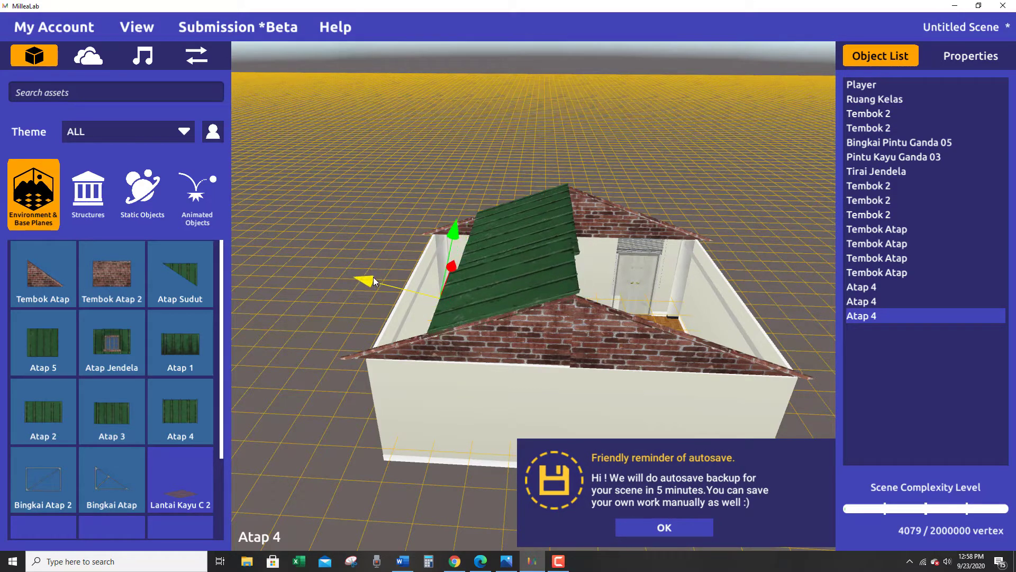
pyautogui.moveTo(455, 239); pyautogui.dragTo(454, 246)
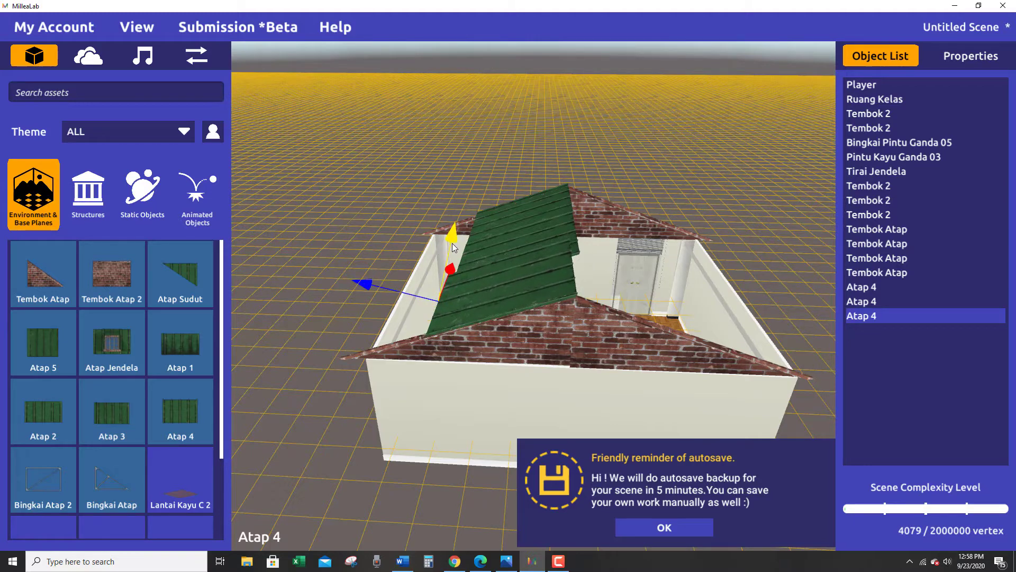
# Fine-tune the third Atap 4 panel's slope position and height against the second panel and the brick gable.
pyautogui.moveTo(364, 286)
pyautogui.mouseDown()
pyautogui.moveTo(379, 288)
pyautogui.moveTo(369, 281)
pyautogui.mouseUp()
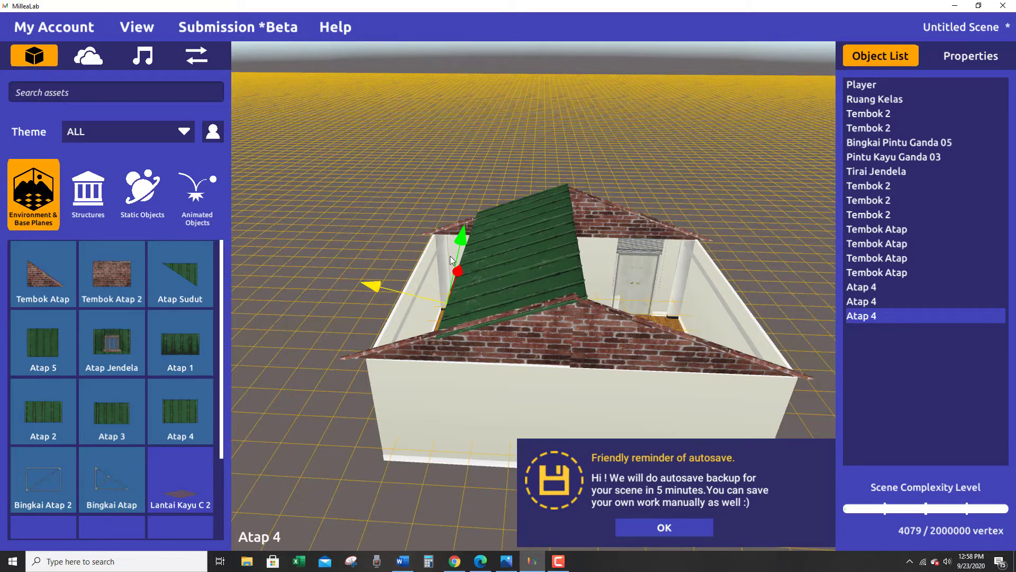
pyautogui.moveTo(463, 240); pyautogui.dragTo(471, 227)
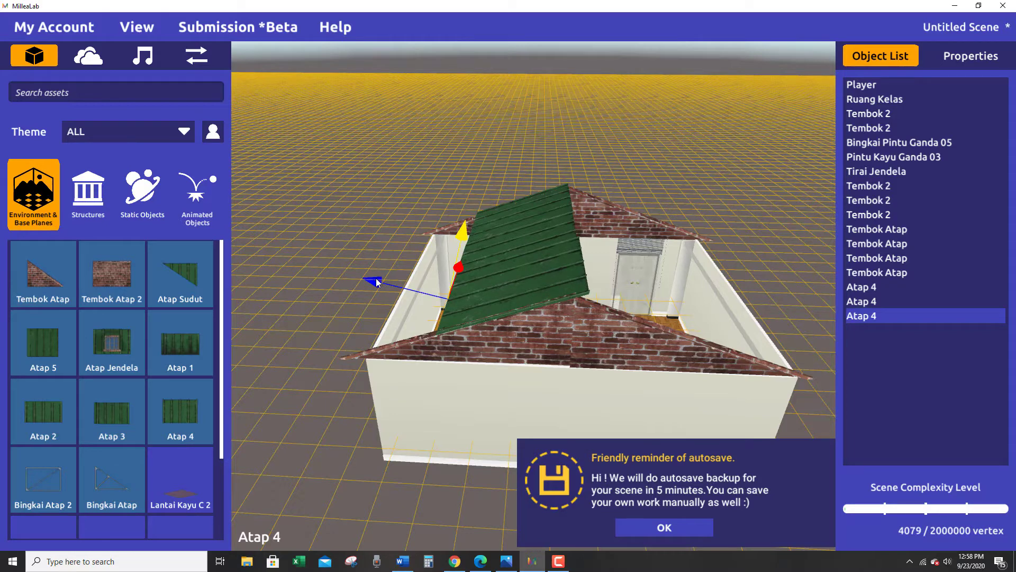
pyautogui.moveTo(377, 283); pyautogui.dragTo(371, 275)
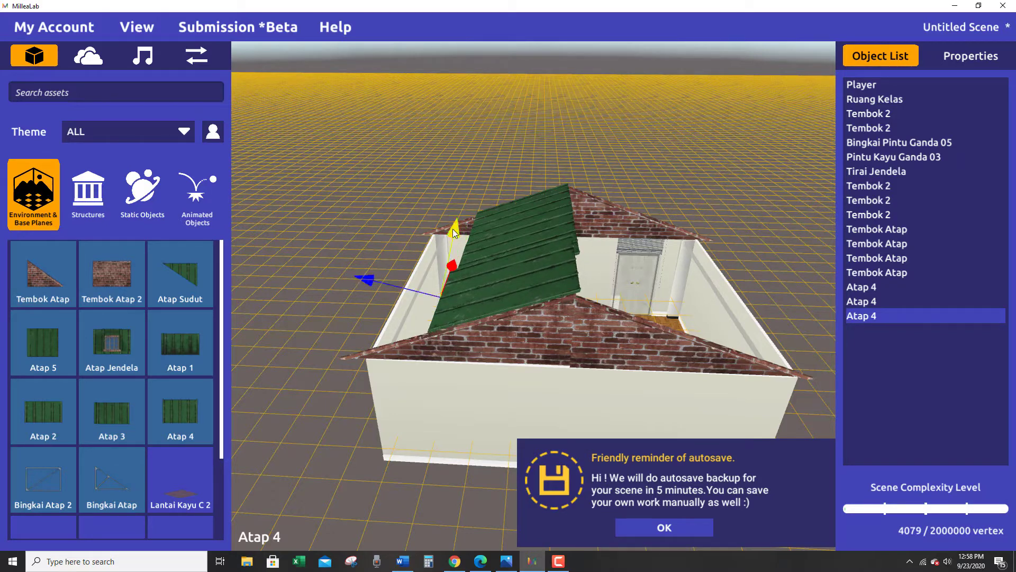
pyautogui.moveTo(453, 232); pyautogui.dragTo(463, 245)
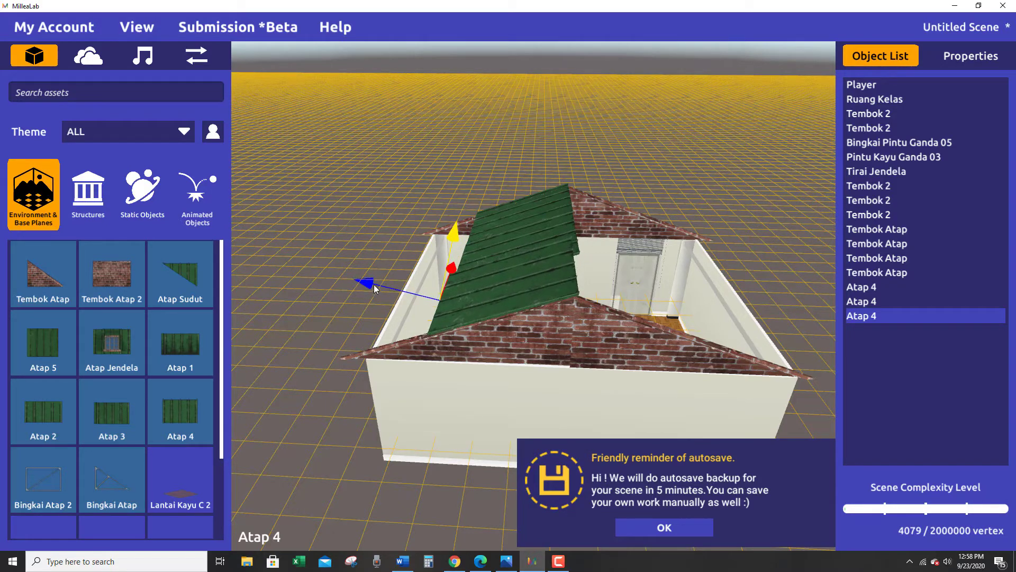
pyautogui.moveTo(374, 284); pyautogui.dragTo(371, 271)
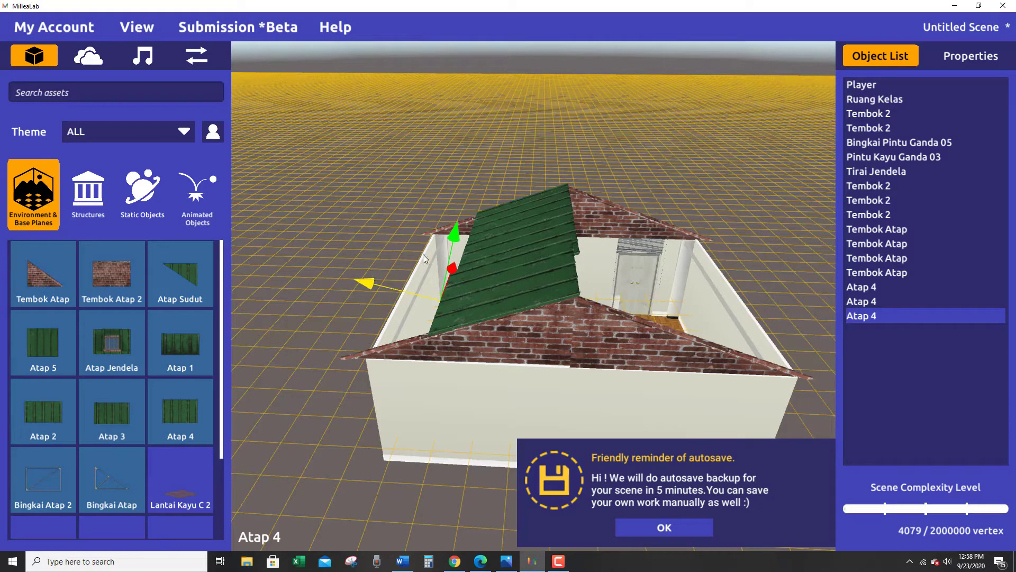
pyautogui.click(461, 239)
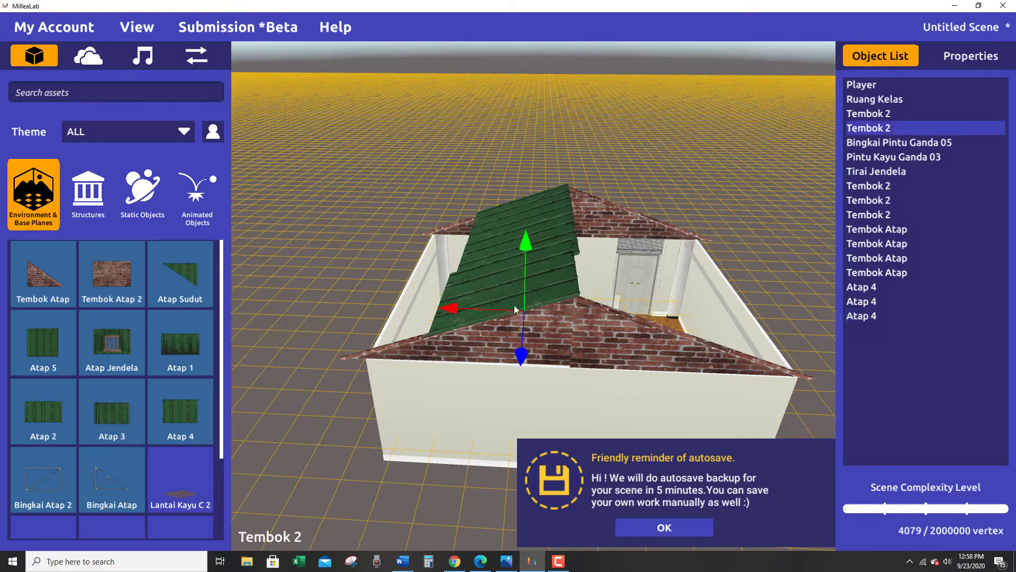
# Slide the roofed-side Tembok Atap half of the gable opposite the door slightly toward the gable's centre.
pyautogui.scroll(2, 529, 290)
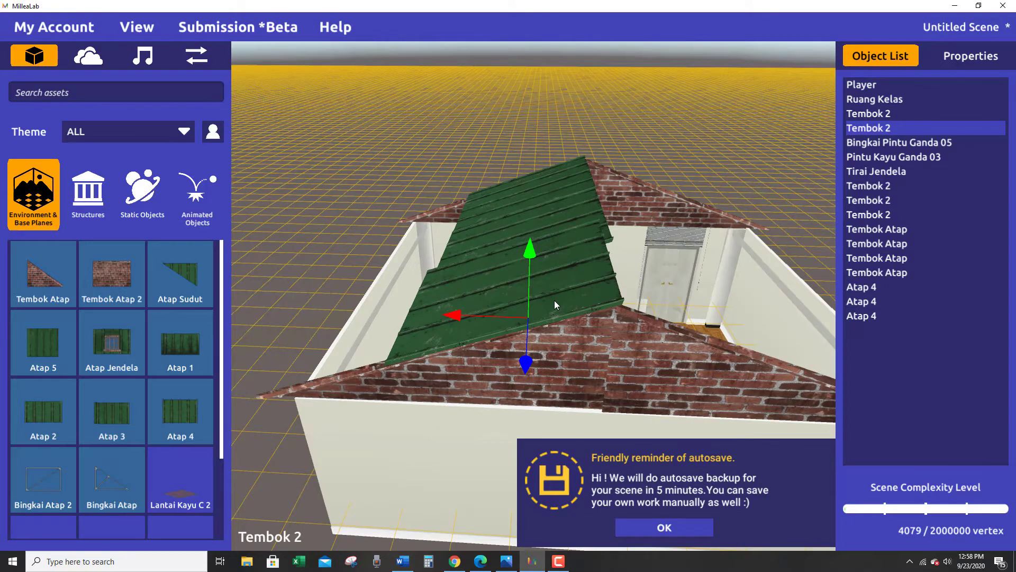
pyautogui.scroll(-2, 555, 300)
pyautogui.moveTo(554, 300); pyautogui.dragTo(594, 422, button='right')
pyautogui.click(549, 340)
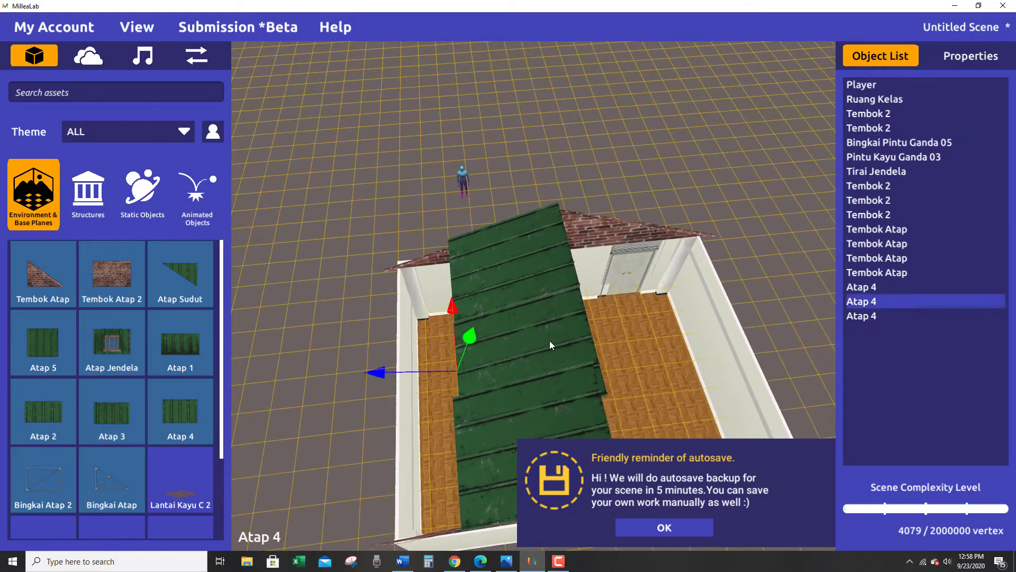
pyautogui.moveTo(499, 379); pyautogui.dragTo(587, 289, button='right')
pyautogui.click(512, 363)
pyautogui.click(637, 321)
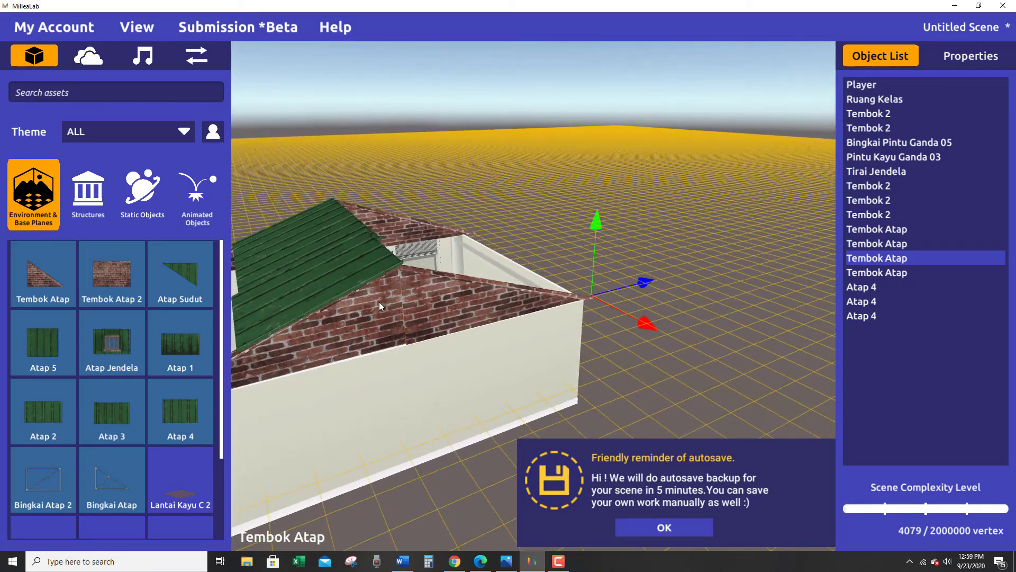
pyautogui.click(344, 330)
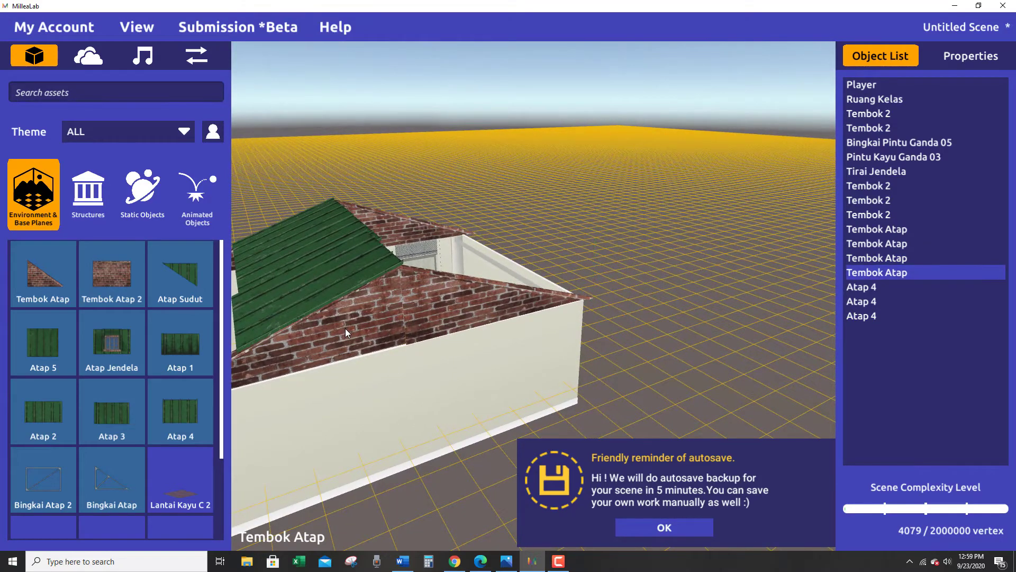
pyautogui.moveTo(345, 328); pyautogui.dragTo(478, 330, button='right')
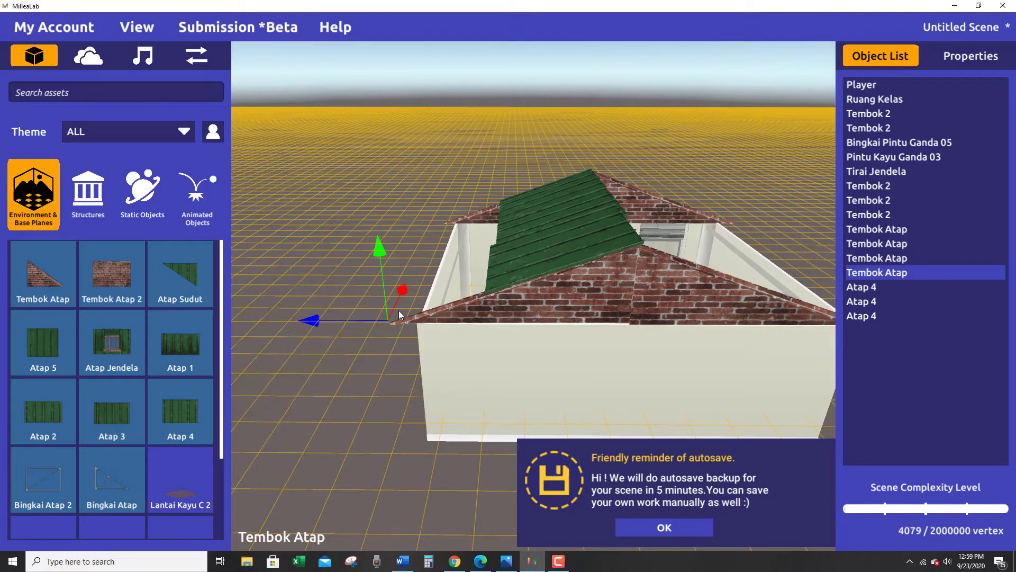
pyautogui.moveTo(313, 322); pyautogui.dragTo(317, 323)
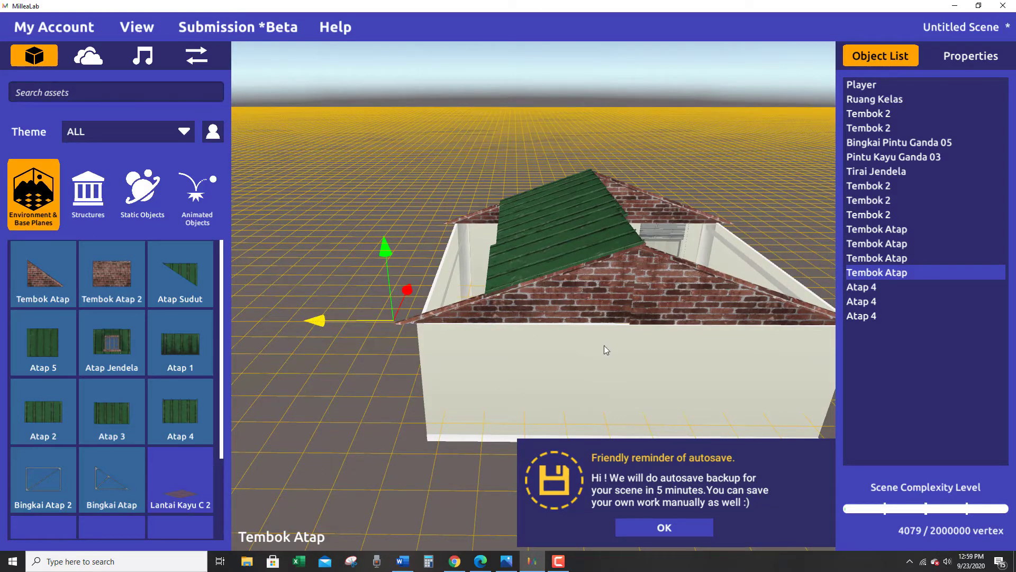
# Slide the third Atap 4 panel toward the ridge to line up its edge with the second panel.
pyautogui.moveTo(607, 350); pyautogui.dragTo(591, 317, button='right')
pyautogui.click(583, 243)
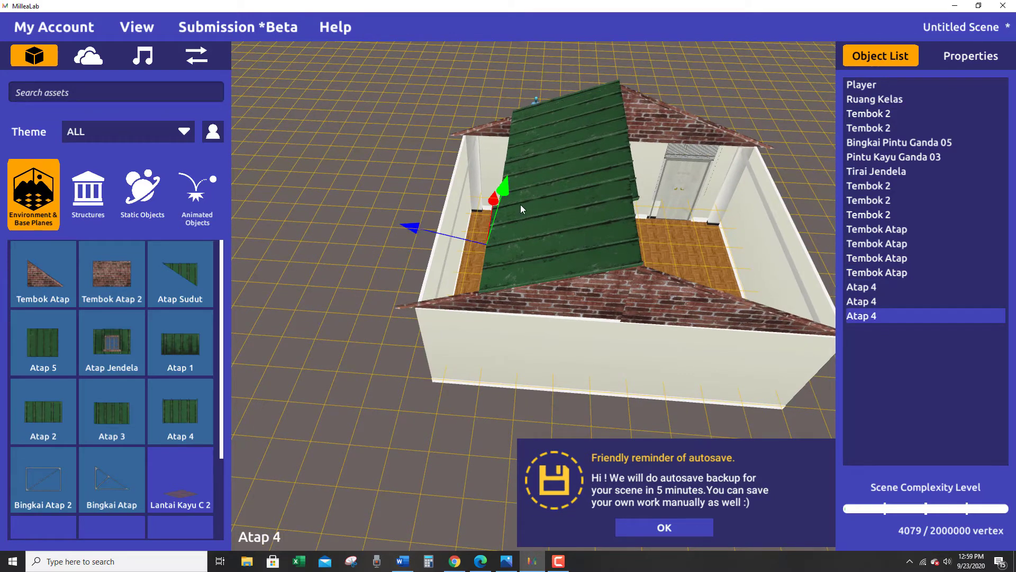
pyautogui.moveTo(398, 229); pyautogui.dragTo(402, 227)
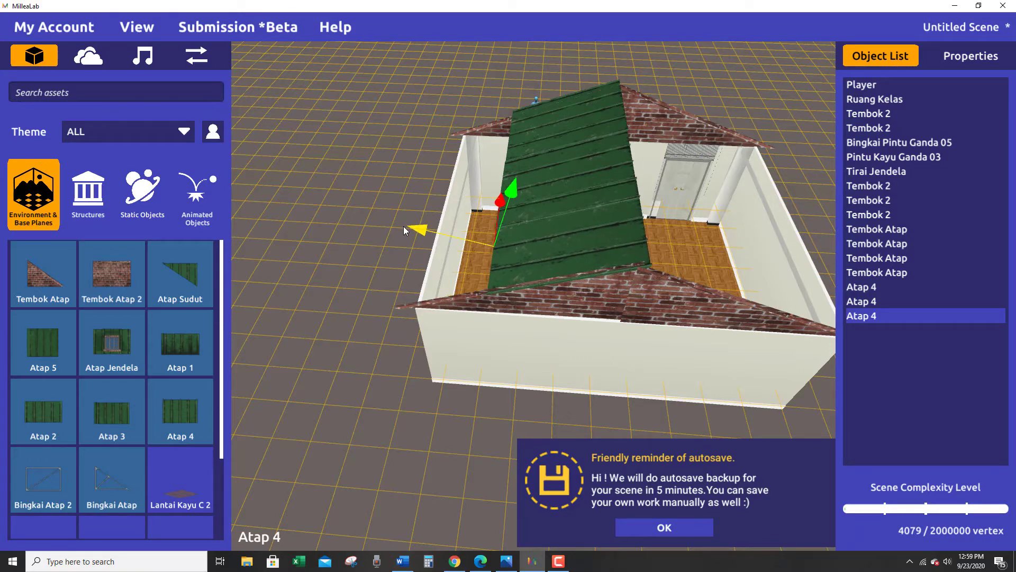
pyautogui.moveTo(418, 268); pyautogui.dragTo(525, 272, button='right')
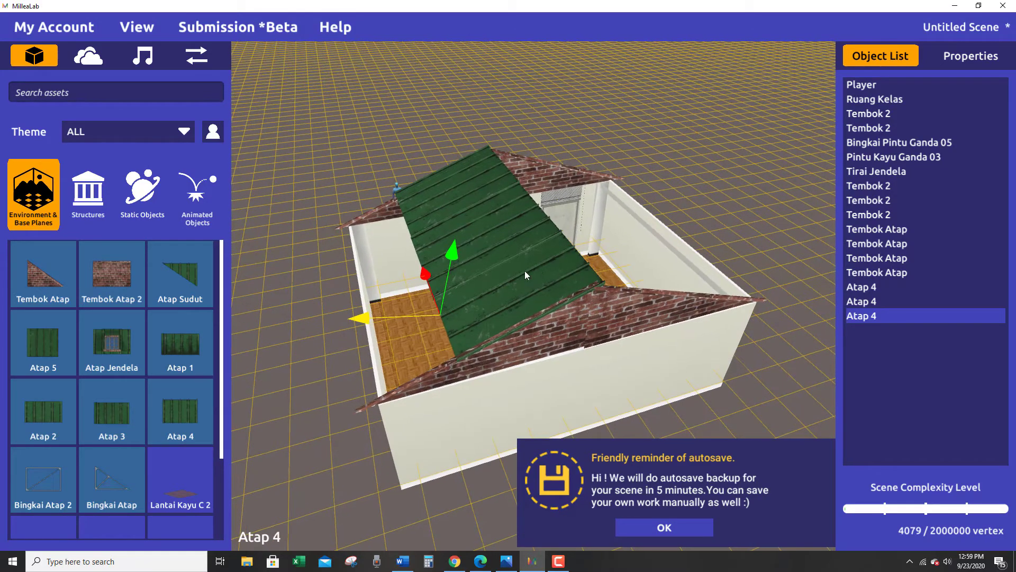
# Nudge the open-side Tembok Atap half of the gable opposite the door sideways along the wall.
pyautogui.click(552, 344)
pyautogui.moveTo(320, 380); pyautogui.dragTo(567, 400, button='right')
pyautogui.click(703, 300)
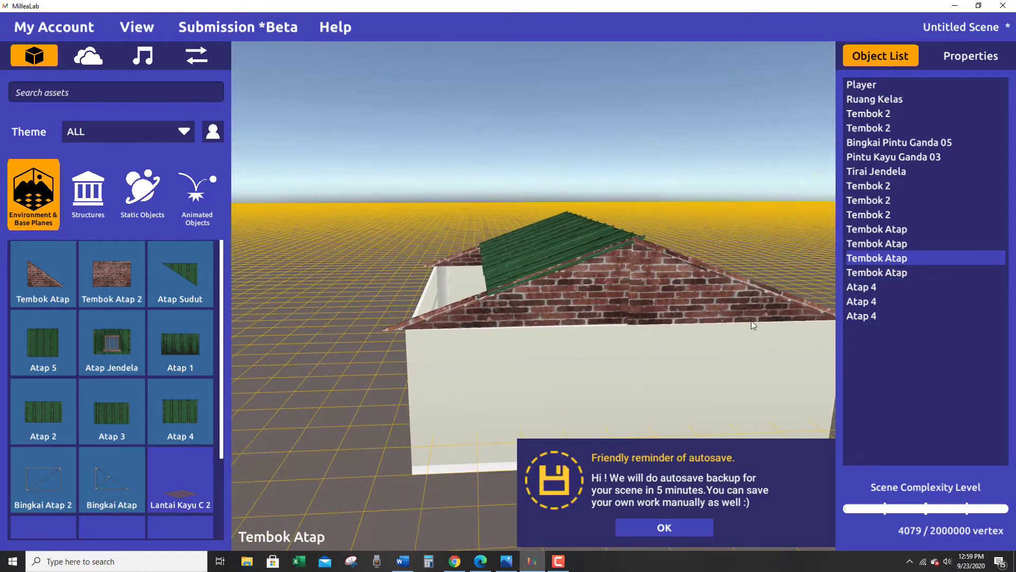
pyautogui.moveTo(752, 321); pyautogui.dragTo(663, 318, button='right')
pyautogui.moveTo(686, 317); pyautogui.dragTo(688, 317)
# Nudge the roofed-side Tembok Atap half along the top of the wall opposite the door.
pyautogui.moveTo(469, 383); pyautogui.dragTo(456, 351, button='right')
pyautogui.click(493, 361)
pyautogui.click(445, 316)
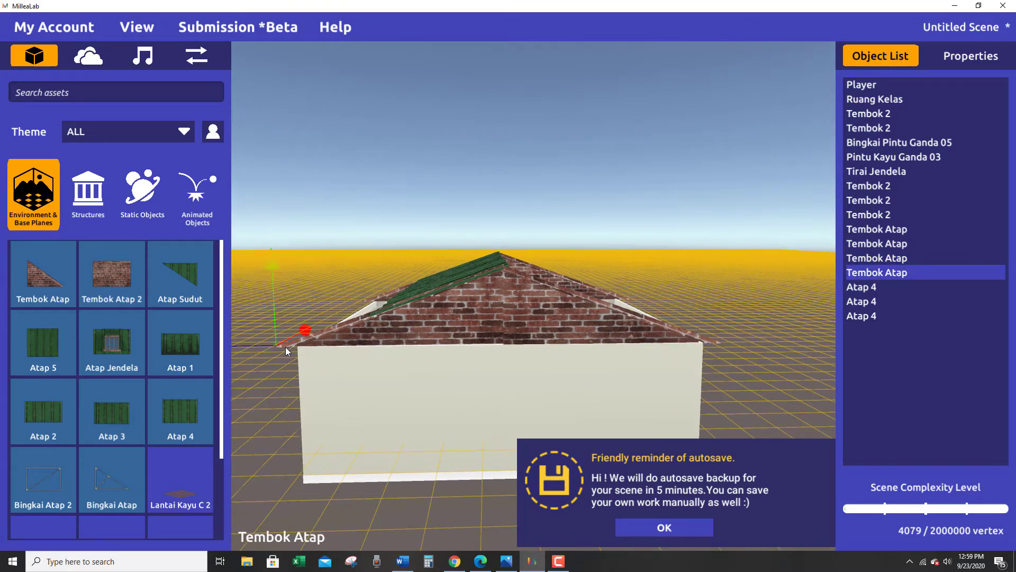
pyautogui.moveTo(260, 346); pyautogui.dragTo(259, 343)
pyautogui.moveTo(260, 341); pyautogui.dragTo(510, 348, button='right')
# Rotate the roofed-side Tembok Atap half slightly to square it with the wall below.
pyautogui.press('e')
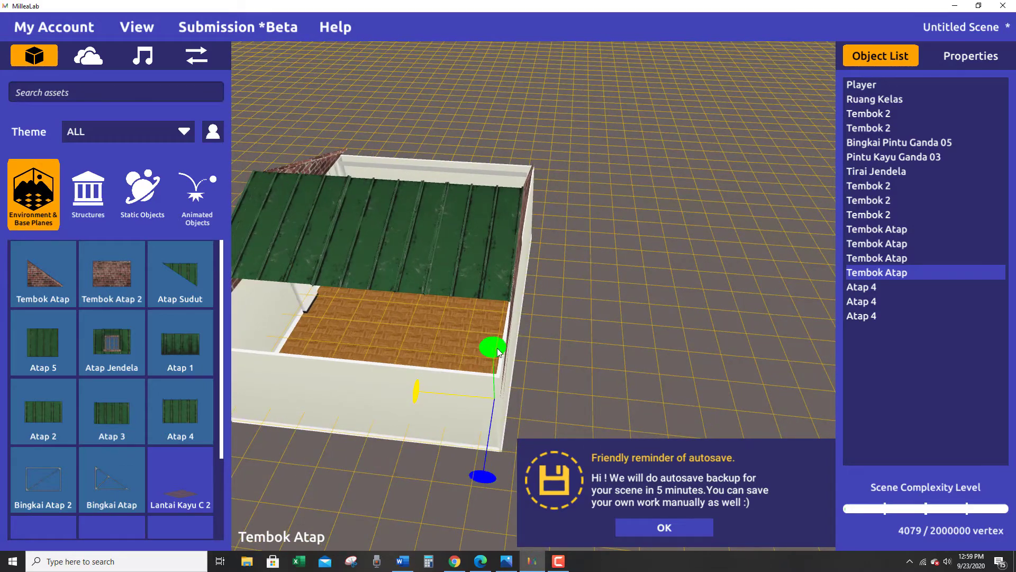
pyautogui.moveTo(498, 352); pyautogui.dragTo(474, 378)
pyautogui.moveTo(417, 396); pyautogui.dragTo(485, 411)
pyautogui.moveTo(585, 372); pyautogui.dragTo(562, 311, button='right')
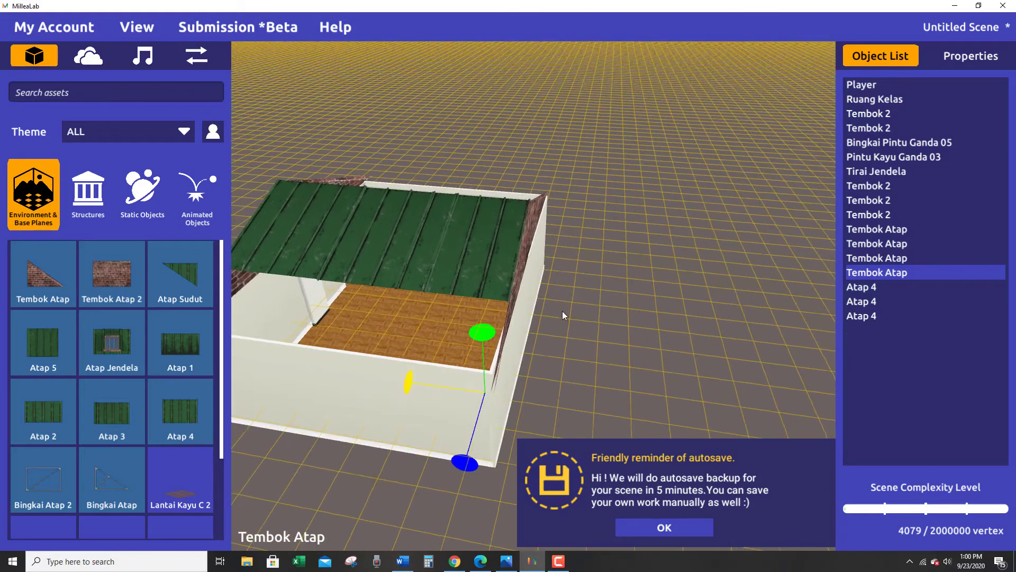
pyautogui.click(520, 262)
pyautogui.moveTo(409, 395); pyautogui.dragTo(410, 395)
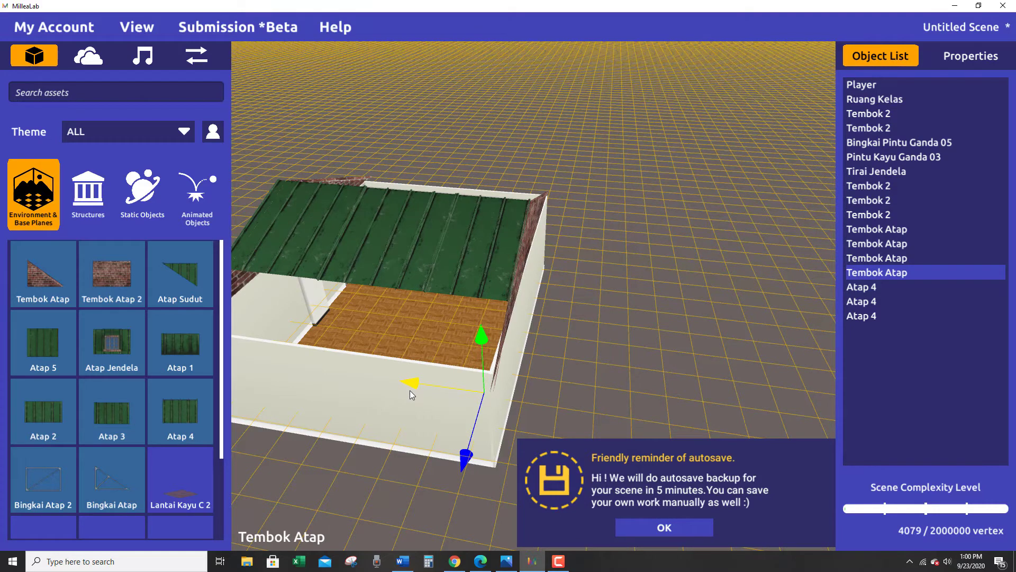
pyautogui.click(480, 348)
pyautogui.moveTo(474, 340); pyautogui.dragTo(475, 335)
pyautogui.moveTo(475, 335); pyautogui.dragTo(509, 383, button='right')
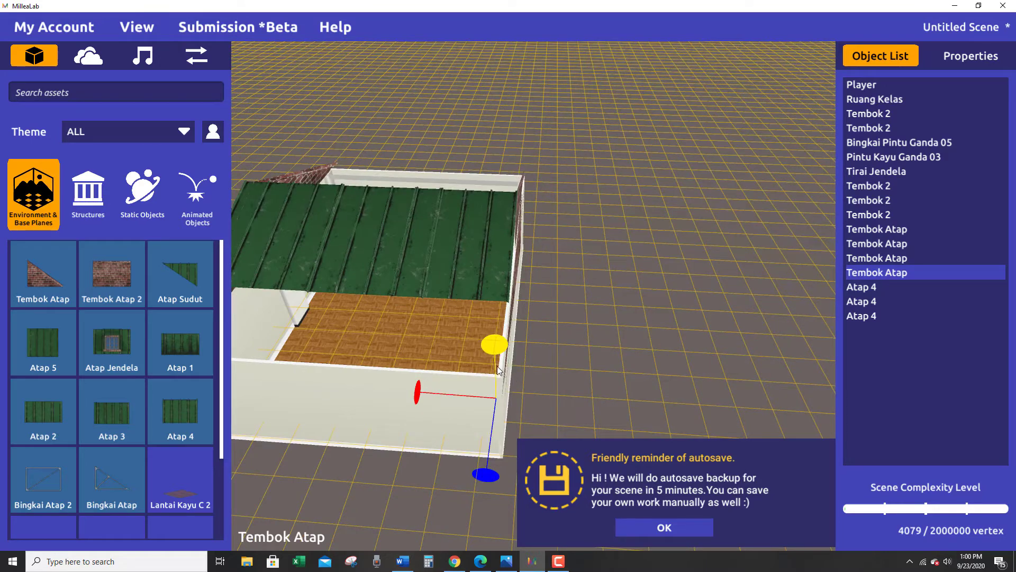
# Shift the roofed-side Tembok Atap half across the wall's thickness to bring its face in line with the wall.
pyautogui.click(422, 396)
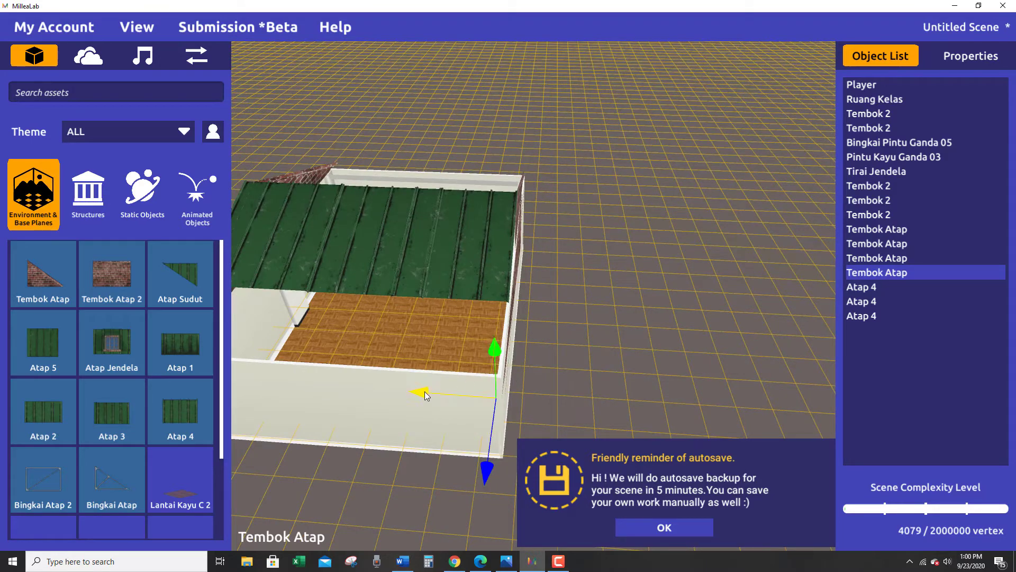
pyautogui.moveTo(425, 396); pyautogui.dragTo(422, 395)
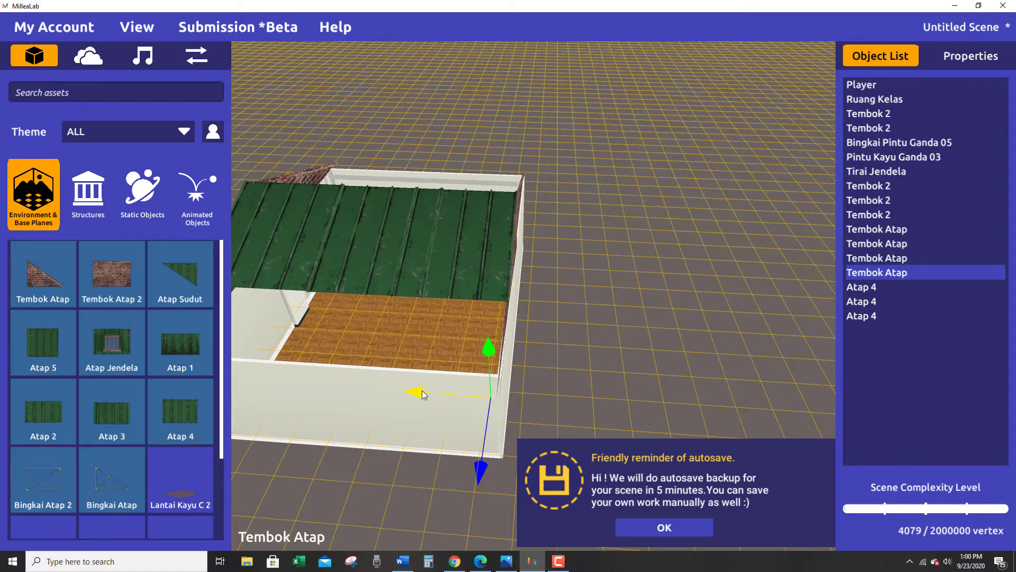
pyautogui.moveTo(379, 278); pyautogui.dragTo(555, 309, button='right')
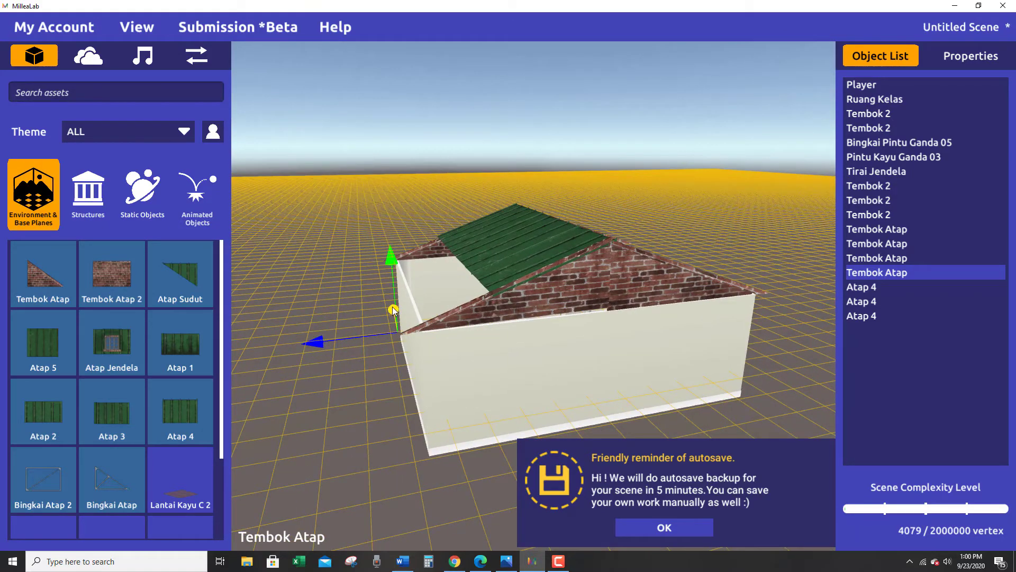
pyautogui.moveTo(394, 312); pyautogui.dragTo(395, 316)
# Slide the open-side Tembok Atap half outward along the wall, away from the roofed-side half.
pyautogui.moveTo(609, 318); pyautogui.dragTo(659, 312, button='right')
pyautogui.click(697, 302)
pyautogui.moveTo(670, 305); pyautogui.dragTo(672, 305)
pyautogui.moveTo(628, 337)
pyautogui.mouseDown(button='right')
pyautogui.moveTo(635, 369)
pyautogui.moveTo(639, 344)
pyautogui.mouseUp(button='right')
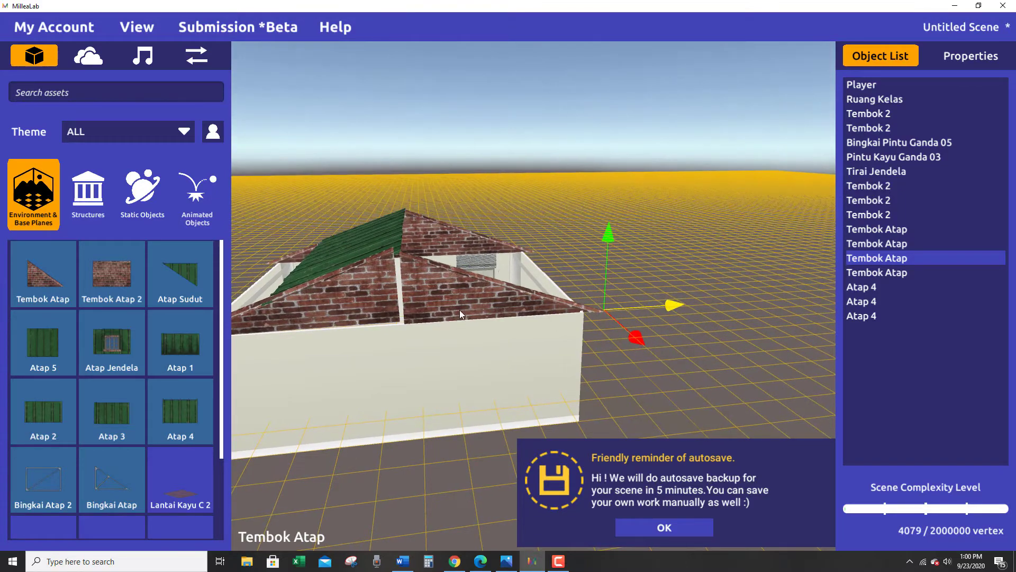
# Adjust the roofed-side Tembok Atap half's height on the wall and slide it inward to close the gap between the gable halves.
pyautogui.moveTo(460, 314); pyautogui.dragTo(407, 352, button='right')
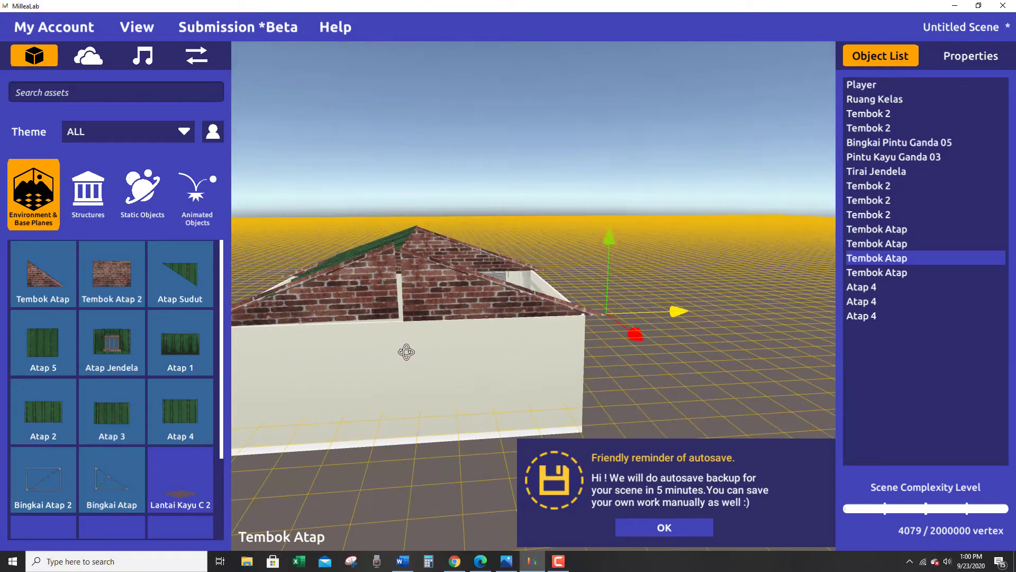
pyautogui.click(372, 285)
pyautogui.moveTo(357, 310); pyautogui.dragTo(395, 334, button='right')
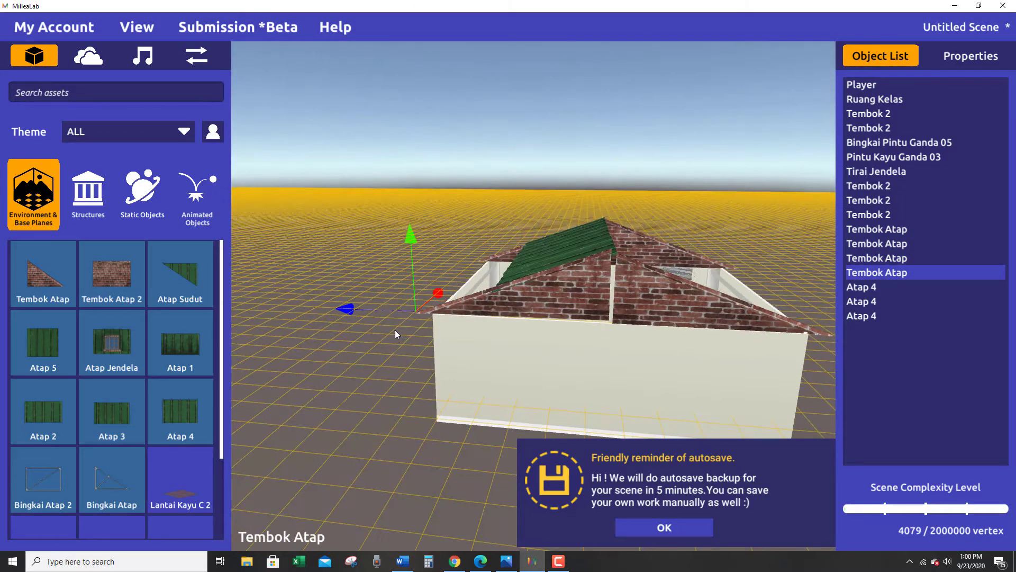
pyautogui.moveTo(409, 230); pyautogui.dragTo(413, 237)
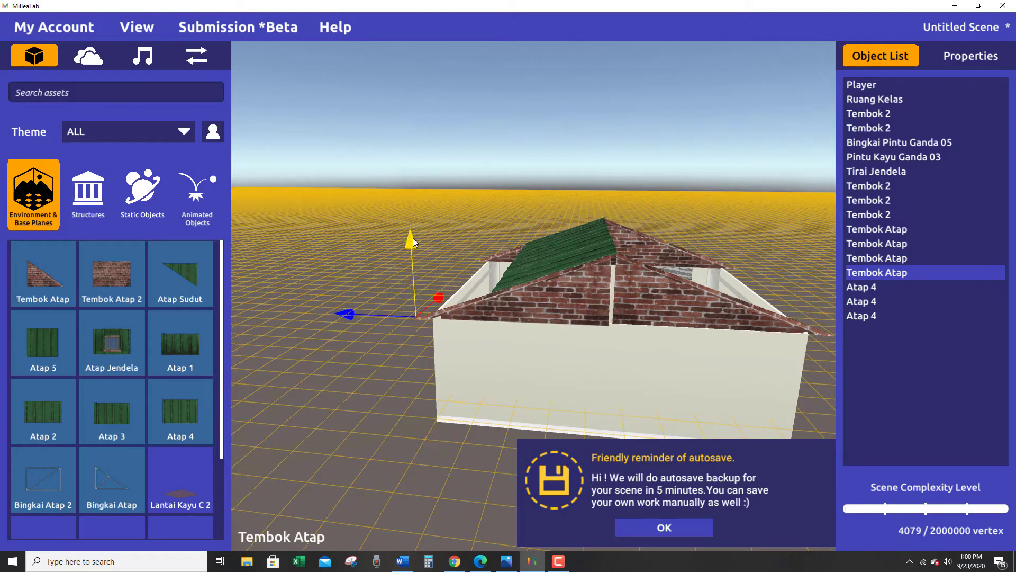
pyautogui.moveTo(541, 312); pyautogui.dragTo(549, 291, button='right')
pyautogui.moveTo(352, 310); pyautogui.dragTo(355, 308)
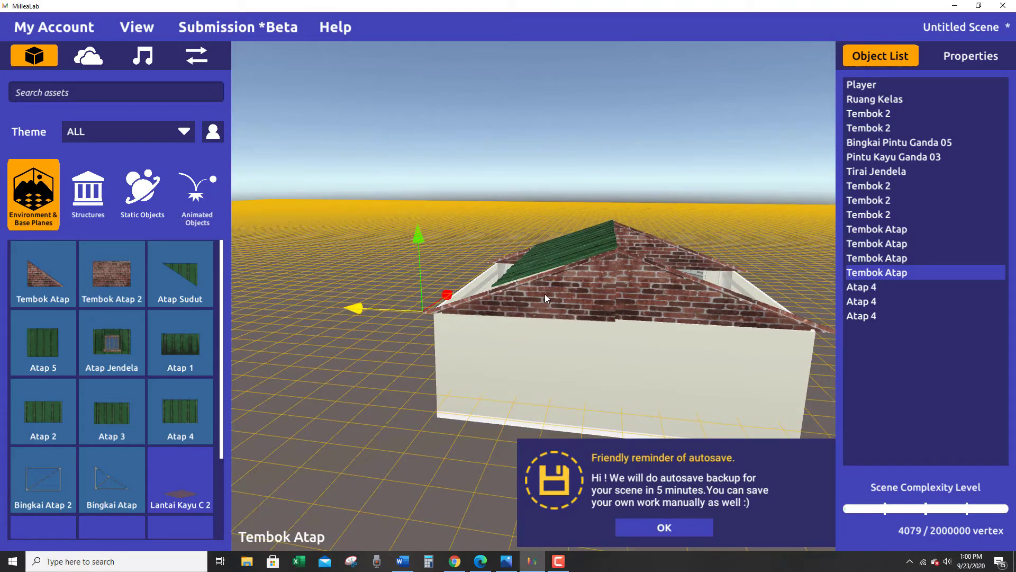
pyautogui.moveTo(425, 239); pyautogui.dragTo(427, 232)
# Nudge the open-side Tembok Atap half across the wall's thickness to line it up with the wall below.
pyautogui.moveTo(597, 356); pyautogui.dragTo(659, 315, button='right')
pyautogui.click(661, 308)
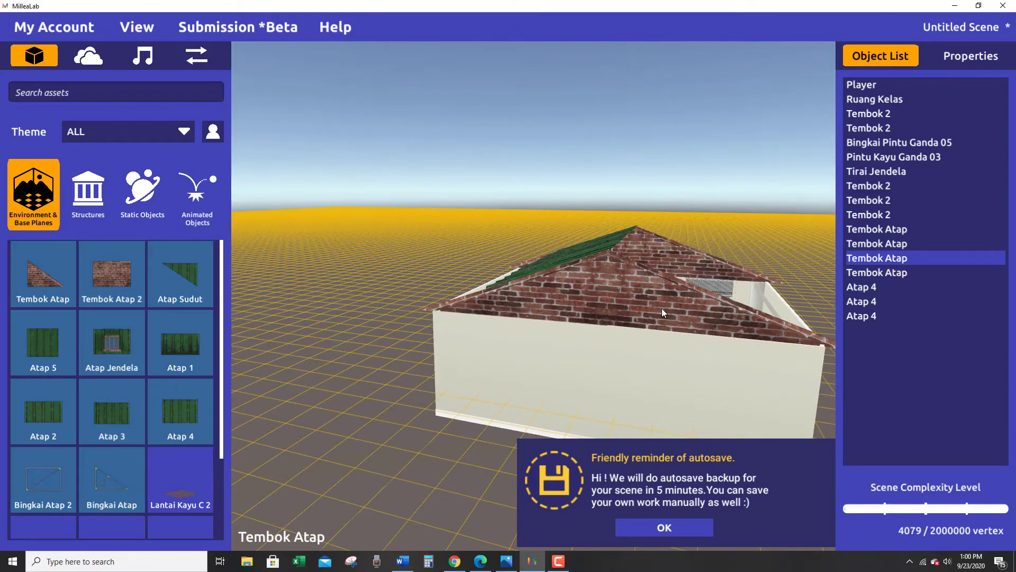
pyautogui.moveTo(695, 351); pyautogui.dragTo(673, 325, button='right')
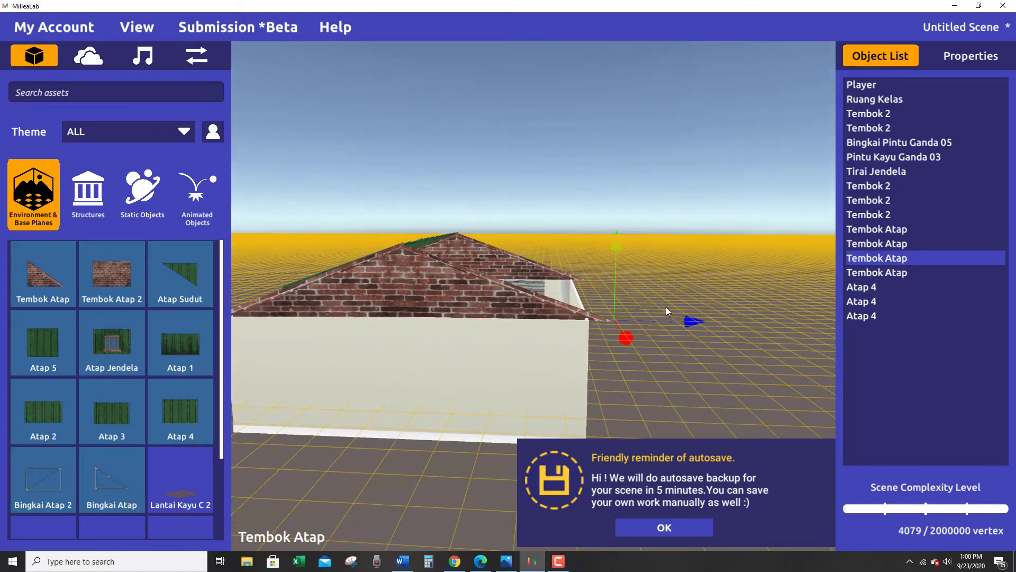
pyautogui.moveTo(624, 336)
pyautogui.mouseDown()
pyautogui.moveTo(636, 314)
pyautogui.moveTo(630, 329)
pyautogui.mouseUp()
pyautogui.click(596, 375)
pyautogui.moveTo(595, 375)
pyautogui.mouseDown(button='right')
pyautogui.moveTo(735, 411)
pyautogui.moveTo(613, 370)
pyautogui.mouseUp(button='right')
pyautogui.moveTo(439, 297); pyautogui.dragTo(561, 383, button='right')
pyautogui.moveTo(350, 340); pyautogui.dragTo(517, 420, button='right')
pyautogui.scroll(3, 350, 302)
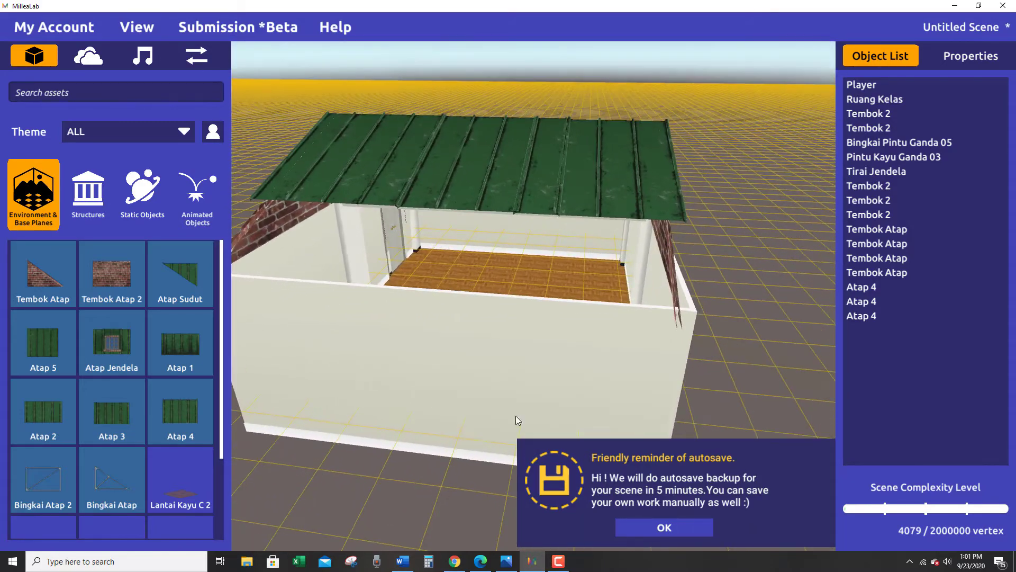
# Dismiss the autosave reminder and select the Atap 4 panel bordering the uncovered part of the roof.
pyautogui.click(649, 529)
pyautogui.moveTo(265, 348); pyautogui.dragTo(549, 351, button='right')
pyautogui.click(465, 249)
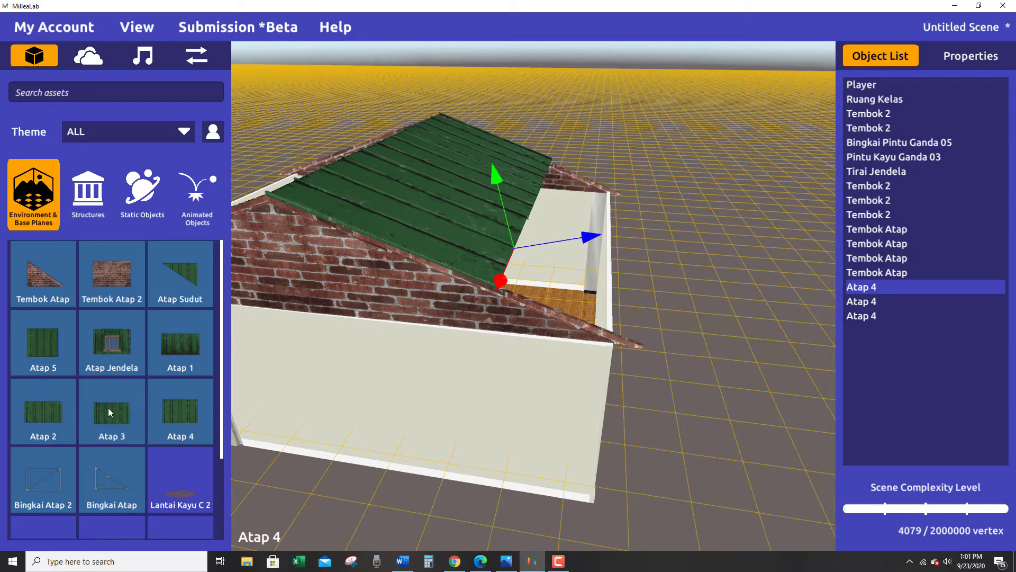
pyautogui.moveTo(108, 408); pyautogui.dragTo(774, 389)
pyautogui.moveTo(774, 390); pyautogui.dragTo(649, 458, button='right')
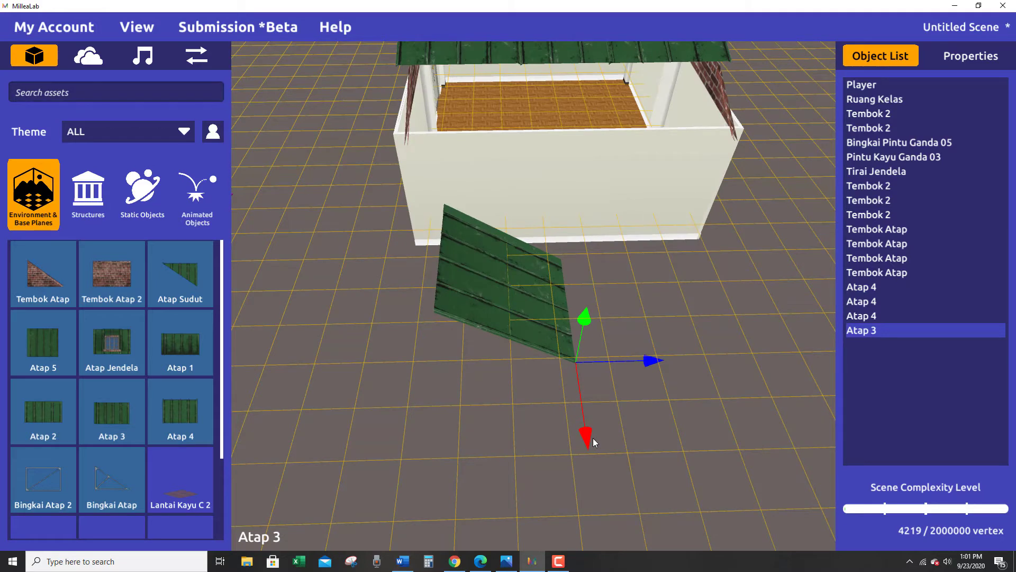
pyautogui.press('Delete')
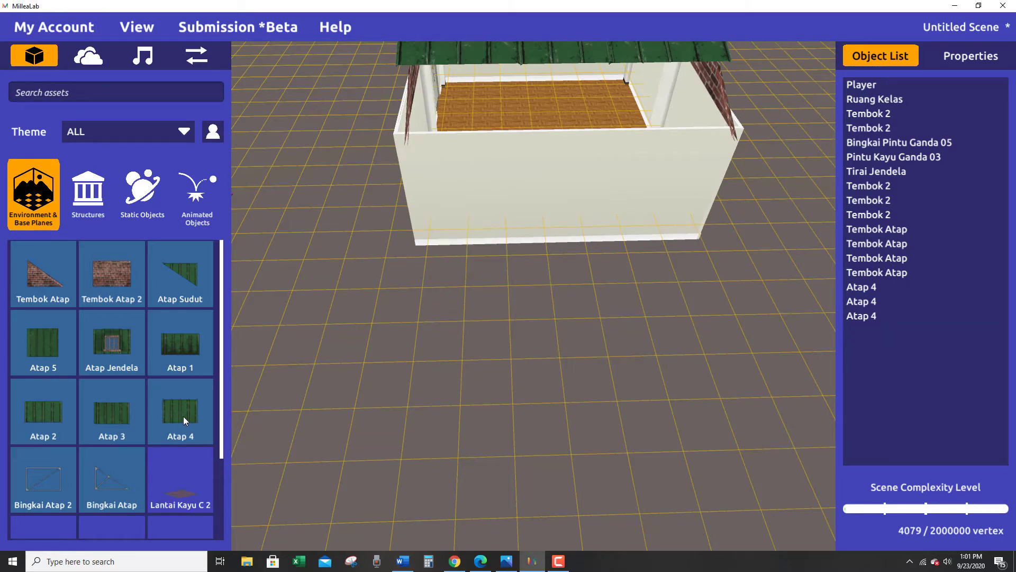
pyautogui.moveTo(184, 416)
pyautogui.mouseDown()
pyautogui.moveTo(463, 380)
pyautogui.moveTo(184, 415)
pyautogui.mouseUp()
# Add an Atap 2 roof panel on the ground outside the wall on the building's uncovered side.
pyautogui.moveTo(29, 415); pyautogui.dragTo(556, 396)
pyautogui.moveTo(555, 396); pyautogui.dragTo(716, 338, button='right')
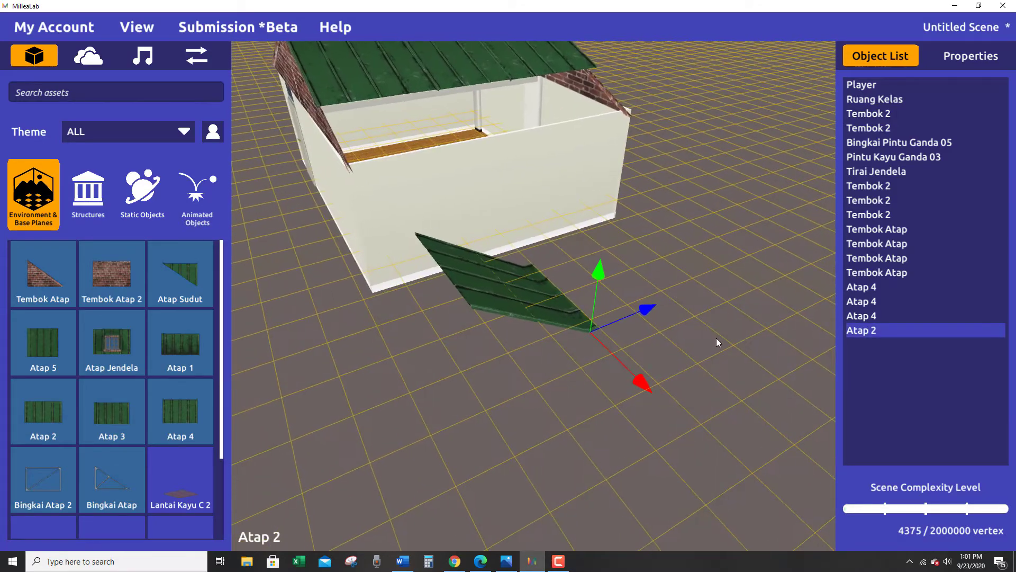
pyautogui.moveTo(624, 341); pyautogui.dragTo(651, 349, button='right')
pyautogui.moveTo(513, 405); pyautogui.dragTo(296, 408, button='right')
pyautogui.moveTo(609, 272); pyautogui.dragTo(610, 209)
# Rotate the Atap 2 panel slightly about its vertical axis to square it with the wall.
pyautogui.moveTo(565, 351); pyautogui.dragTo(686, 539, button='right')
pyautogui.moveTo(558, 355); pyautogui.dragTo(554, 375)
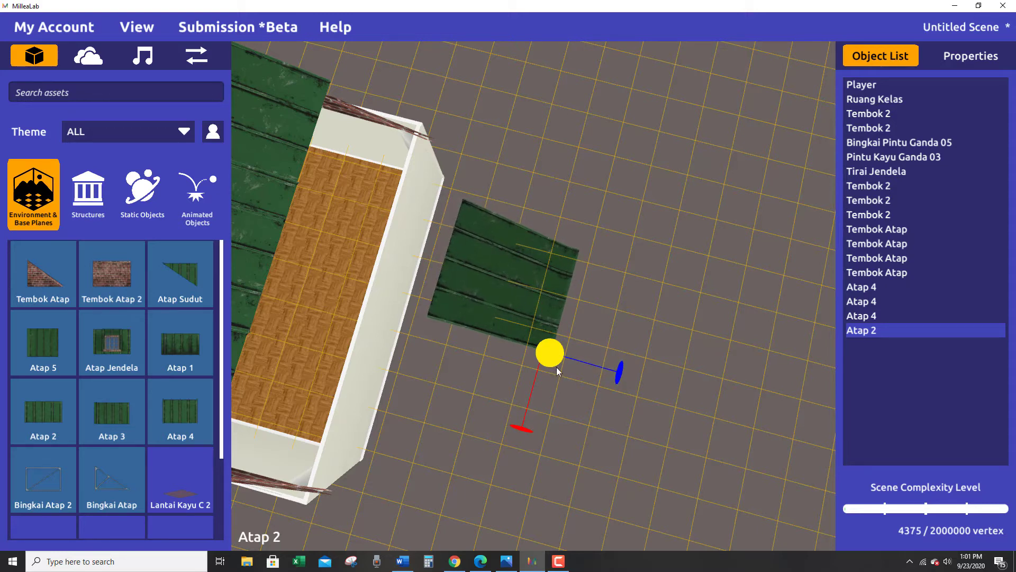
pyautogui.moveTo(601, 323); pyautogui.dragTo(586, 297, button='right')
pyautogui.press('w')
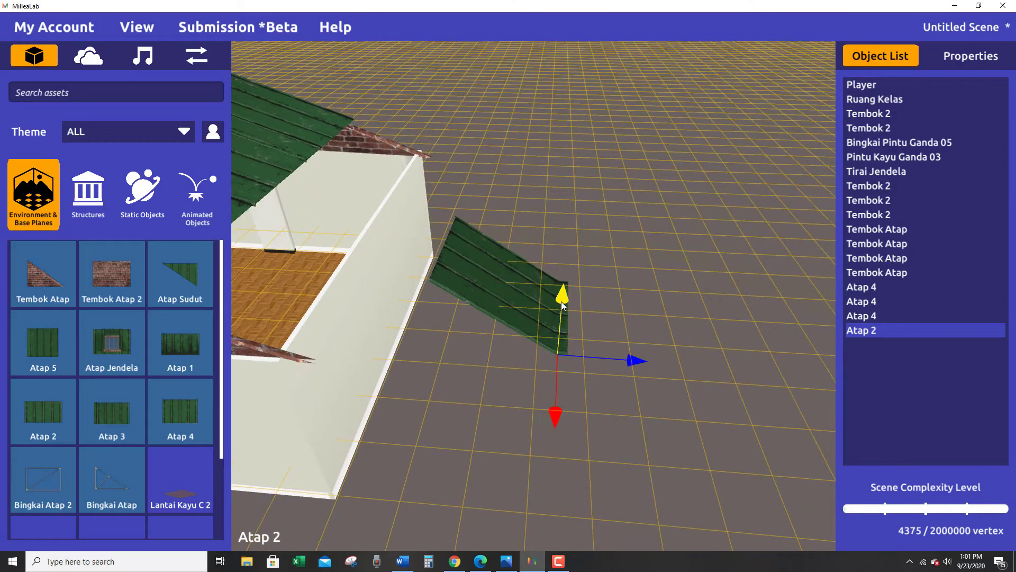
# Lift the Atap 2 panel to roof height and slide it inward over the wall to meet the Atap 4 panels.
pyautogui.moveTo(561, 301); pyautogui.dragTo(569, 233)
pyautogui.moveTo(561, 349); pyautogui.dragTo(550, 316, button='right')
pyautogui.click(551, 269)
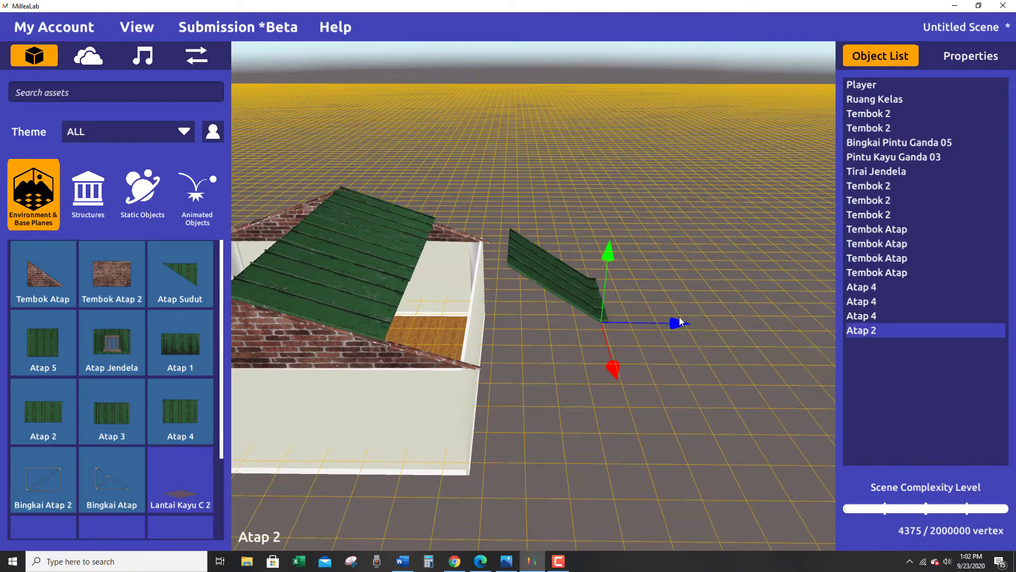
pyautogui.moveTo(680, 322); pyautogui.dragTo(616, 331)
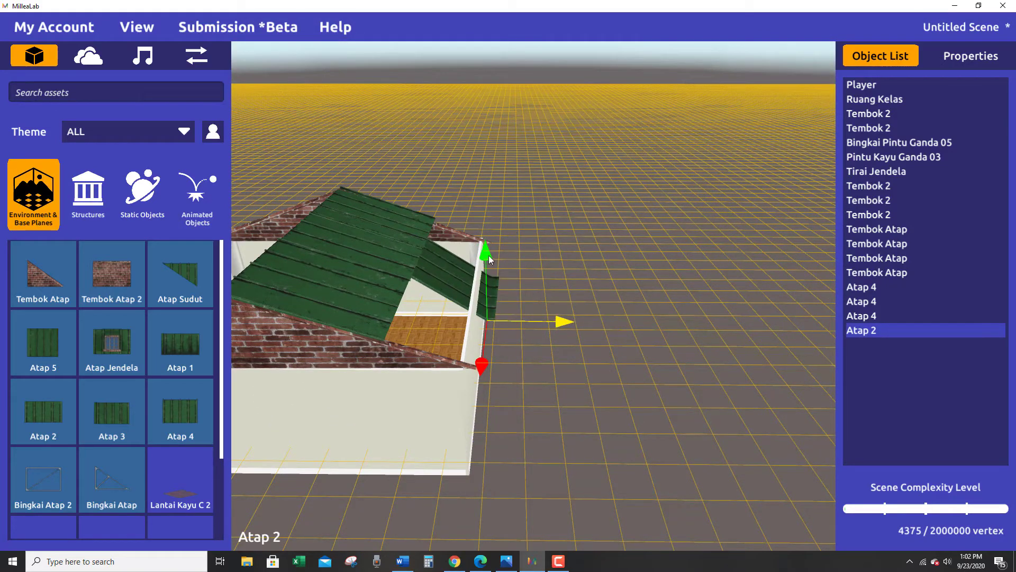
pyautogui.moveTo(488, 255); pyautogui.dragTo(487, 230)
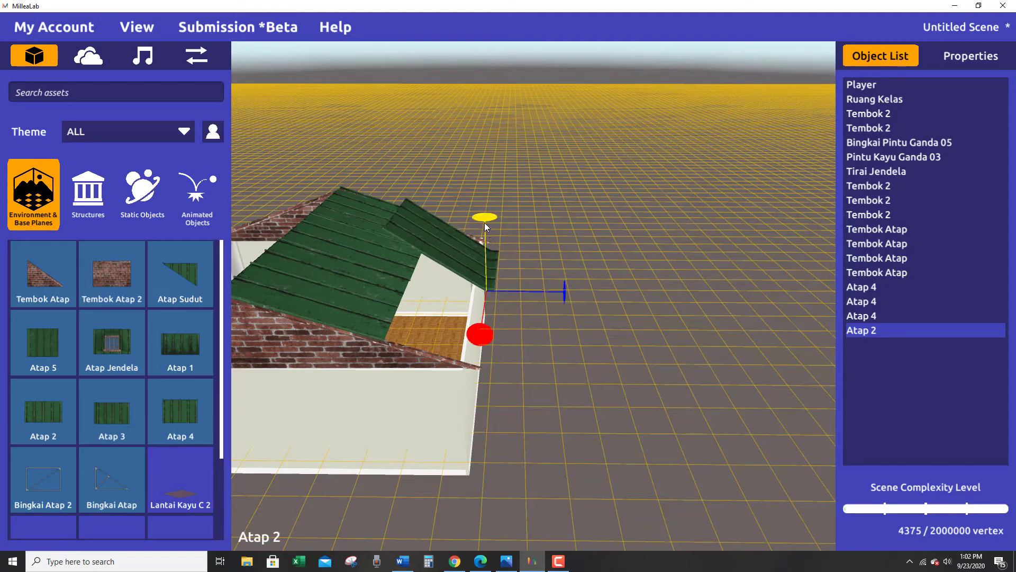
# Tilt the Atap 2 panel about the axis parallel to the ridge to match the slope of the Atap 4 panels.
pyautogui.moveTo(479, 340); pyautogui.dragTo(480, 334)
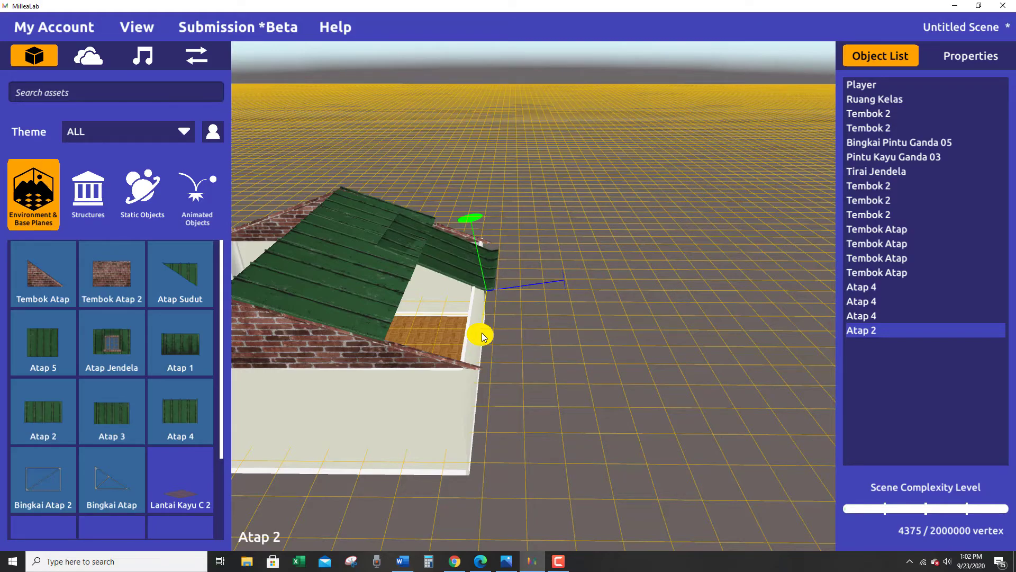
pyautogui.moveTo(527, 317); pyautogui.dragTo(603, 448, button='right')
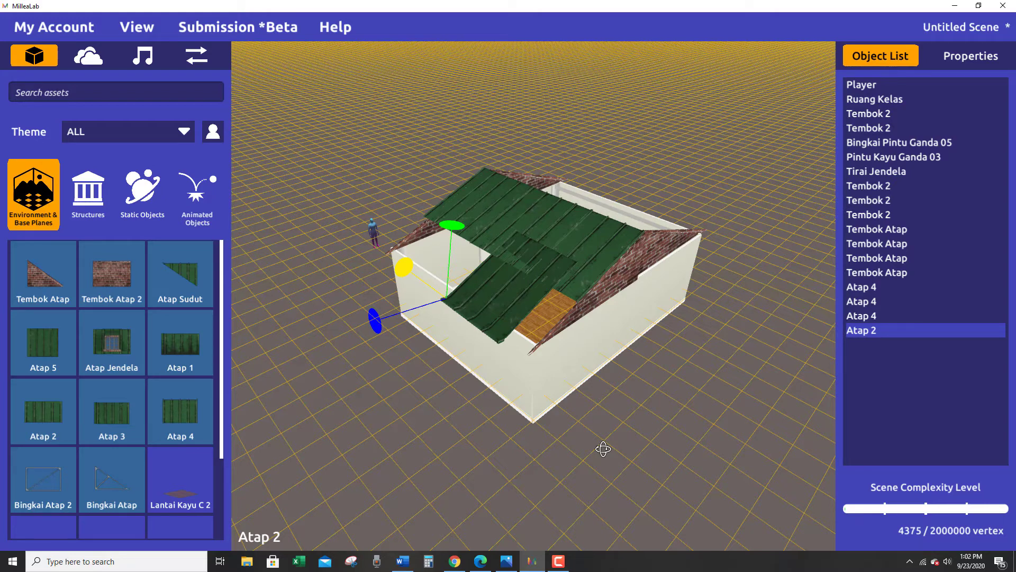
pyautogui.moveTo(568, 426); pyautogui.dragTo(501, 399, button='right')
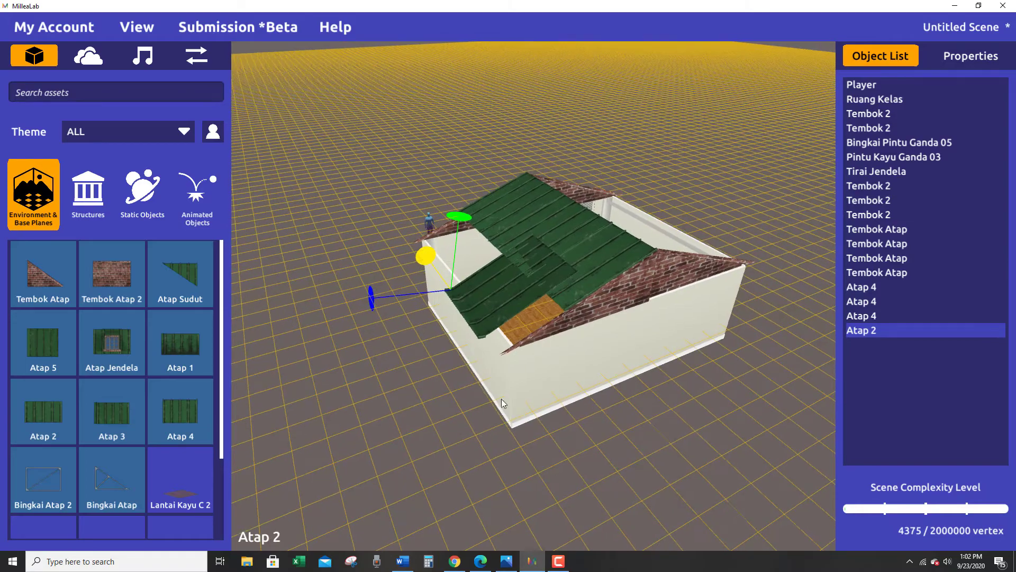
pyautogui.moveTo(497, 289); pyautogui.dragTo(518, 387, button='right')
pyautogui.click(511, 388)
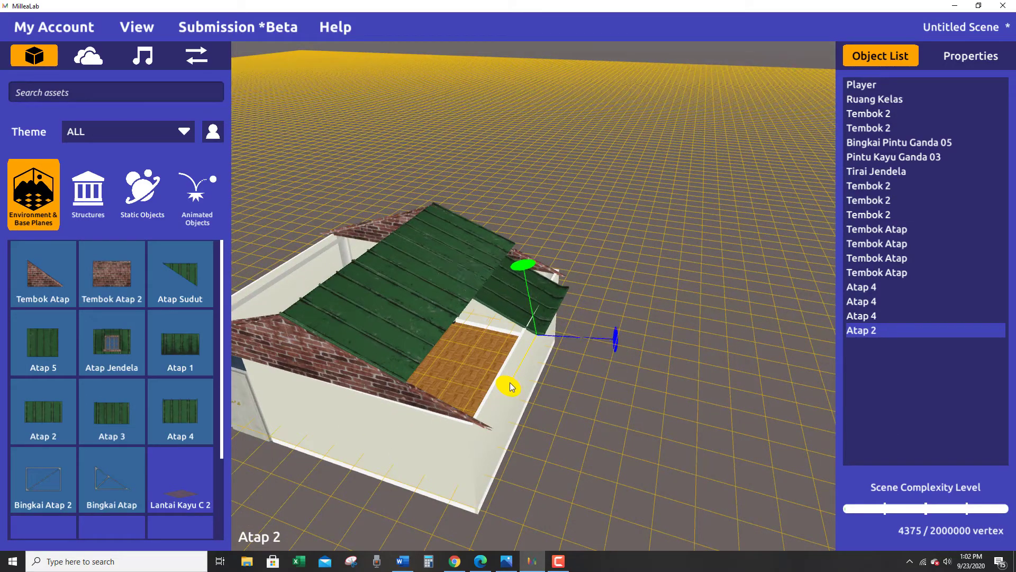
pyautogui.moveTo(511, 389); pyautogui.dragTo(604, 356, button='right')
# Fine-tune the Atap 2 panel's height so its lower edge sits just above the wall.
pyautogui.moveTo(542, 252); pyautogui.dragTo(545, 246)
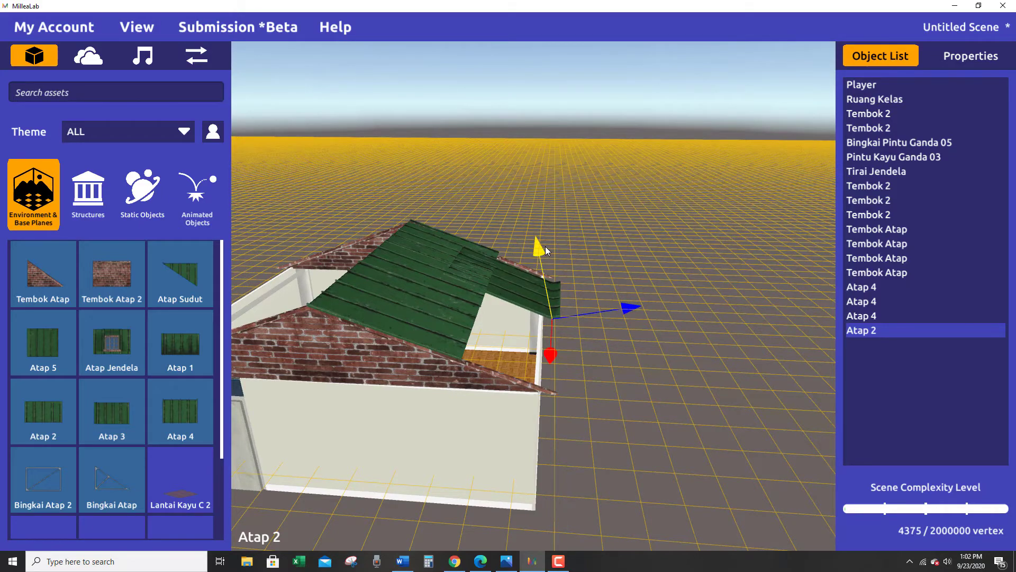
pyautogui.moveTo(570, 372)
pyautogui.mouseDown(button='middle')
pyautogui.moveTo(601, 270)
pyautogui.moveTo(554, 390)
pyautogui.moveTo(552, 374)
pyautogui.mouseUp(button='middle')
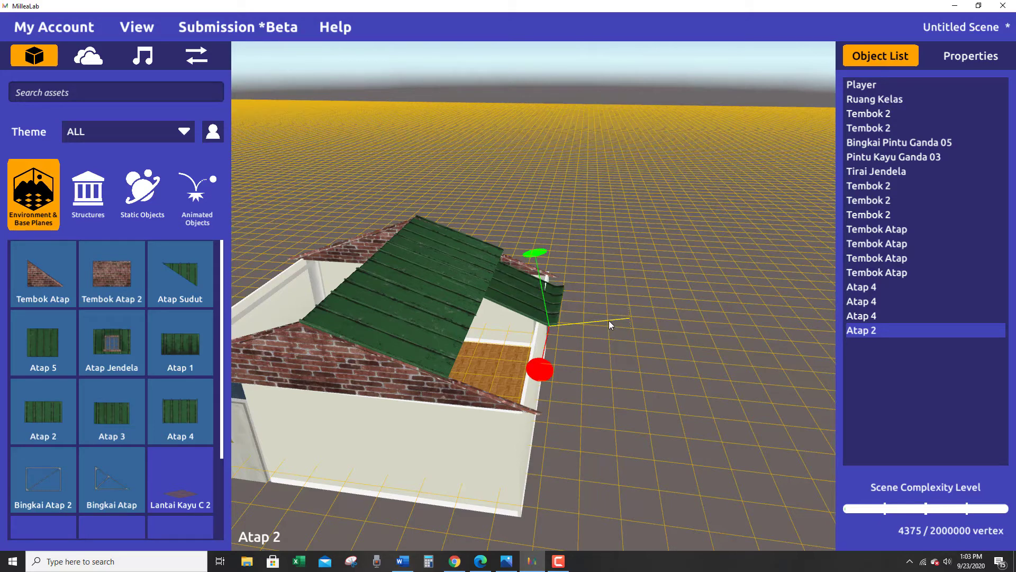
pyautogui.moveTo(588, 369); pyautogui.dragTo(575, 265, button='right')
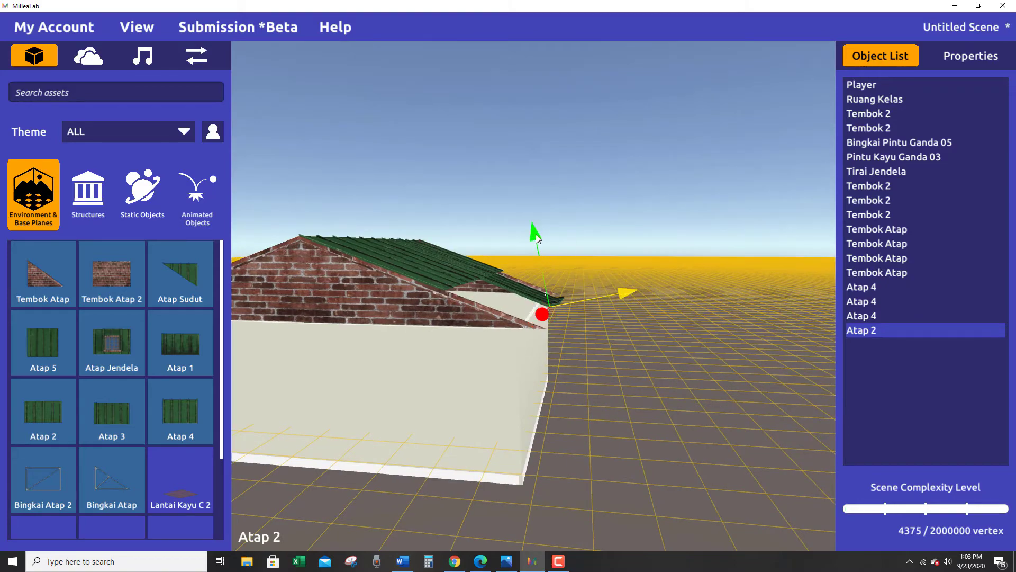
pyautogui.moveTo(535, 228); pyautogui.dragTo(538, 222)
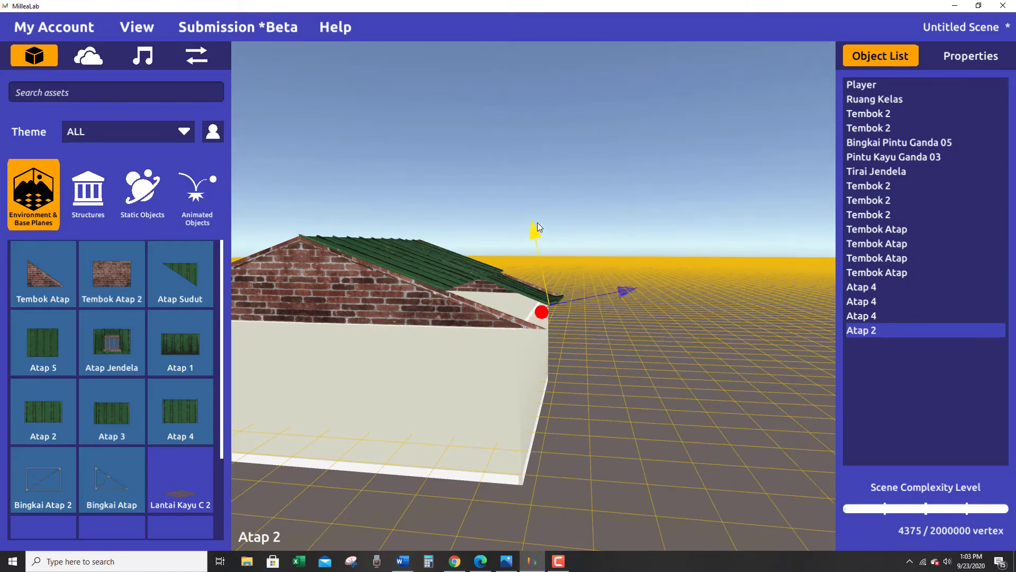
pyautogui.moveTo(563, 287); pyautogui.dragTo(568, 381, button='right')
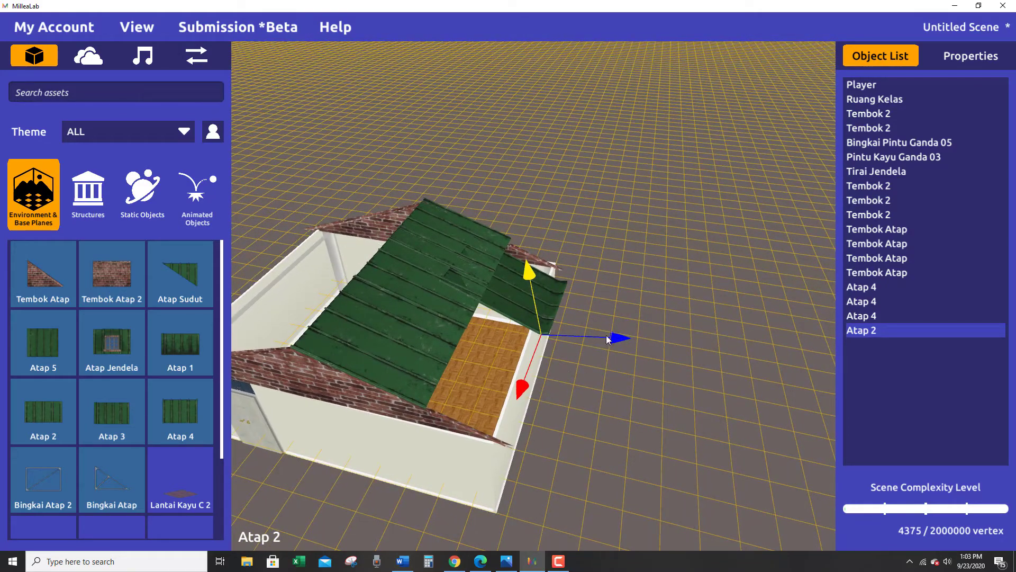
# Roll the Atap 2 panel slightly about its downslope axis to level it with the roof, and readjust its height.
pyautogui.press('e')
pyautogui.click(620, 337)
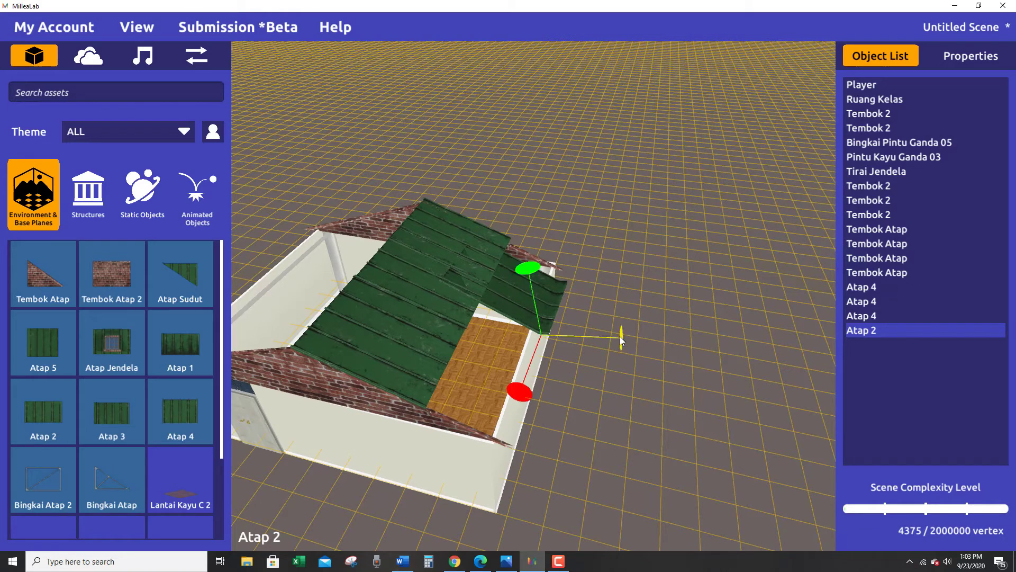
pyautogui.moveTo(621, 337); pyautogui.dragTo(618, 337)
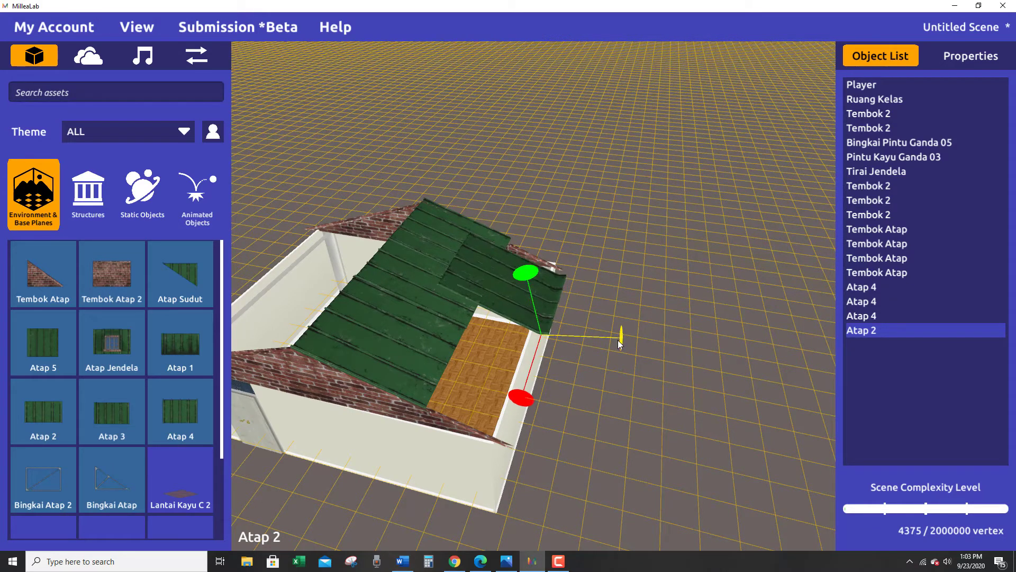
pyautogui.press('w')
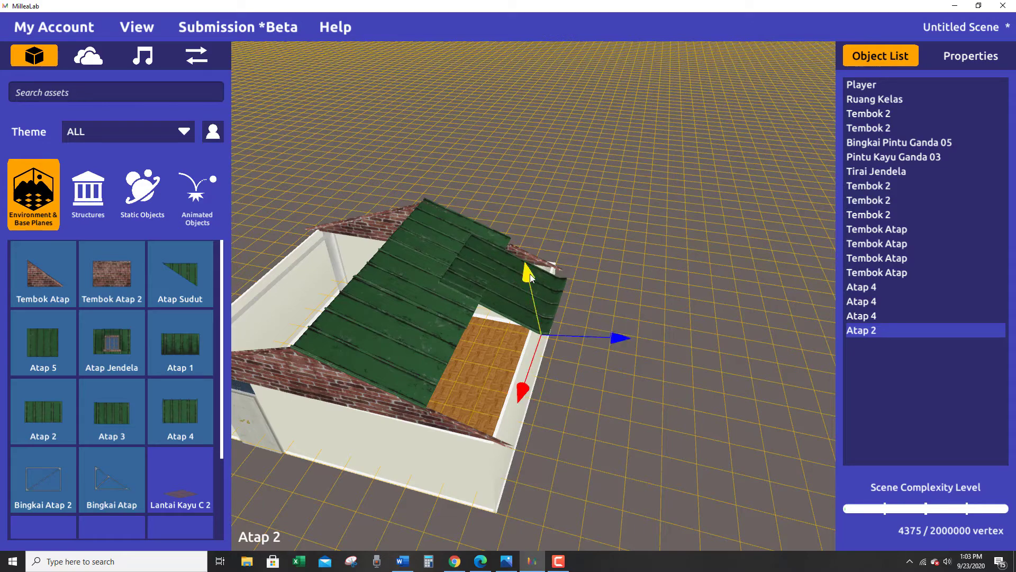
pyautogui.moveTo(530, 272); pyautogui.dragTo(530, 274)
# Slide the Atap 2 panel along the wall to the gable on the door side, flush with the roof's end.
pyautogui.moveTo(527, 357); pyautogui.dragTo(499, 450, button='right')
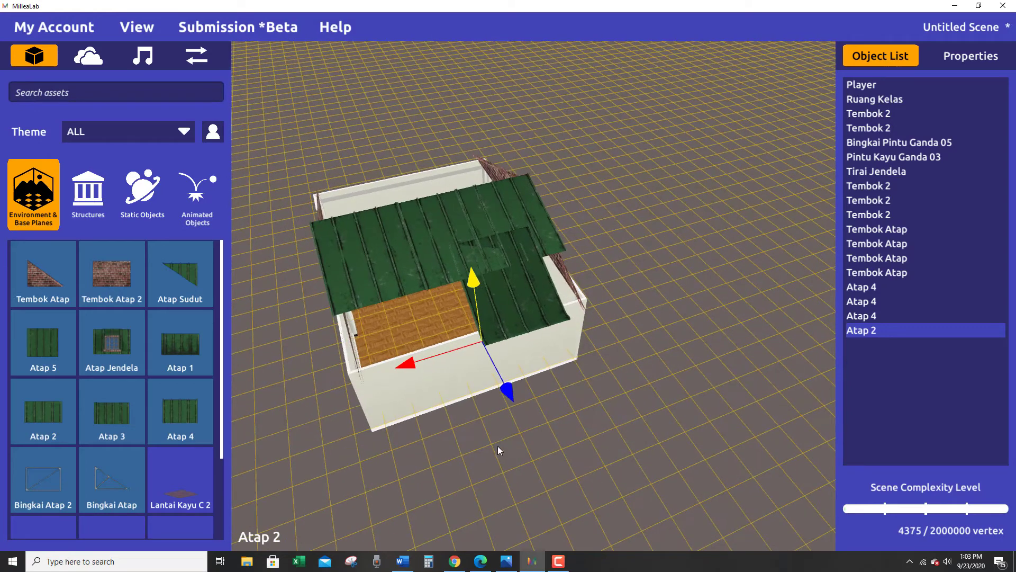
pyautogui.moveTo(407, 370); pyautogui.dragTo(333, 389)
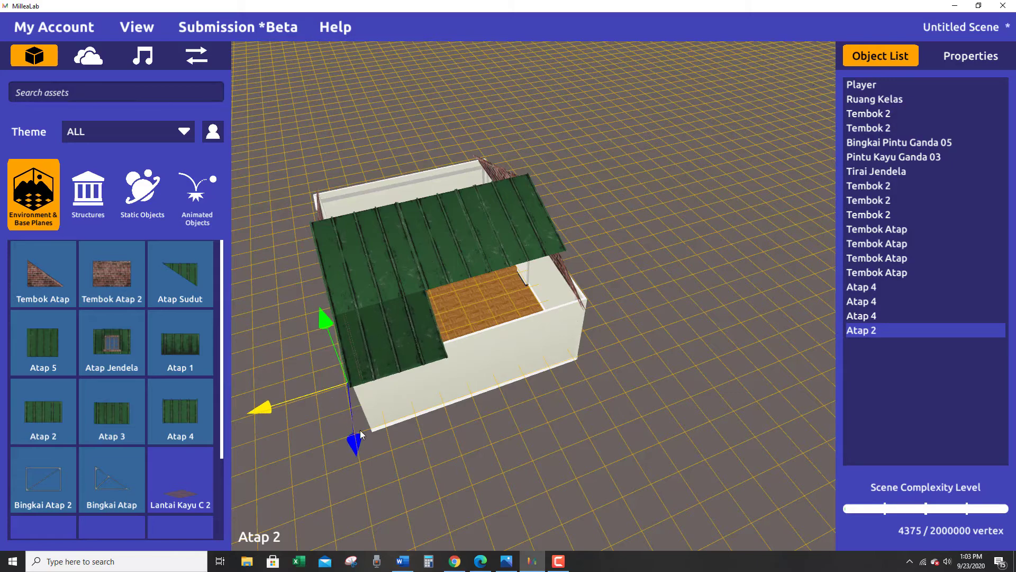
pyautogui.moveTo(360, 430); pyautogui.dragTo(375, 485, button='right')
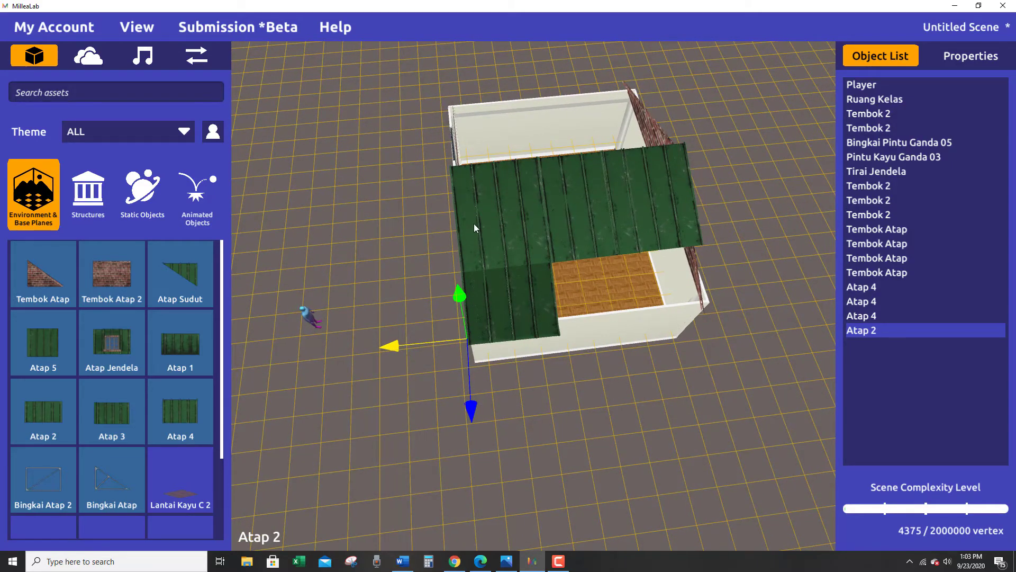
pyautogui.moveTo(481, 286); pyautogui.dragTo(630, 356, button='right')
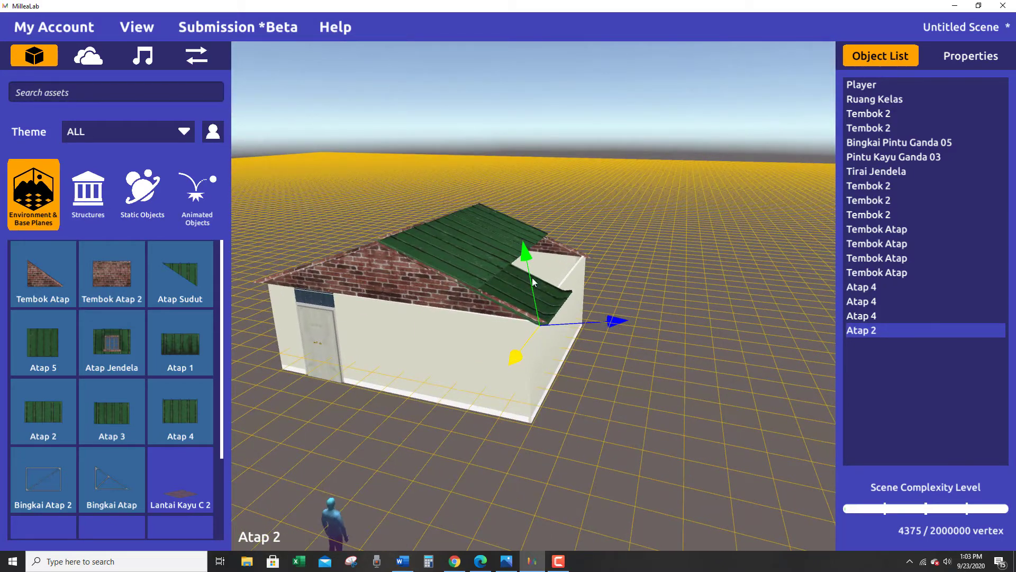
# Raise the Atap 2 panel slightly over the gable and shift it a little outward past the wall.
pyautogui.moveTo(524, 250); pyautogui.dragTo(528, 242)
pyautogui.moveTo(528, 241); pyautogui.dragTo(616, 310, button='right')
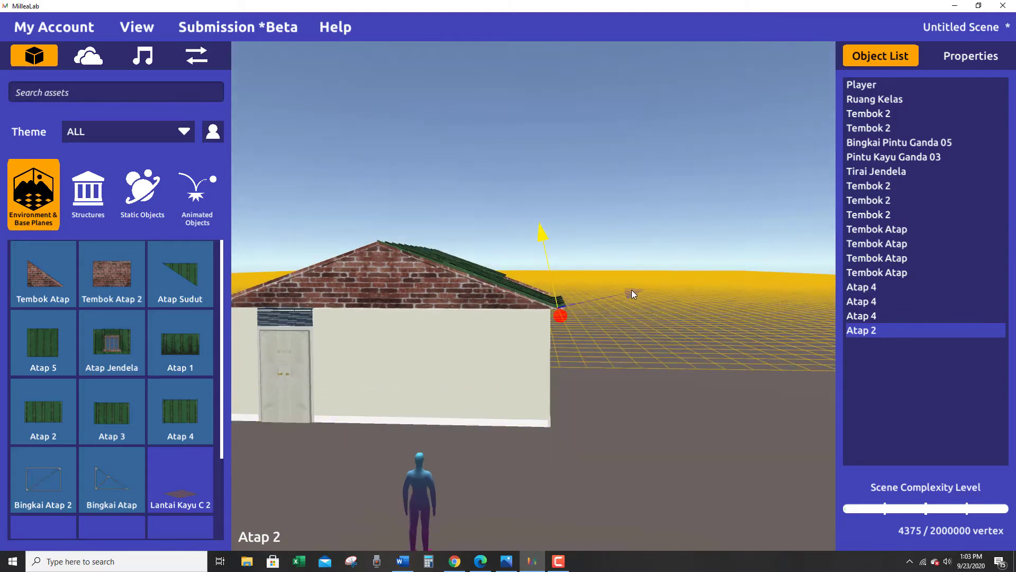
pyautogui.moveTo(630, 293); pyautogui.dragTo(516, 391, button='right')
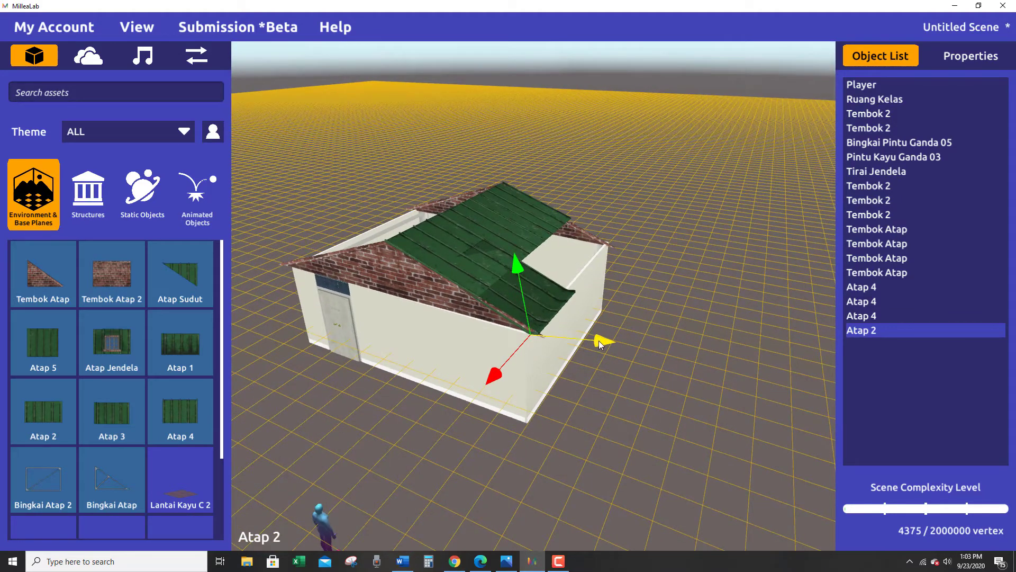
pyautogui.moveTo(599, 341); pyautogui.dragTo(605, 342)
pyautogui.moveTo(606, 342); pyautogui.dragTo(644, 291, button='right')
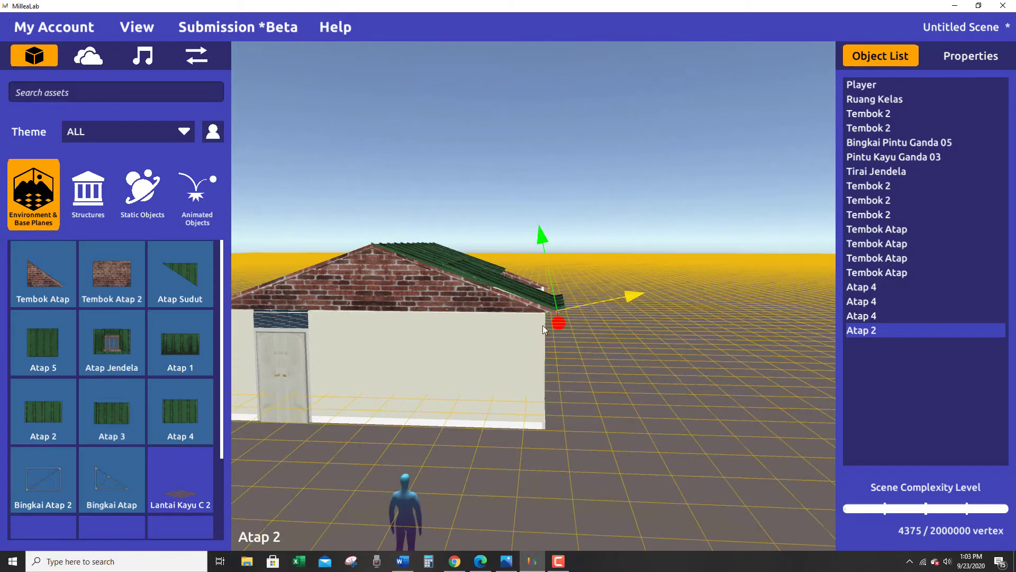
# Tilt the Atap 2 panel about the axis along the wall to match the slope of the Atap 4 roof.
pyautogui.click(560, 326)
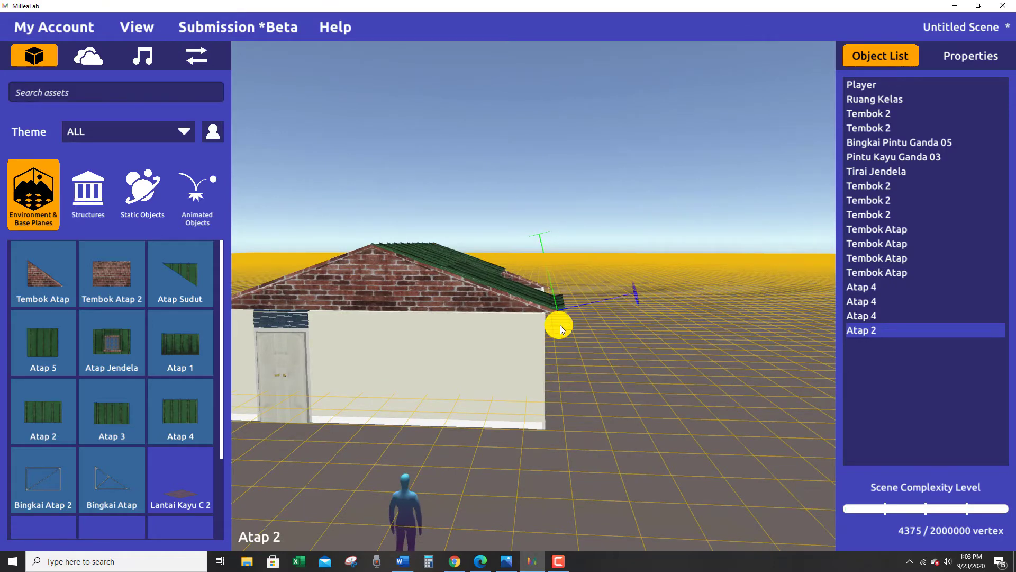
pyautogui.moveTo(561, 325); pyautogui.dragTo(484, 422, button='right')
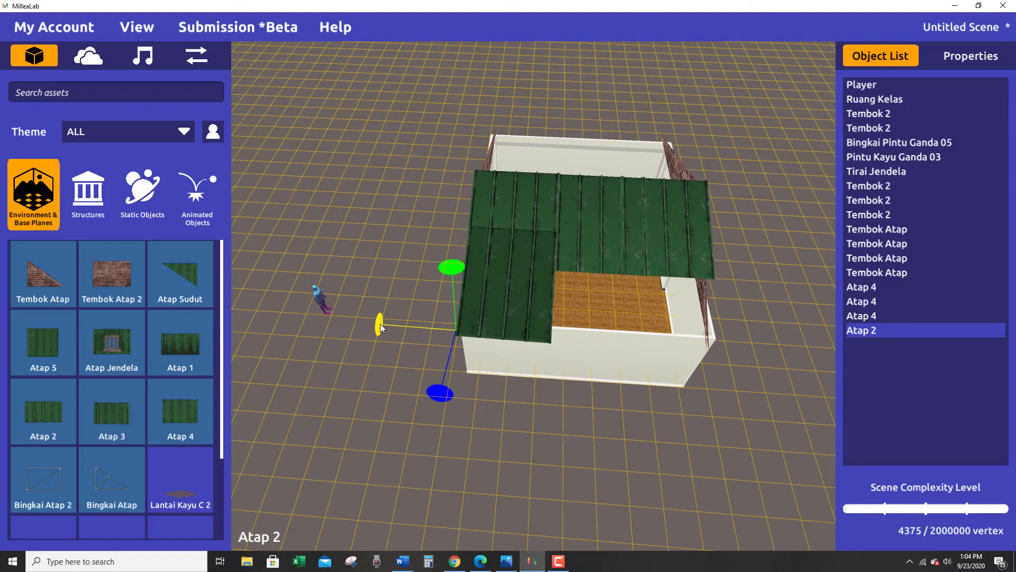
pyautogui.moveTo(380, 324); pyautogui.dragTo(382, 320)
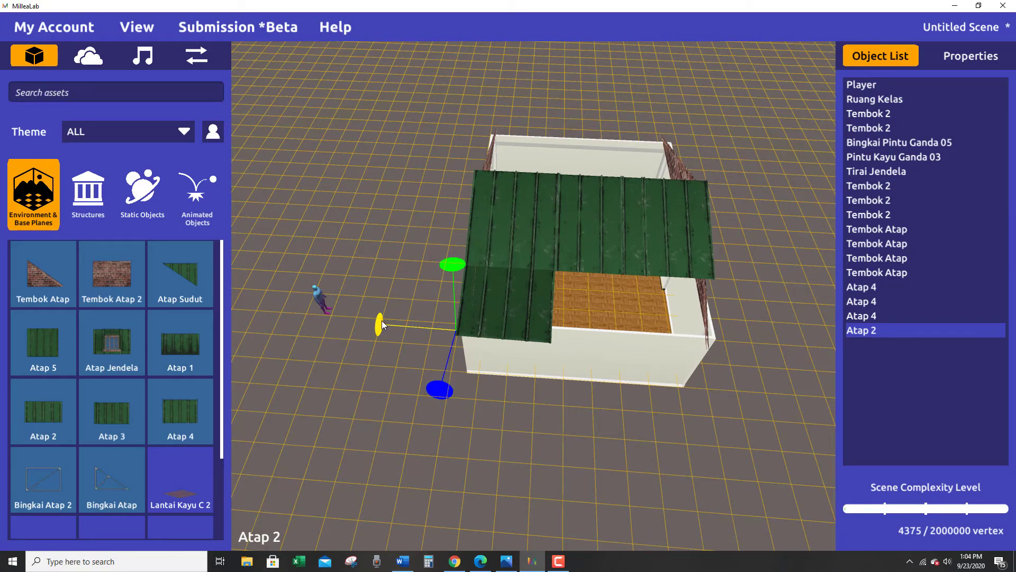
pyautogui.moveTo(386, 370); pyautogui.dragTo(778, 316, button='right')
pyautogui.moveTo(535, 336); pyautogui.dragTo(539, 344)
pyautogui.moveTo(752, 414); pyautogui.dragTo(561, 373, button='right')
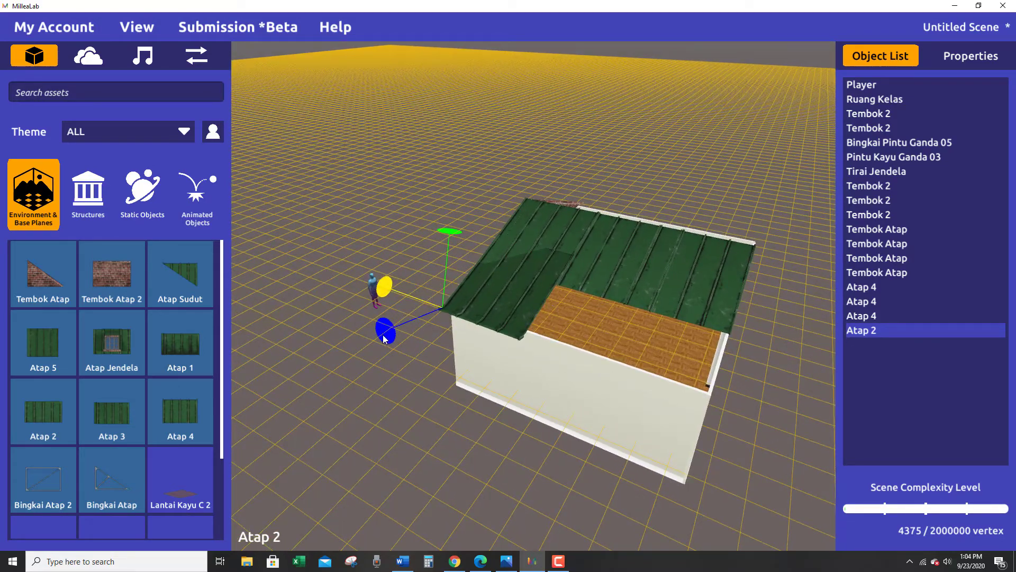
# Roll the Atap 2 panel slightly about its downslope axis and fine-tune its tilt against the roof above.
pyautogui.moveTo(384, 331); pyautogui.dragTo(386, 341)
pyautogui.moveTo(386, 343); pyautogui.dragTo(662, 518, button='right')
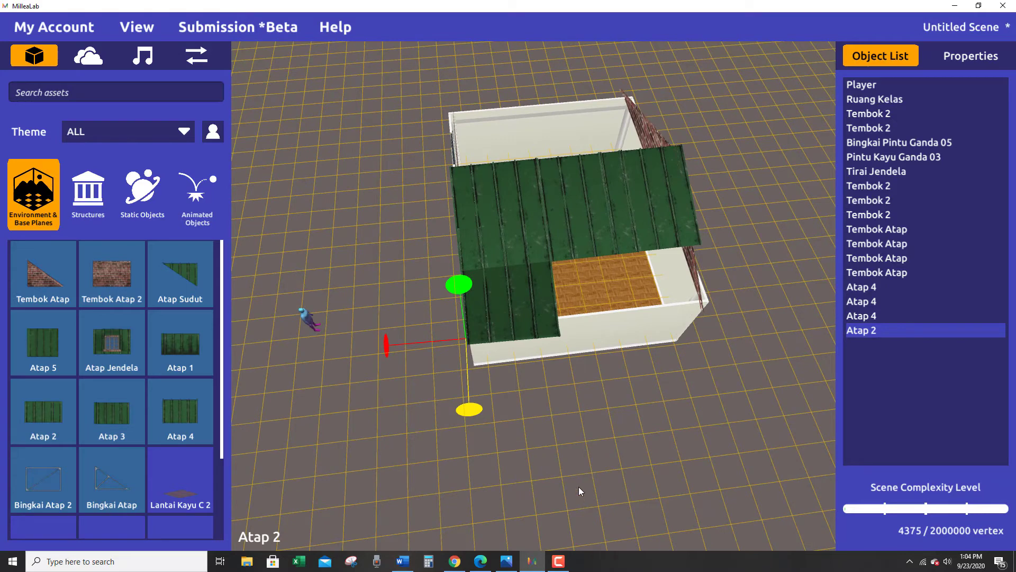
pyautogui.press('Left')
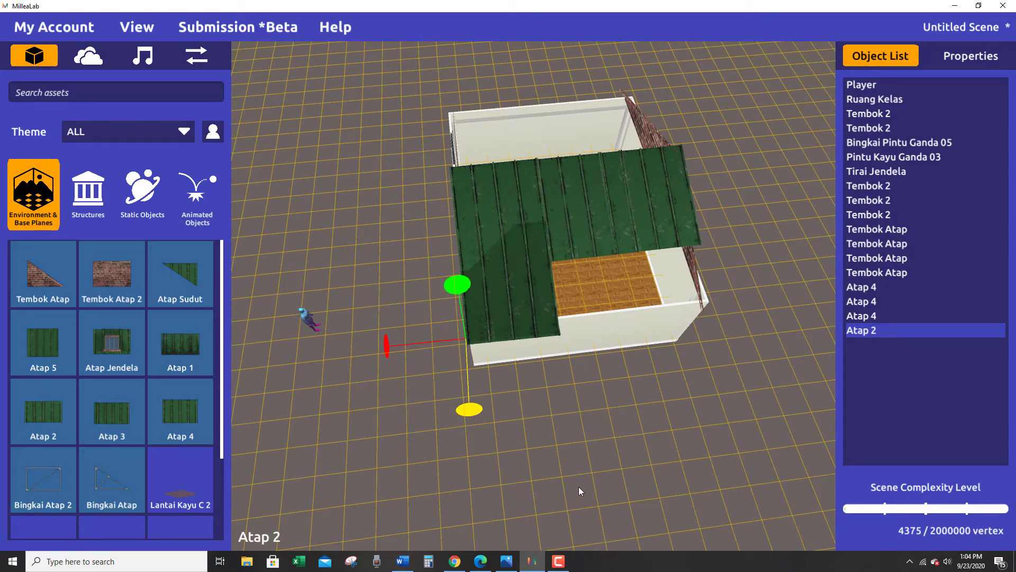
pyautogui.press('Right')
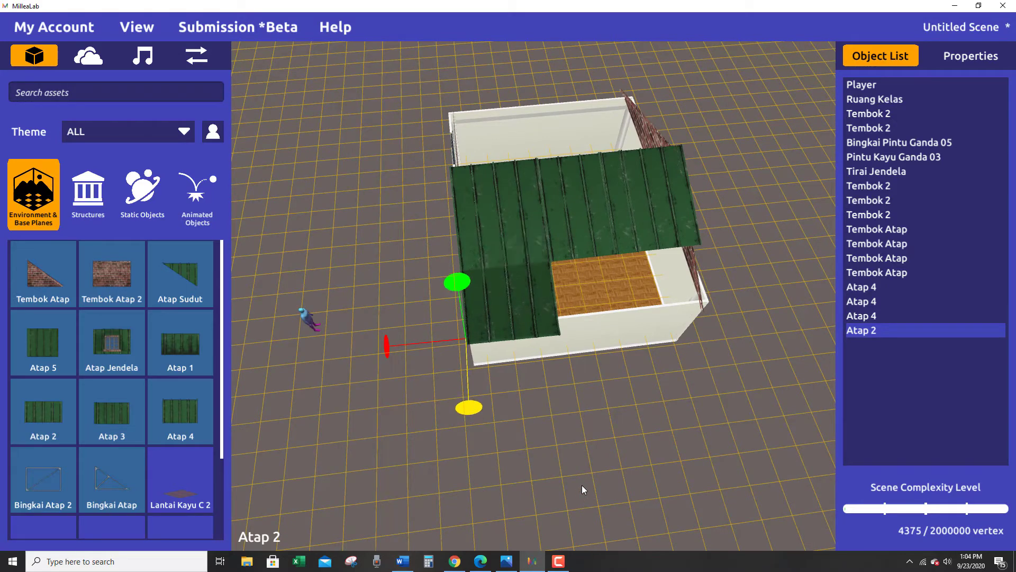
pyautogui.moveTo(583, 485); pyautogui.dragTo(565, 350, button='right')
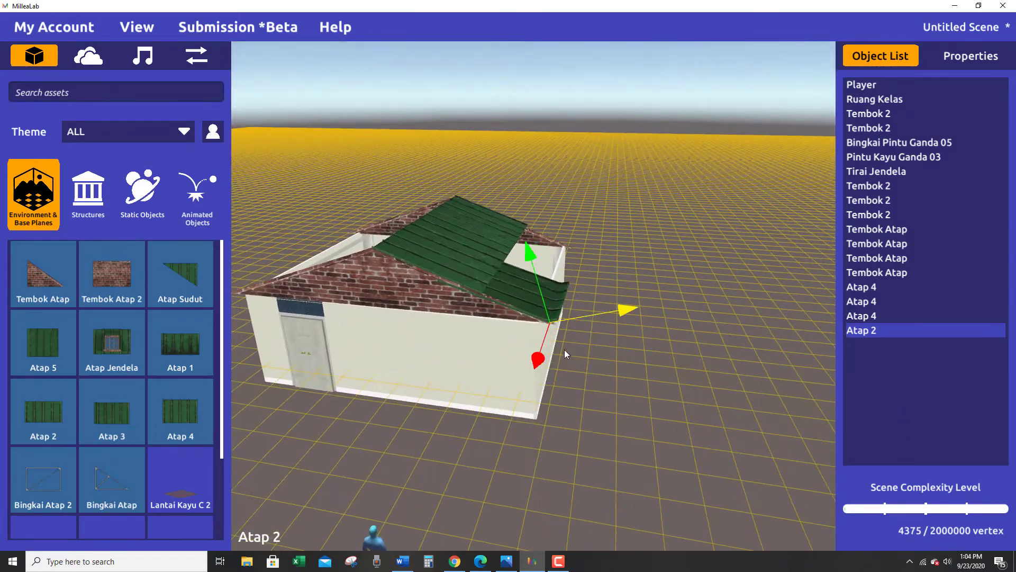
pyautogui.moveTo(530, 244)
pyautogui.mouseDown()
pyautogui.moveTo(535, 231)
pyautogui.moveTo(539, 245)
pyautogui.mouseUp()
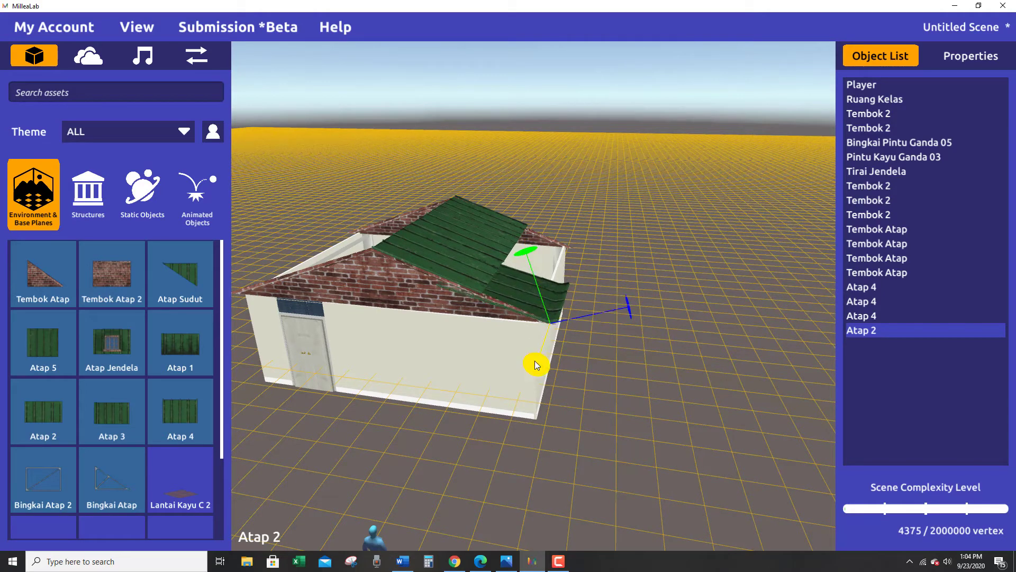
pyautogui.moveTo(536, 367); pyautogui.dragTo(535, 365)
pyautogui.moveTo(608, 342); pyautogui.dragTo(559, 322, button='right')
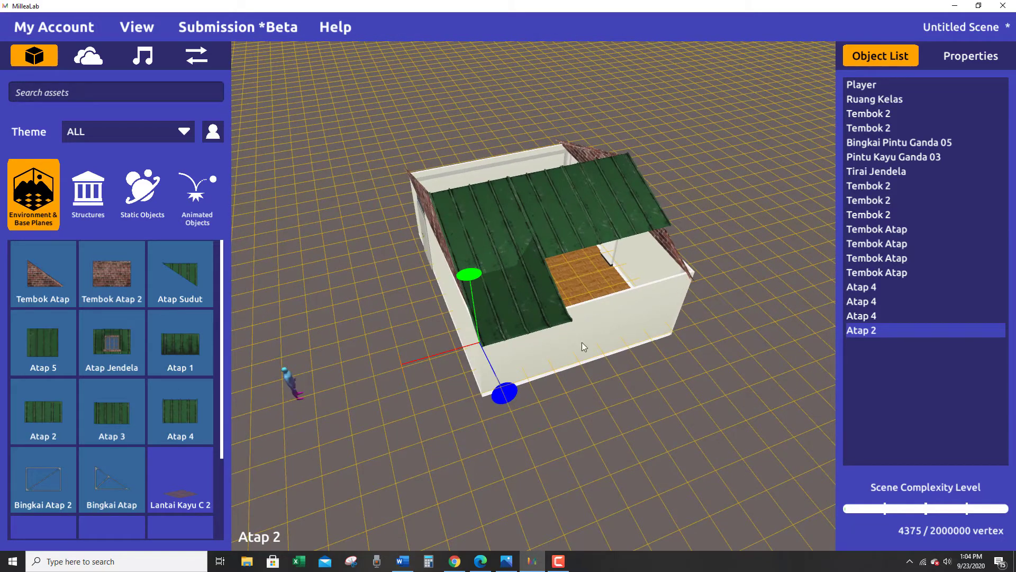
# Duplicate the Atap 2 panel, slide the copy along the wall beside the first, and shift it inward at roof height.
pyautogui.hotkey('ctrl', 'd')
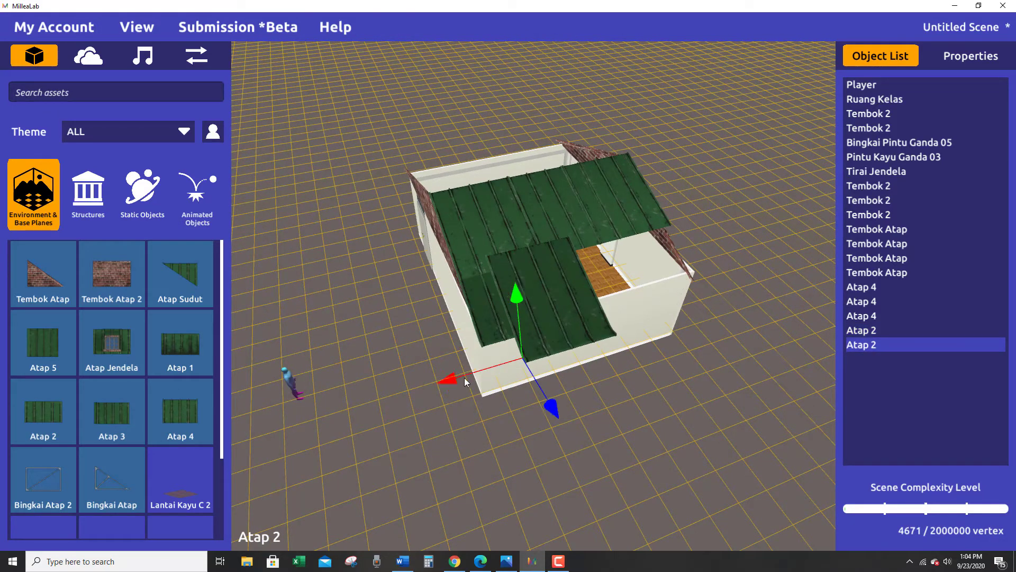
pyautogui.moveTo(442, 382); pyautogui.dragTo(471, 380)
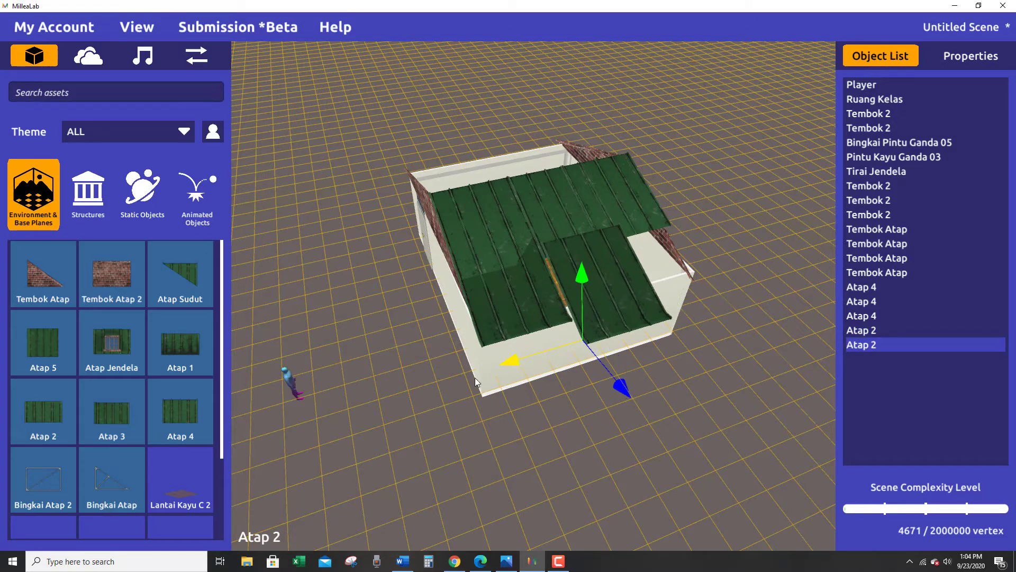
pyautogui.moveTo(475, 383); pyautogui.dragTo(859, 204, button='right')
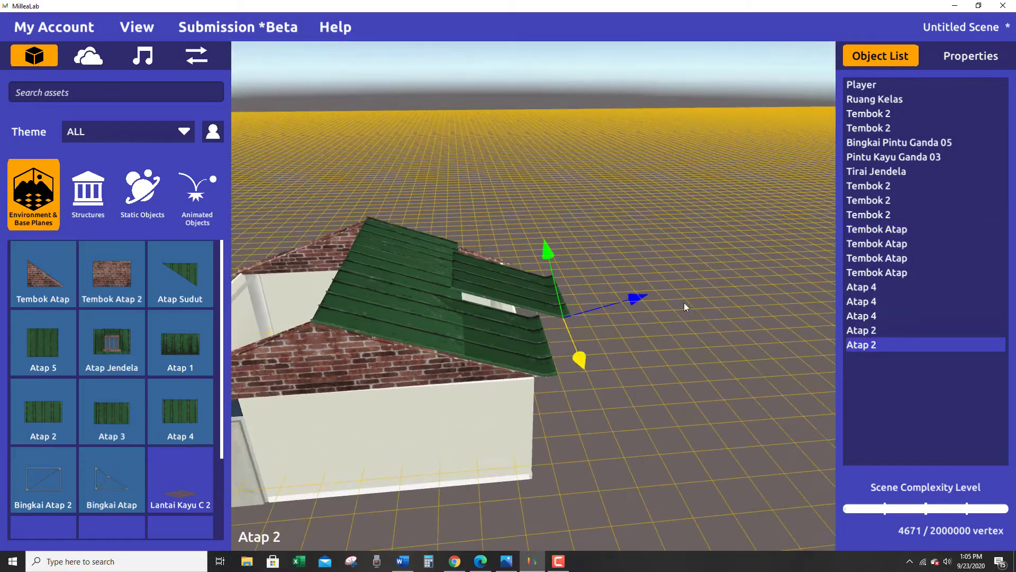
pyautogui.moveTo(647, 296); pyautogui.dragTo(630, 301)
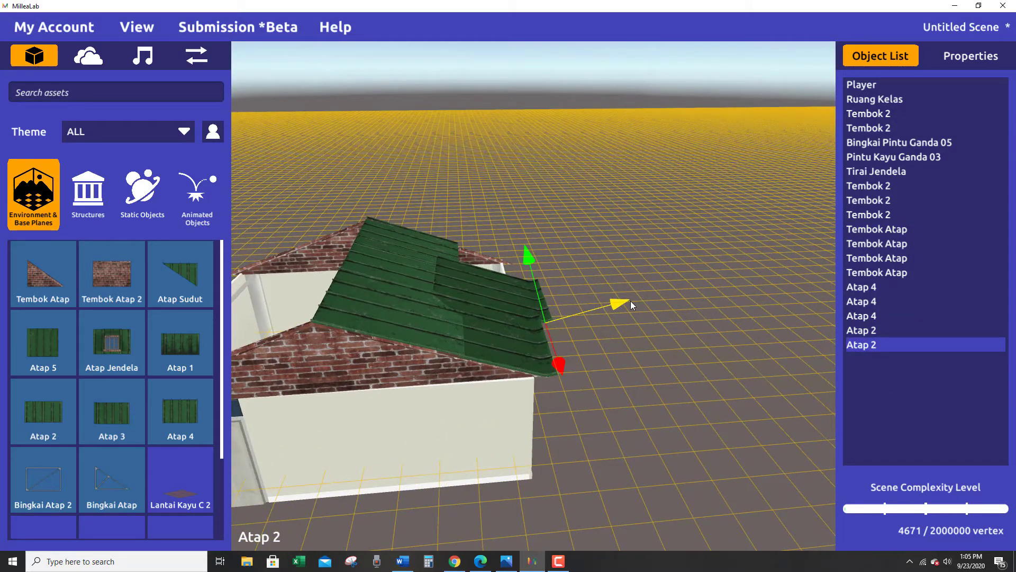
pyautogui.moveTo(527, 258); pyautogui.dragTo(524, 243)
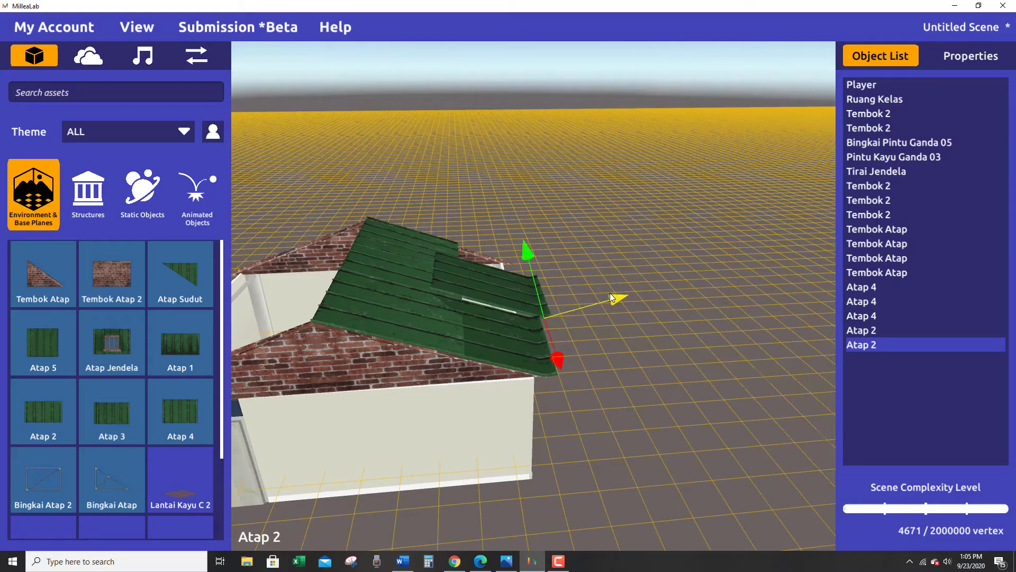
pyautogui.moveTo(610, 294); pyautogui.dragTo(605, 303)
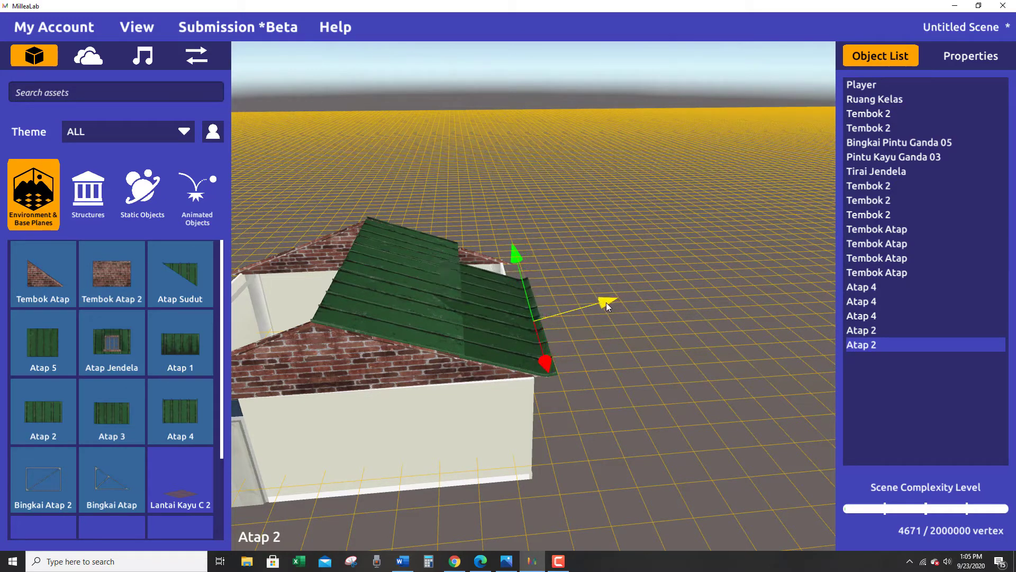
pyautogui.moveTo(605, 303); pyautogui.dragTo(429, 332, button='right')
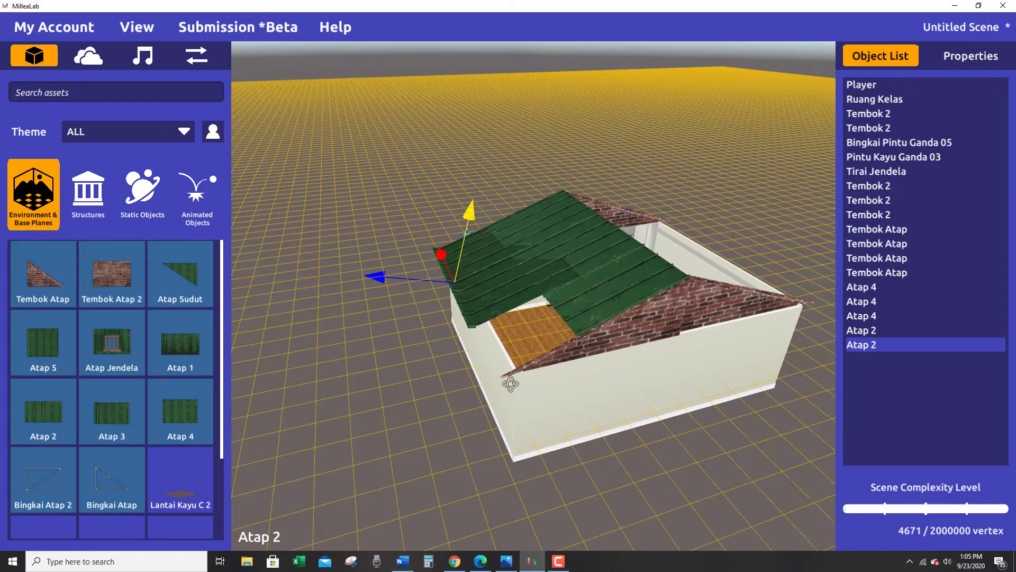
# Duplicate the second Atap 2 panel to cover the remaining open part of this roof side.
pyautogui.moveTo(510, 383); pyautogui.dragTo(762, 450, button='right')
pyautogui.moveTo(519, 430); pyautogui.dragTo(859, 408, button='right')
pyautogui.moveTo(530, 408)
pyautogui.mouseDown(button='right')
pyautogui.moveTo(723, 278)
pyautogui.moveTo(731, 359)
pyautogui.moveTo(672, 398)
pyautogui.moveTo(729, 411)
pyautogui.moveTo(709, 430)
pyautogui.mouseUp(button='right')
pyautogui.click(672, 397)
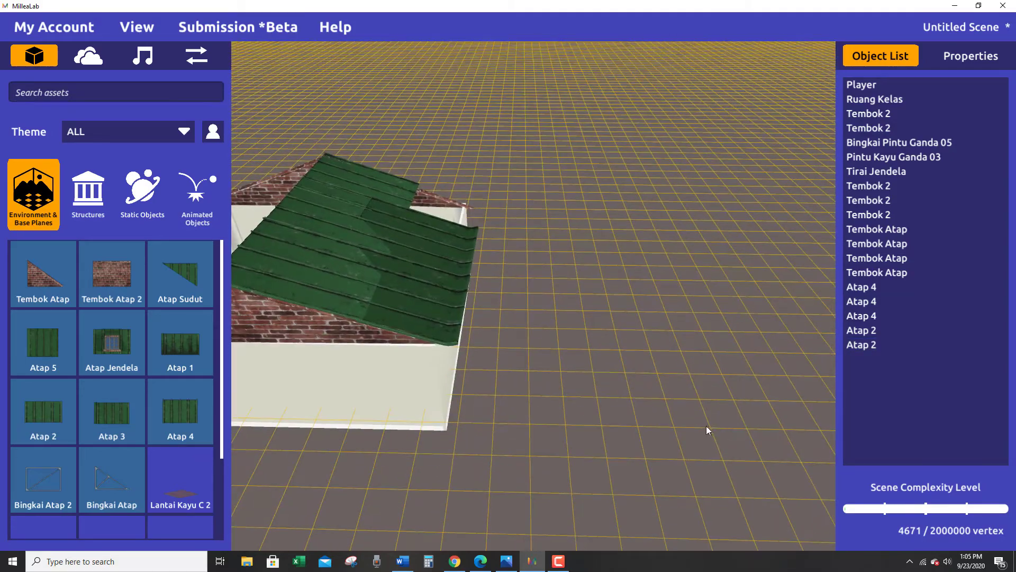
pyautogui.moveTo(439, 345)
pyautogui.mouseDown(button='right')
pyautogui.moveTo(483, 334)
pyautogui.moveTo(787, 369)
pyautogui.mouseUp(button='right')
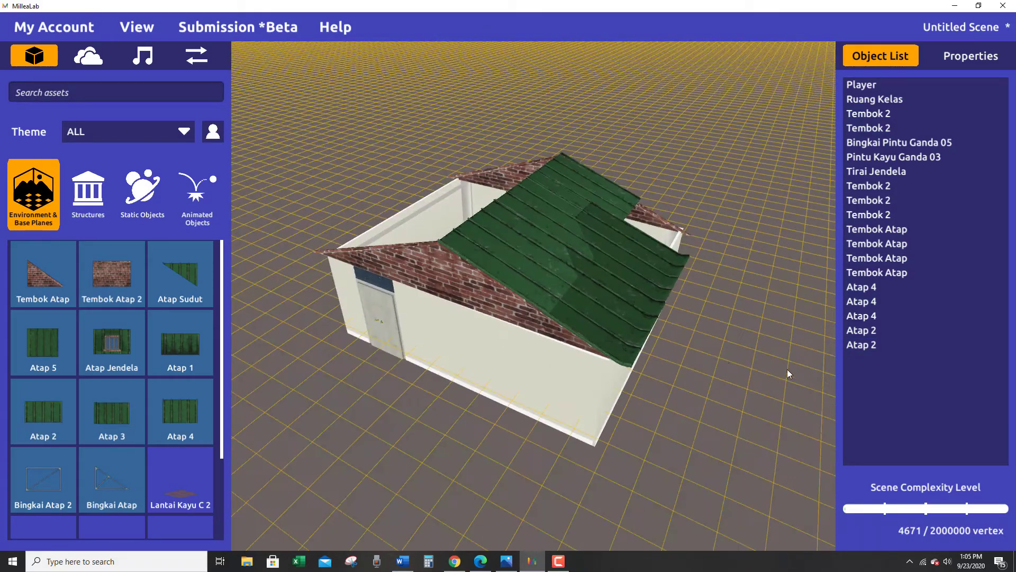
pyautogui.moveTo(678, 370)
pyautogui.mouseDown(button='right')
pyautogui.moveTo(778, 378)
pyautogui.moveTo(728, 361)
pyautogui.moveTo(490, 378)
pyautogui.mouseUp(button='right')
pyautogui.click(653, 275)
pyautogui.hotkey('ctrl', 'd')
pyautogui.moveTo(782, 377); pyautogui.dragTo(525, 354, button='right')
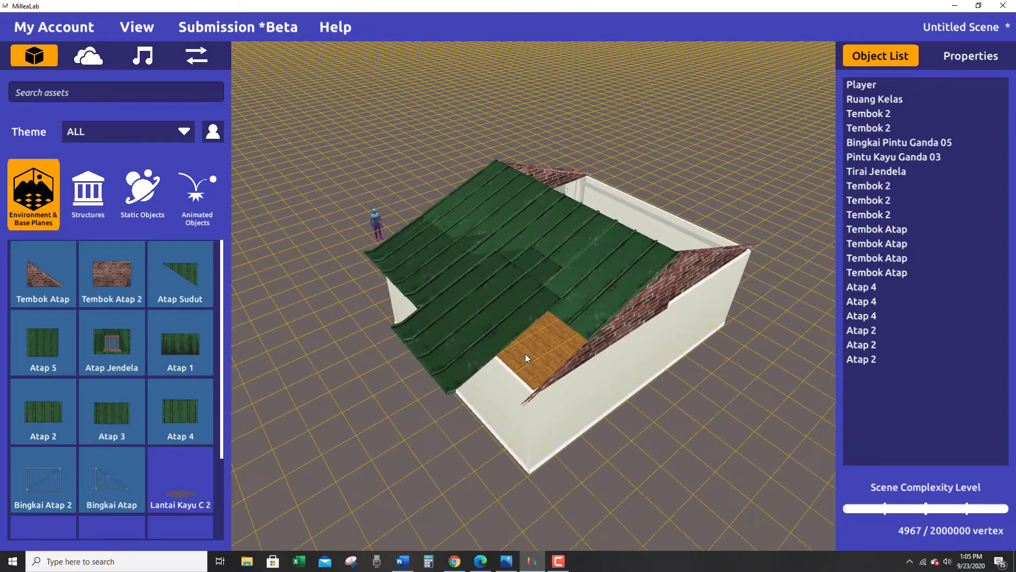
# Move the third Atap 2 panel inward over the wall and adjust its height to the neighbouring panels.
pyautogui.click(504, 303)
pyautogui.moveTo(403, 258); pyautogui.dragTo(370, 282)
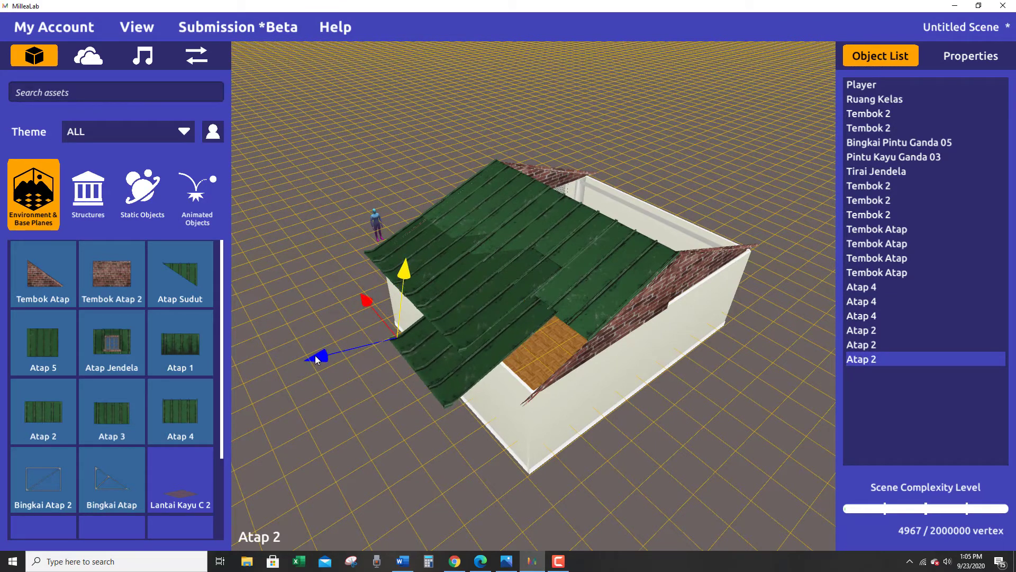
pyautogui.moveTo(315, 355); pyautogui.dragTo(347, 345)
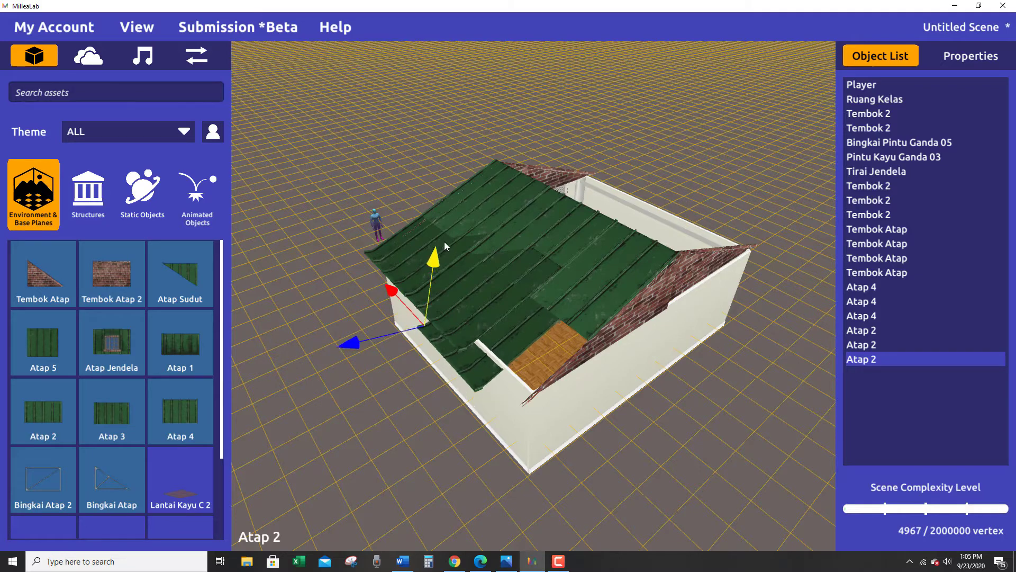
pyautogui.moveTo(445, 244); pyautogui.dragTo(438, 246)
pyautogui.moveTo(437, 247); pyautogui.dragTo(366, 333, button='right')
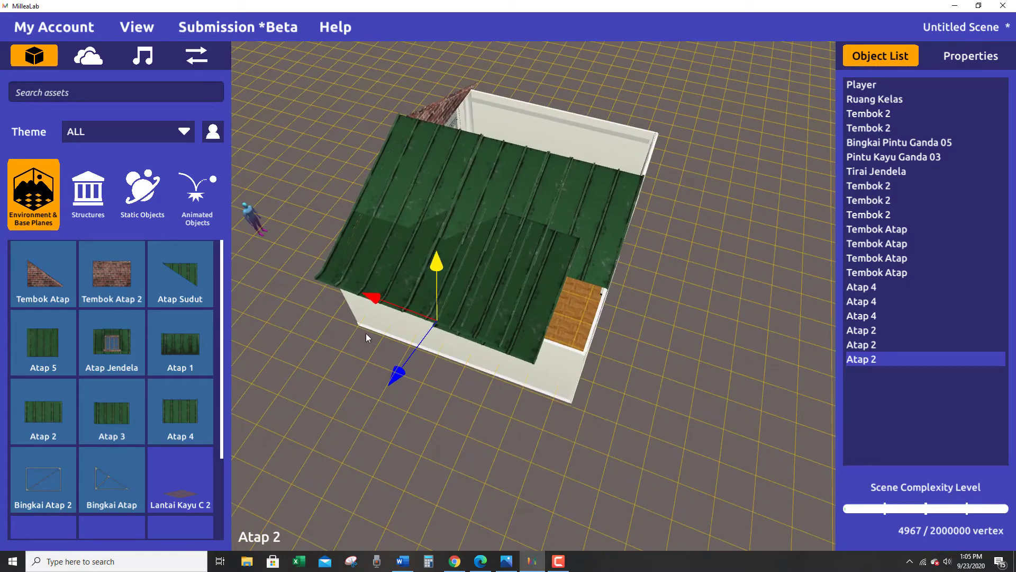
# Slide the third Atap 2 panel along the wall to the gable opposite the door side and set its height over the wall.
pyautogui.moveTo(370, 294); pyautogui.dragTo(391, 301)
pyautogui.moveTo(424, 332); pyautogui.dragTo(517, 393, button='right')
pyautogui.moveTo(378, 365); pyautogui.dragTo(380, 363)
pyautogui.moveTo(380, 364); pyautogui.dragTo(466, 243, button='right')
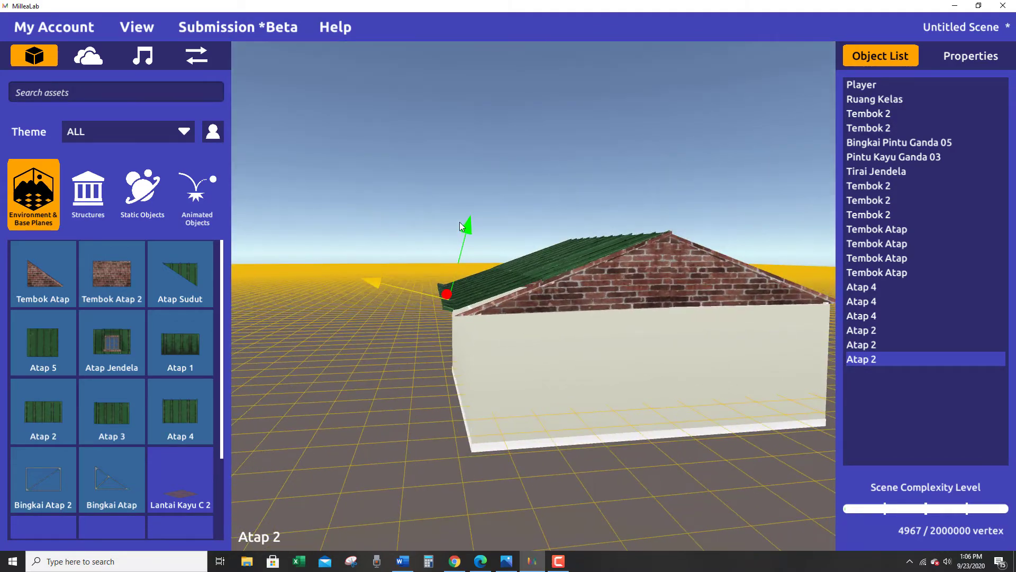
pyautogui.moveTo(465, 227); pyautogui.dragTo(463, 238)
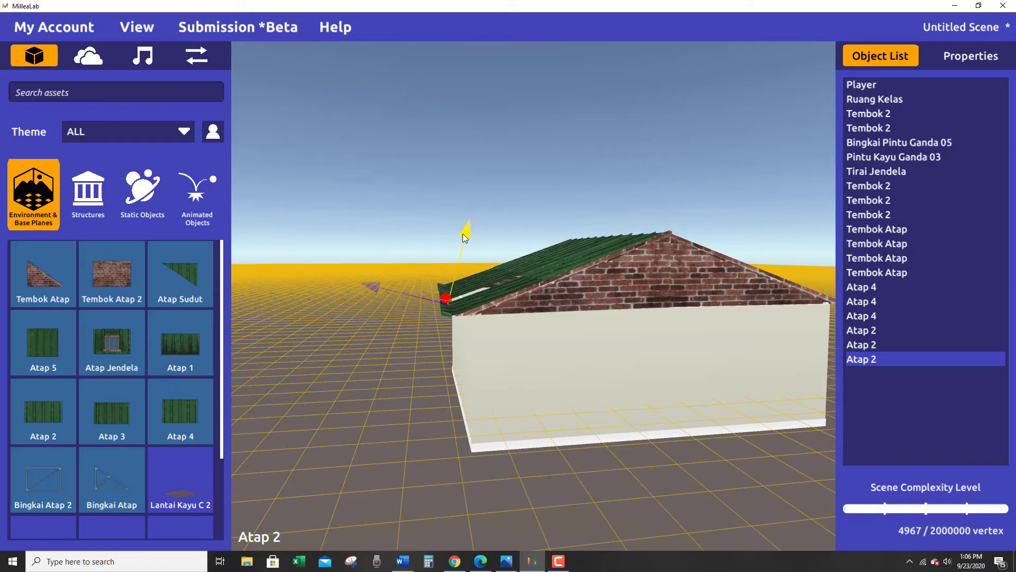
# Adjust the middle Atap 2 panel's height and tilt it slightly to follow the roof slope.
pyautogui.moveTo(505, 367); pyautogui.dragTo(485, 262, button='right')
pyautogui.click(489, 255)
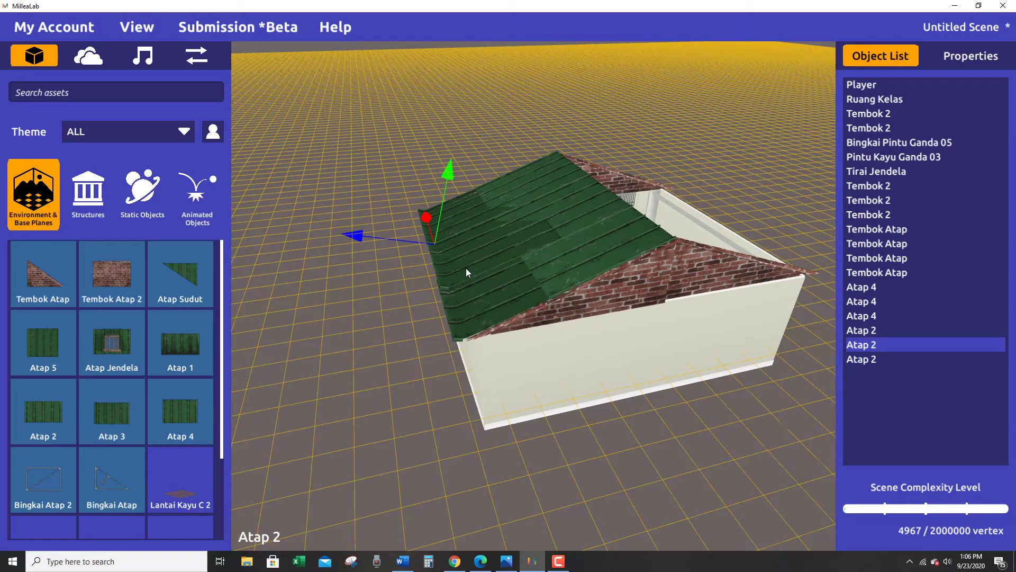
pyautogui.moveTo(453, 174); pyautogui.dragTo(452, 180)
pyautogui.moveTo(452, 180); pyautogui.dragTo(519, 272, button='right')
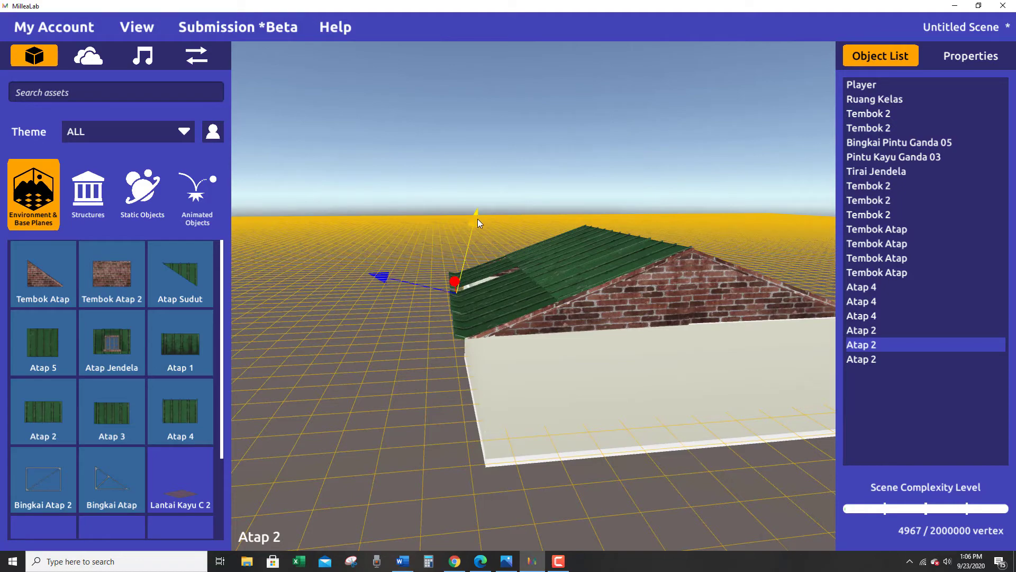
pyautogui.moveTo(478, 217); pyautogui.dragTo(544, 312, button='right')
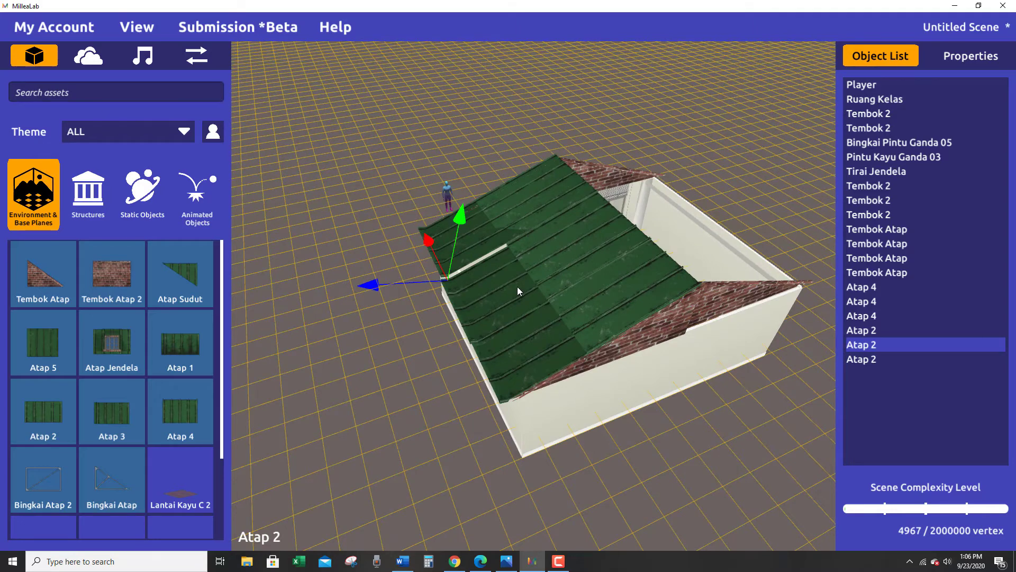
pyautogui.press('e')
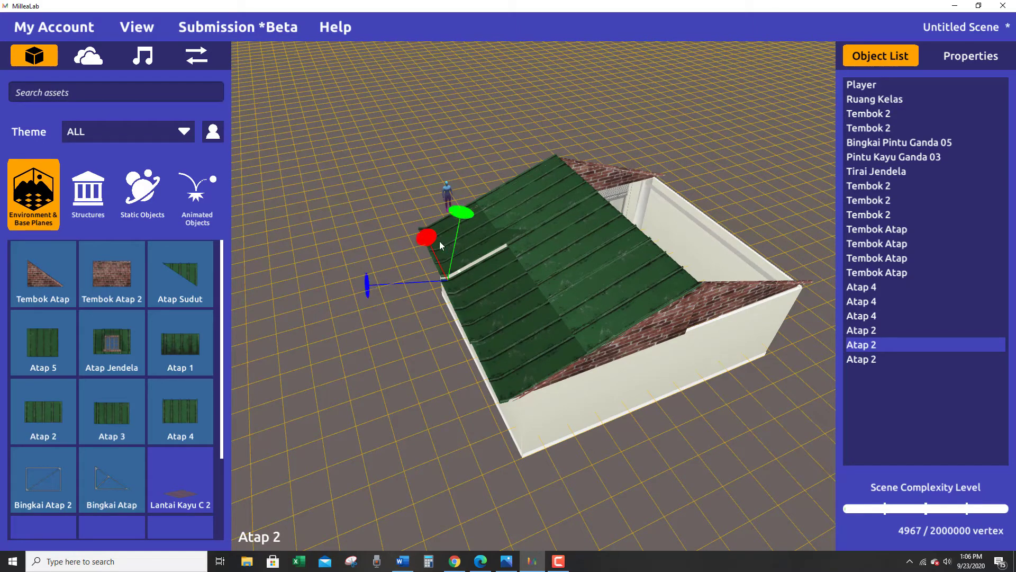
pyautogui.moveTo(426, 232); pyautogui.dragTo(425, 228)
pyautogui.moveTo(707, 159); pyautogui.dragTo(412, 477, button='right')
# Tilt the third Atap 2 panel slightly and shift it across the wall to line up with its neighbour.
pyautogui.click(539, 332)
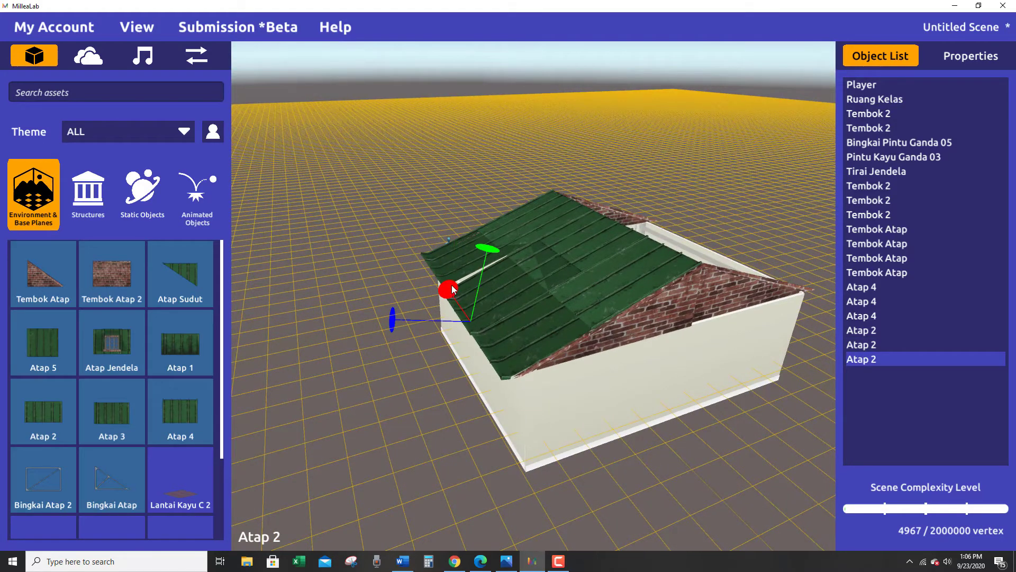
pyautogui.moveTo(450, 290); pyautogui.dragTo(450, 288)
pyautogui.moveTo(463, 411); pyautogui.dragTo(655, 421, button='right')
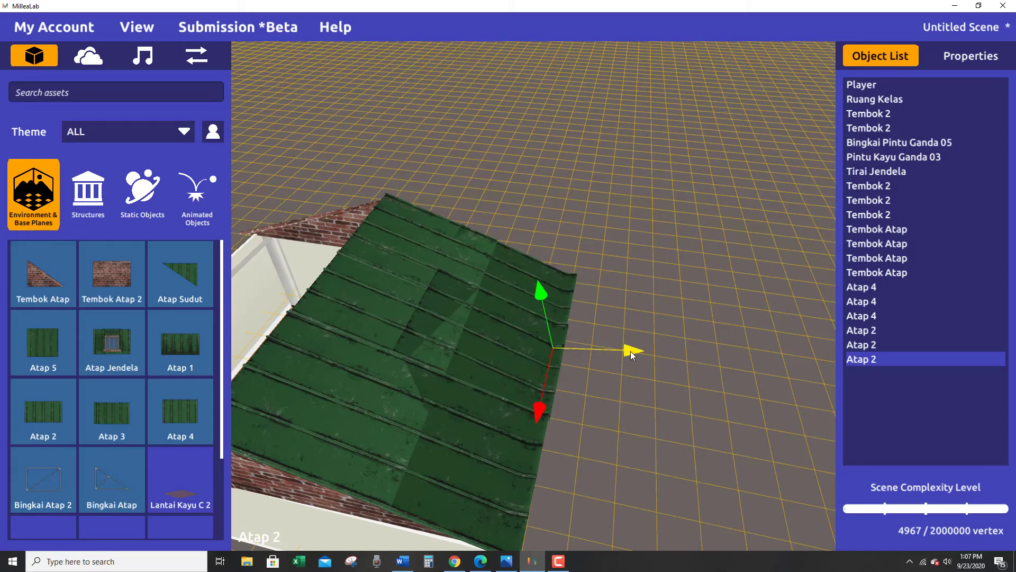
pyautogui.moveTo(630, 351); pyautogui.dragTo(390, 447, button='right')
# Tilt the door-side Atap 2 panel to close the gap beside it, then shift it inward and adjust its height.
pyautogui.click(371, 277)
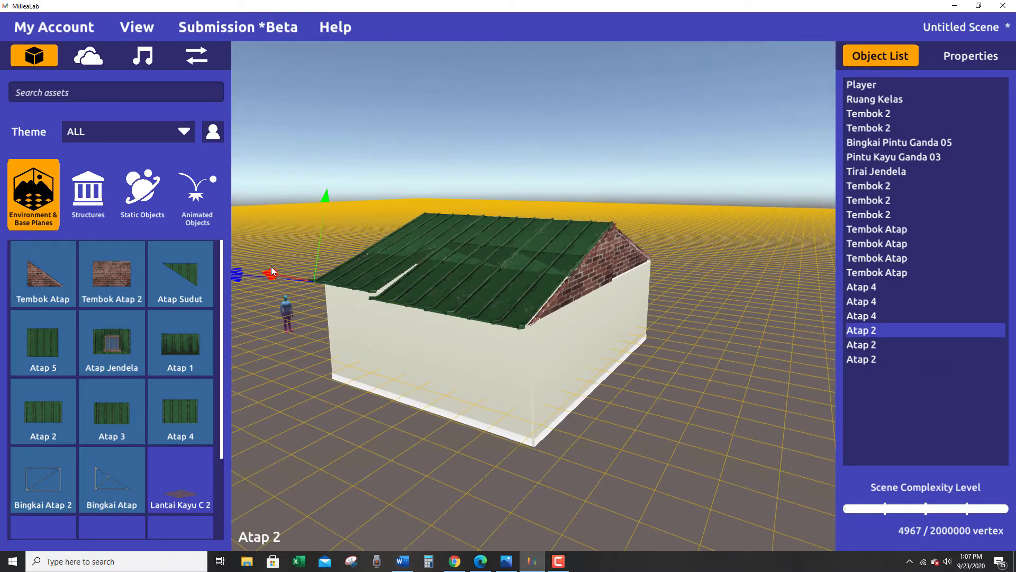
pyautogui.moveTo(270, 274); pyautogui.dragTo(273, 275)
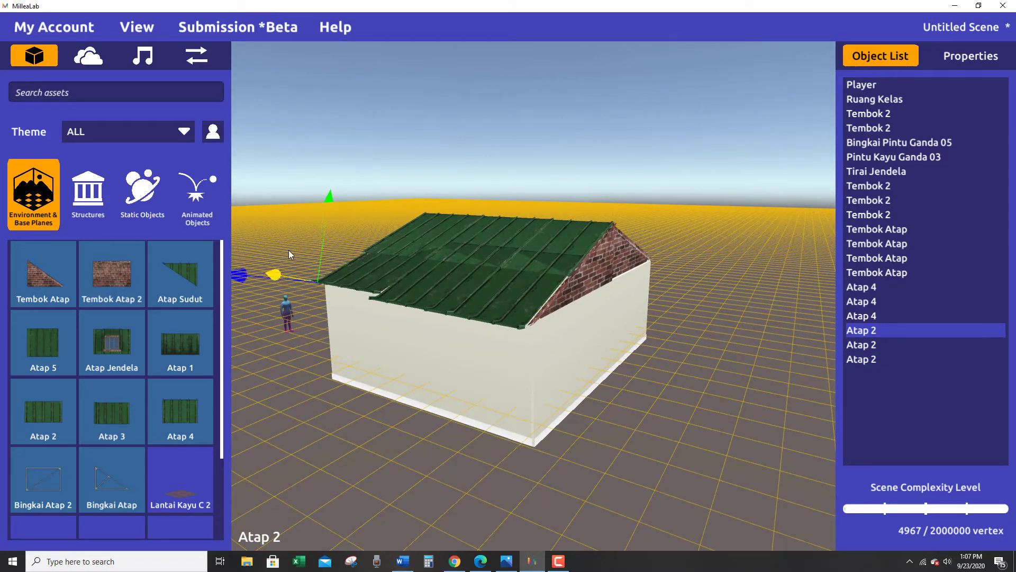
pyautogui.moveTo(370, 230); pyautogui.dragTo(374, 296, button='right')
pyautogui.moveTo(379, 289); pyautogui.dragTo(376, 290)
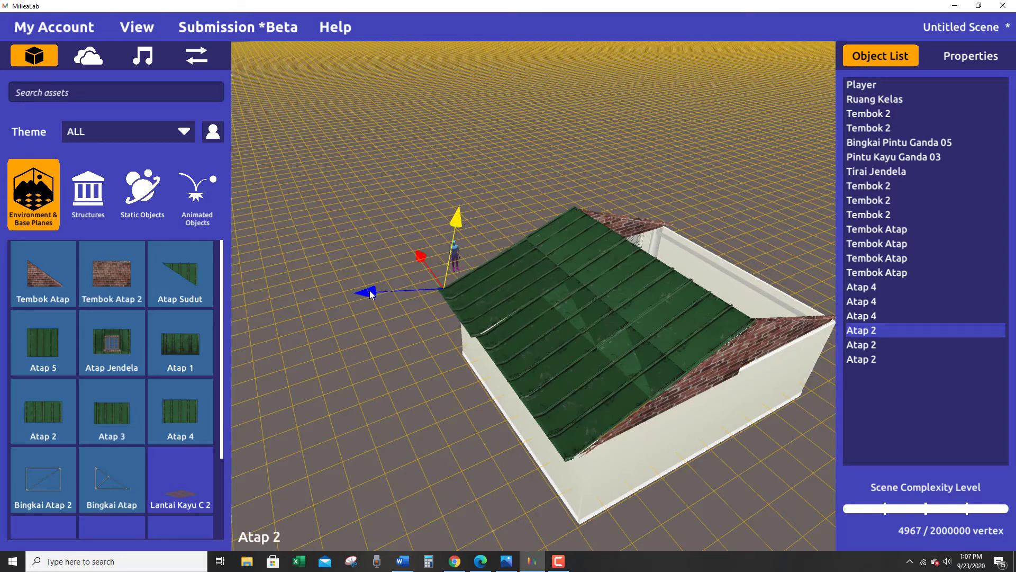
pyautogui.moveTo(368, 292); pyautogui.dragTo(374, 294)
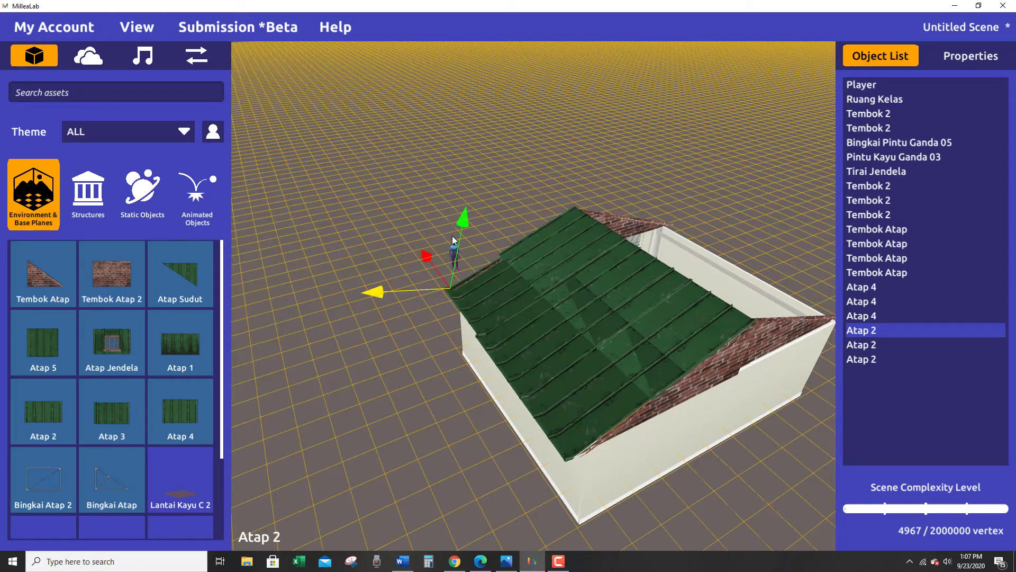
pyautogui.moveTo(462, 219); pyautogui.dragTo(462, 219)
# Fine-tune the door-side Atap 2 panel's tilt against the slope of the brick gable.
pyautogui.moveTo(499, 332); pyautogui.dragTo(544, 250, button='right')
pyautogui.moveTo(483, 408); pyautogui.dragTo(572, 421, button='right')
pyautogui.moveTo(504, 469); pyautogui.dragTo(553, 339, button='right')
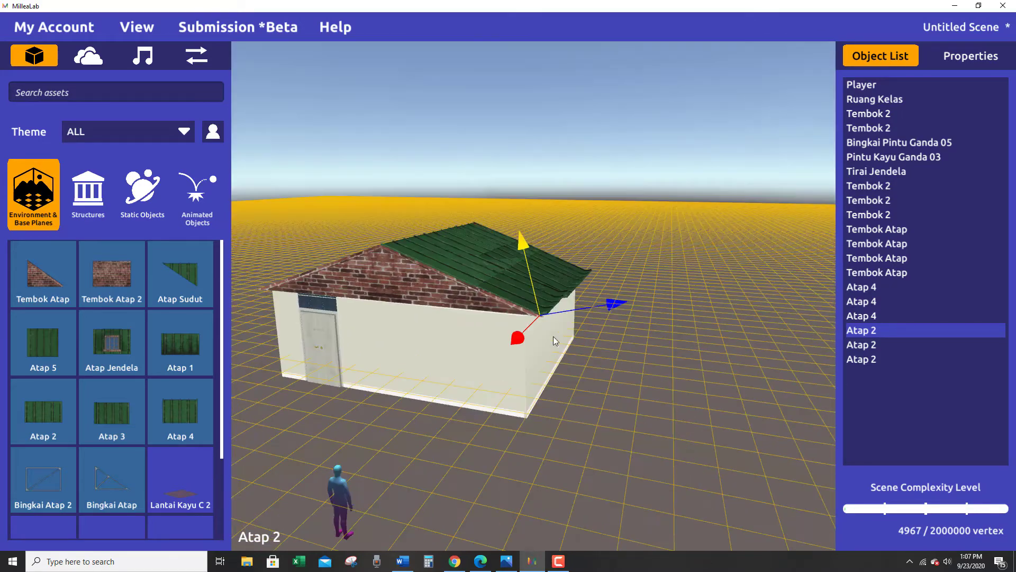
pyautogui.click(515, 343)
pyautogui.moveTo(515, 346); pyautogui.dragTo(516, 347)
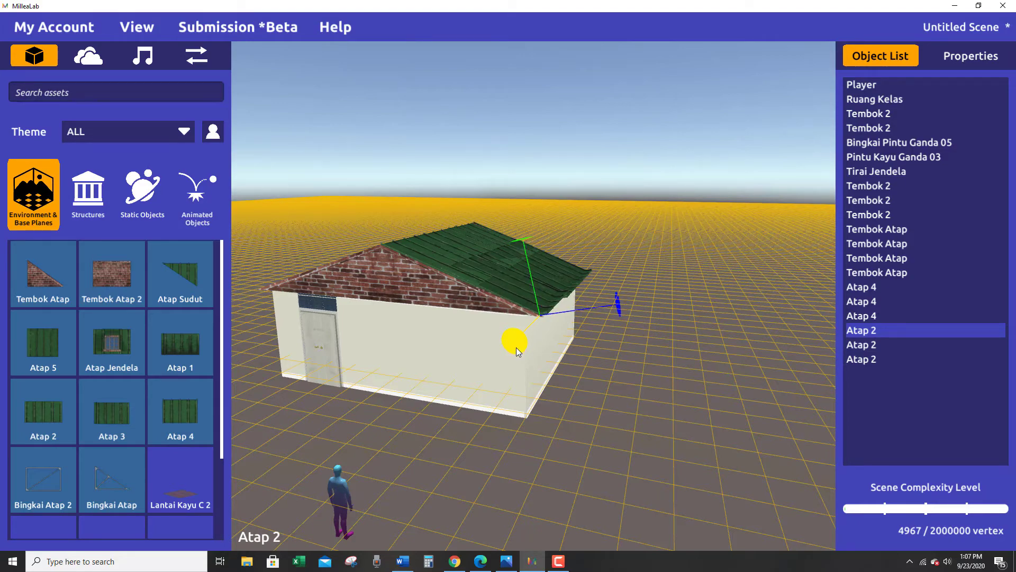
pyautogui.moveTo(570, 383); pyautogui.dragTo(489, 293, button='right')
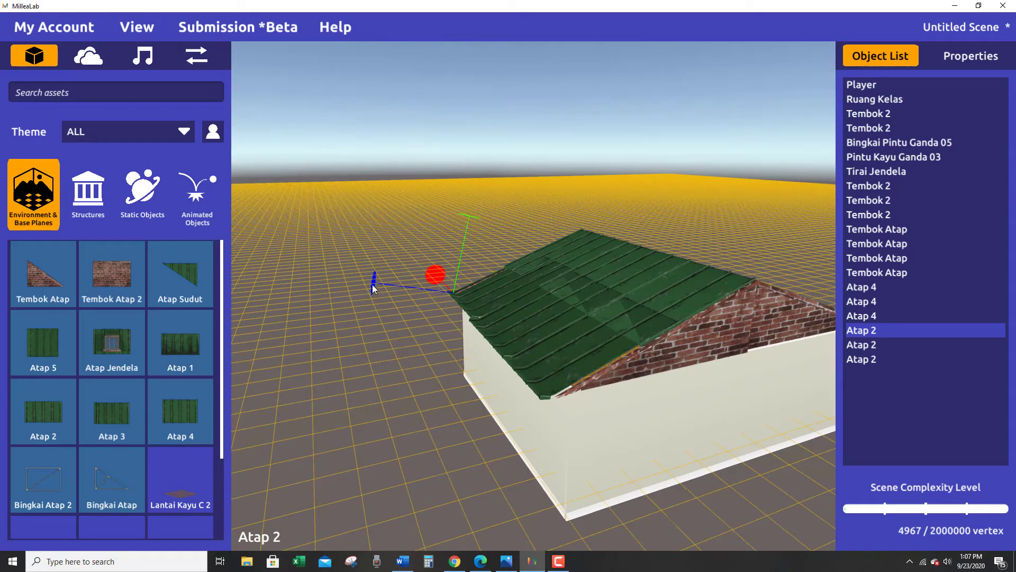
# Adjust the sideways roll of the door-side Atap 2 panel to line it up with the neighbouring panels.
pyautogui.moveTo(373, 284); pyautogui.dragTo(374, 322)
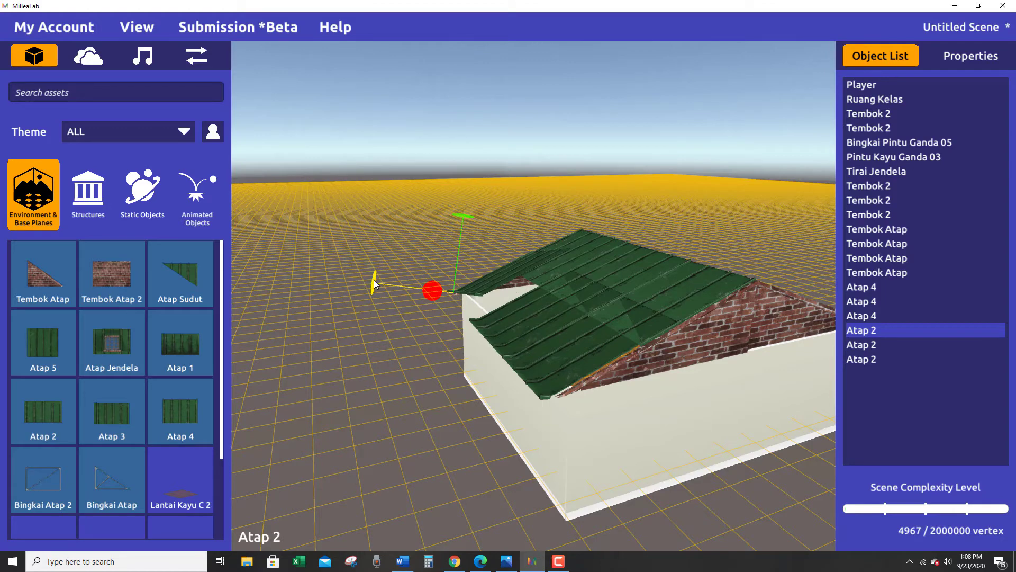
pyautogui.moveTo(374, 284); pyautogui.dragTo(373, 441)
pyautogui.moveTo(414, 335); pyautogui.dragTo(434, 325)
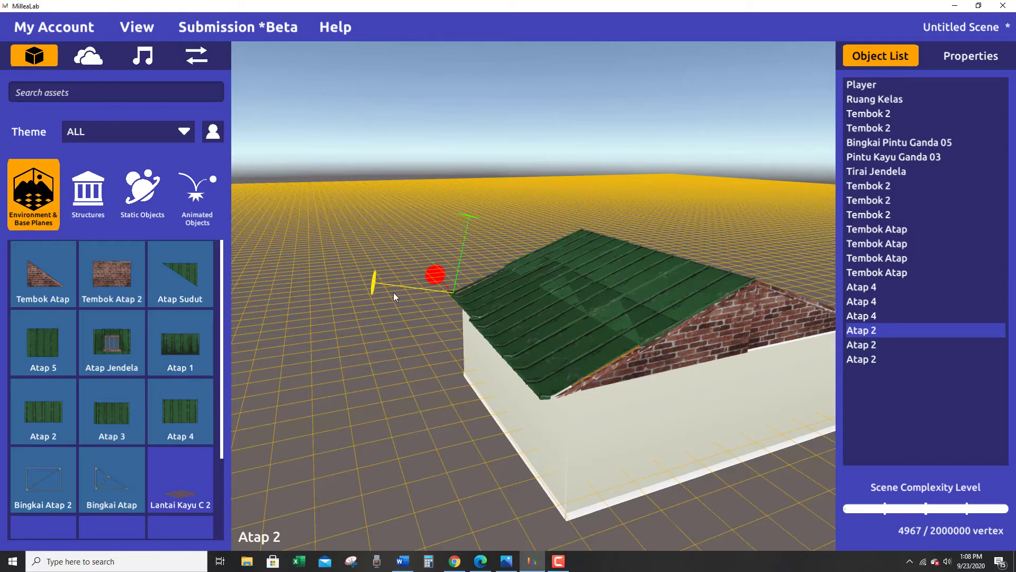
pyautogui.moveTo(374, 281); pyautogui.dragTo(373, 289)
pyautogui.moveTo(374, 293); pyautogui.dragTo(419, 292, button='right')
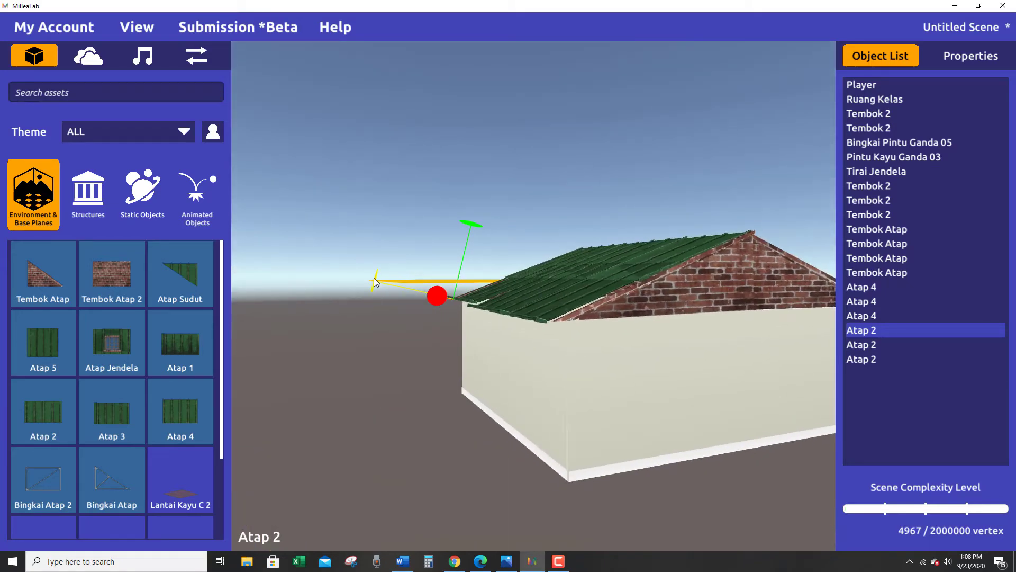
pyautogui.moveTo(374, 276); pyautogui.dragTo(373, 276)
pyautogui.moveTo(345, 352); pyautogui.dragTo(585, 477, button='right')
pyautogui.moveTo(471, 368); pyautogui.dragTo(468, 370)
pyautogui.moveTo(469, 369)
pyautogui.mouseDown(button='right')
pyautogui.moveTo(628, 338)
pyautogui.moveTo(675, 353)
pyautogui.moveTo(501, 422)
pyautogui.moveTo(415, 469)
pyautogui.moveTo(320, 481)
pyautogui.moveTo(406, 348)
pyautogui.moveTo(380, 350)
pyautogui.moveTo(415, 347)
pyautogui.moveTo(364, 344)
pyautogui.moveTo(381, 343)
pyautogui.moveTo(415, 364)
pyautogui.moveTo(476, 366)
pyautogui.mouseUp(button='right')
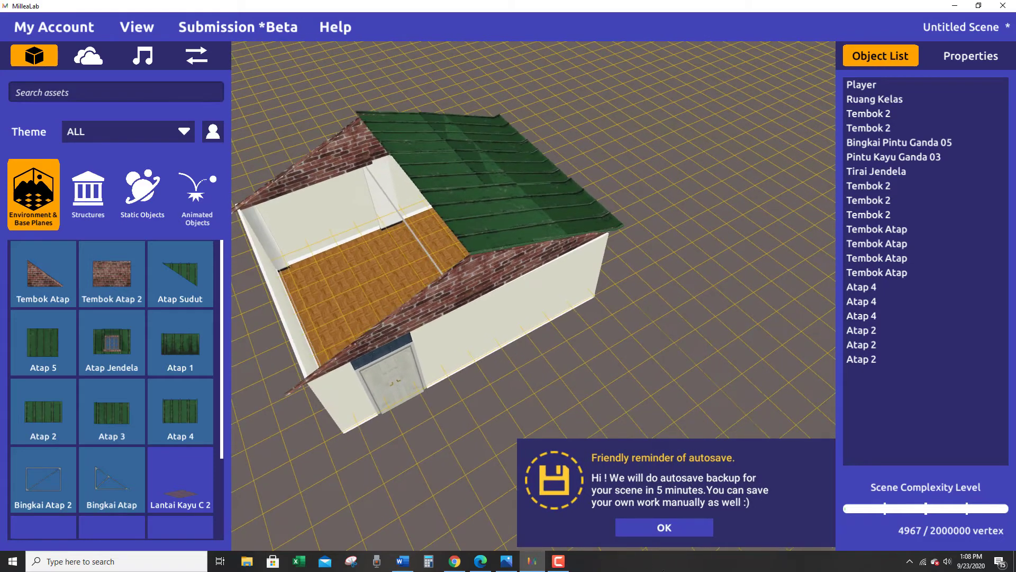
# Dismiss the autosave reminder, add an Atap Jendela beside the building, give it a quarter turn and raise it to roof height.
pyautogui.click(665, 527)
pyautogui.moveTo(117, 343); pyautogui.dragTo(553, 426)
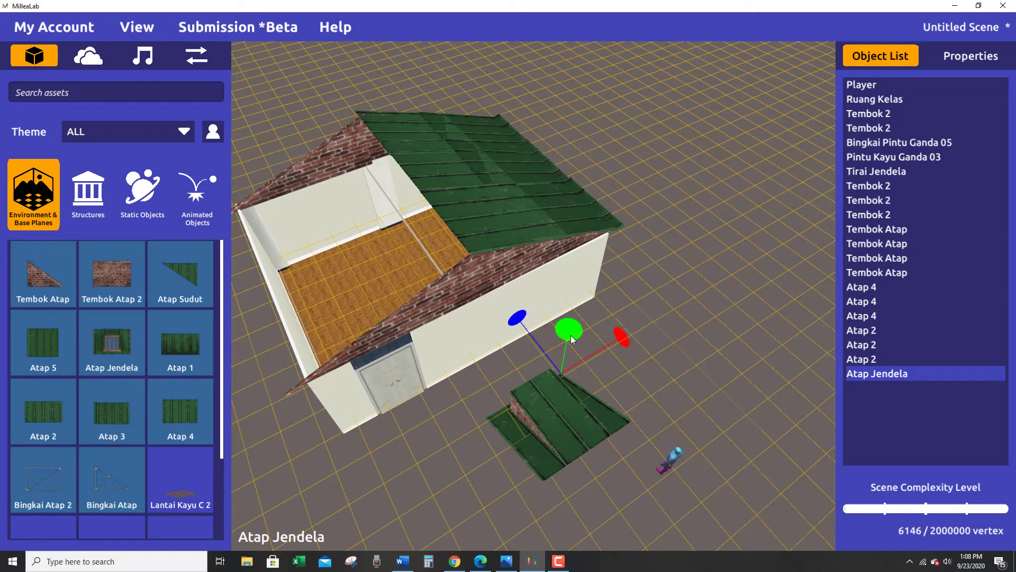
pyautogui.moveTo(571, 339); pyautogui.dragTo(554, 382)
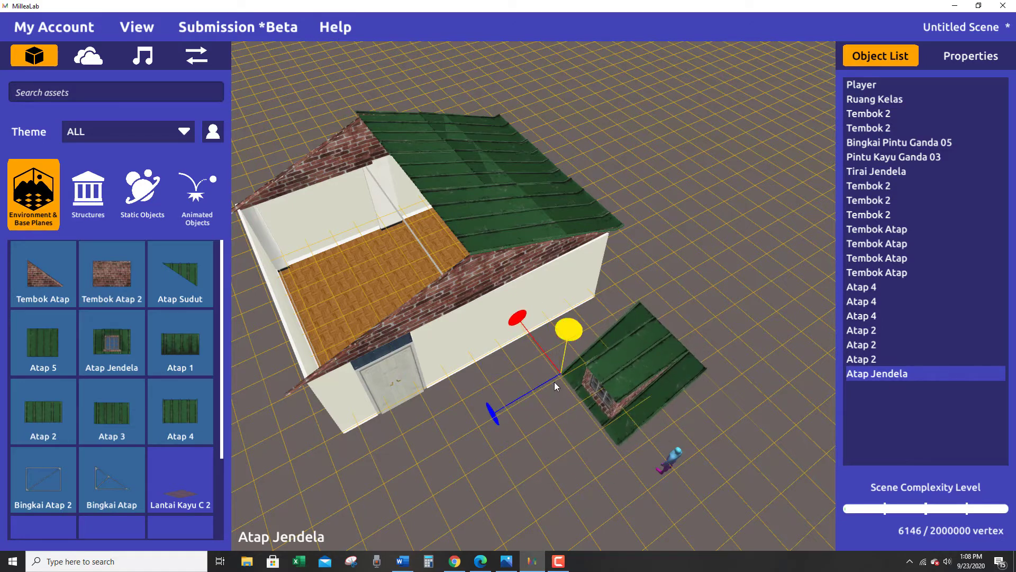
pyautogui.moveTo(555, 382); pyautogui.dragTo(477, 373, button='middle')
pyautogui.moveTo(476, 373); pyautogui.dragTo(437, 329, button='right')
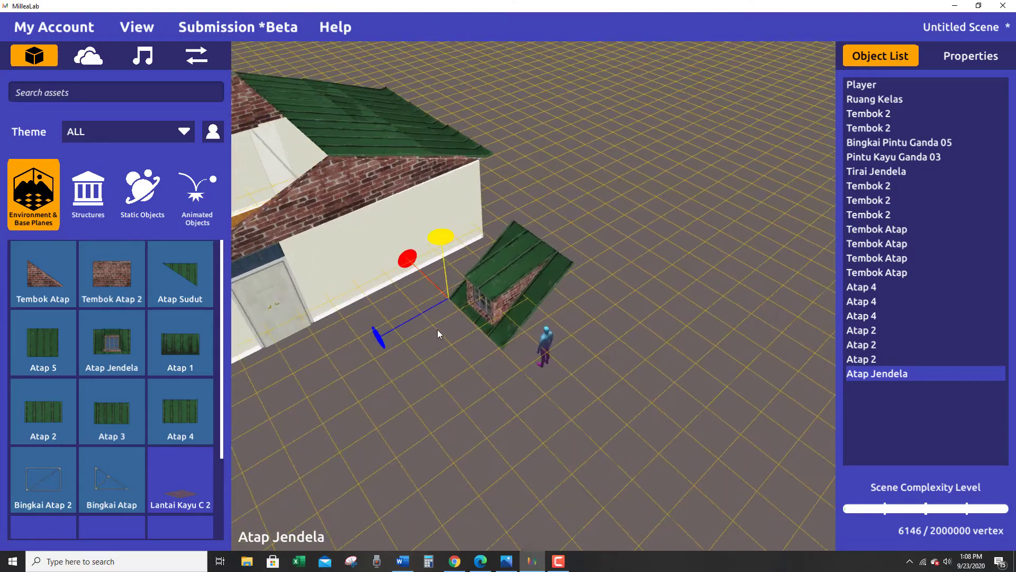
pyautogui.moveTo(443, 259); pyautogui.dragTo(417, 161)
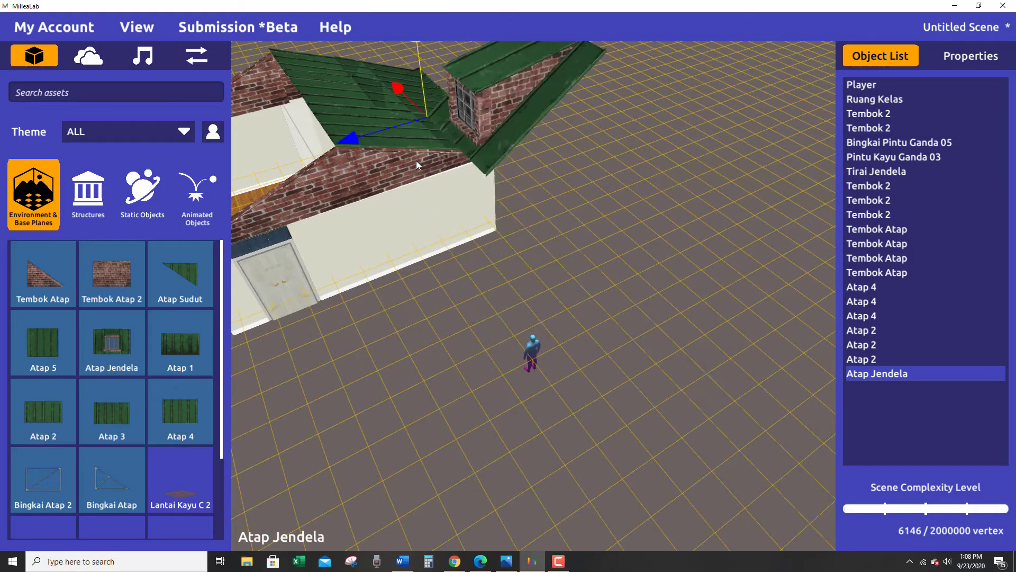
pyautogui.moveTo(416, 160); pyautogui.dragTo(375, 268, button='right')
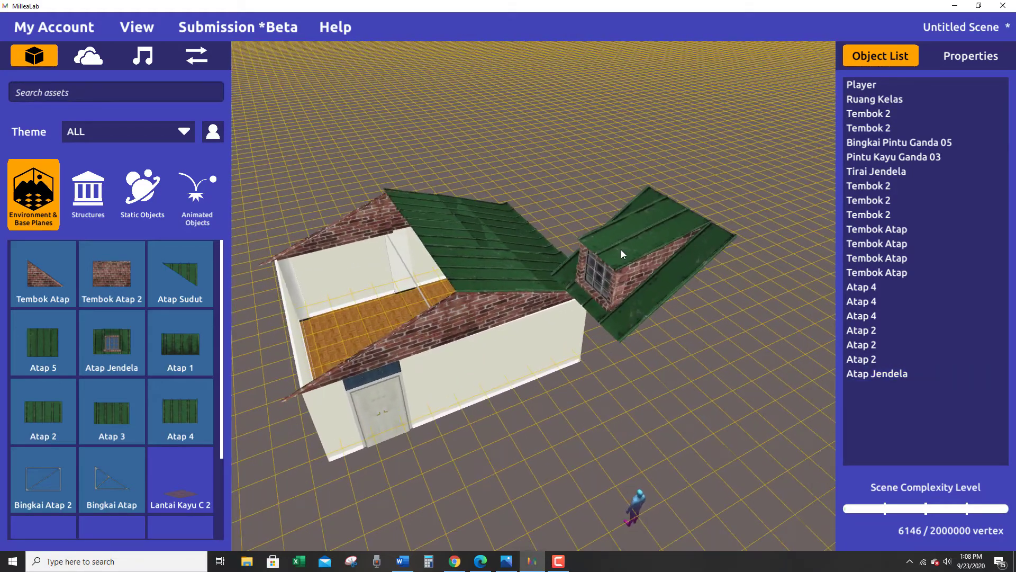
# Move the Atap Jendela across to the uncovered half of the building and set its height above the walls.
pyautogui.click(637, 247)
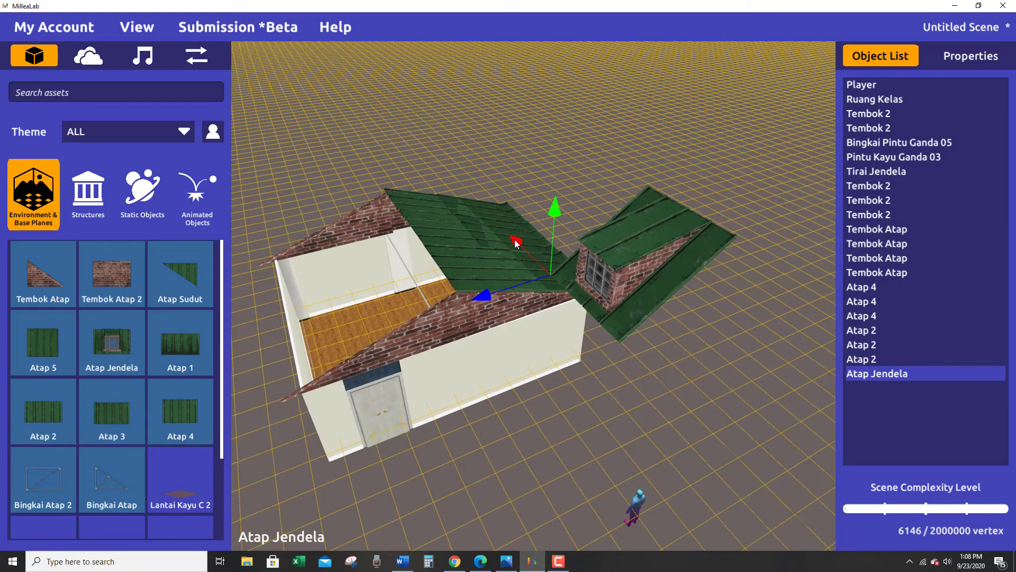
pyautogui.moveTo(516, 243); pyautogui.dragTo(402, 210)
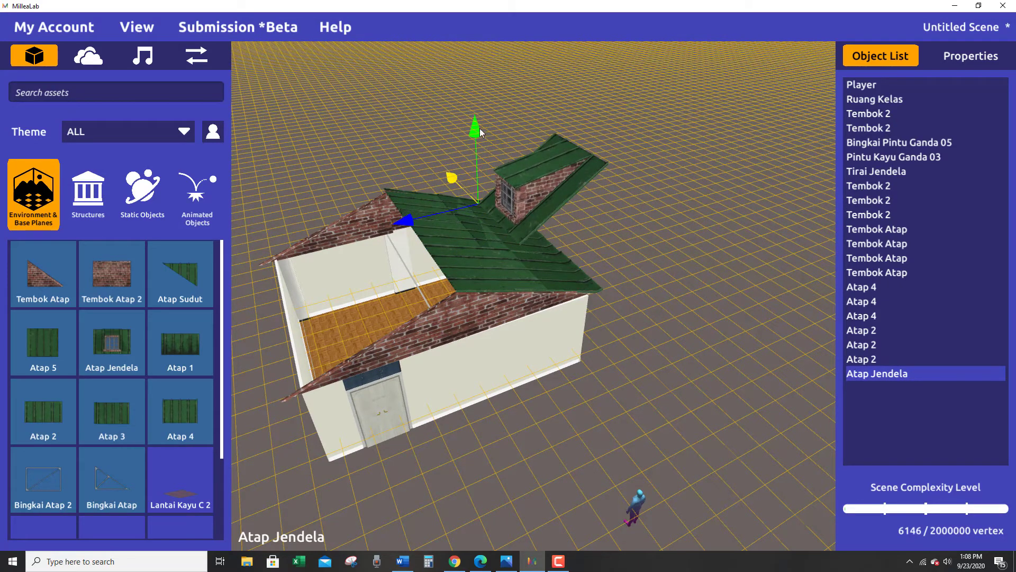
pyautogui.moveTo(480, 130); pyautogui.dragTo(430, 228)
pyautogui.moveTo(411, 292); pyautogui.dragTo(327, 305)
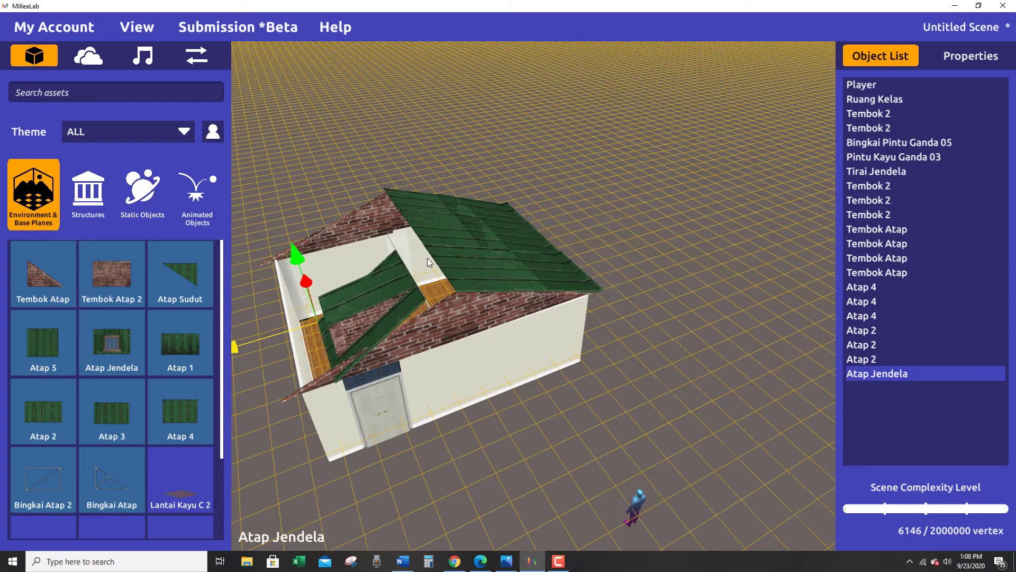
pyautogui.moveTo(293, 249)
pyautogui.mouseDown()
pyautogui.moveTo(304, 223)
pyautogui.moveTo(304, 237)
pyautogui.mouseUp()
# Tilt the Atap Jendela to match the gable slope, then shift it toward the ridge and raise it slightly.
pyautogui.moveTo(746, 425); pyautogui.dragTo(646, 413, button='right')
pyautogui.moveTo(377, 316); pyautogui.dragTo(354, 308)
pyautogui.moveTo(685, 408); pyautogui.dragTo(548, 288, button='right')
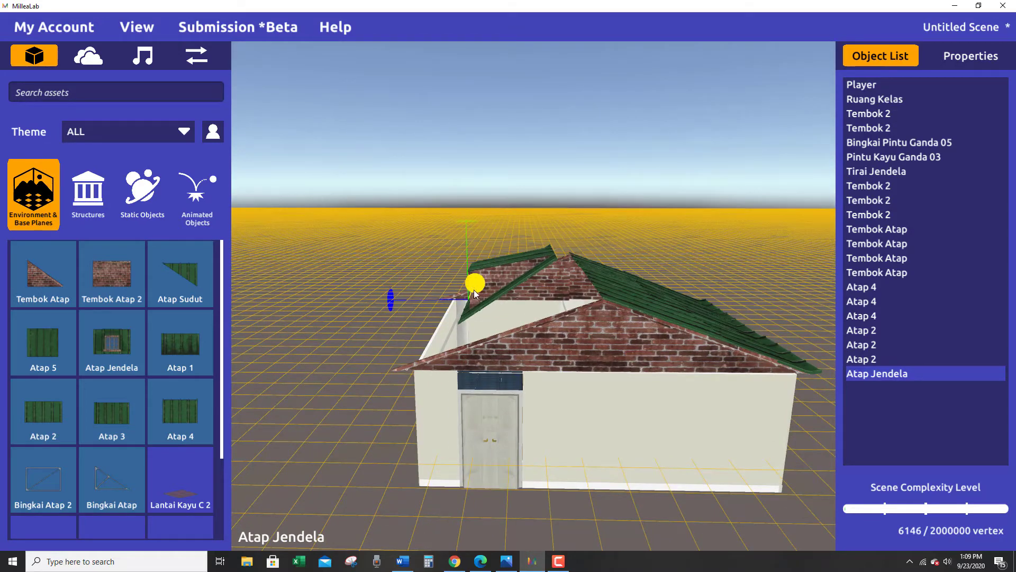
pyautogui.moveTo(474, 290); pyautogui.dragTo(482, 296)
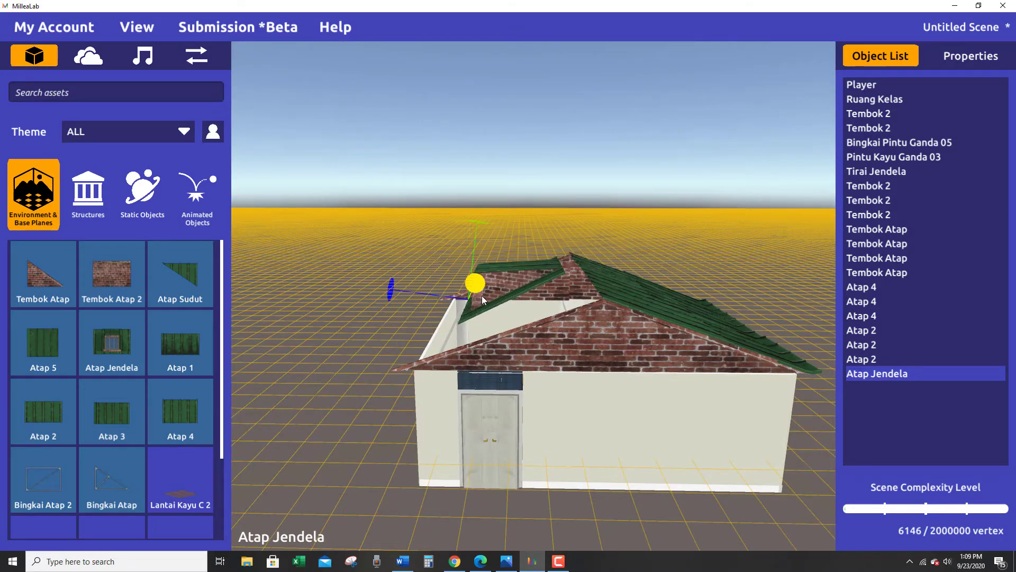
pyautogui.moveTo(410, 294); pyautogui.dragTo(402, 285)
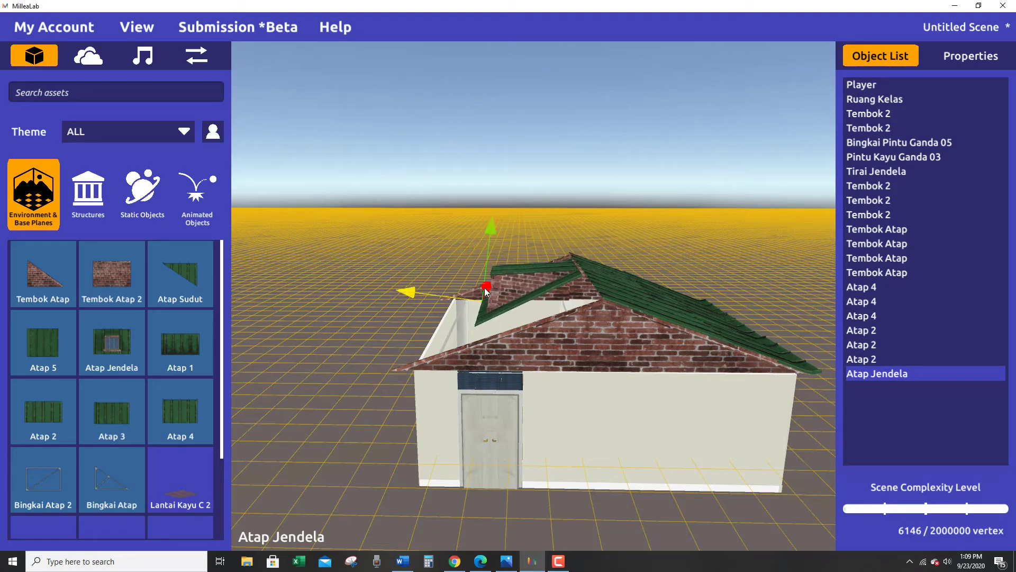
pyautogui.moveTo(492, 225); pyautogui.dragTo(495, 217)
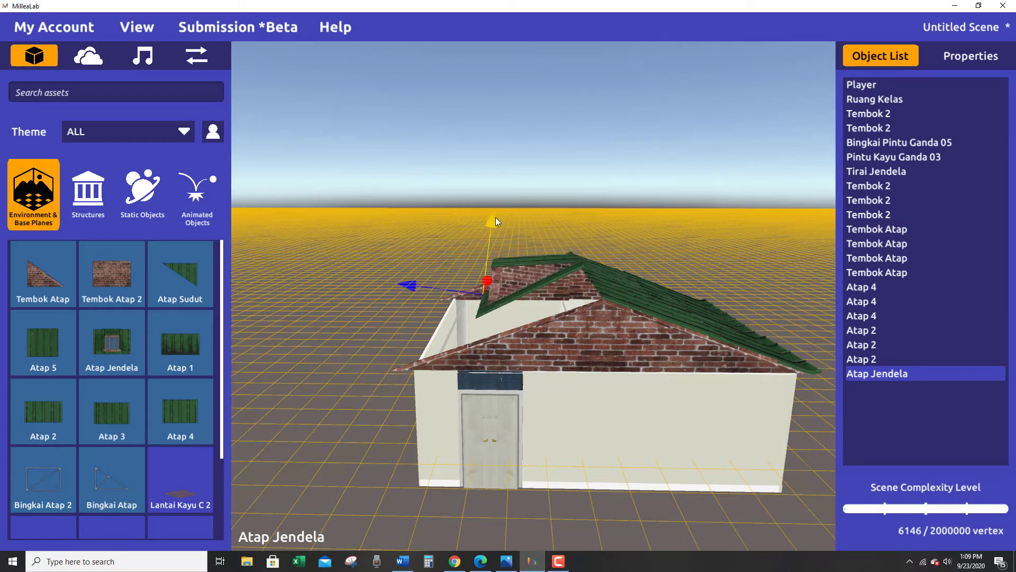
# Slide the Atap Jendela along the ridge to the door-side gable.
pyautogui.press('e')
pyautogui.moveTo(490, 282); pyautogui.dragTo(671, 419)
pyautogui.press('w')
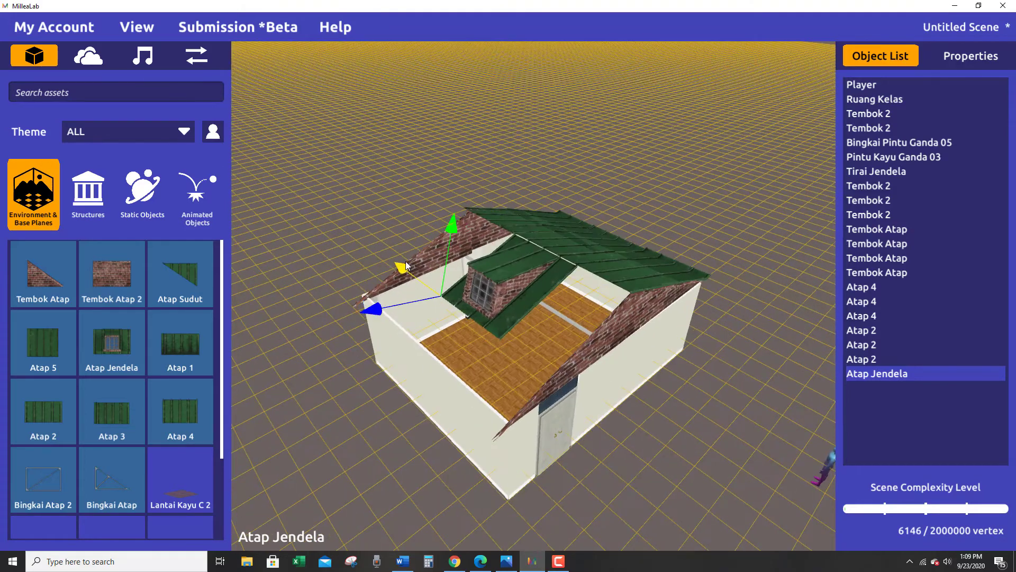
pyautogui.moveTo(405, 262); pyautogui.dragTo(433, 285)
# Lower the Atap Jendela slightly and refine its tilt to follow the slope of the door-side gable.
pyautogui.keyDown('alt'); pyautogui.moveTo(602, 392); pyautogui.dragTo(532, 343); pyautogui.keyUp('alt')
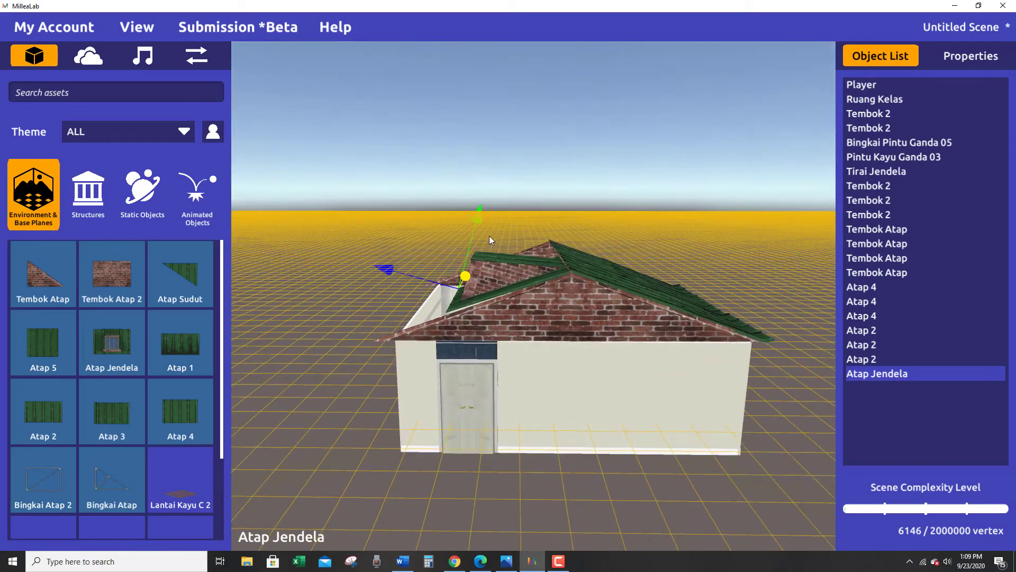
pyautogui.keyDown('alt'); pyautogui.moveTo(488, 301); pyautogui.dragTo(489, 300); pyautogui.keyUp('alt')
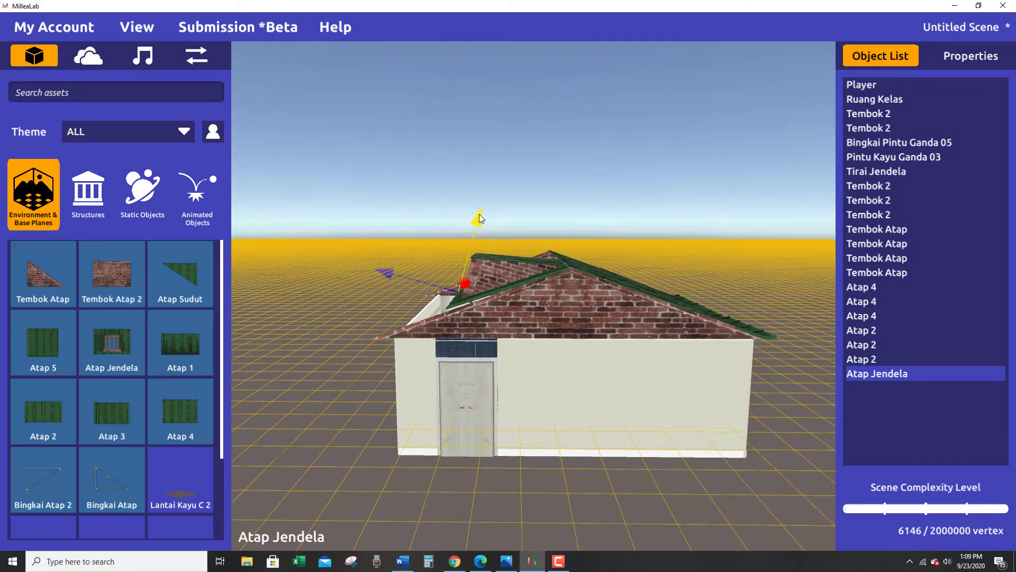
pyautogui.moveTo(479, 218); pyautogui.dragTo(479, 225)
pyautogui.press('e')
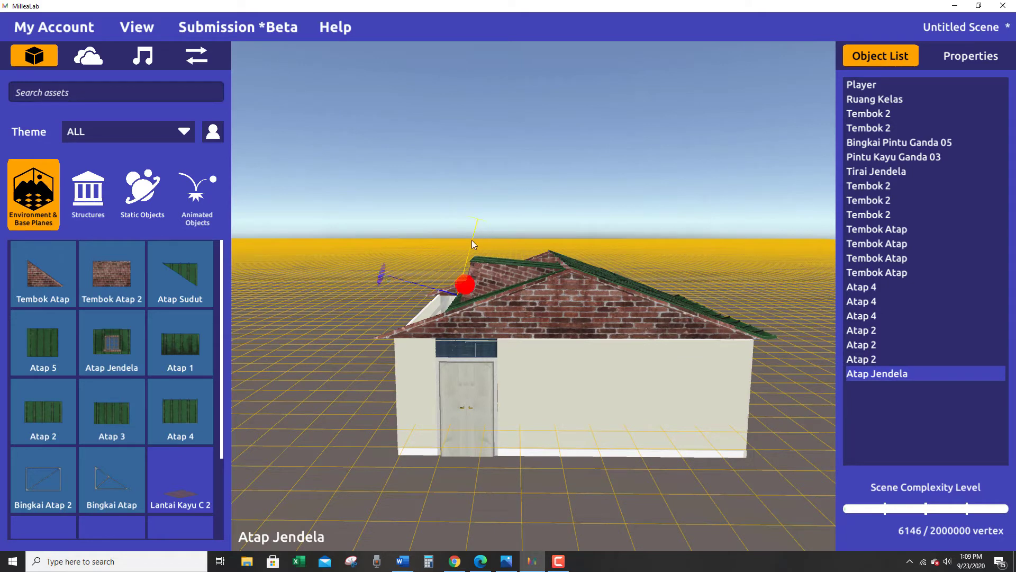
pyautogui.press('w')
pyautogui.press('e')
pyautogui.moveTo(465, 289); pyautogui.dragTo(467, 288)
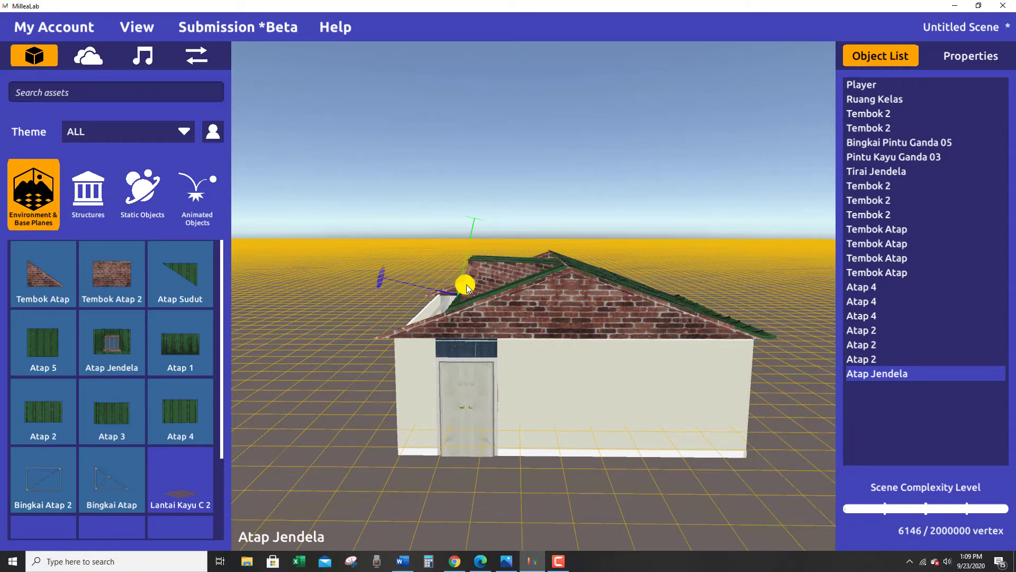
pyautogui.moveTo(467, 286); pyautogui.dragTo(467, 287)
# Fit the Atap Jendela's upper edge against the ridge and slide it away from the door-side gable to the middle of the open half.
pyautogui.moveTo(516, 365); pyautogui.dragTo(526, 448, button='right')
pyautogui.press('w')
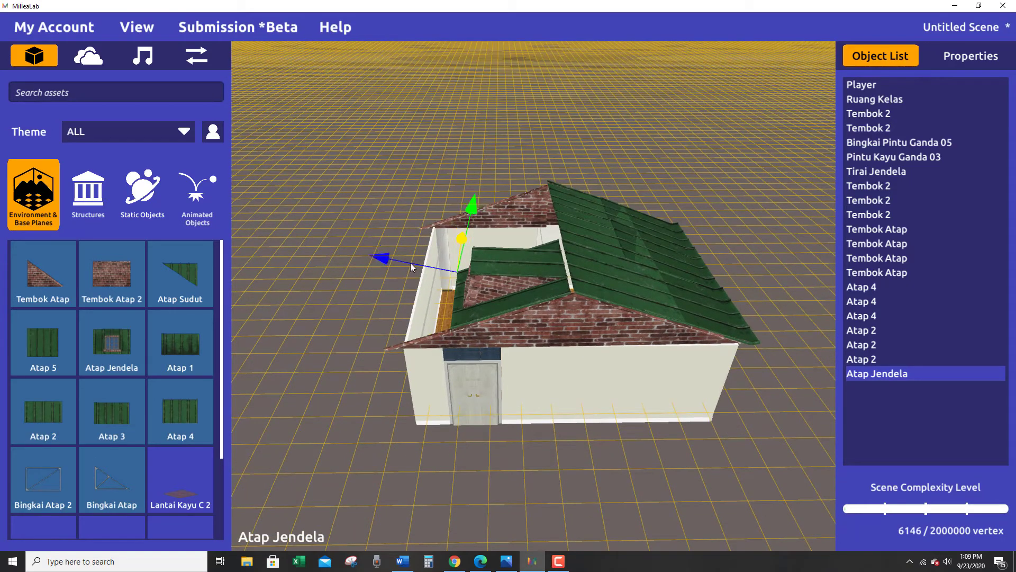
pyautogui.moveTo(475, 213); pyautogui.dragTo(474, 206)
pyautogui.moveTo(383, 257); pyautogui.dragTo(383, 259)
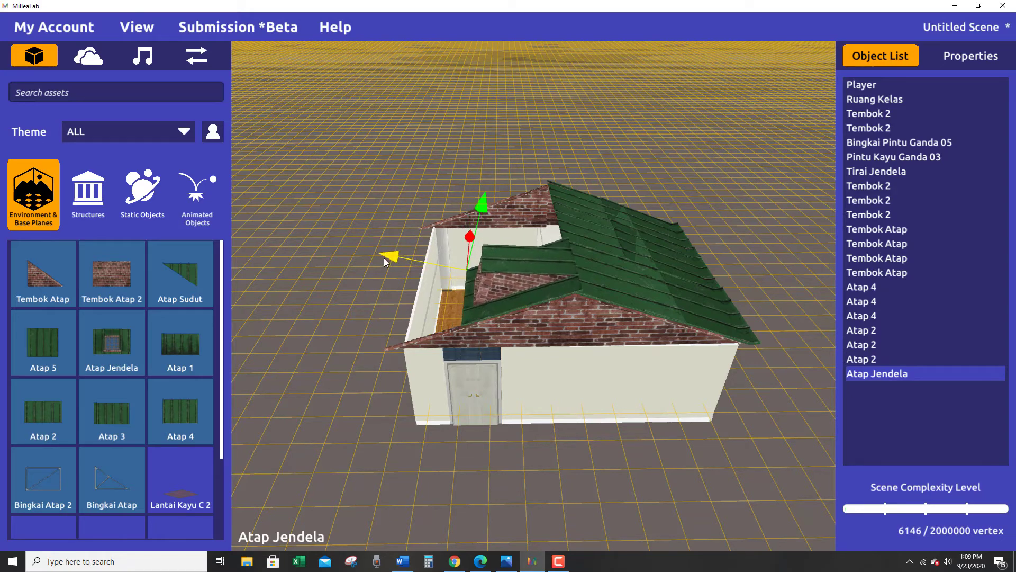
pyautogui.moveTo(482, 205); pyautogui.dragTo(474, 209)
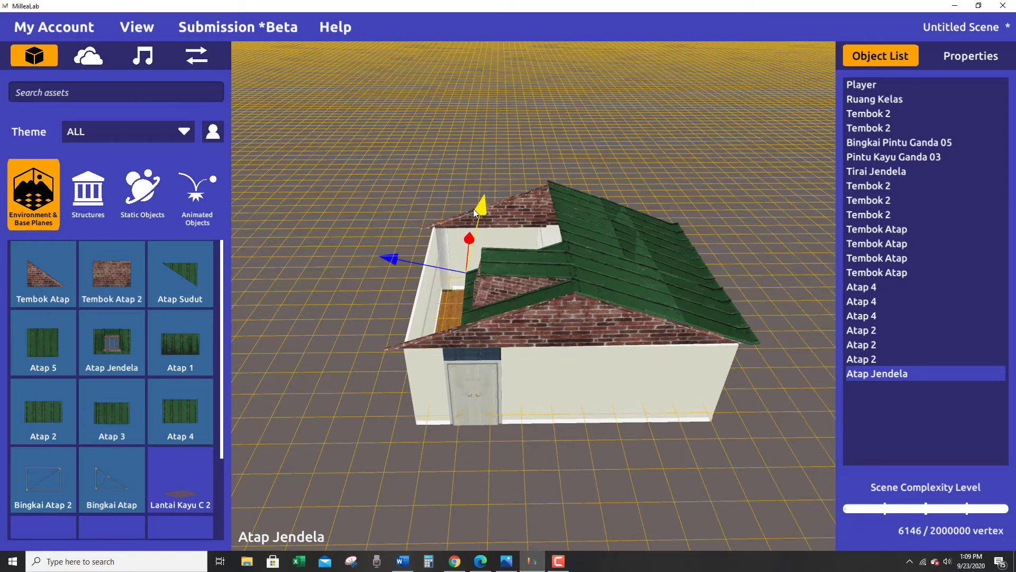
pyautogui.moveTo(378, 259); pyautogui.dragTo(430, 239)
pyautogui.moveTo(486, 288)
pyautogui.mouseDown(button='right')
pyautogui.moveTo(474, 222)
pyautogui.moveTo(436, 300)
pyautogui.moveTo(586, 328)
pyautogui.moveTo(674, 300)
pyautogui.moveTo(750, 465)
pyautogui.moveTo(472, 380)
pyautogui.mouseUp(button='right')
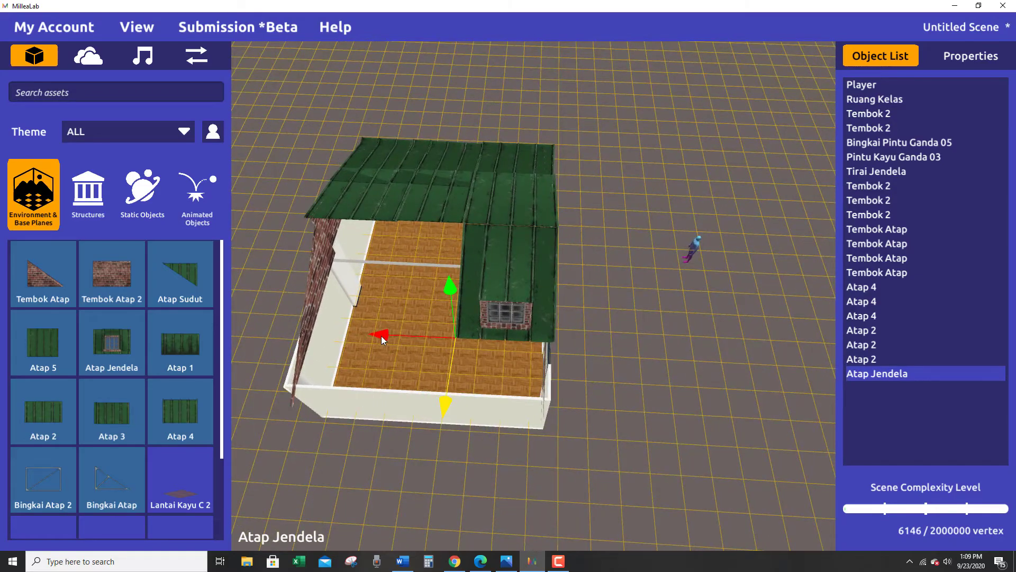
pyautogui.moveTo(381, 336); pyautogui.dragTo(348, 453, button='right')
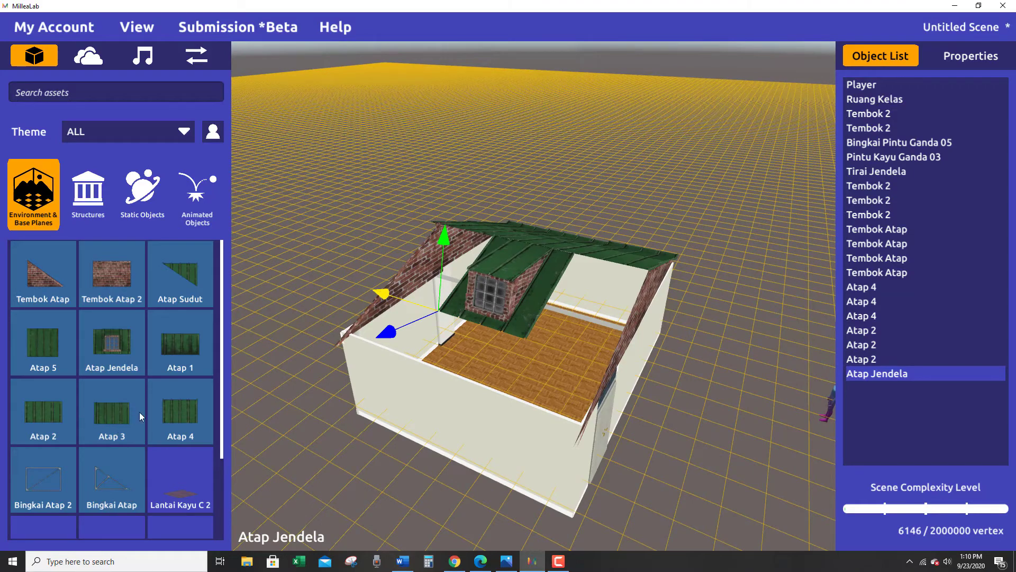
# Add another Atap 4 panel on the ground beside the door-side wall and turn it to face the same way as the Atap Jendela.
pyautogui.moveTo(270, 420); pyautogui.dragTo(652, 446)
pyautogui.moveTo(651, 447); pyautogui.dragTo(472, 385, button='right')
pyautogui.click(491, 271)
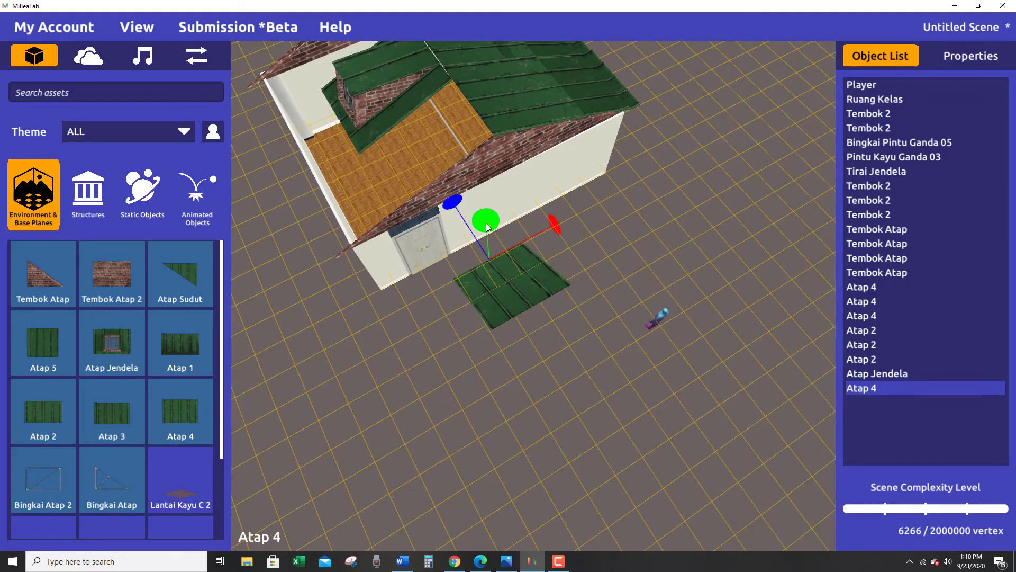
pyautogui.moveTo(486, 223); pyautogui.dragTo(485, 288)
pyautogui.moveTo(485, 288); pyautogui.dragTo(824, 410, button='right')
pyautogui.press('w')
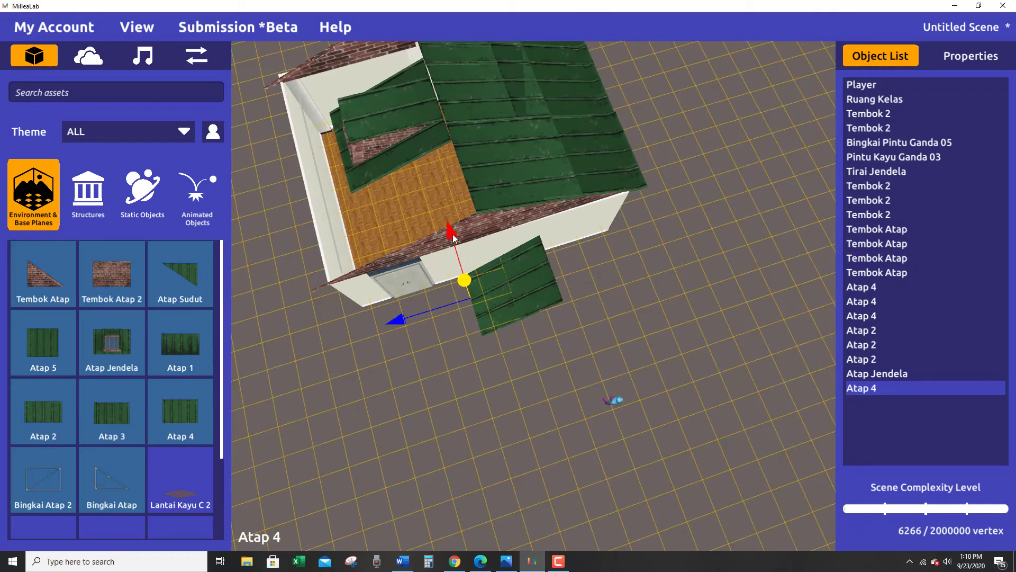
# Straighten the new Atap 4 panel parallel to the house and lift it onto the open half of the roof.
pyautogui.moveTo(454, 239); pyautogui.dragTo(465, 328)
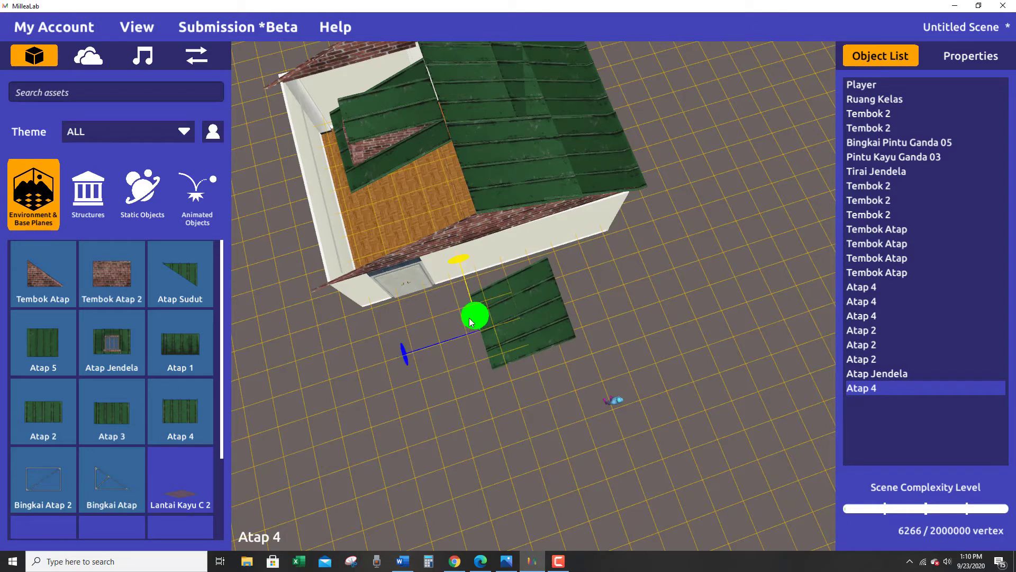
pyautogui.moveTo(475, 315)
pyautogui.mouseDown()
pyautogui.moveTo(466, 317)
pyautogui.moveTo(483, 318)
pyautogui.mouseUp()
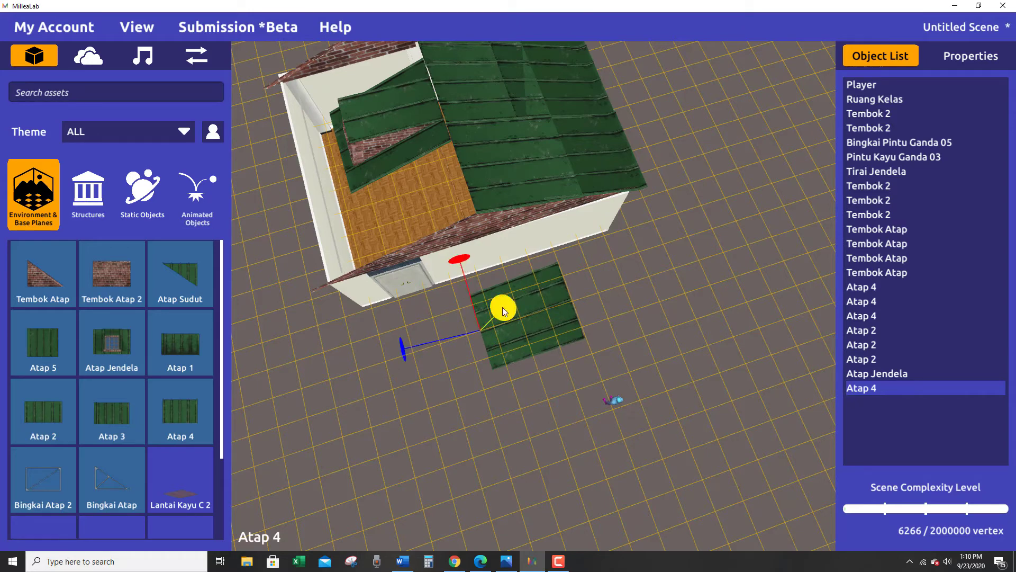
pyautogui.moveTo(503, 309); pyautogui.dragTo(497, 243, button='right')
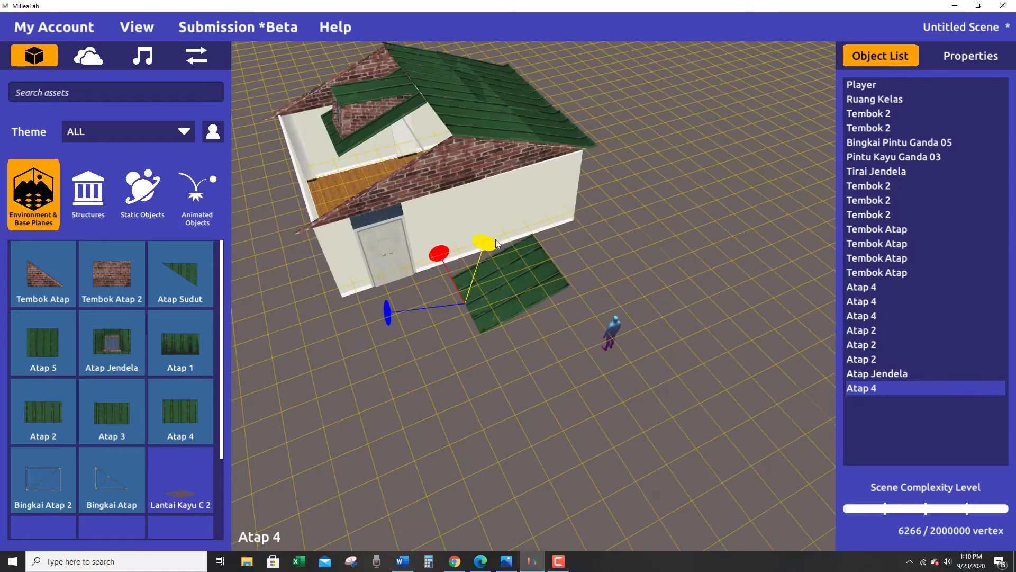
pyautogui.moveTo(479, 247); pyautogui.dragTo(348, 160)
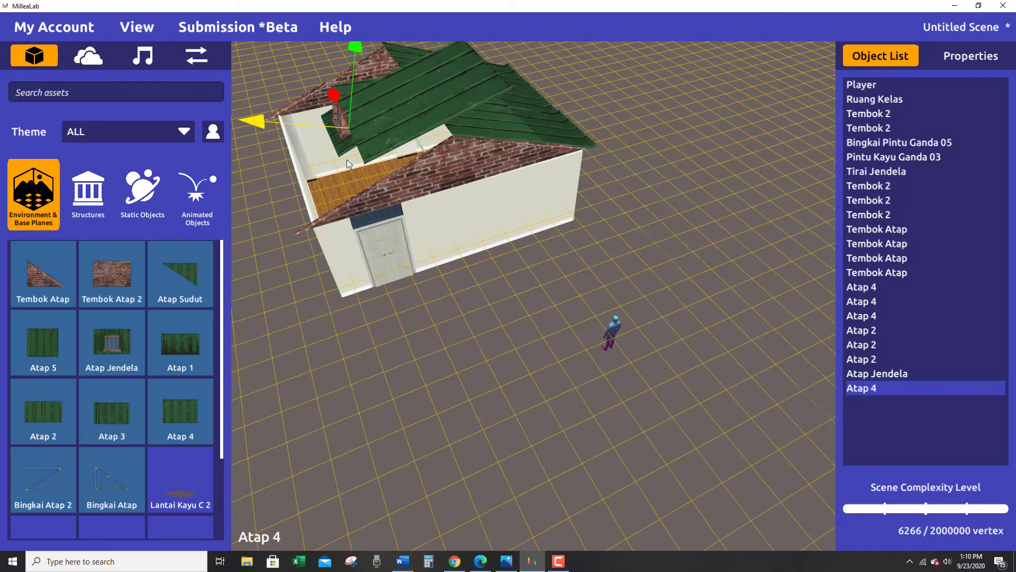
# Lower the Atap 4 over the door-side gable and adjust its tilt toward the roof slope.
pyautogui.moveTo(348, 160); pyautogui.dragTo(399, 286, button='right')
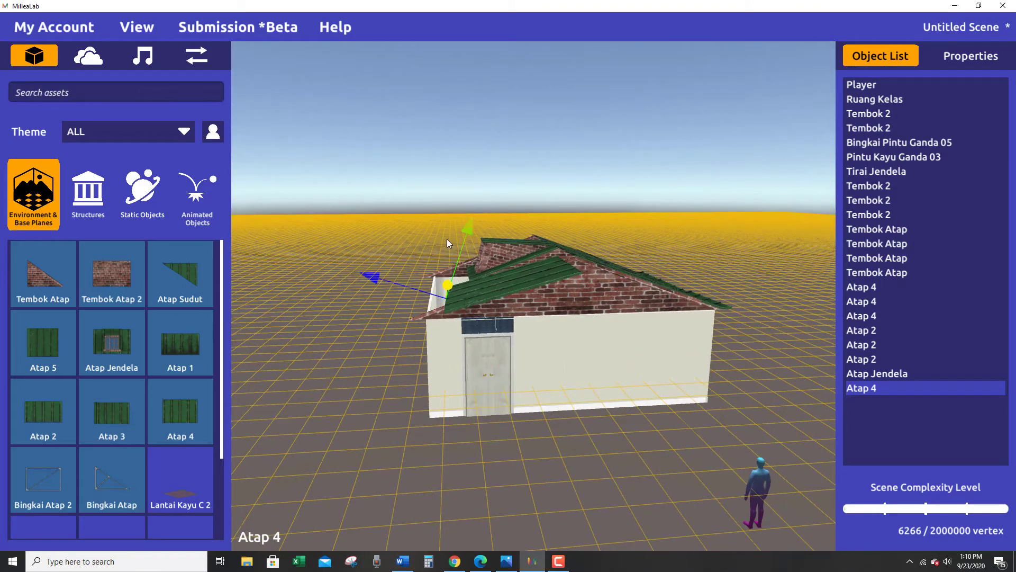
pyautogui.moveTo(466, 229); pyautogui.dragTo(495, 98)
pyautogui.moveTo(517, 315); pyautogui.dragTo(459, 295, button='right')
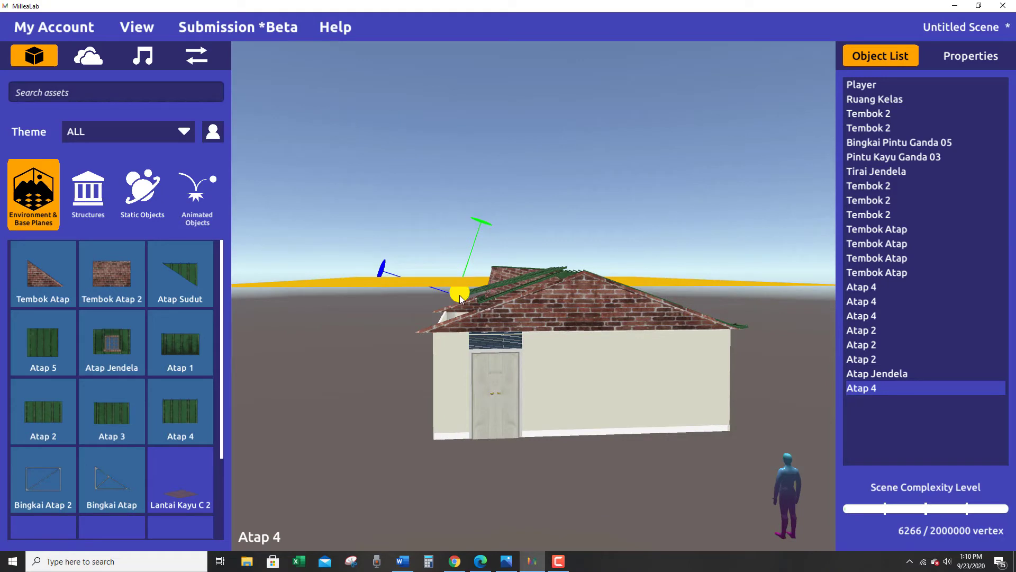
pyautogui.moveTo(464, 298); pyautogui.dragTo(460, 237)
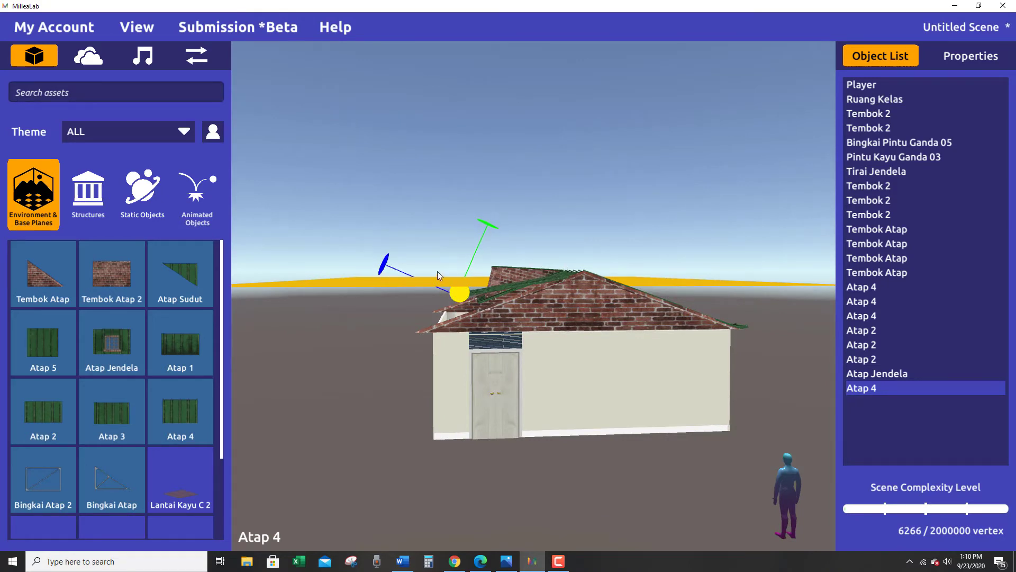
pyautogui.moveTo(476, 237); pyautogui.dragTo(470, 258)
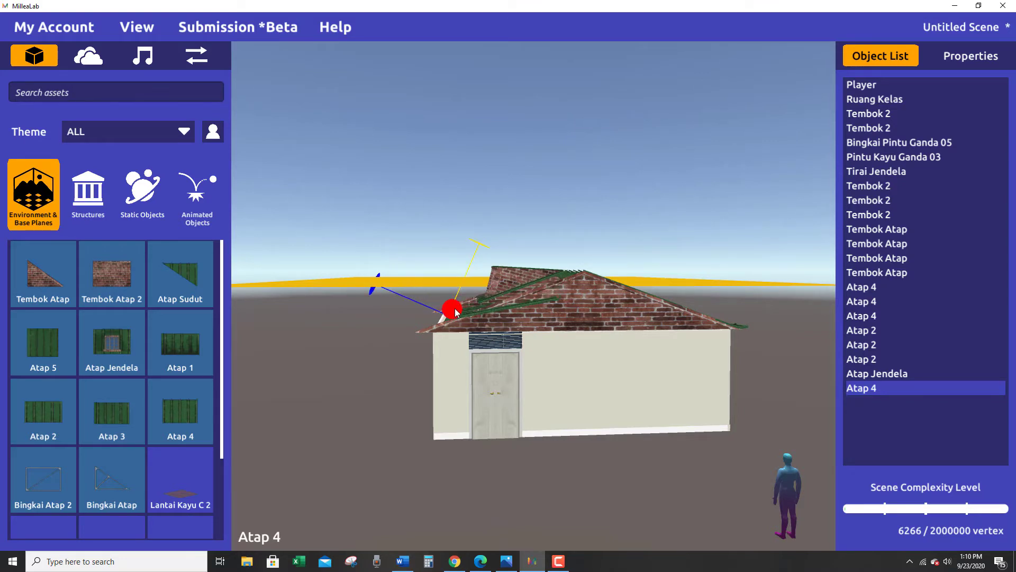
# Refine the rotation of the Atap 4 on each axis until it follows the slope of the door-side gable.
pyautogui.moveTo(457, 312); pyautogui.dragTo(485, 289)
pyautogui.moveTo(486, 294); pyautogui.dragTo(475, 259, button='right')
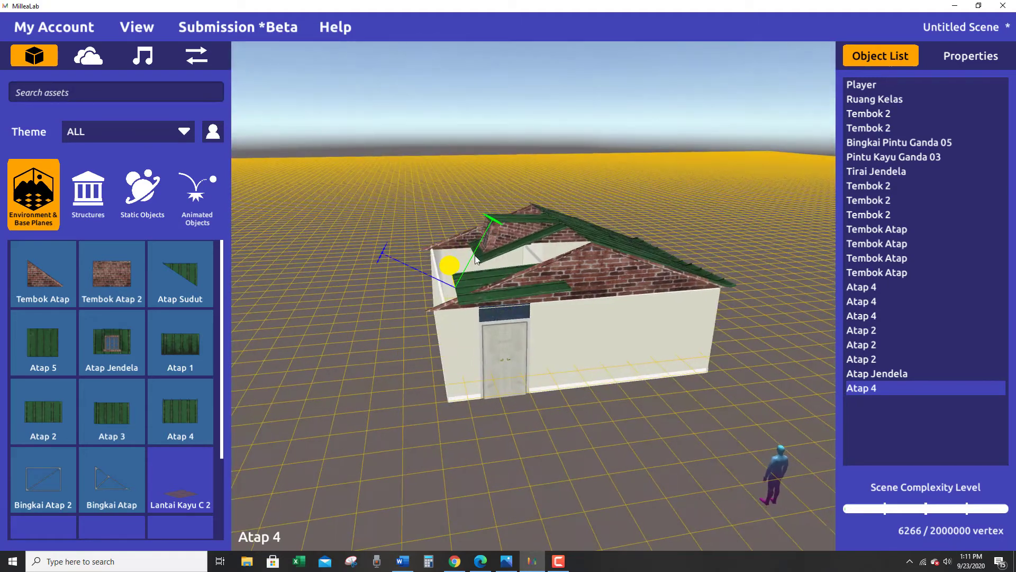
pyautogui.moveTo(453, 264); pyautogui.dragTo(454, 239)
pyautogui.moveTo(454, 238)
pyautogui.mouseDown(button='right')
pyautogui.moveTo(458, 255)
pyautogui.moveTo(444, 220)
pyautogui.moveTo(465, 227)
pyautogui.moveTo(461, 252)
pyautogui.mouseUp(button='right')
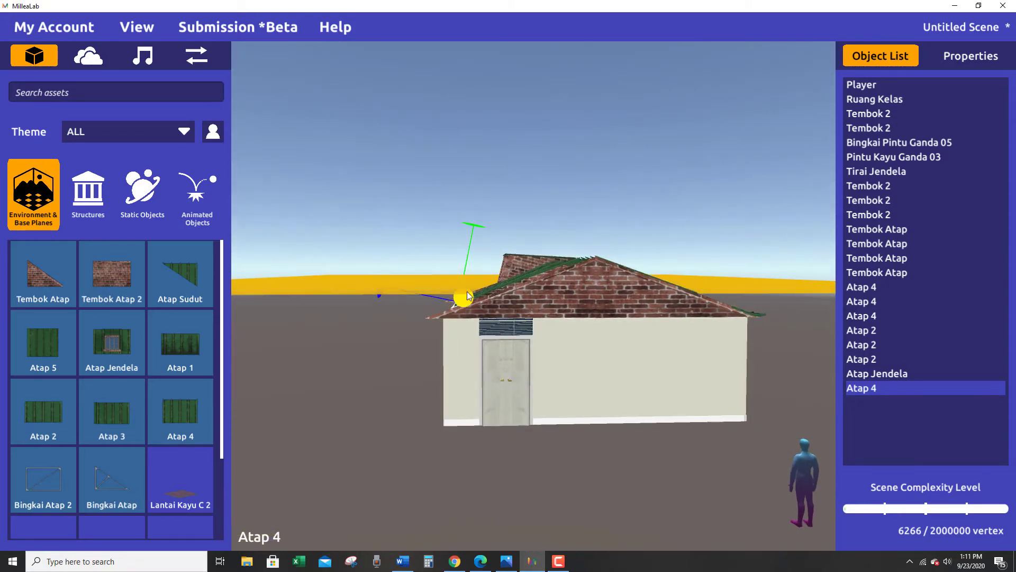
pyautogui.moveTo(467, 292); pyautogui.dragTo(474, 333, button='right')
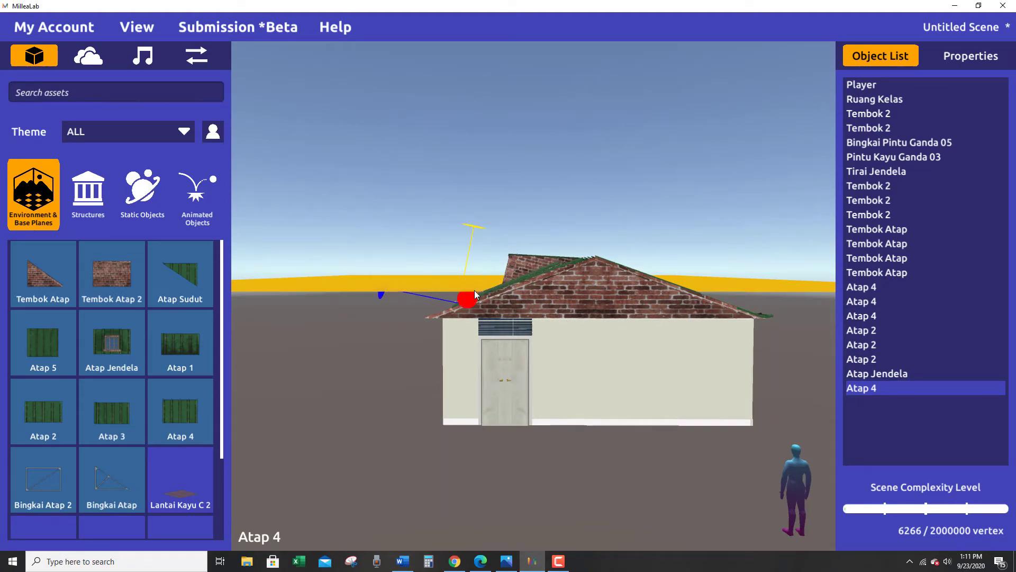
pyautogui.moveTo(469, 300); pyautogui.dragTo(475, 309, button='right')
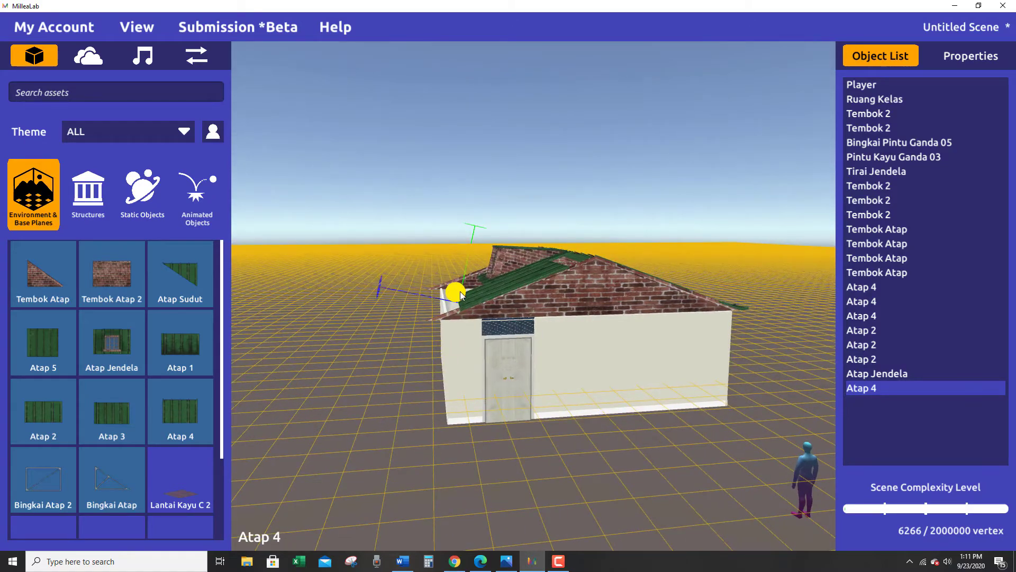
pyautogui.moveTo(461, 296)
pyautogui.mouseDown(button='right')
pyautogui.moveTo(418, 287)
pyautogui.moveTo(395, 370)
pyautogui.moveTo(447, 287)
pyautogui.mouseUp(button='right')
pyautogui.moveTo(447, 287); pyautogui.dragTo(423, 277)
pyautogui.moveTo(422, 277)
pyautogui.mouseDown(button='right')
pyautogui.moveTo(470, 247)
pyautogui.moveTo(463, 263)
pyautogui.moveTo(408, 286)
pyautogui.mouseUp(button='right')
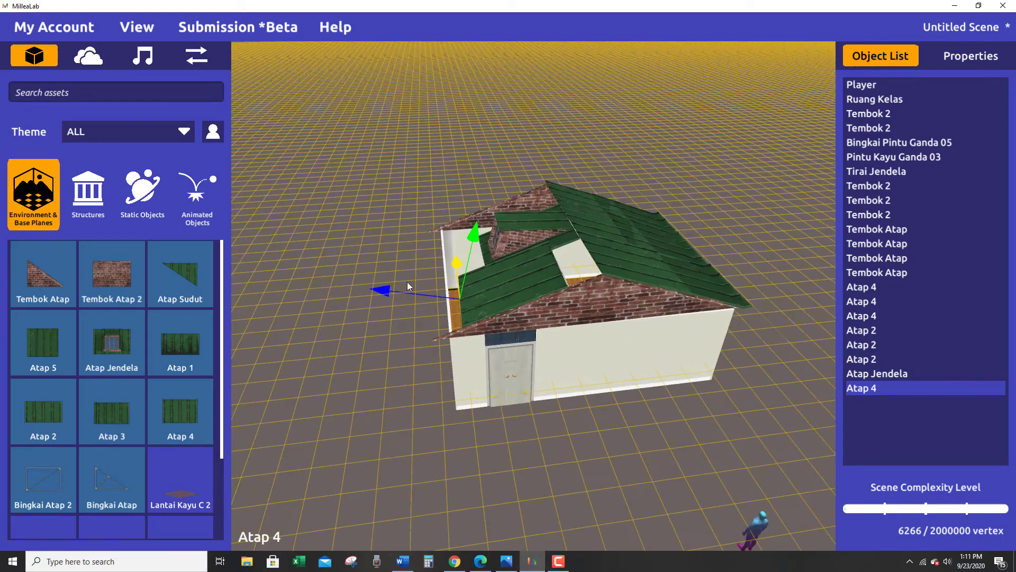
# Raise the Atap 4 slightly and shift it inward so its upper edge meets the ridge.
pyautogui.moveTo(478, 227); pyautogui.dragTo(483, 219)
pyautogui.moveTo(382, 273); pyautogui.dragTo(398, 276)
pyautogui.moveTo(430, 317); pyautogui.dragTo(444, 238, button='right')
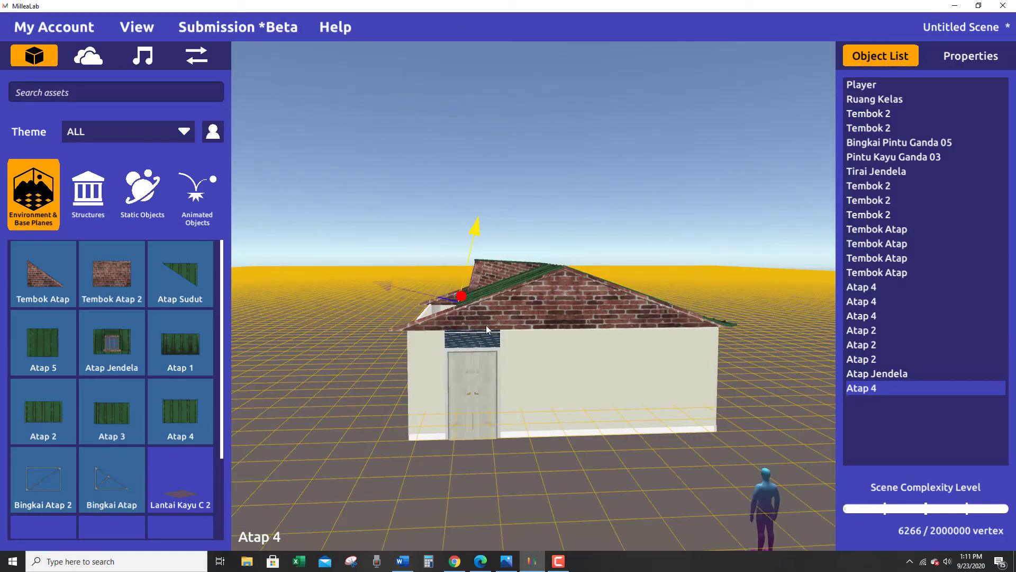
pyautogui.moveTo(487, 329); pyautogui.dragTo(398, 320, button='right')
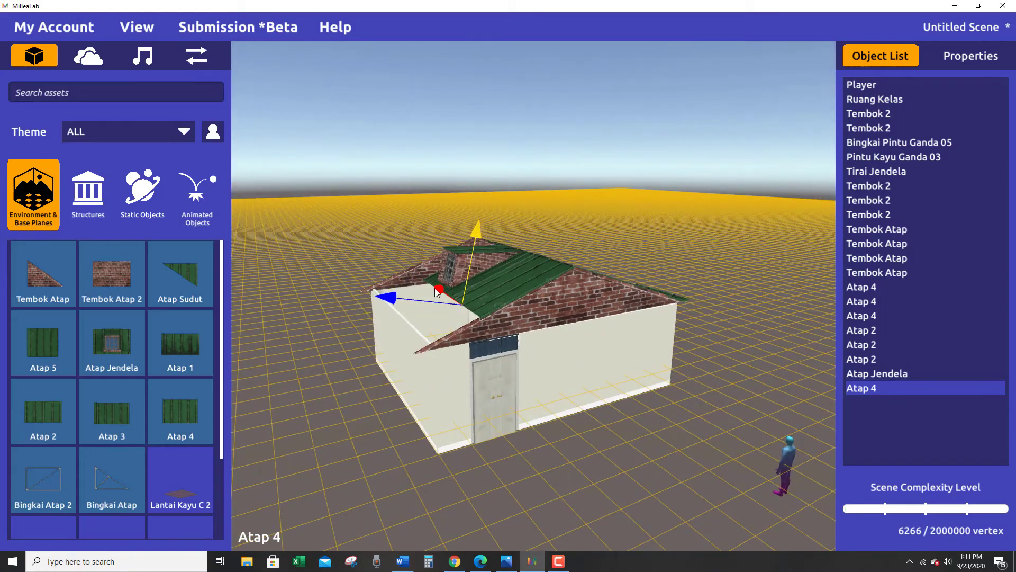
pyautogui.moveTo(439, 289); pyautogui.dragTo(439, 288)
pyautogui.moveTo(437, 318); pyautogui.dragTo(405, 324, button='right')
# Slide the Atap Jendela farther from the door-side gable and bring the Atap 4 in beside it.
pyautogui.click(435, 307)
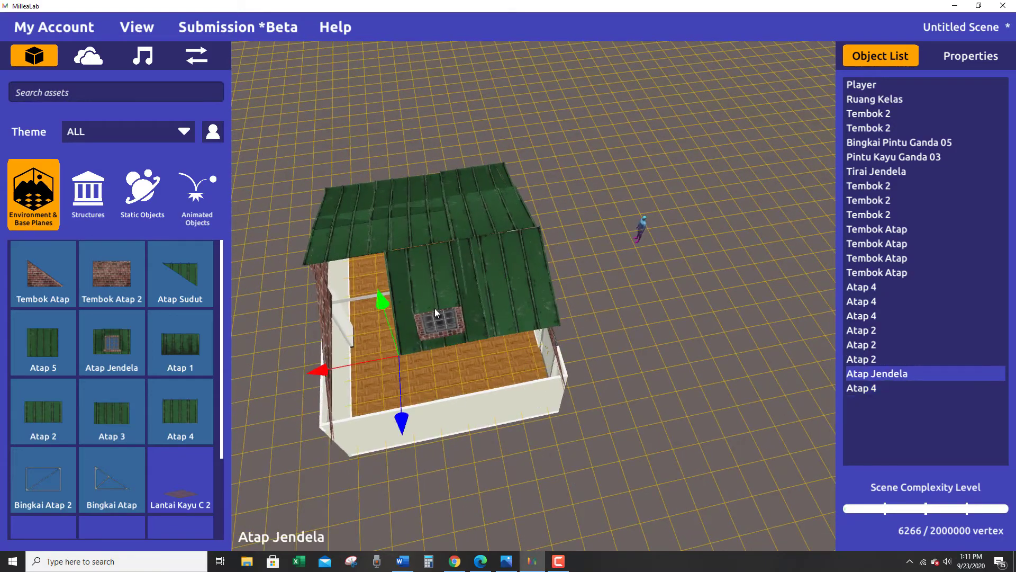
pyautogui.click(521, 256)
pyautogui.moveTo(522, 256); pyautogui.dragTo(525, 292, button='right')
pyautogui.click(441, 271)
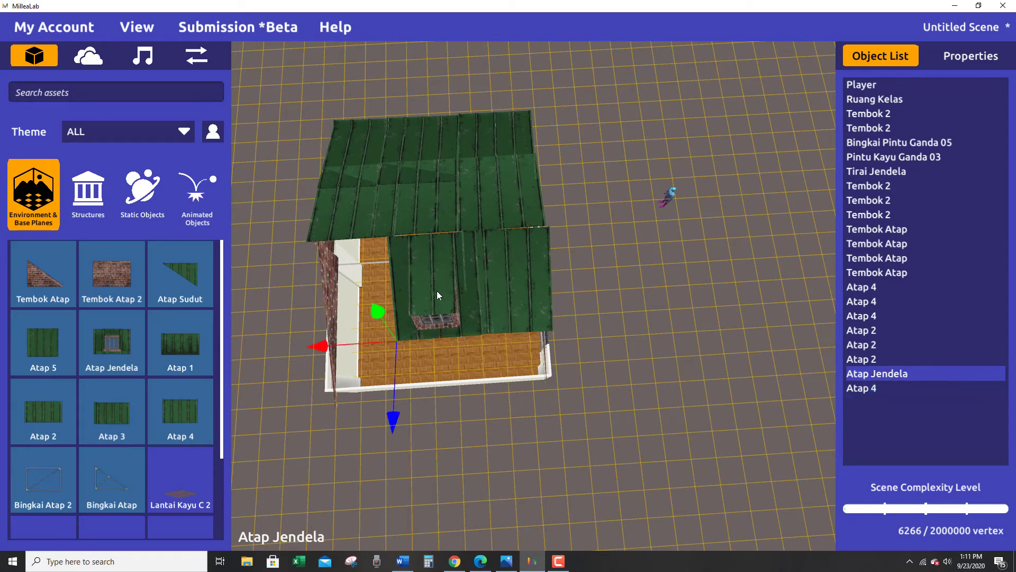
pyautogui.moveTo(313, 345); pyautogui.dragTo(294, 347)
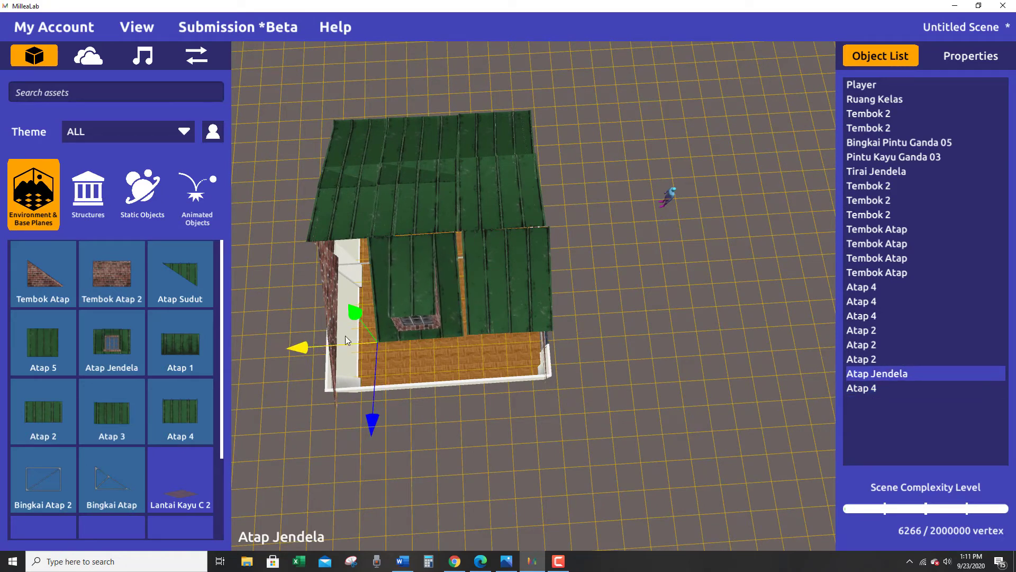
pyautogui.click(519, 280)
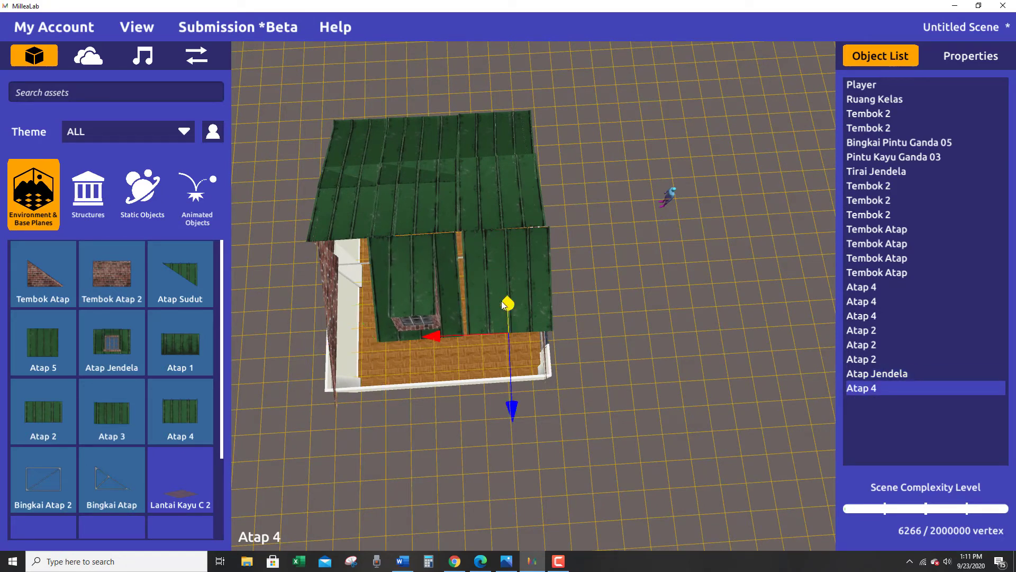
pyautogui.moveTo(436, 336); pyautogui.dragTo(433, 336)
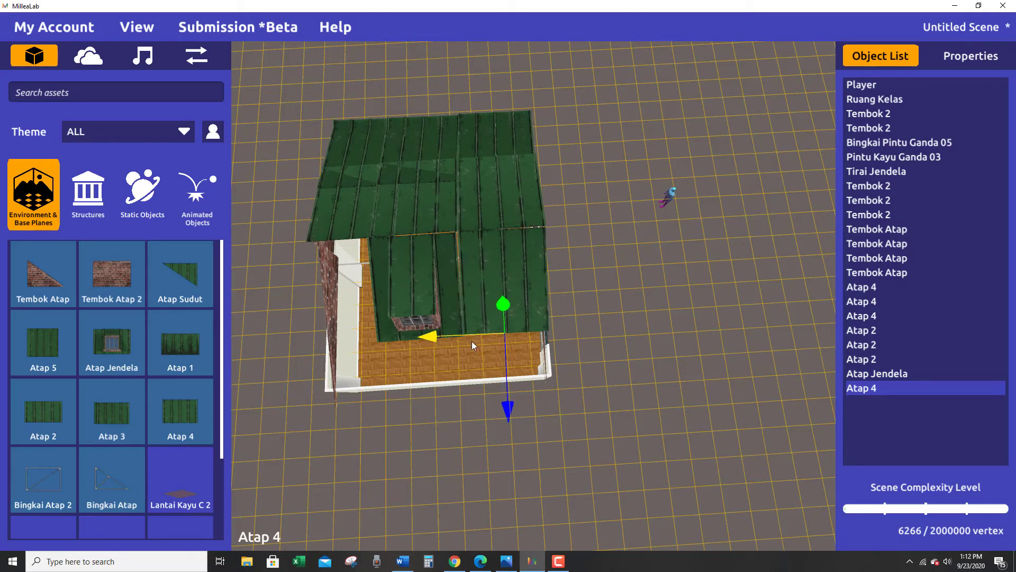
# Slide the Atap Jendela back slightly to close the gap beside the Atap 4.
pyautogui.keyDown('alt'); pyautogui.moveTo(630, 344); pyautogui.dragTo(583, 503); pyautogui.keyUp('alt')
pyautogui.click(433, 307)
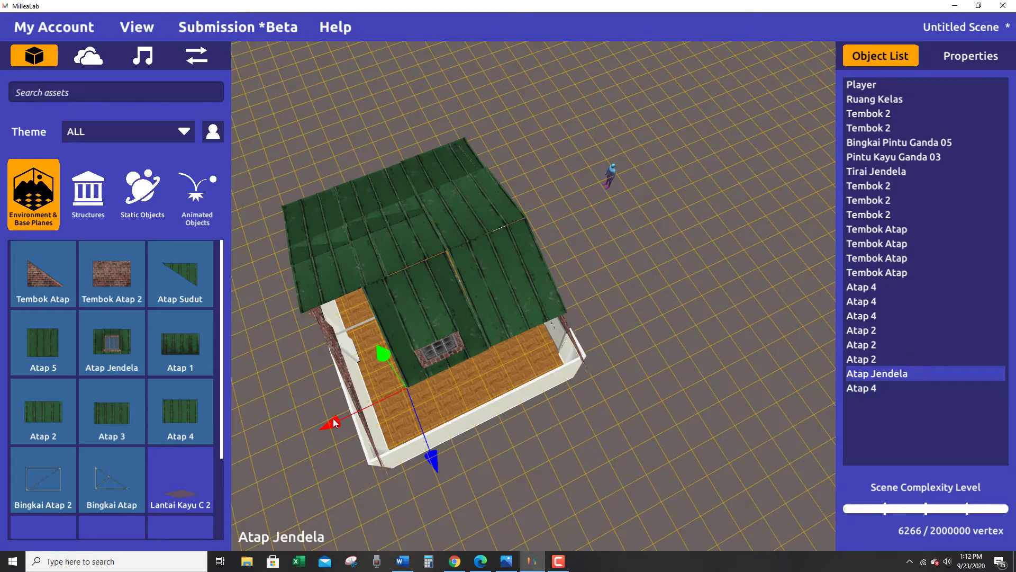
pyautogui.moveTo(326, 422); pyautogui.dragTo(326, 421)
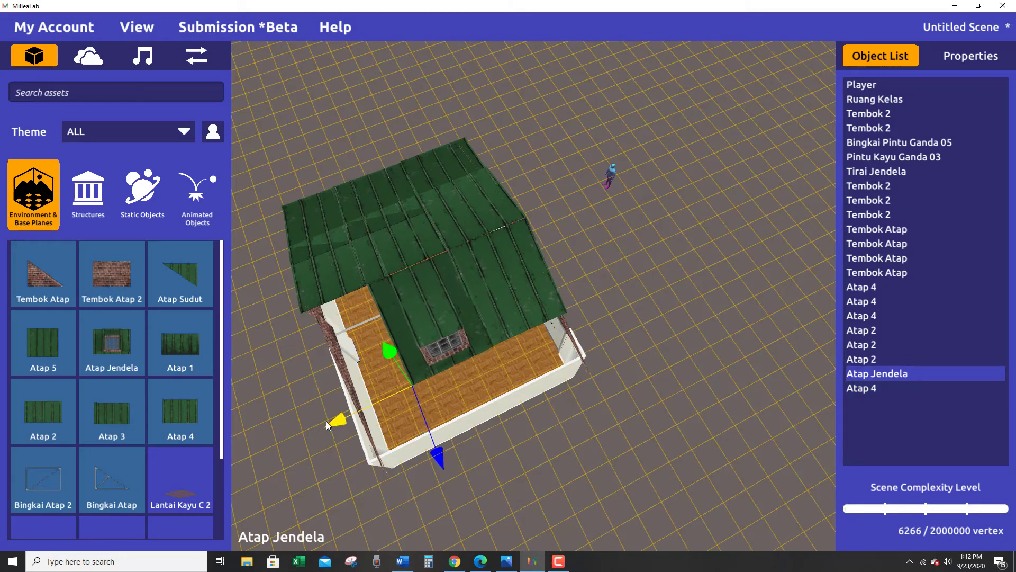
pyautogui.keyDown('alt'); pyautogui.moveTo(427, 362); pyautogui.dragTo(406, 371); pyautogui.keyUp('alt')
pyautogui.click(608, 275)
pyautogui.keyDown('alt'); pyautogui.moveTo(609, 275); pyautogui.dragTo(515, 298); pyautogui.keyUp('alt')
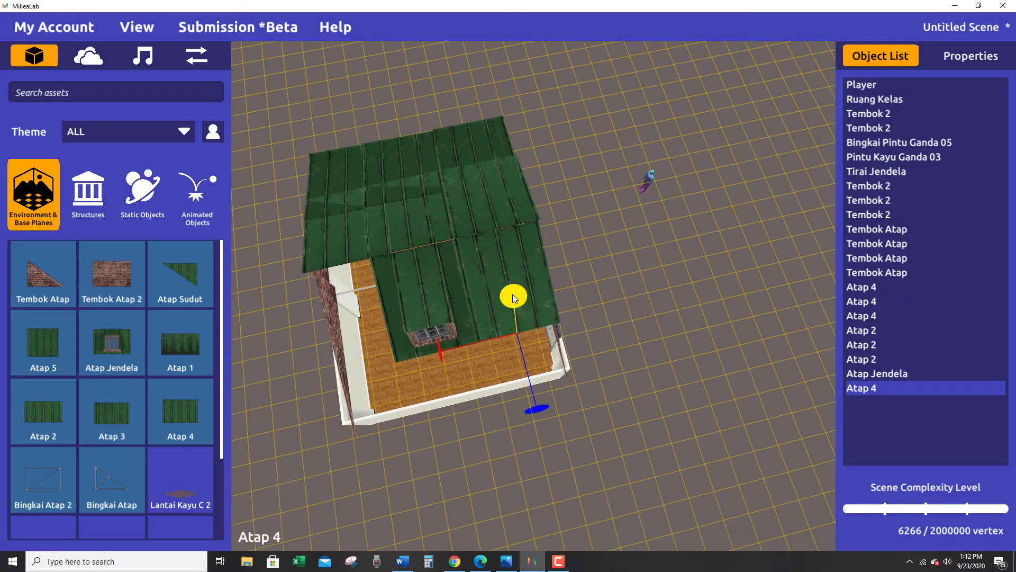
pyautogui.click(617, 302)
pyautogui.click(414, 294)
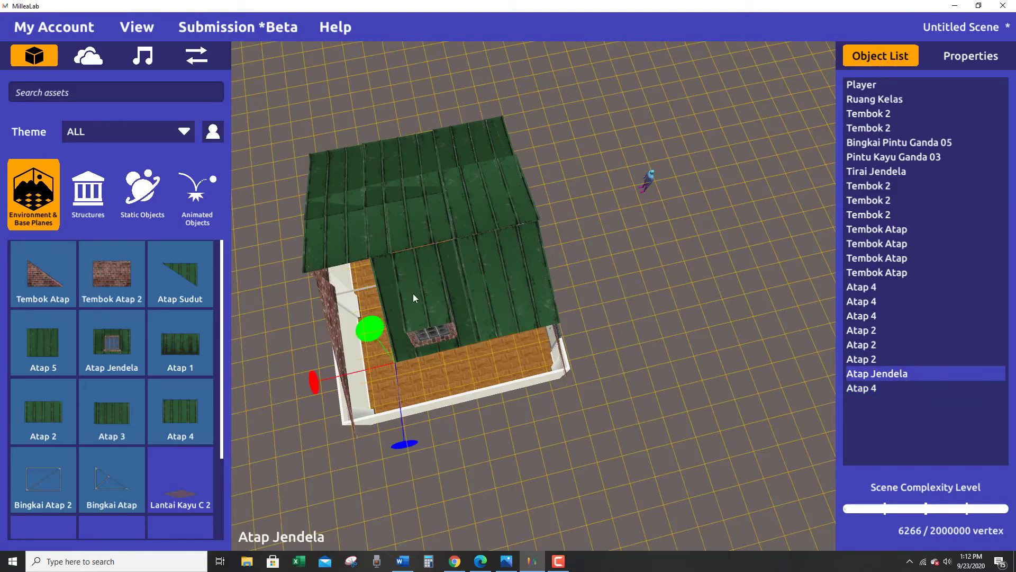
pyautogui.keyDown('alt'); pyautogui.moveTo(380, 332); pyautogui.dragTo(595, 442); pyautogui.keyUp('alt')
# Duplicate the door-side Atap 4 and slide the copy along the ridge to the opposite gable.
pyautogui.click(562, 240)
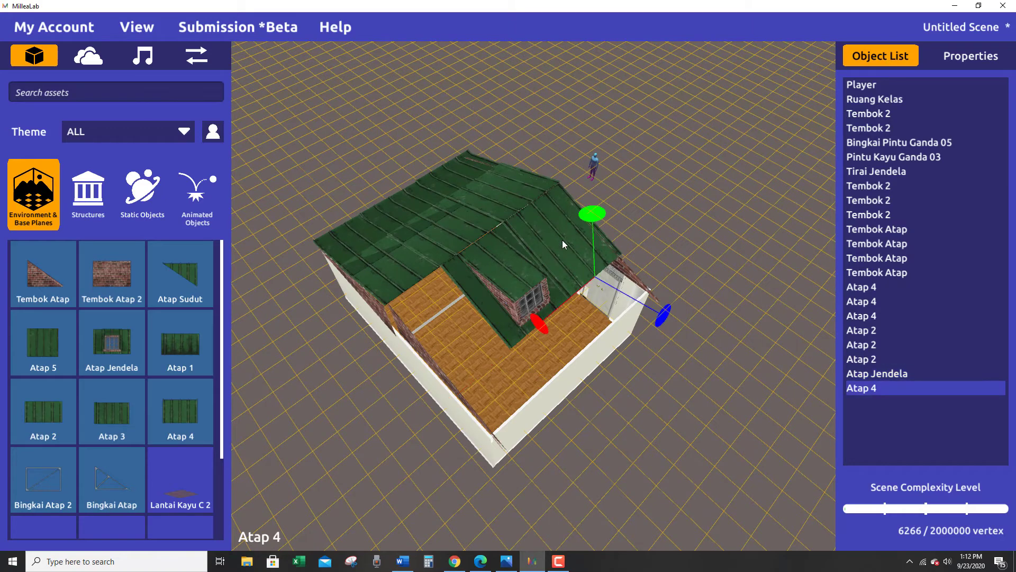
pyautogui.hotkey('ctrl', 'd')
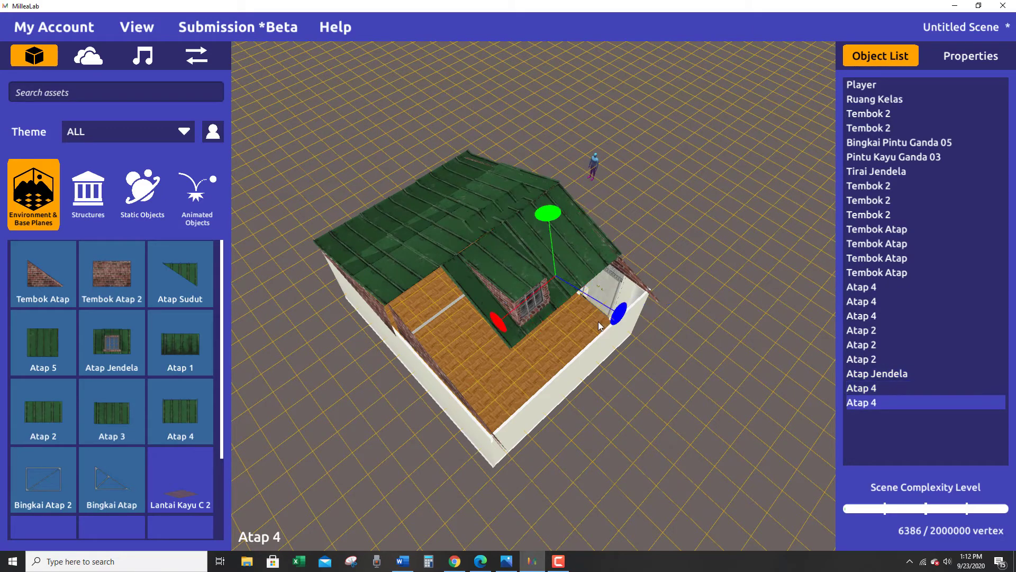
pyautogui.press('w')
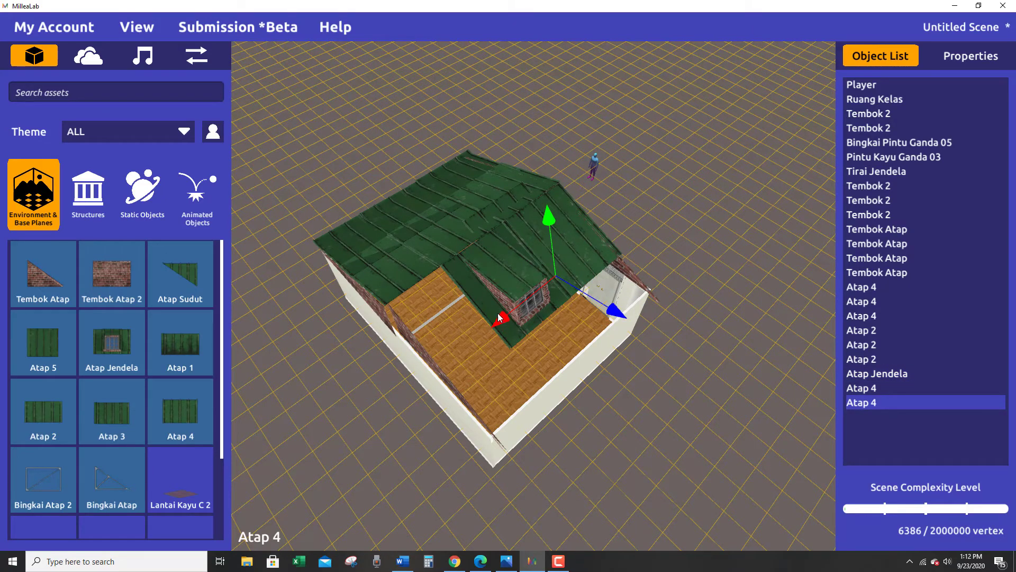
pyautogui.moveTo(498, 317); pyautogui.dragTo(436, 367)
pyautogui.keyDown('alt'); pyautogui.moveTo(530, 335); pyautogui.dragTo(578, 335); pyautogui.keyUp('alt')
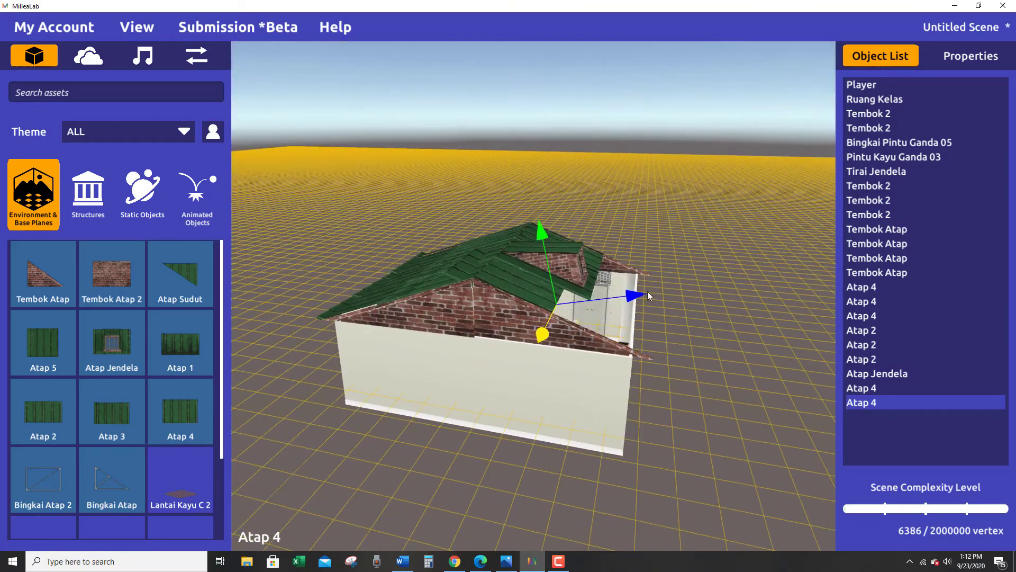
# Fit the copied Atap 4 against the ridge and onto the gable's slope by adjusting its height and depth.
pyautogui.moveTo(649, 294); pyautogui.dragTo(605, 318)
pyautogui.moveTo(584, 217); pyautogui.dragTo(582, 224)
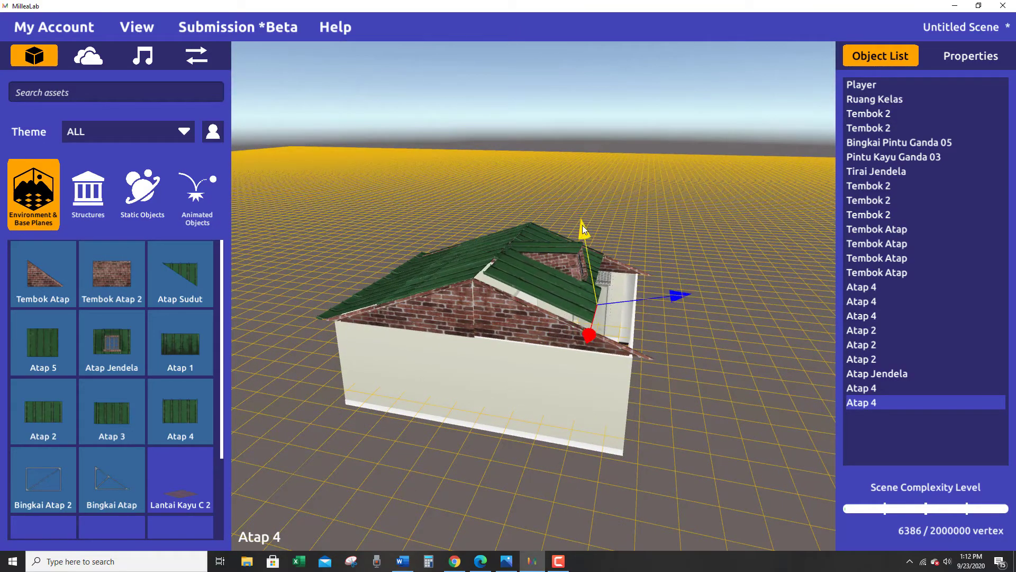
pyautogui.moveTo(675, 298); pyautogui.dragTo(673, 298)
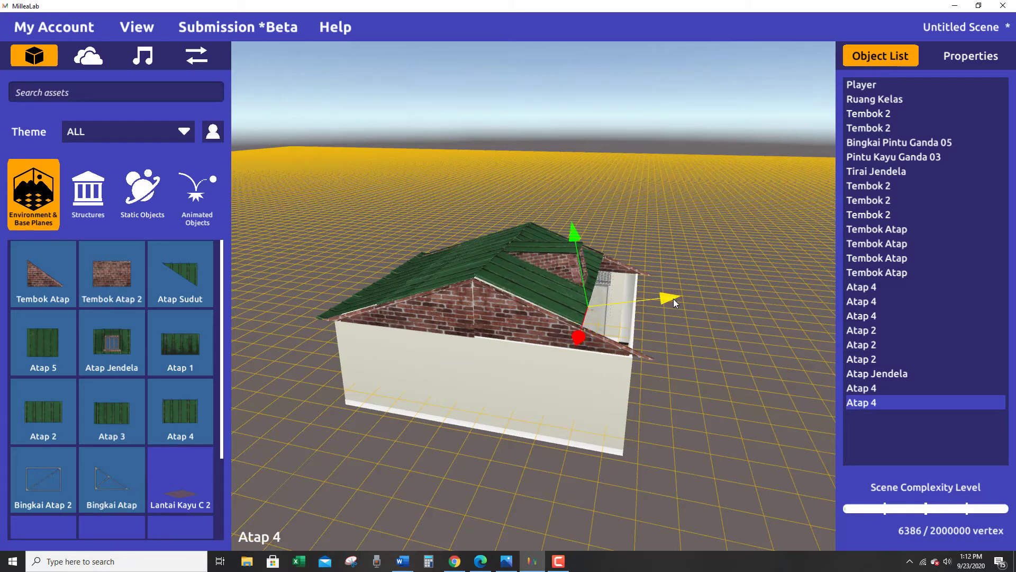
pyautogui.moveTo(574, 223); pyautogui.dragTo(573, 223)
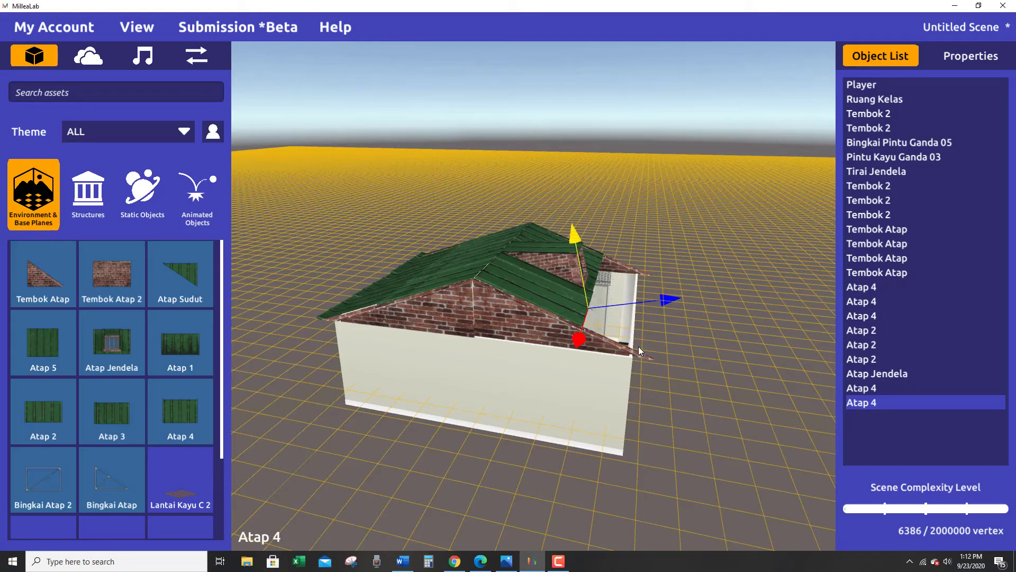
pyautogui.moveTo(638, 346); pyautogui.dragTo(525, 387, button='right')
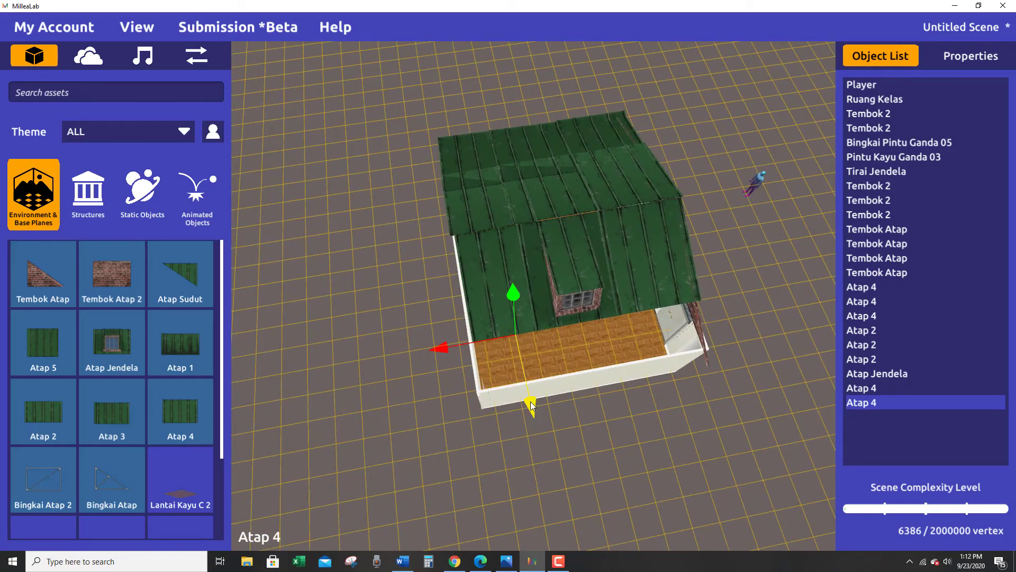
# Shift the Atap Jendela outward from the ridge to line up its lower edge with the neighbouring Atap 4 panels.
pyautogui.moveTo(605, 395); pyautogui.dragTo(573, 357, button='right')
pyautogui.click(567, 293)
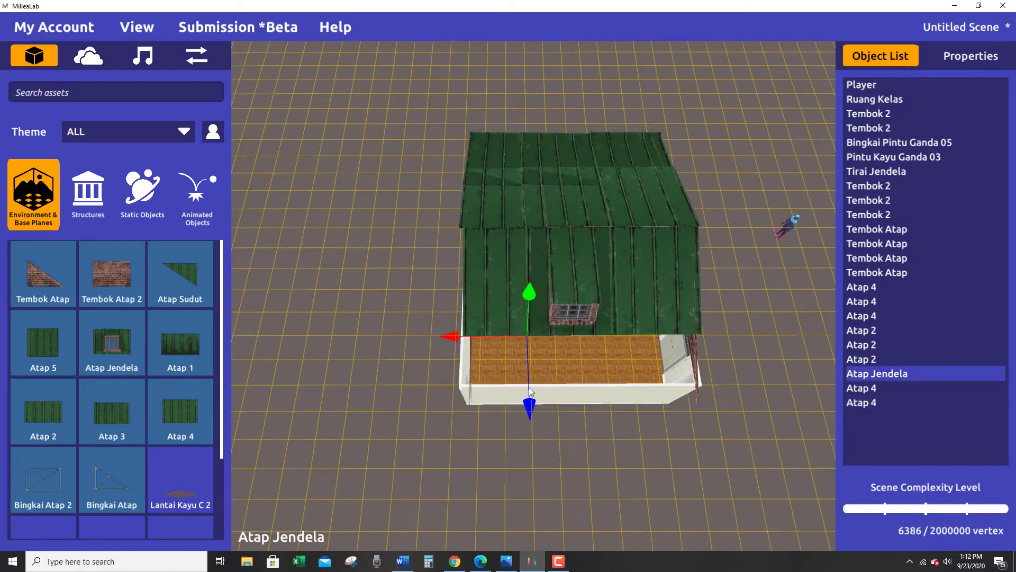
pyautogui.moveTo(529, 400); pyautogui.dragTo(545, 469)
pyautogui.moveTo(546, 469); pyautogui.dragTo(720, 473, button='right')
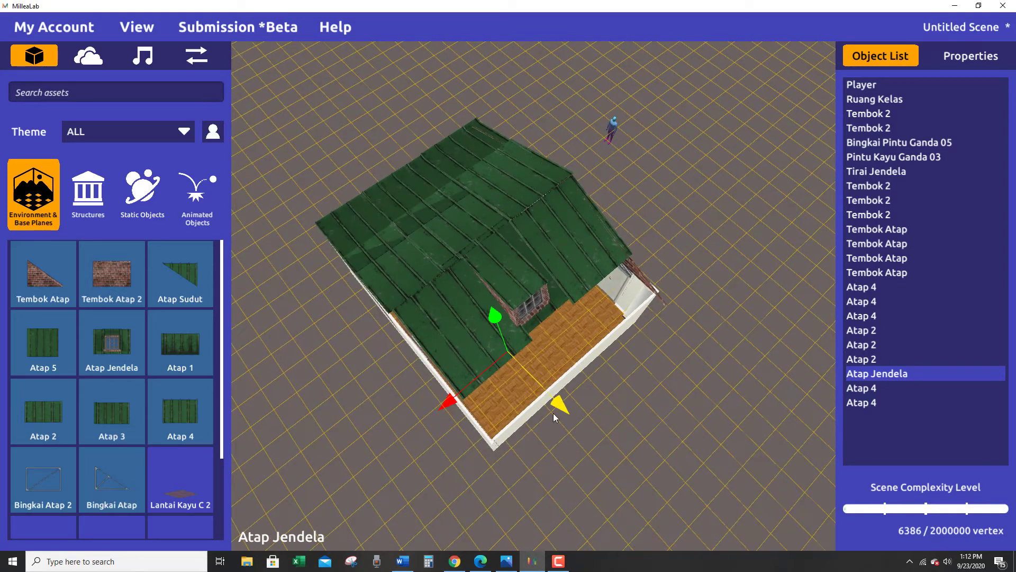
pyautogui.moveTo(554, 413); pyautogui.dragTo(565, 408)
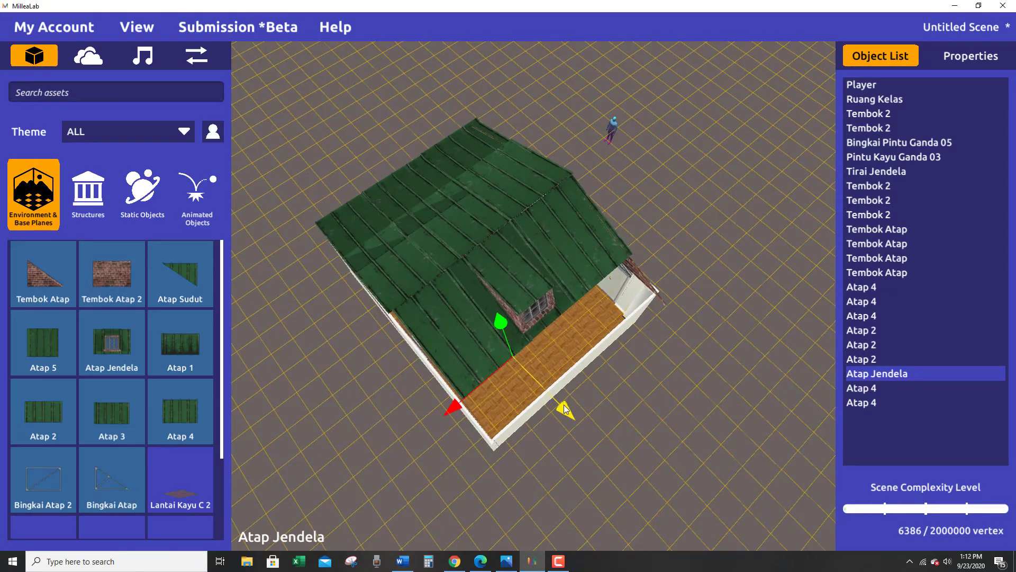
# Place a new Atap 2 panel on the ground outside the wall below the unfinished half of the roof.
pyautogui.moveTo(564, 404); pyautogui.dragTo(487, 366, button='right')
pyautogui.moveTo(635, 403); pyautogui.dragTo(634, 448, button='right')
pyautogui.press('w')
pyautogui.press('a')
pyautogui.press('e')
pyautogui.press('a')
pyautogui.press('s')
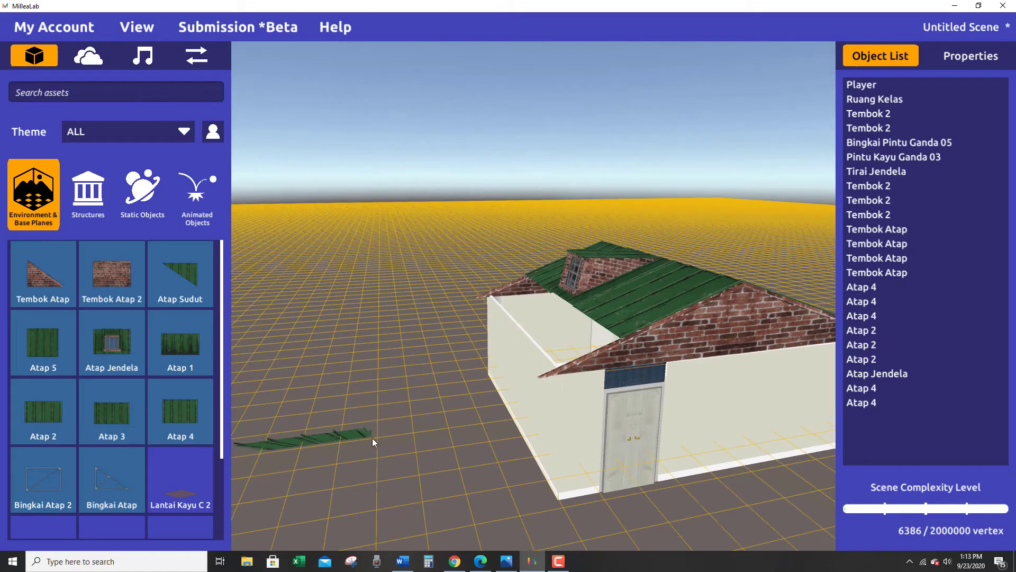
pyautogui.moveTo(373, 437); pyautogui.dragTo(403, 426)
pyautogui.moveTo(404, 429); pyautogui.dragTo(532, 508, button='right')
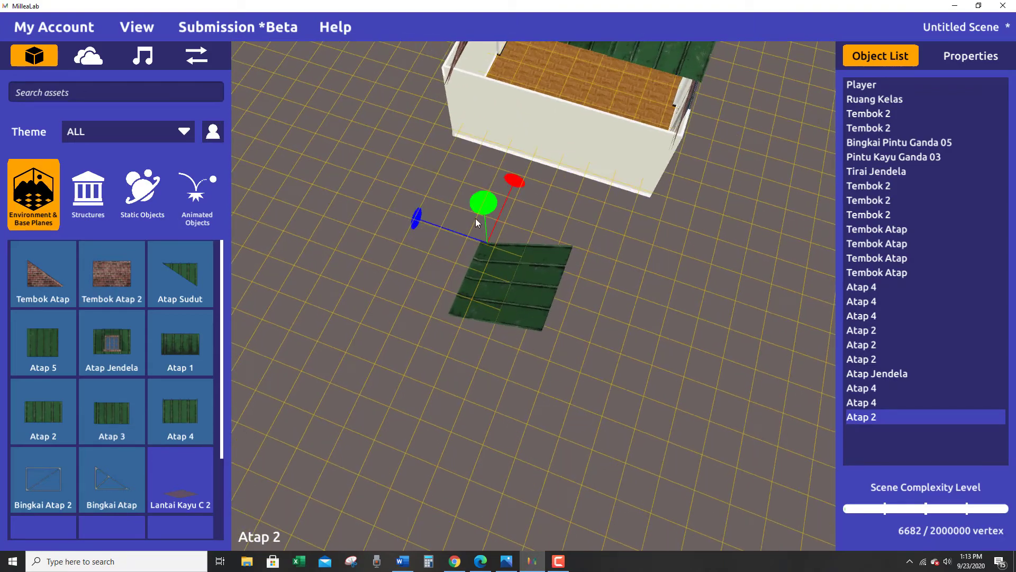
# Turn the new Atap 2 to slope toward the house and raise it to the eave beside the door-side gable.
pyautogui.moveTo(475, 218); pyautogui.dragTo(487, 259)
pyautogui.moveTo(487, 260); pyautogui.dragTo(431, 273, button='right')
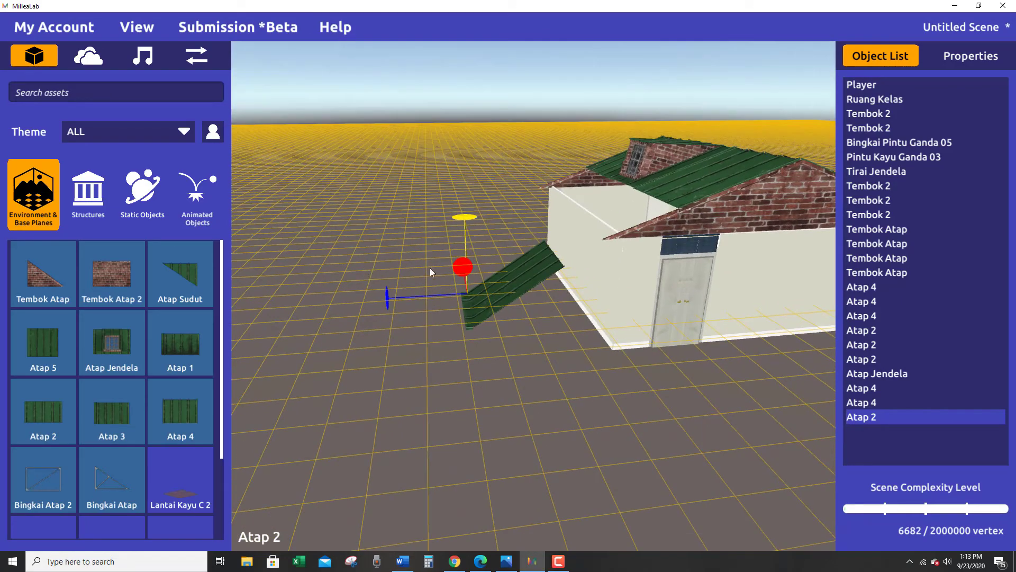
pyautogui.moveTo(462, 222); pyautogui.dragTo(450, 391, button='right')
pyautogui.click(466, 227)
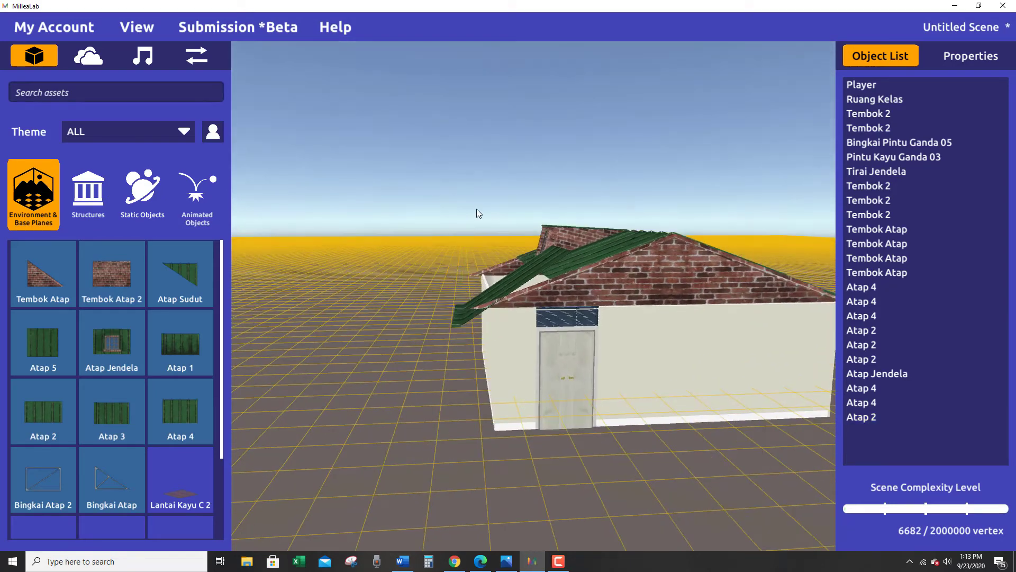
# Adjust the Atap 2's height and flatten its tilt to follow the slope of the door-side gable.
pyautogui.click(461, 320)
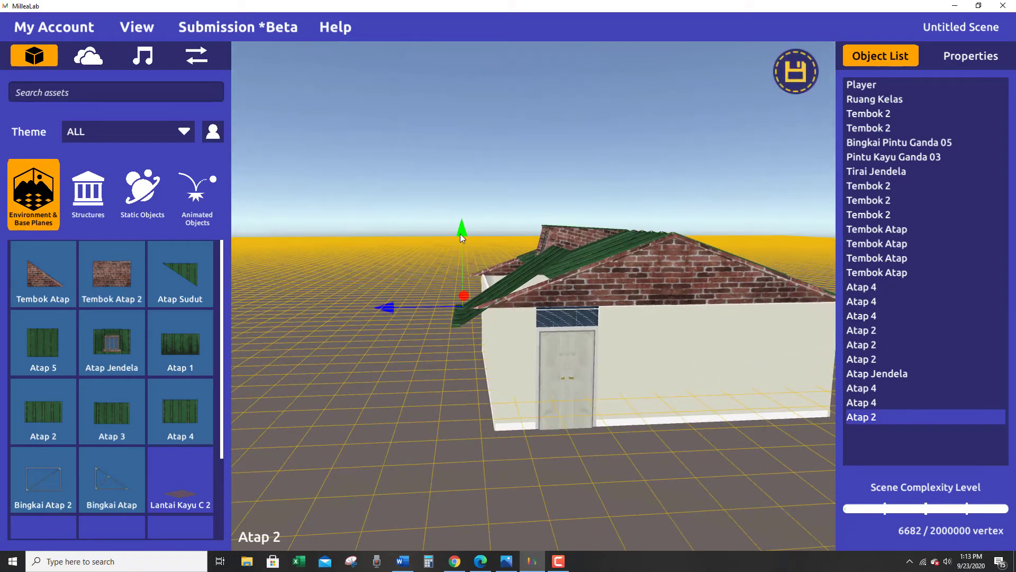
pyautogui.moveTo(461, 230); pyautogui.dragTo(472, 220)
pyautogui.moveTo(472, 220); pyautogui.dragTo(466, 265, button='right')
pyautogui.moveTo(464, 222)
pyautogui.mouseDown()
pyautogui.moveTo(470, 205)
pyautogui.moveTo(474, 224)
pyautogui.mouseUp()
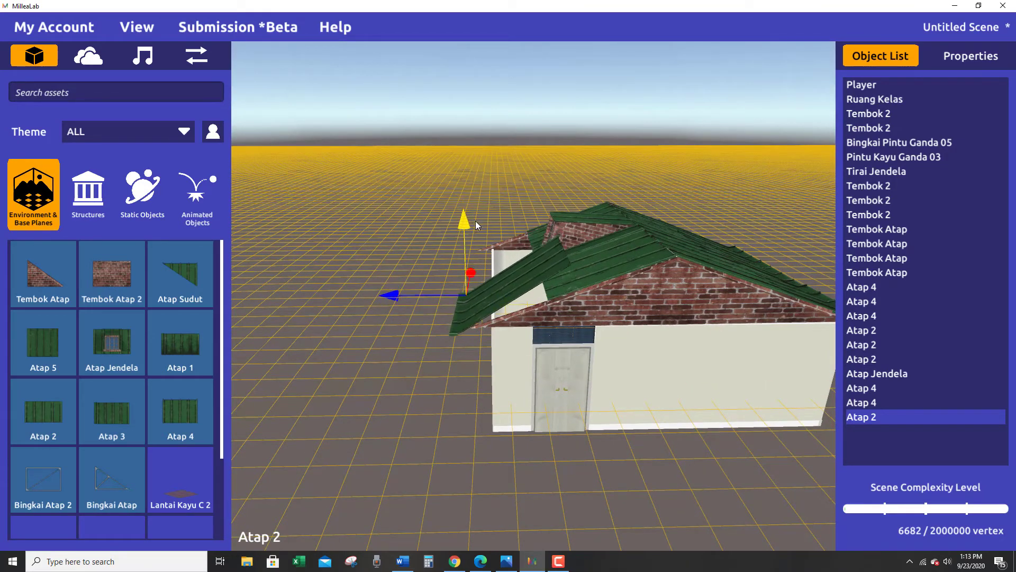
pyautogui.moveTo(504, 298); pyautogui.dragTo(490, 279, button='right')
pyautogui.press('e')
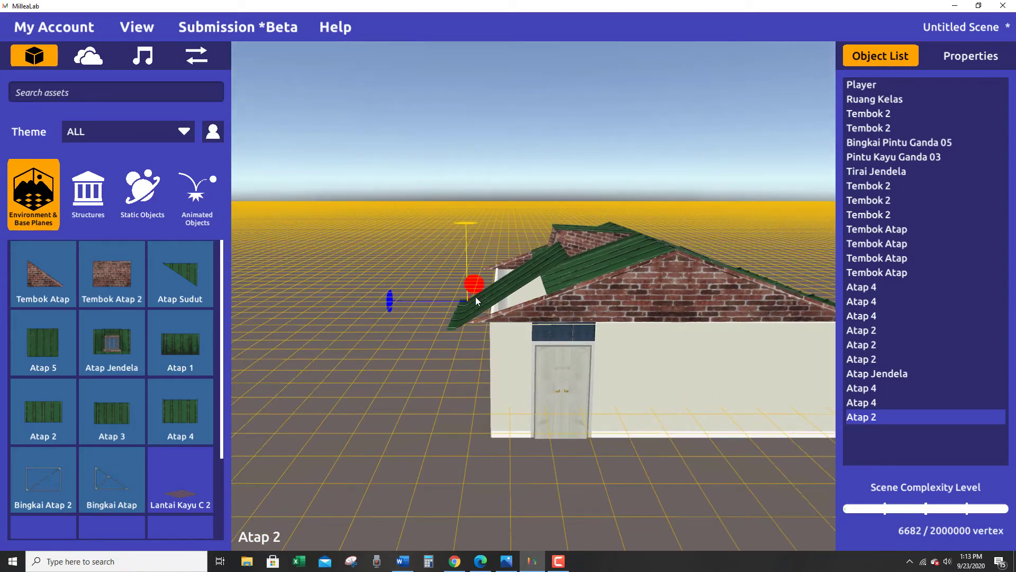
pyautogui.moveTo(479, 287); pyautogui.dragTo(495, 306)
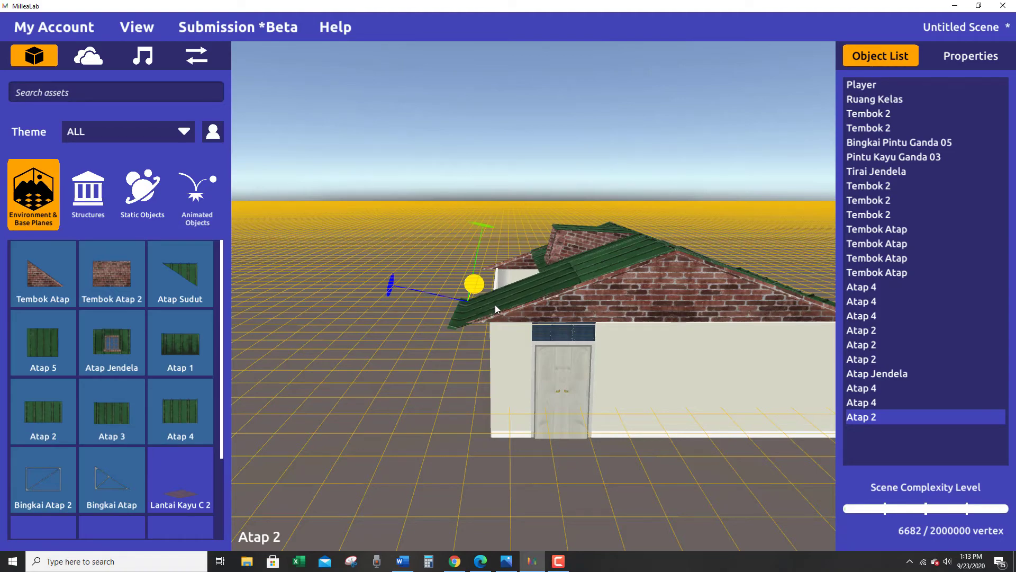
# Slide the Atap 2 along the eave to the door-side gable and fine-tune its height and tilt.
pyautogui.moveTo(501, 333); pyautogui.dragTo(497, 394, button='right')
pyautogui.press('w')
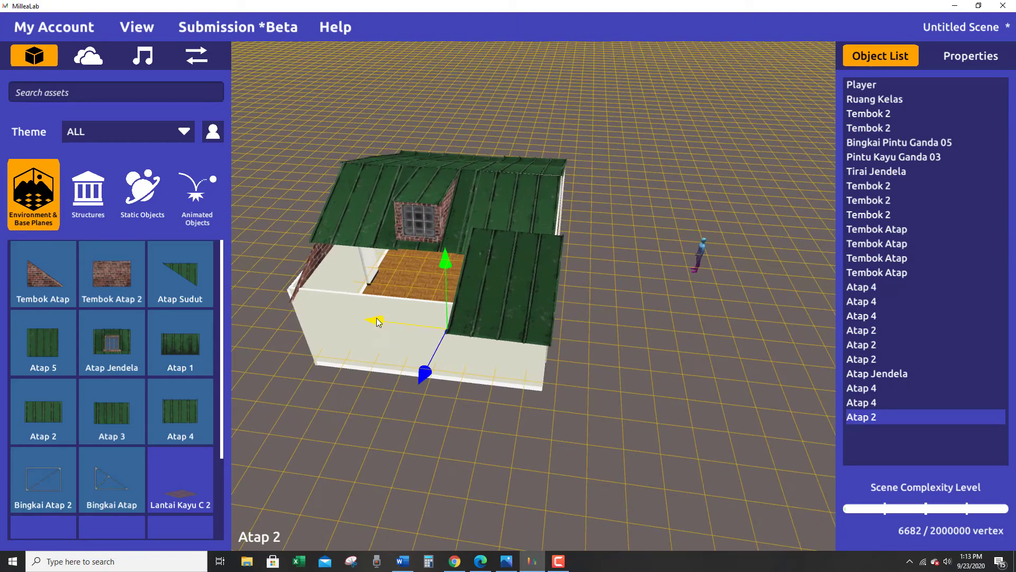
pyautogui.moveTo(376, 319); pyautogui.dragTo(375, 324)
pyautogui.moveTo(675, 379); pyautogui.dragTo(525, 359, button='right')
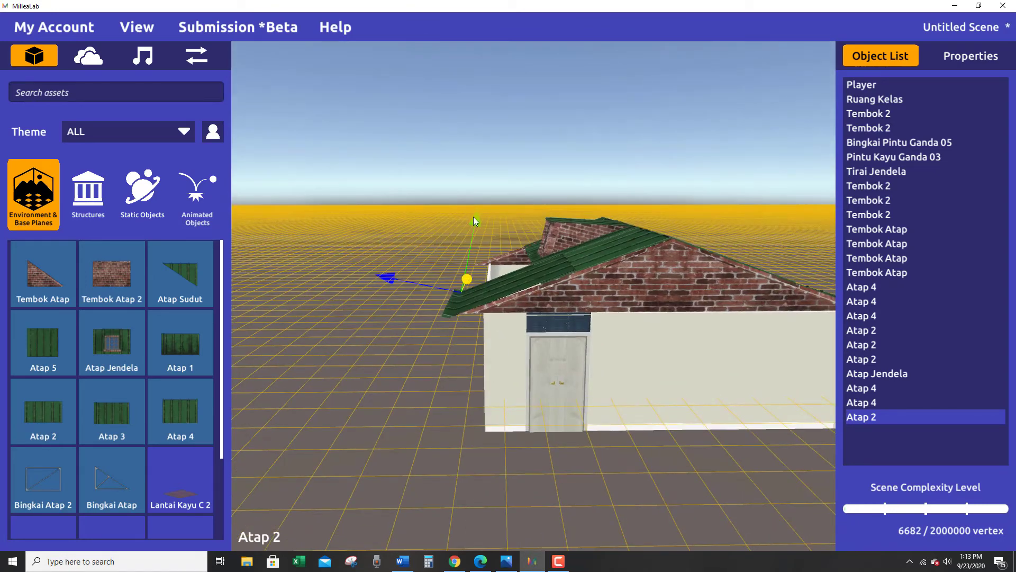
pyautogui.moveTo(474, 217); pyautogui.dragTo(475, 217)
pyautogui.moveTo(470, 276); pyautogui.dragTo(472, 279)
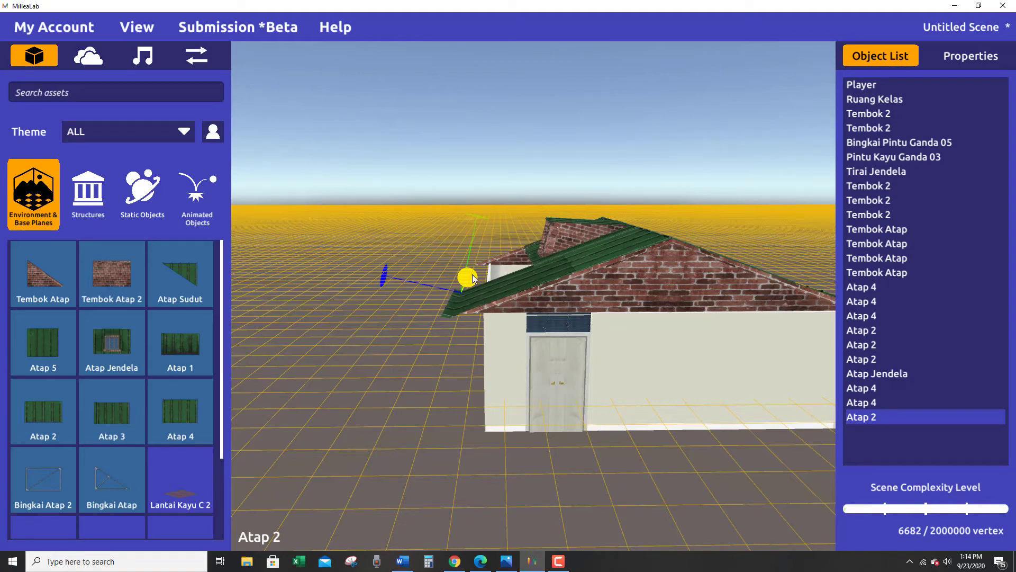
# Examine how the Atap 2 fits against the door-side gable and the roof panels above it.
pyautogui.moveTo(553, 370); pyautogui.dragTo(580, 355, button='right')
pyautogui.press('w')
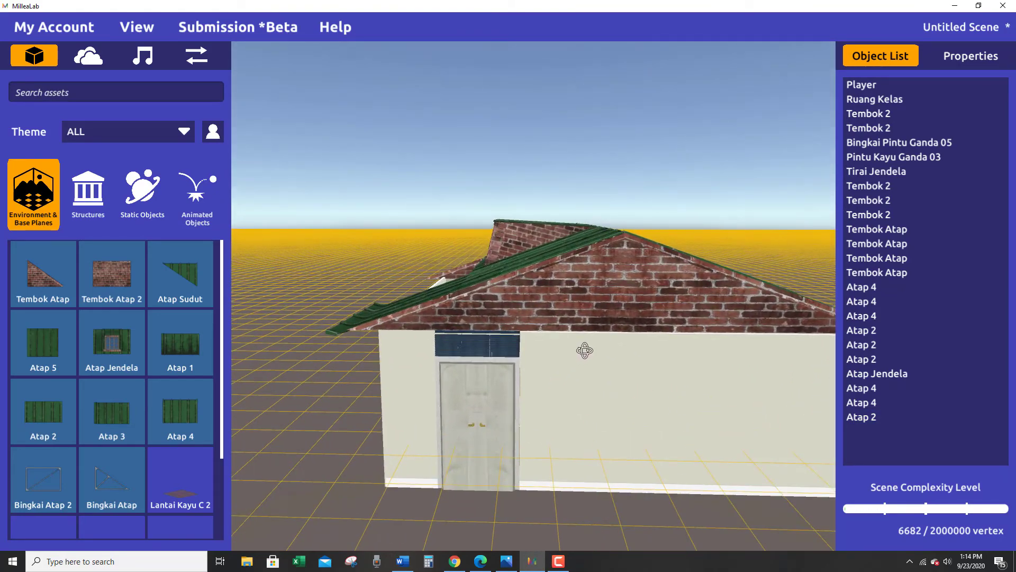
pyautogui.press('a')
pyautogui.press('a')
pyautogui.moveTo(585, 351); pyautogui.dragTo(880, 365, button='right')
pyautogui.press('w')
pyautogui.press('q')
pyautogui.press('e')
pyautogui.press('e')
pyautogui.press('s')
pyautogui.press('a')
pyautogui.press('a')
# Duplicate the fitted Atap 2 and slide the copy along the eave into the gap beside it.
pyautogui.click(605, 396)
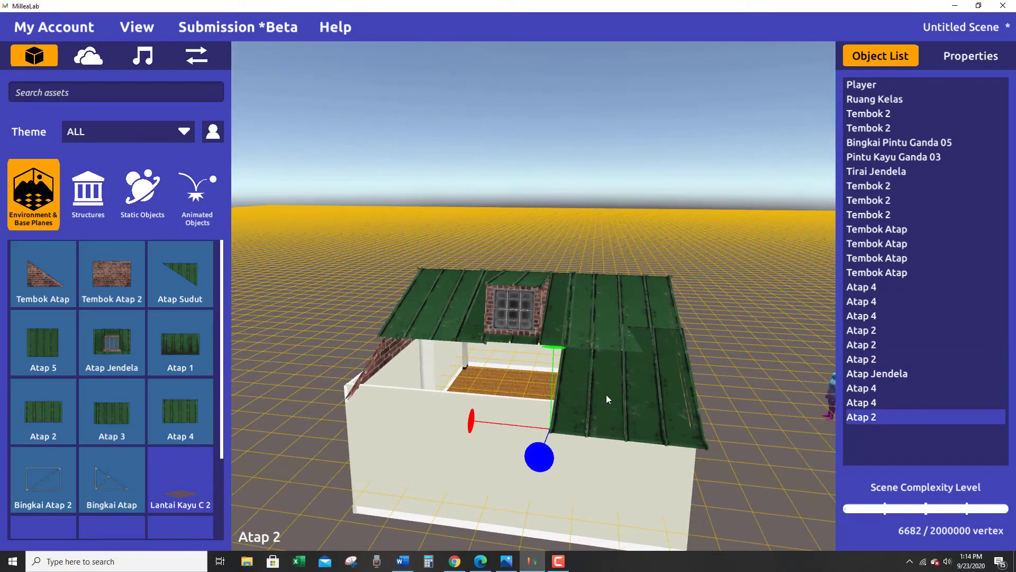
pyautogui.hotkey('ctrl', 'd')
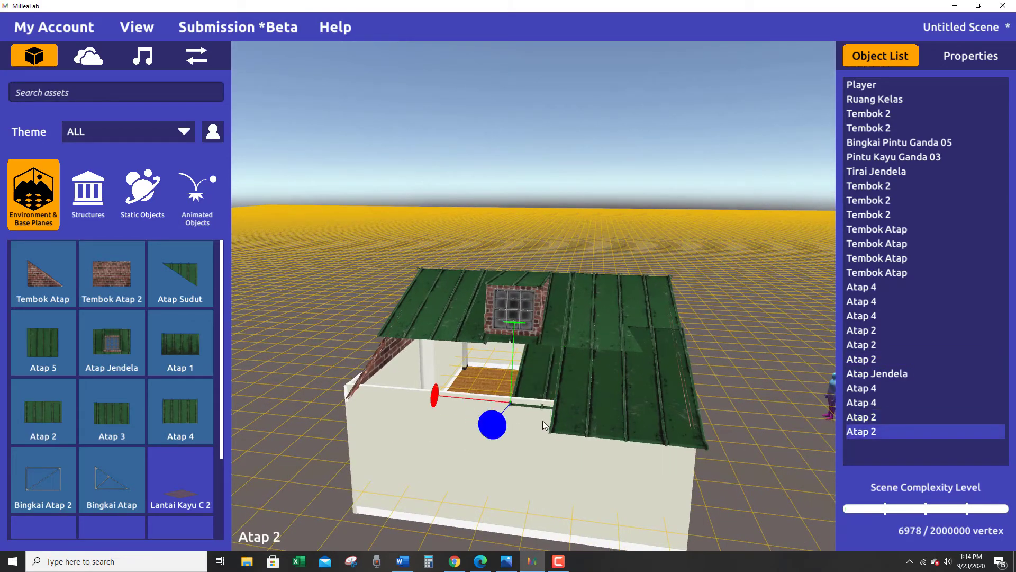
pyautogui.press('w')
pyautogui.moveTo(541, 418); pyautogui.dragTo(355, 334, button='right')
pyautogui.moveTo(337, 316); pyautogui.dragTo(333, 324)
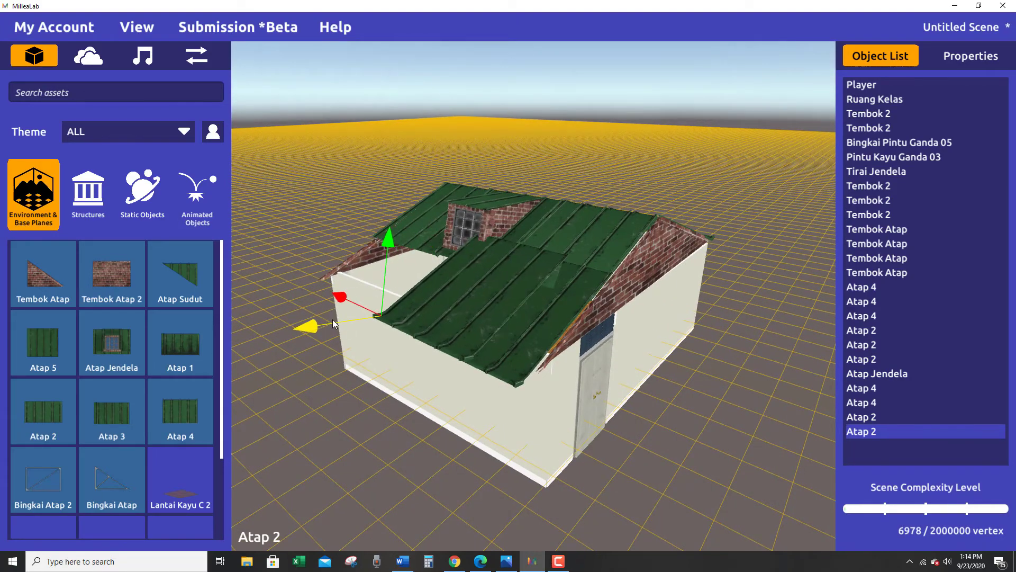
pyautogui.moveTo(363, 353); pyautogui.dragTo(507, 408, button='right')
pyautogui.moveTo(378, 367); pyautogui.dragTo(330, 359)
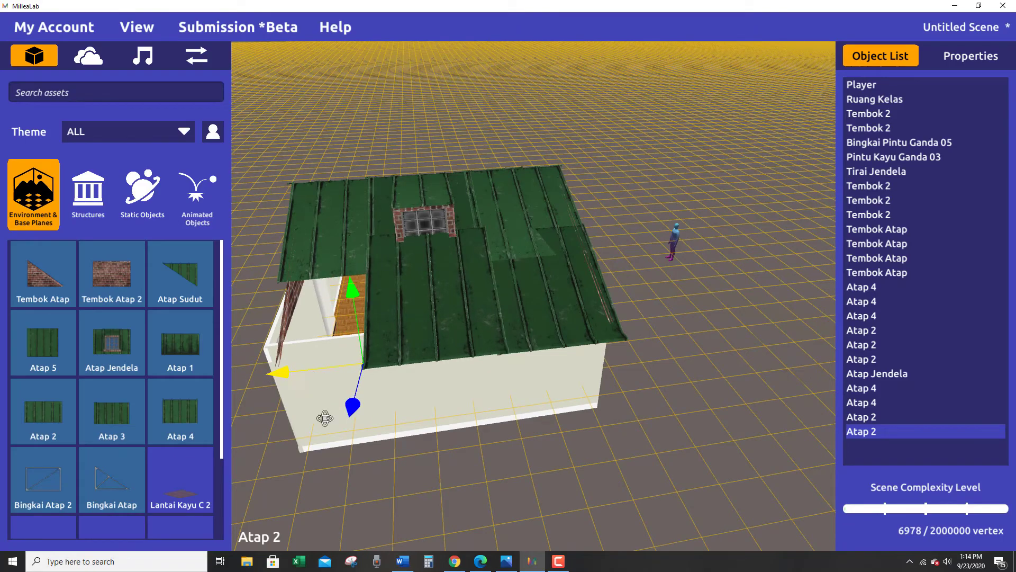
pyautogui.moveTo(330, 359); pyautogui.dragTo(662, 370, button='right')
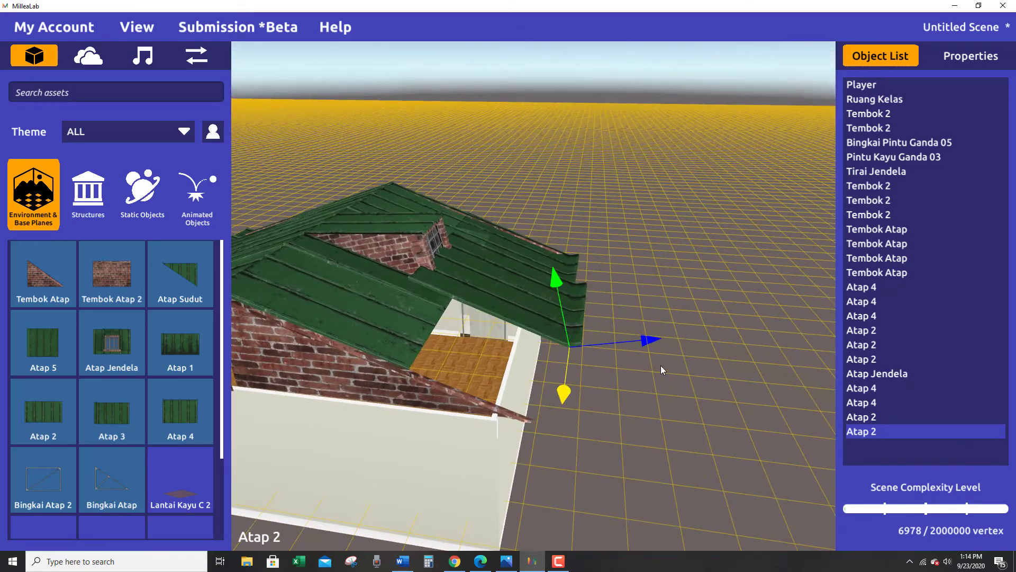
# Fine-tune the copied Atap 2's depth and height so it lies flush below the Atap Jendela.
pyautogui.moveTo(650, 340)
pyautogui.mouseDown()
pyautogui.moveTo(639, 344)
pyautogui.moveTo(647, 344)
pyautogui.mouseUp()
pyautogui.moveTo(558, 281); pyautogui.dragTo(559, 286)
pyautogui.moveTo(656, 345); pyautogui.dragTo(649, 342)
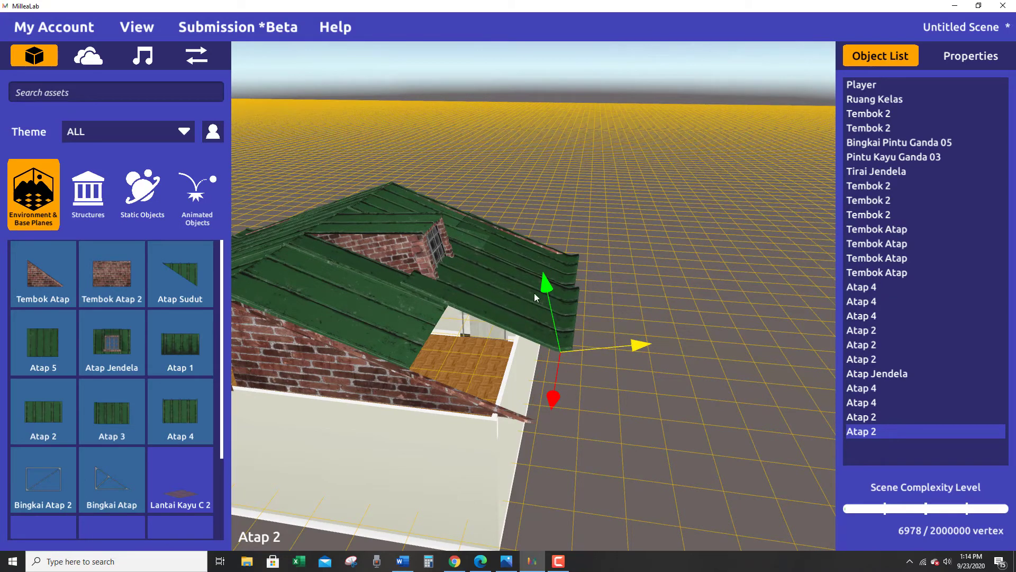
pyautogui.moveTo(549, 285); pyautogui.dragTo(551, 291)
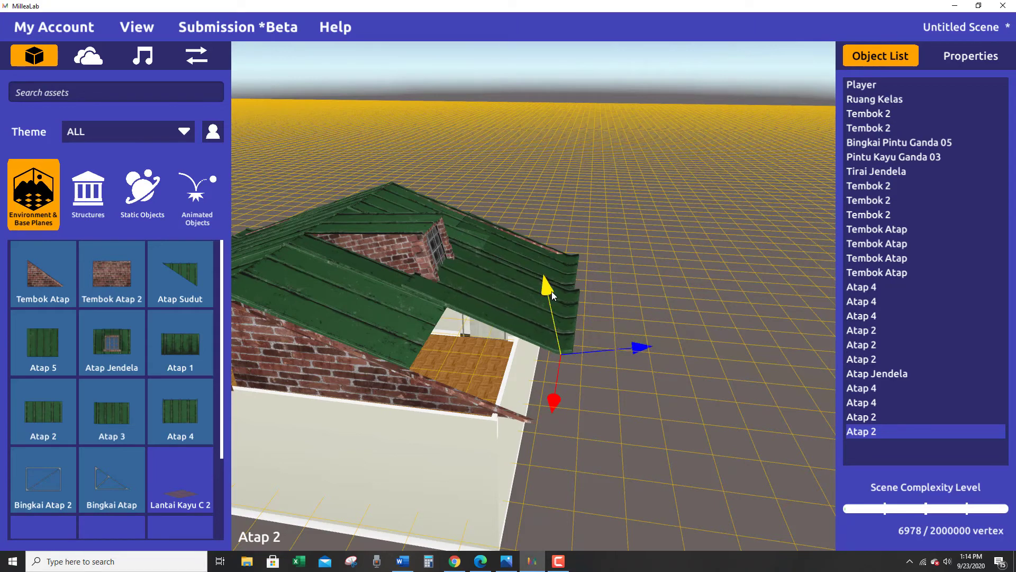
pyautogui.click(638, 350)
pyautogui.moveTo(638, 351); pyautogui.dragTo(638, 352)
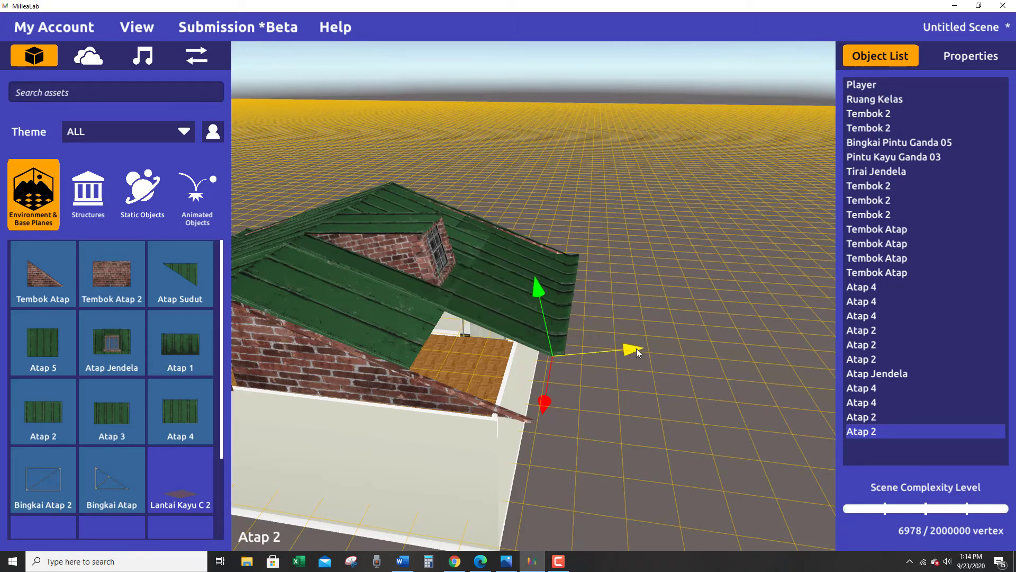
pyautogui.moveTo(683, 353); pyautogui.dragTo(754, 567, button='right')
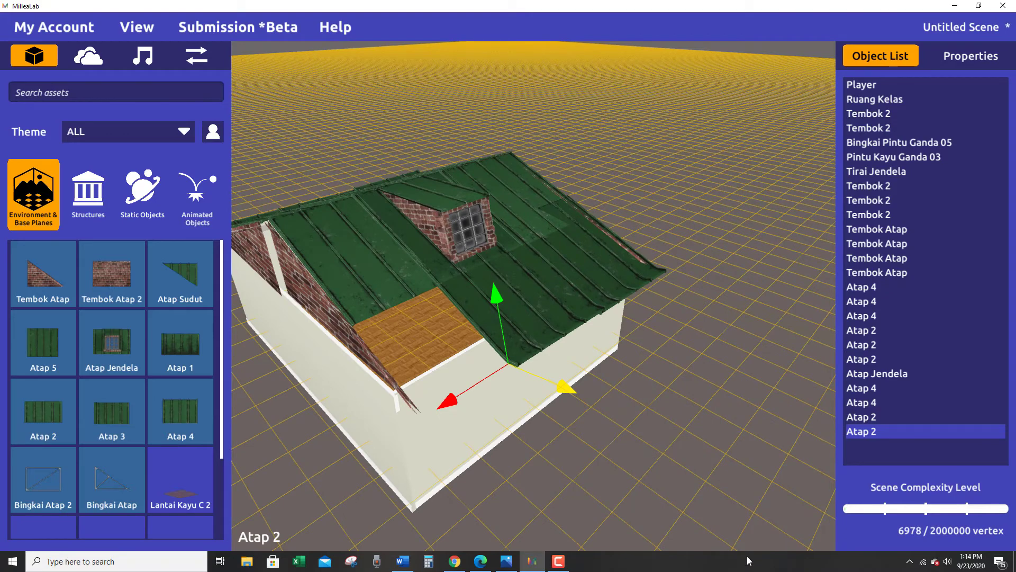
# Duplicate the middle Atap 2 and move the copy along the eave to cover the remaining opening at the far gable.
pyautogui.hotkey('ctrl', 'd')
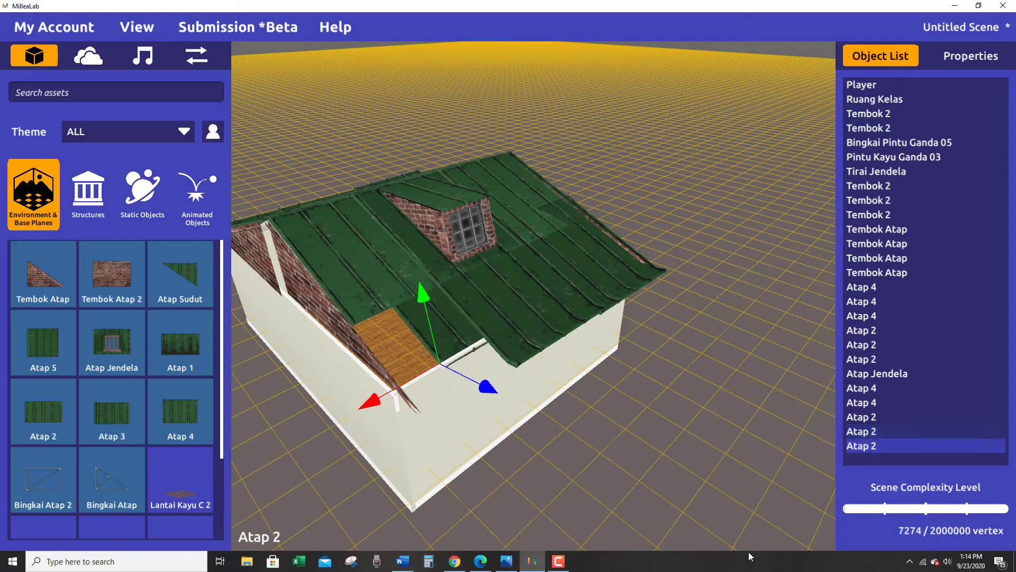
pyautogui.moveTo(603, 532); pyautogui.dragTo(762, 469, button='right')
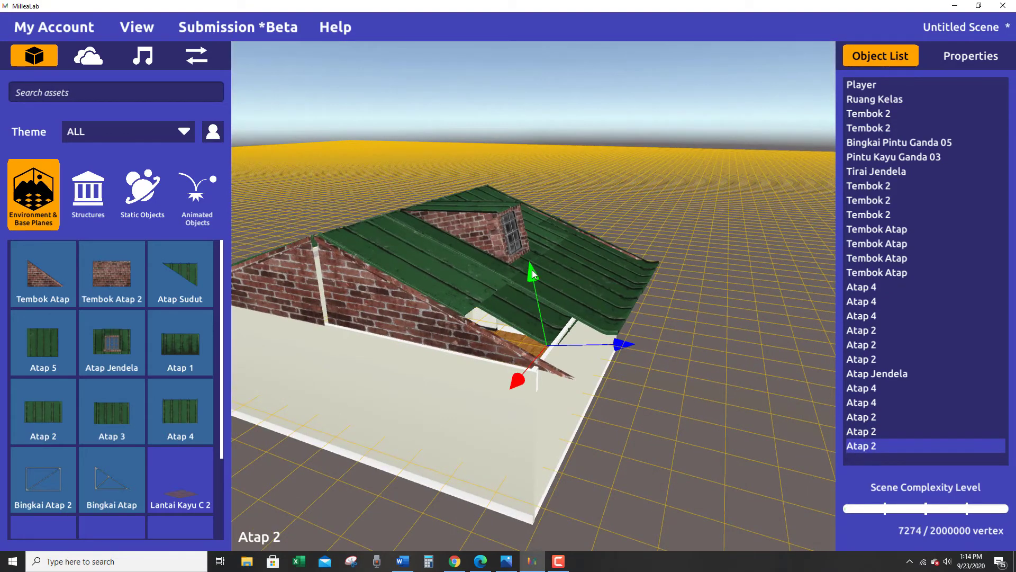
pyautogui.moveTo(532, 274)
pyautogui.mouseDown()
pyautogui.moveTo(535, 265)
pyautogui.moveTo(547, 287)
pyautogui.mouseUp()
pyautogui.moveTo(617, 326); pyautogui.dragTo(640, 330)
pyautogui.moveTo(640, 331)
pyautogui.mouseDown(button='right')
pyautogui.moveTo(671, 359)
pyautogui.moveTo(644, 341)
pyautogui.mouseUp(button='right')
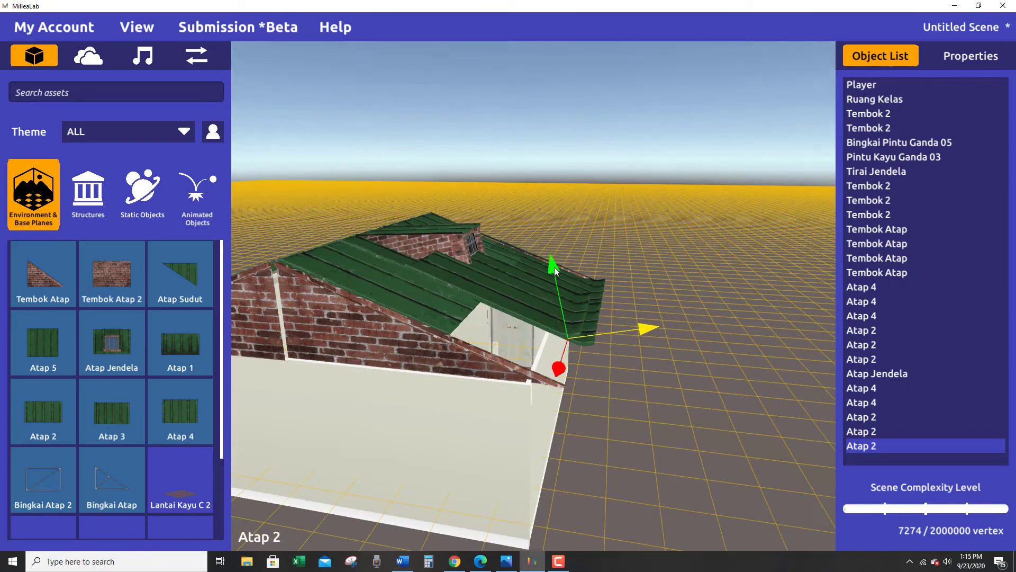
pyautogui.moveTo(549, 258); pyautogui.dragTo(568, 296)
pyautogui.moveTo(667, 332); pyautogui.dragTo(532, 378, button='right')
pyautogui.moveTo(477, 389); pyautogui.dragTo(456, 404)
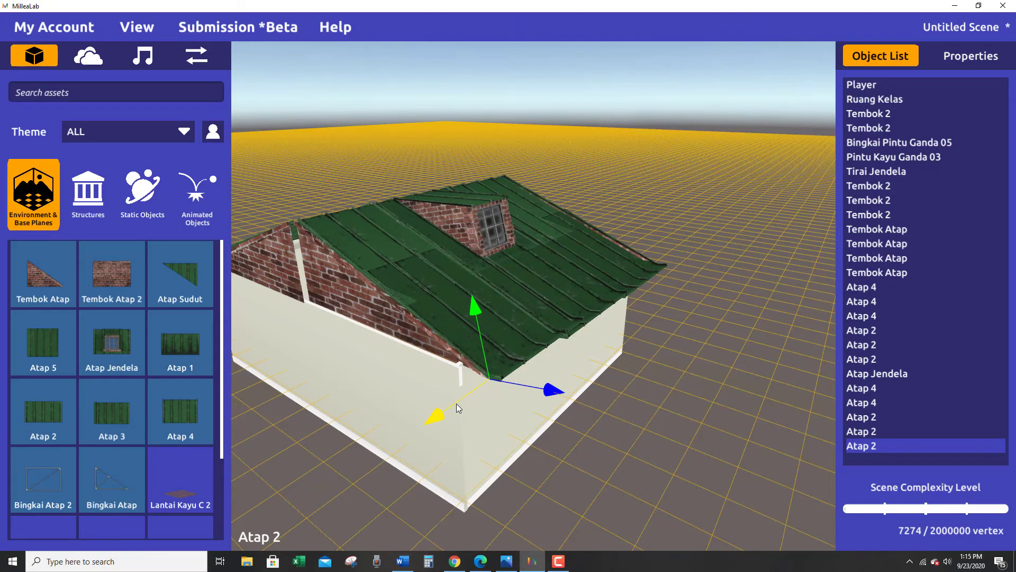
# Fit the last Atap 2 onto the far gable's slope by adjusting its depth and height.
pyautogui.moveTo(457, 403); pyautogui.dragTo(649, 364, button='right')
pyautogui.moveTo(649, 344); pyautogui.dragTo(658, 342)
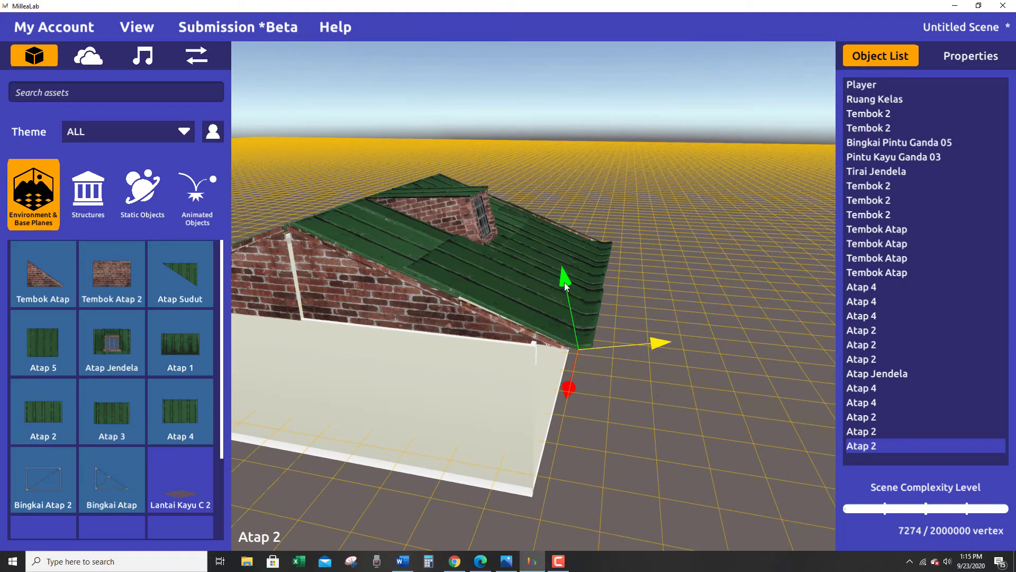
pyautogui.moveTo(564, 282); pyautogui.dragTo(566, 298)
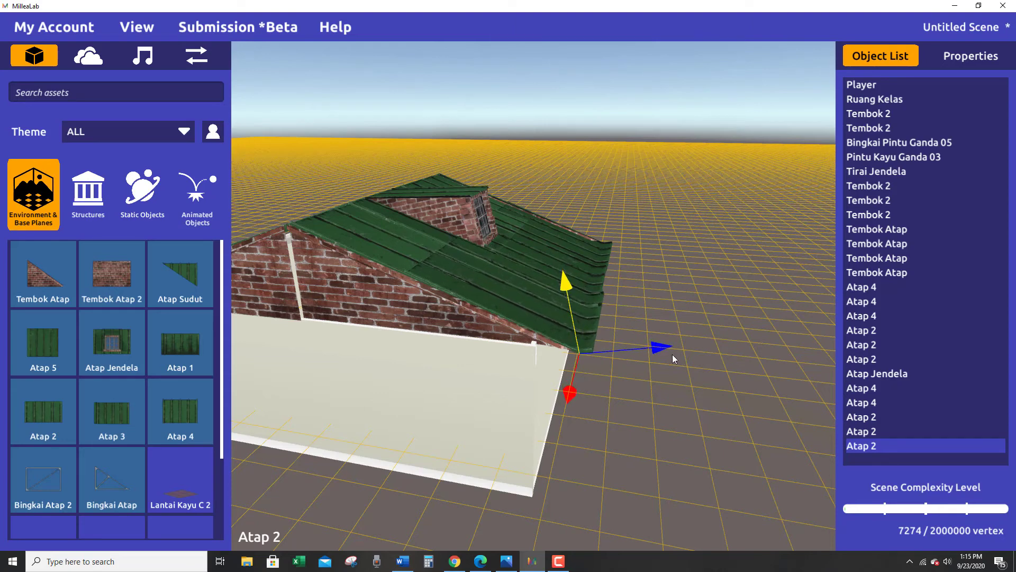
pyautogui.moveTo(662, 347); pyautogui.dragTo(660, 347)
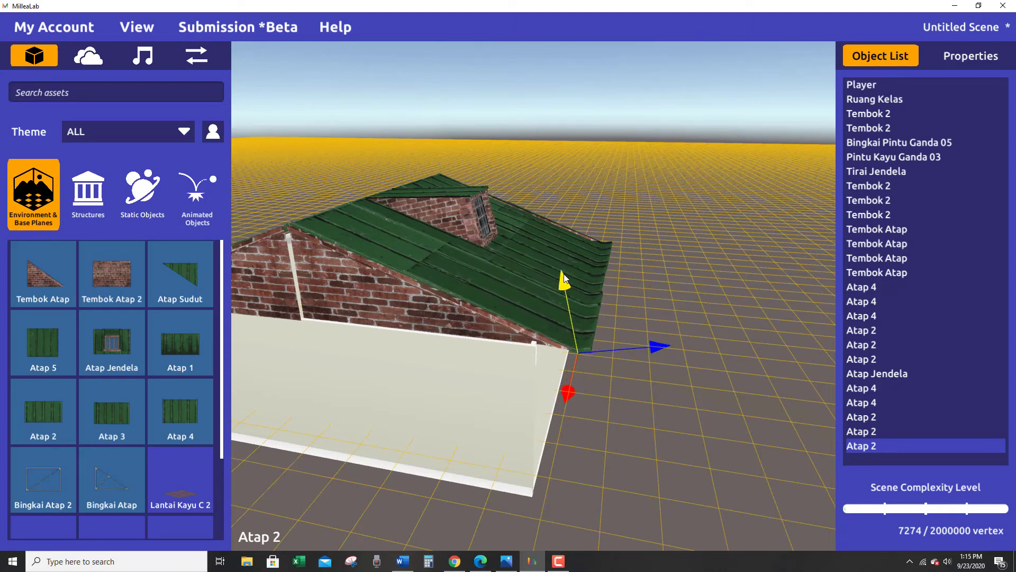
pyautogui.moveTo(565, 276); pyautogui.dragTo(563, 273)
# Shift the door-side Atap 2 slightly in depth to line up its lower edge with the neighbouring panels.
pyautogui.moveTo(677, 388); pyautogui.dragTo(507, 430, button='right')
pyautogui.click(507, 430)
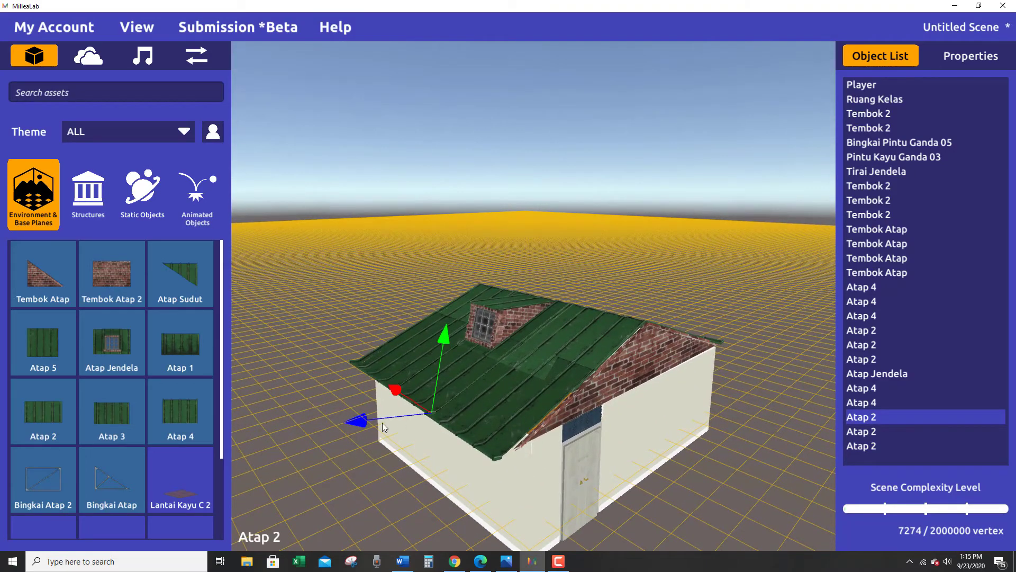
pyautogui.moveTo(367, 419); pyautogui.dragTo(368, 420)
pyautogui.moveTo(442, 471); pyautogui.dragTo(446, 341, button='right')
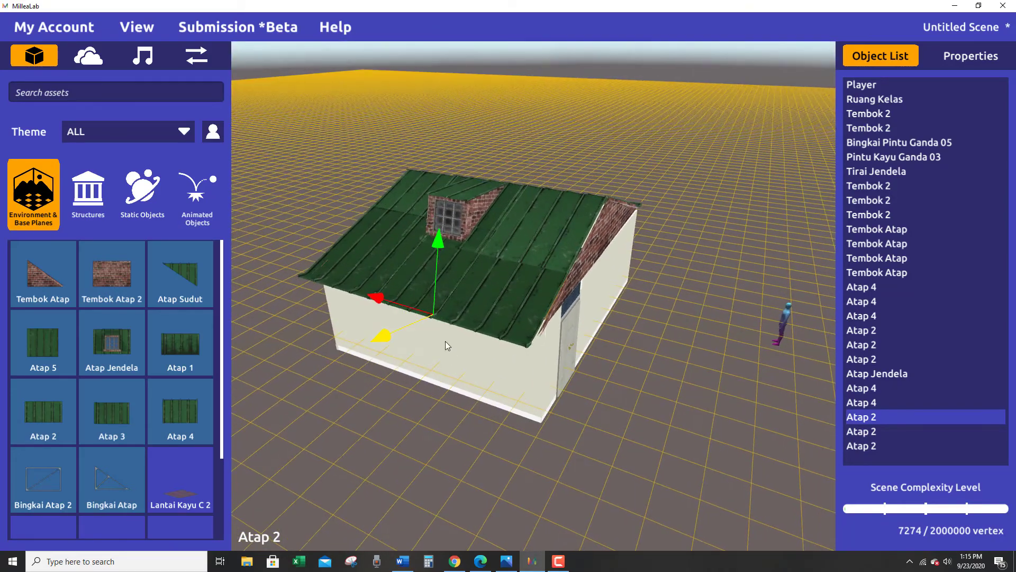
# Adjust the middle Atap 2's height and depth to align it with the panels on both sides.
pyautogui.click(410, 292)
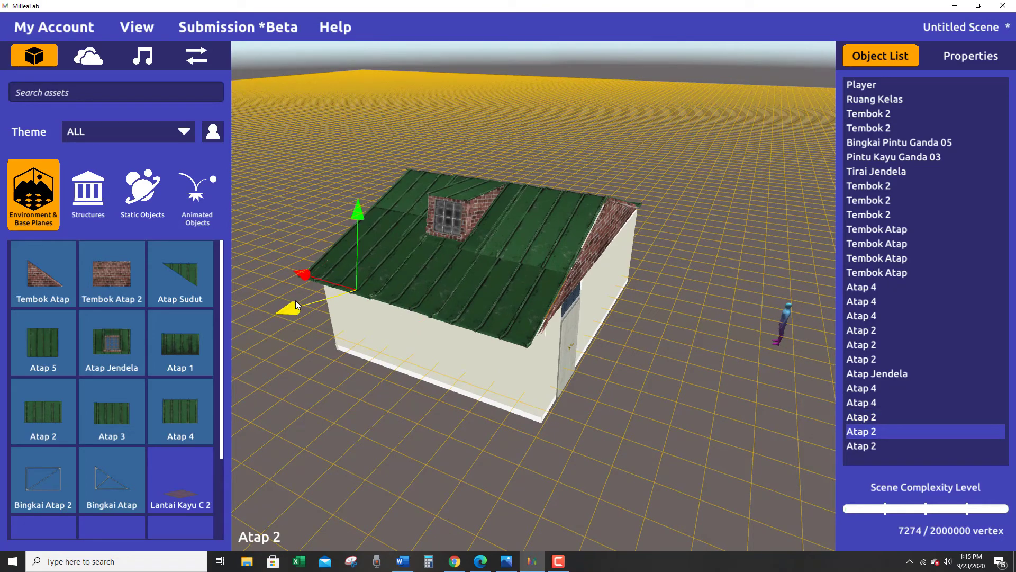
pyautogui.moveTo(366, 318); pyautogui.dragTo(327, 272, button='right')
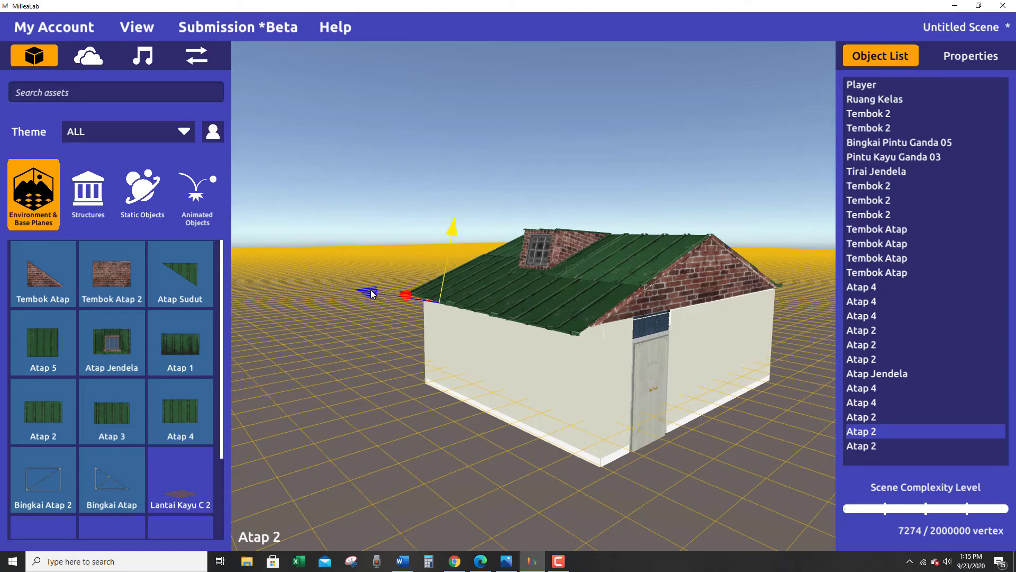
pyautogui.moveTo(371, 290); pyautogui.dragTo(620, 345, button='right')
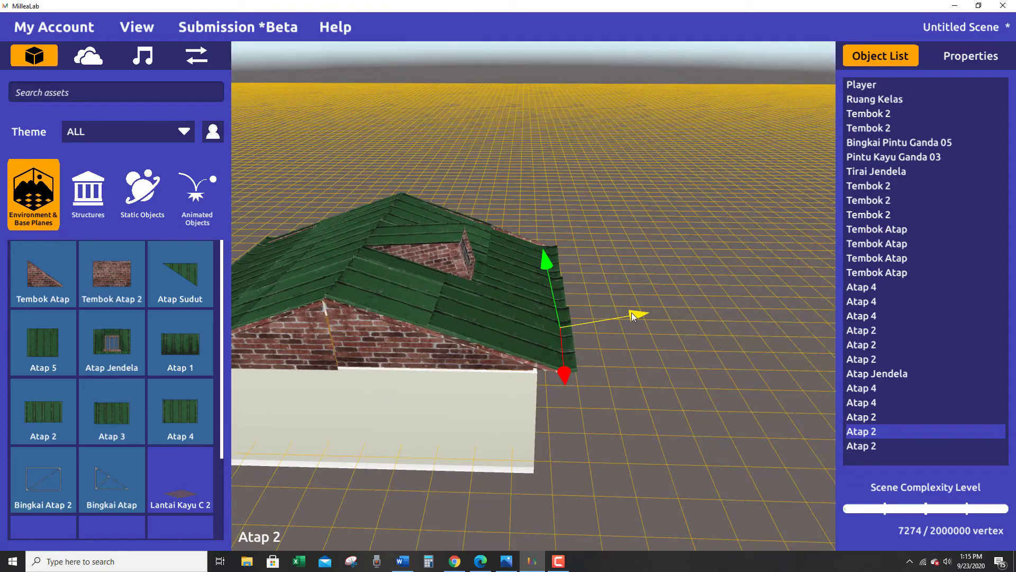
pyautogui.moveTo(631, 313); pyautogui.dragTo(631, 314)
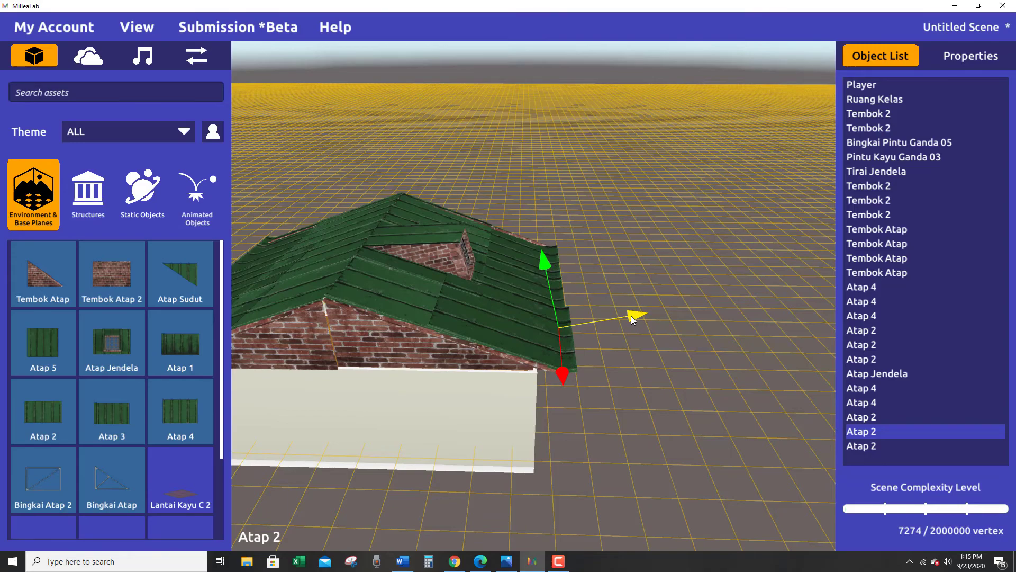
pyautogui.moveTo(631, 315); pyautogui.dragTo(656, 440, button='right')
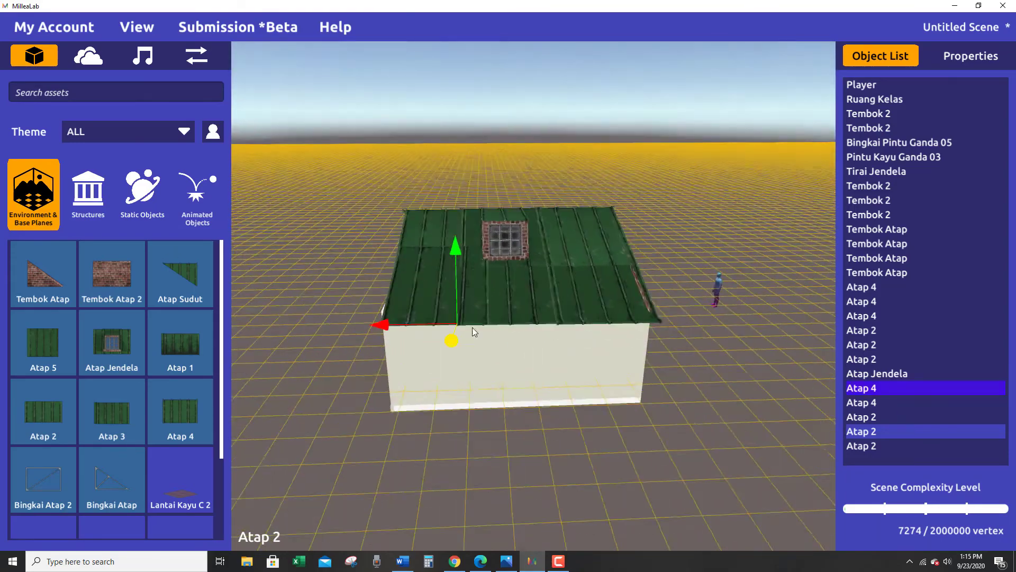
# Shift the end Atap 2 roof panel at the gable slightly in depth to align its edge with the adjoining panels.
pyautogui.moveTo(473, 328); pyautogui.dragTo(826, 416, button='right')
pyautogui.click(529, 342)
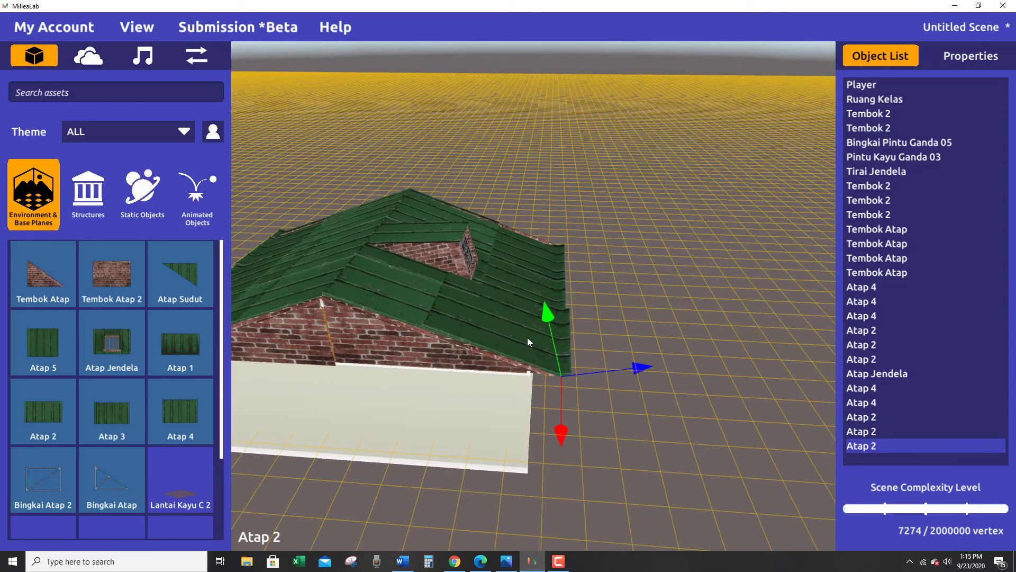
pyautogui.moveTo(643, 365); pyautogui.dragTo(641, 364)
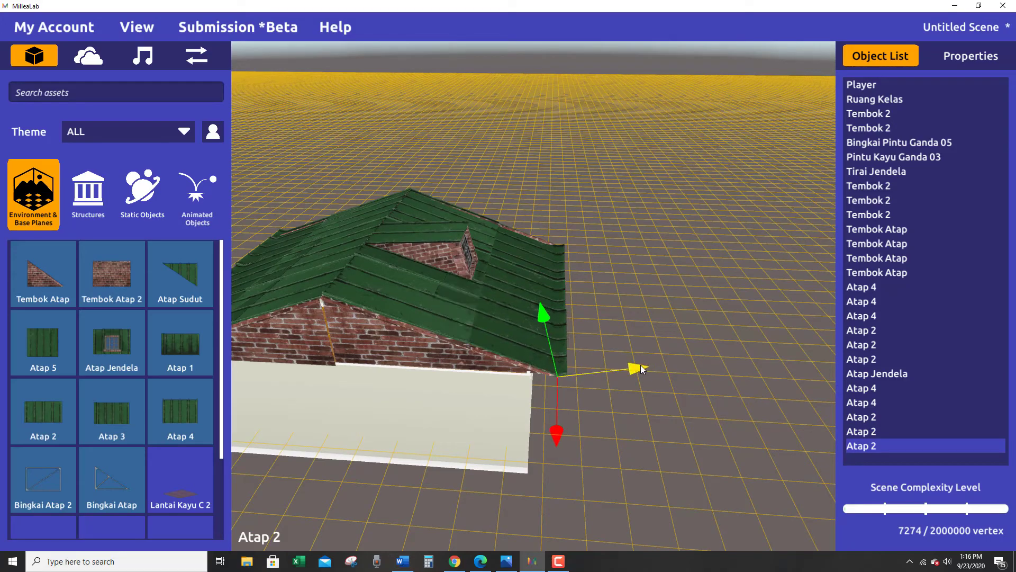
# Inspect the roof and walls from around the building, ending at the wall with the door.
pyautogui.moveTo(641, 364); pyautogui.dragTo(805, 472, button='right')
pyautogui.press('a')
pyautogui.press('w')
pyautogui.press('s')
pyautogui.press('q')
pyautogui.press('e')
pyautogui.press('s')
pyautogui.press('e')
pyautogui.press('a')
pyautogui.press('d')
pyautogui.press('w')
pyautogui.press('q')
pyautogui.press('q')
pyautogui.press('a')
pyautogui.press('w')
pyautogui.press('q')
pyautogui.press('s')
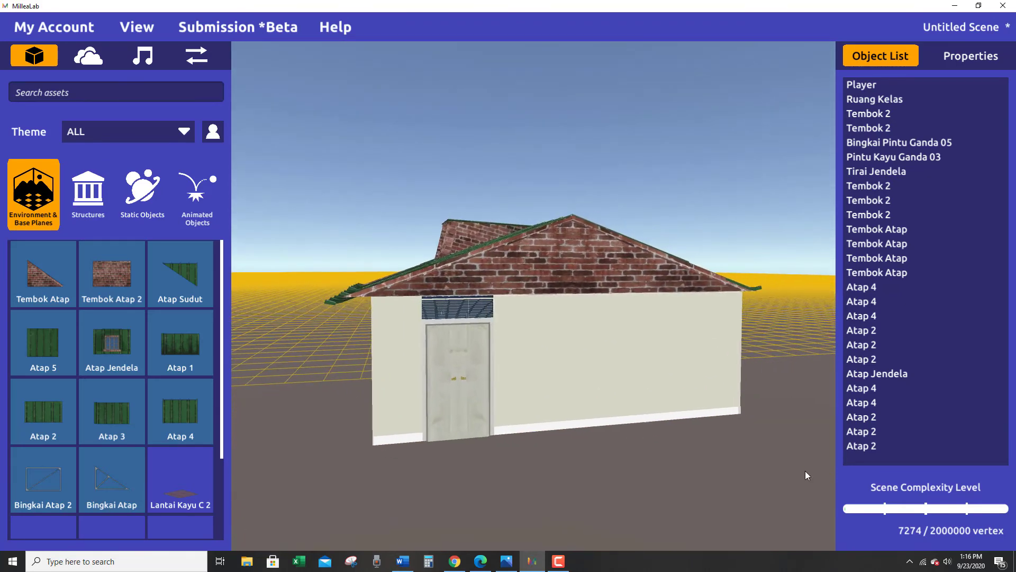
# Search the assets for "jendela" and place a Jendela Sekolah window at the foot of the wall beside the door.
pyautogui.click(70, 93)
pyautogui.write('jendela')
pyautogui.press('Return')
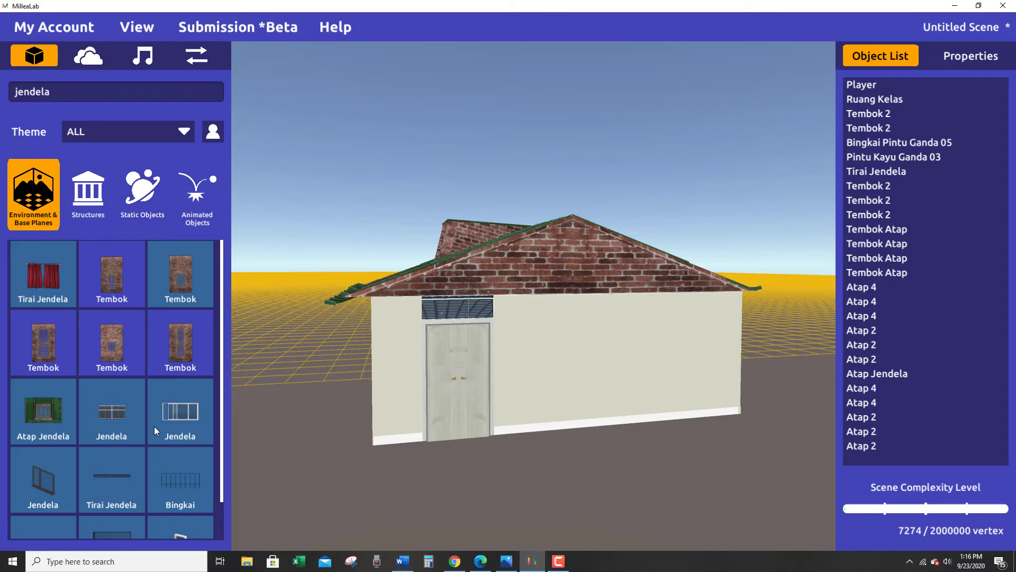
pyautogui.moveTo(154, 426); pyautogui.dragTo(614, 430)
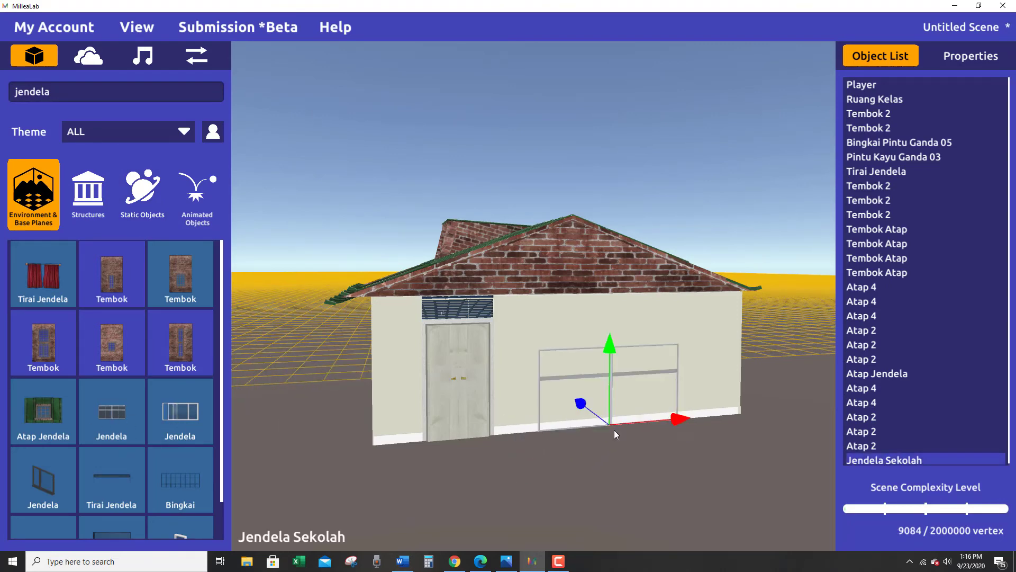
# Raise the Jendela Sekolah window, fit it flush into the wall and slide it into position beside the door.
pyautogui.moveTo(614, 429); pyautogui.dragTo(678, 487, button='right')
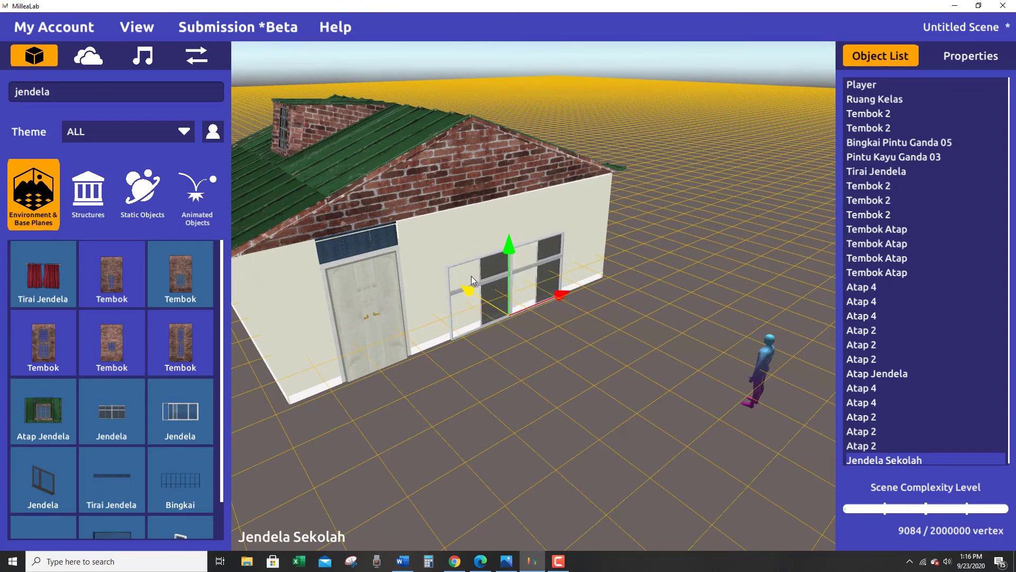
pyautogui.moveTo(513, 250); pyautogui.dragTo(501, 233)
pyautogui.moveTo(445, 247); pyautogui.dragTo(546, 300, button='right')
pyautogui.moveTo(582, 322); pyautogui.dragTo(580, 320)
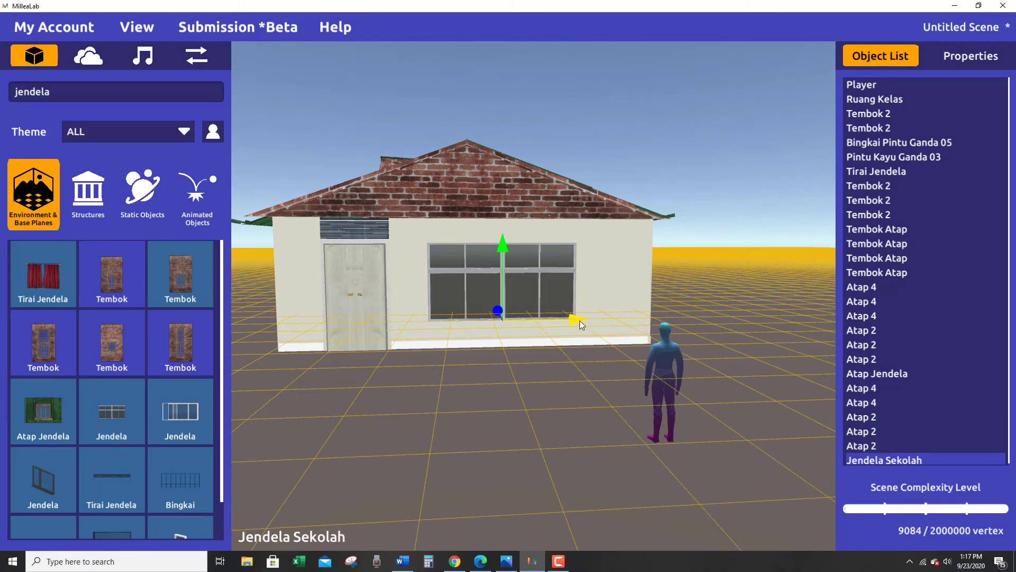
pyautogui.moveTo(579, 320); pyautogui.dragTo(328, 418, button='right')
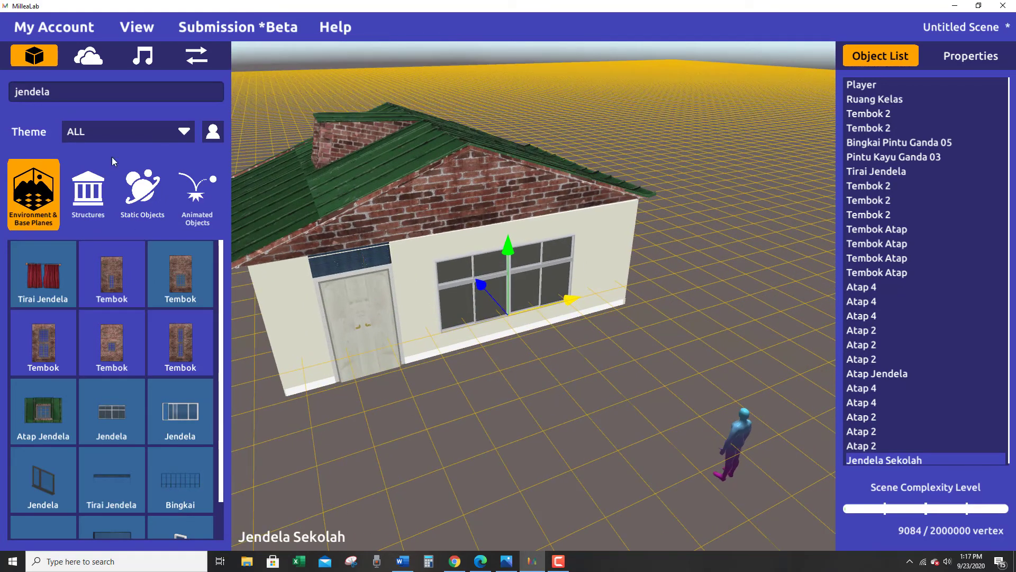
# Search the assets for "pendingin", place Pendingin Ruangan Berkarat 2 in front of the door-side wall and turn it to face outward.
pyautogui.click(86, 90)
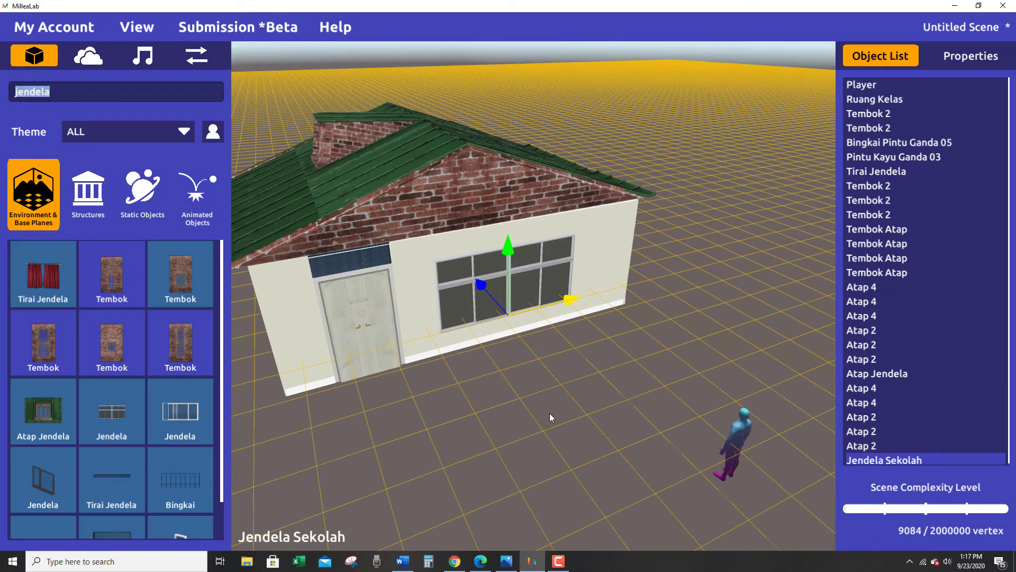
pyautogui.write('pendingin')
pyautogui.press('Return')
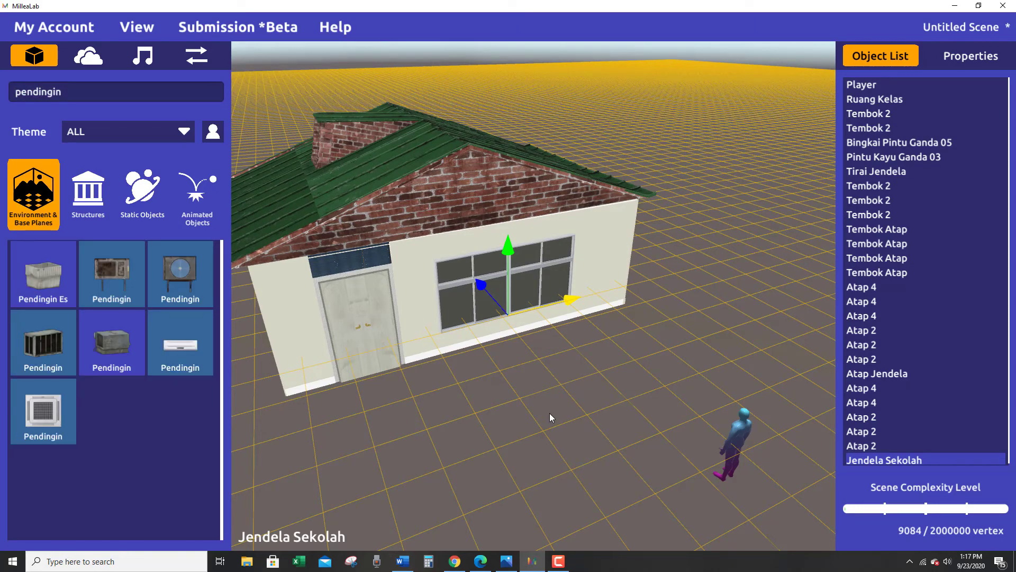
pyautogui.moveTo(176, 265); pyautogui.dragTo(631, 388)
pyautogui.moveTo(578, 373); pyautogui.dragTo(576, 388, button='right')
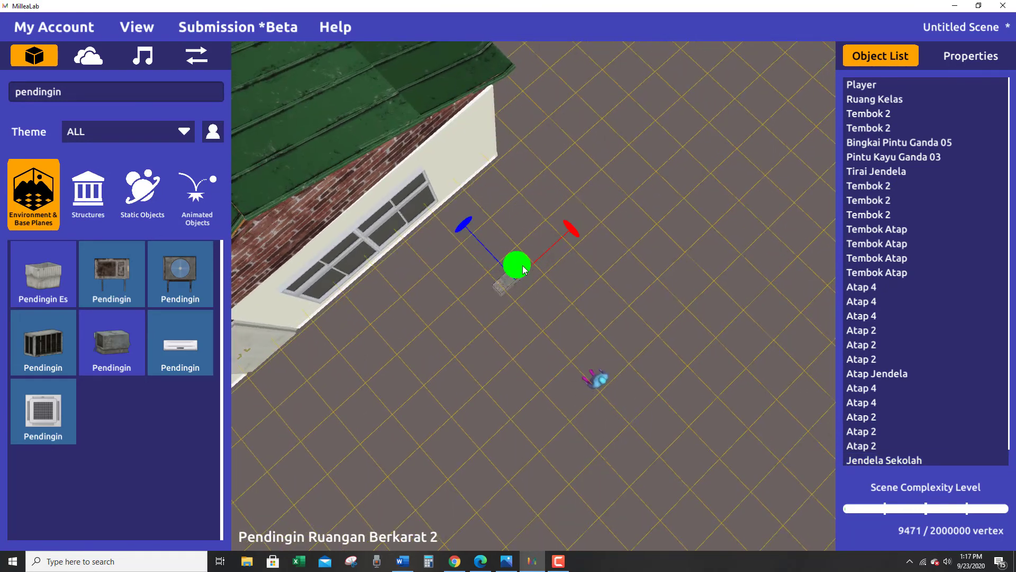
pyautogui.moveTo(529, 262); pyautogui.dragTo(759, 176)
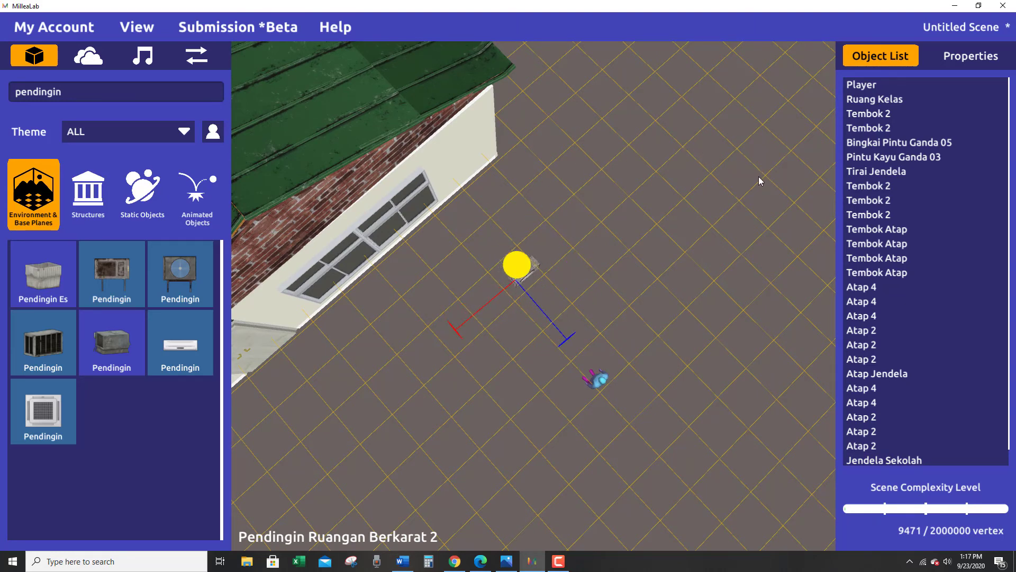
# Mount the air-conditioning unit on the wall between the window and the far corner, raised to the window's upper half.
pyautogui.moveTo(522, 498); pyautogui.dragTo(514, 330, button='right')
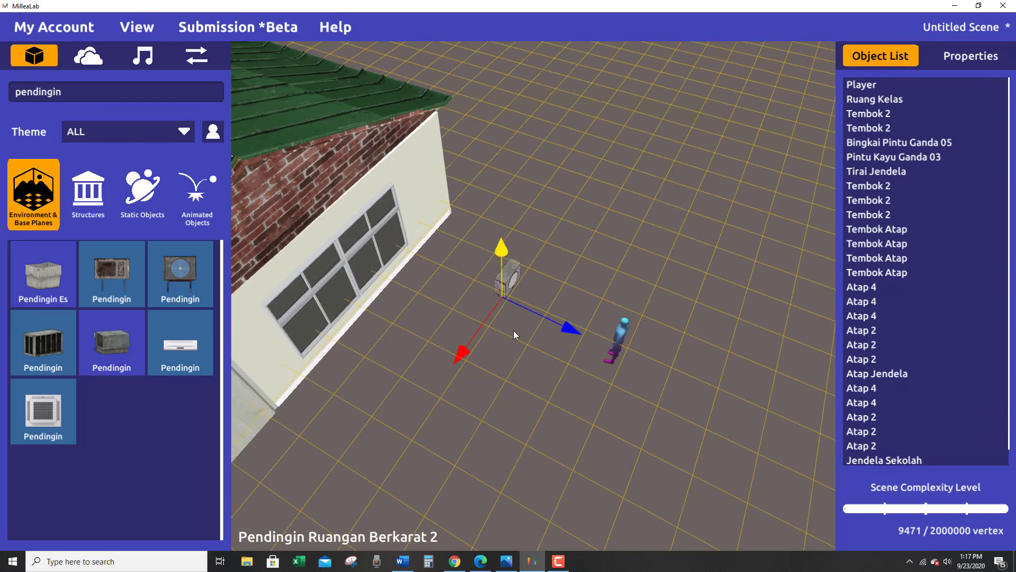
pyautogui.moveTo(564, 334); pyautogui.dragTo(510, 308)
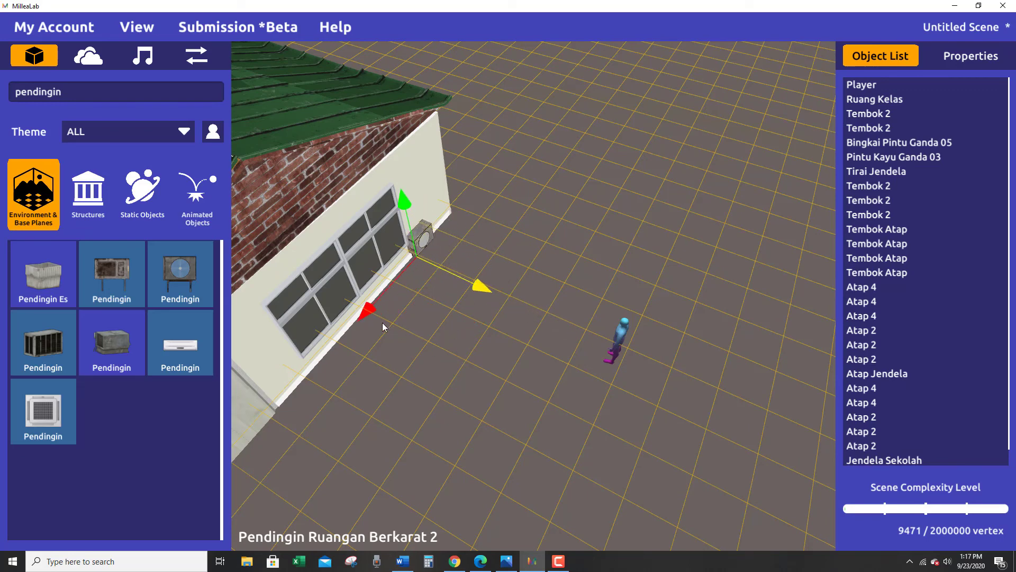
pyautogui.moveTo(403, 198); pyautogui.dragTo(393, 155)
pyautogui.moveTo(394, 155); pyautogui.dragTo(212, 247, button='right')
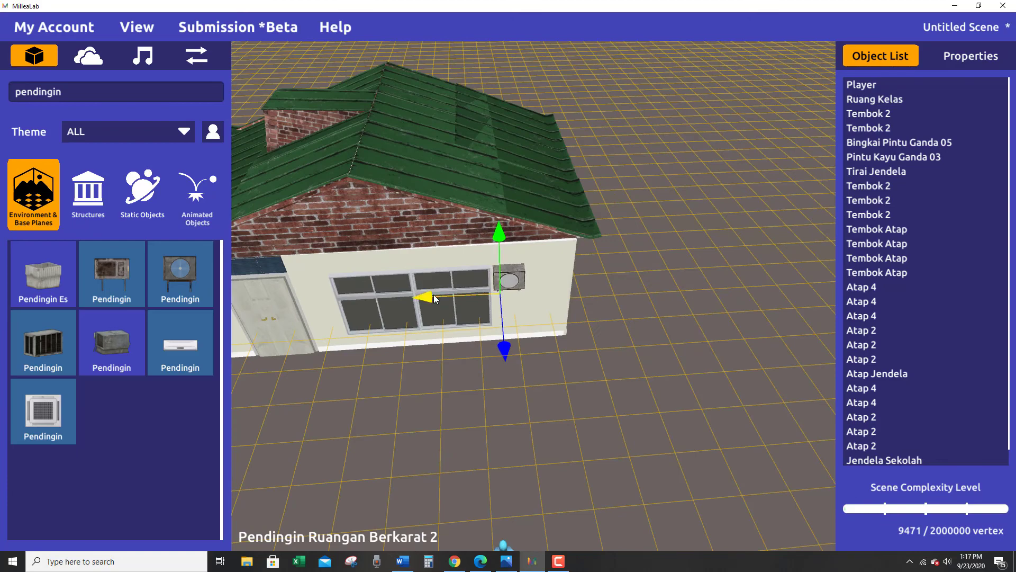
pyautogui.moveTo(453, 386); pyautogui.dragTo(787, 269, button='right')
pyautogui.moveTo(643, 455); pyautogui.dragTo(604, 344, button='right')
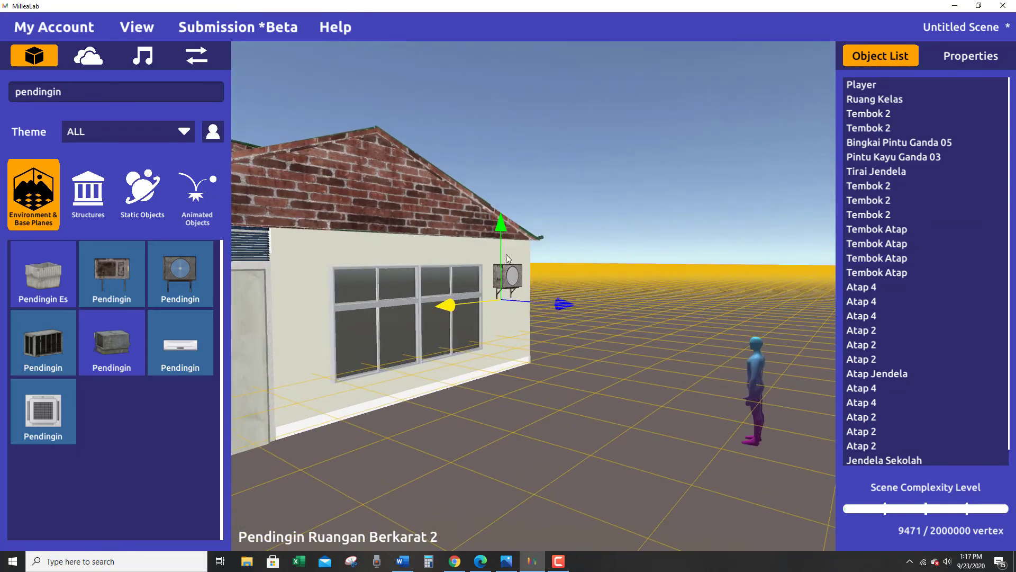
# Search the assets for "jendela" and place a Jendela 1 window outside the side wall near the door corner.
pyautogui.click(453, 426)
pyautogui.moveTo(453, 427); pyautogui.dragTo(475, 431, button='right')
pyautogui.scroll(-1, 474, 431)
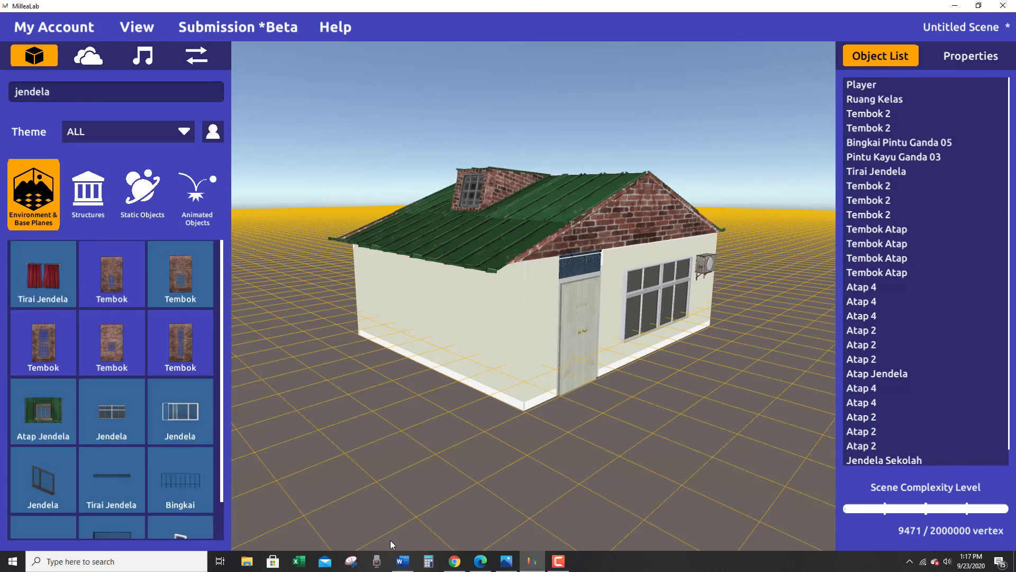
pyautogui.scroll(-1, 156, 462)
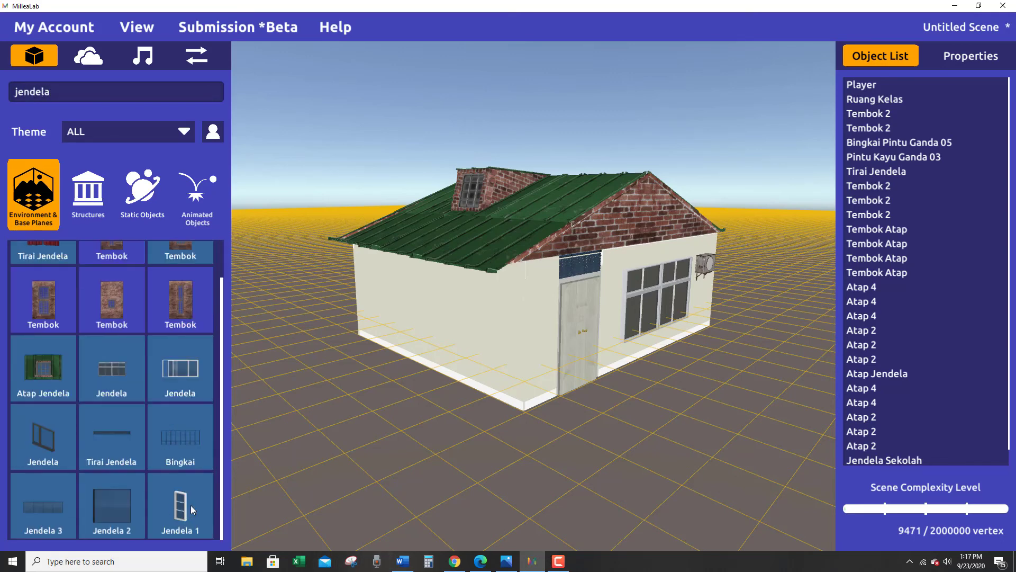
pyautogui.moveTo(440, 416); pyautogui.dragTo(448, 408)
pyautogui.moveTo(448, 408); pyautogui.dragTo(588, 426, button='right')
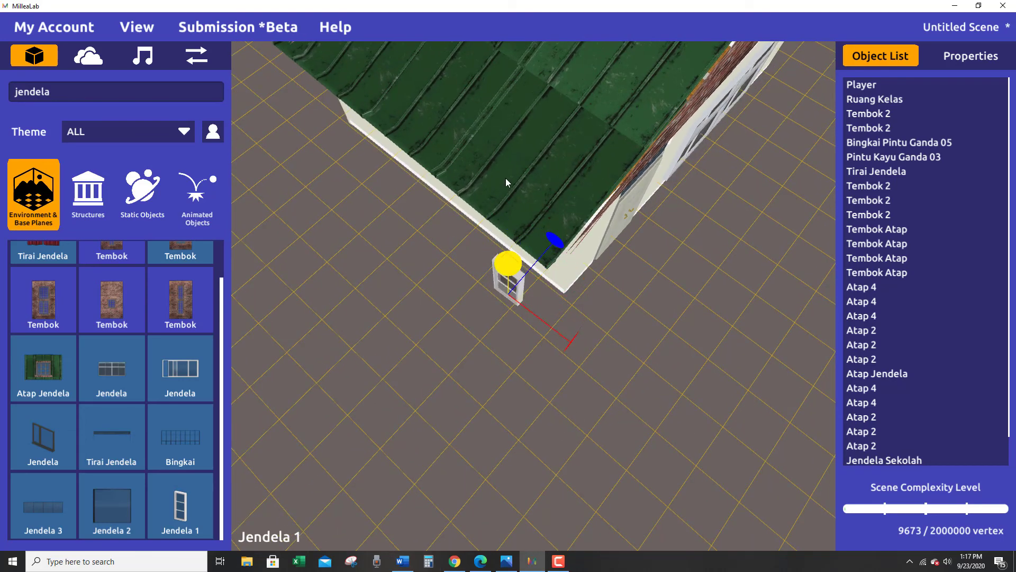
# Raise the Jendela 1 window, fit it into the side wall near the door corner, and dismiss the autosave reminder.
pyautogui.moveTo(506, 177); pyautogui.dragTo(589, 357, button='right')
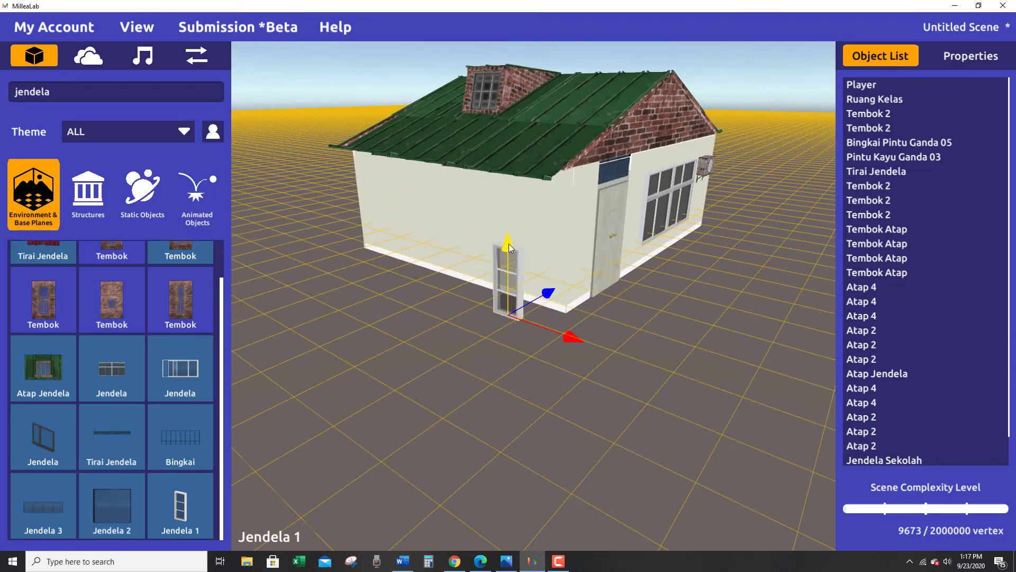
pyautogui.moveTo(567, 255); pyautogui.dragTo(638, 312, button='right')
pyautogui.moveTo(592, 317); pyautogui.dragTo(603, 314)
pyautogui.moveTo(579, 332); pyautogui.dragTo(622, 348, button='right')
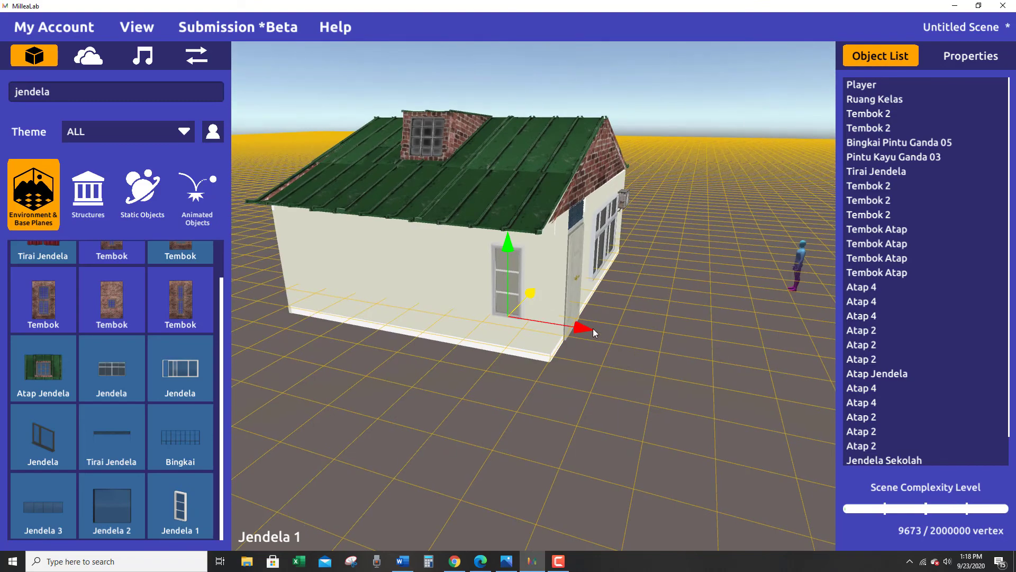
pyautogui.moveTo(593, 329); pyautogui.dragTo(584, 328)
pyautogui.moveTo(584, 329); pyautogui.dragTo(379, 317, button='right')
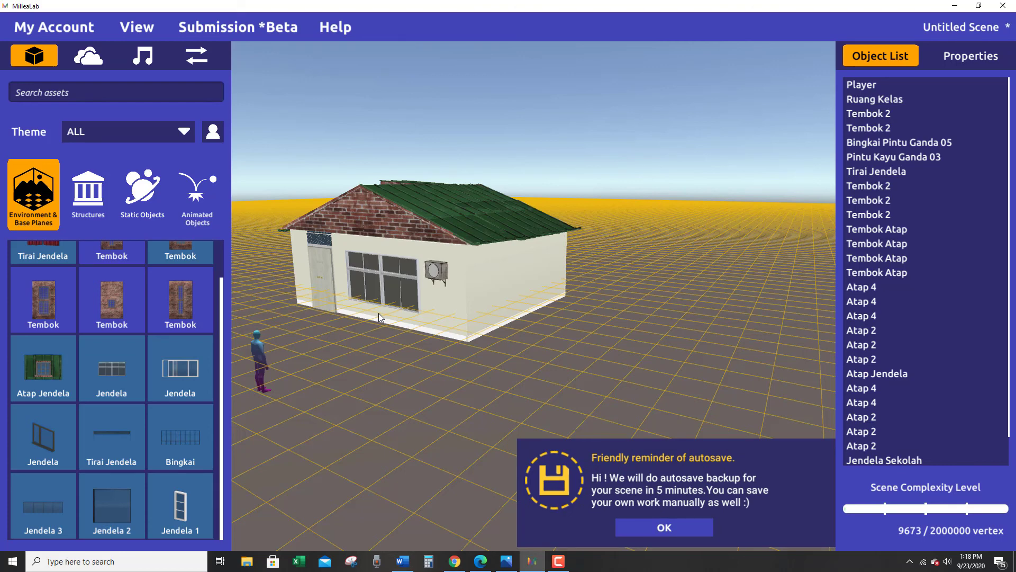
pyautogui.click(643, 528)
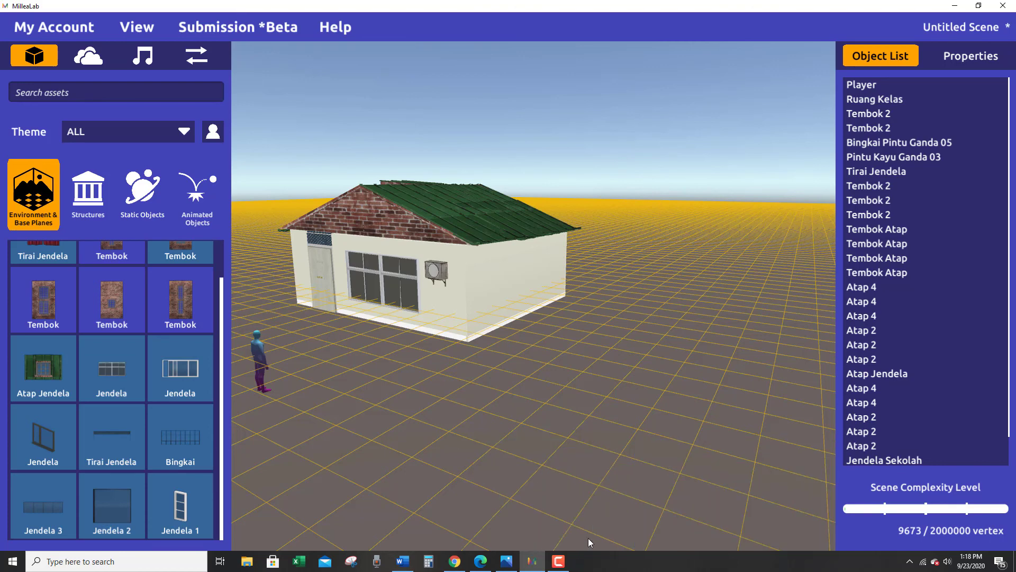